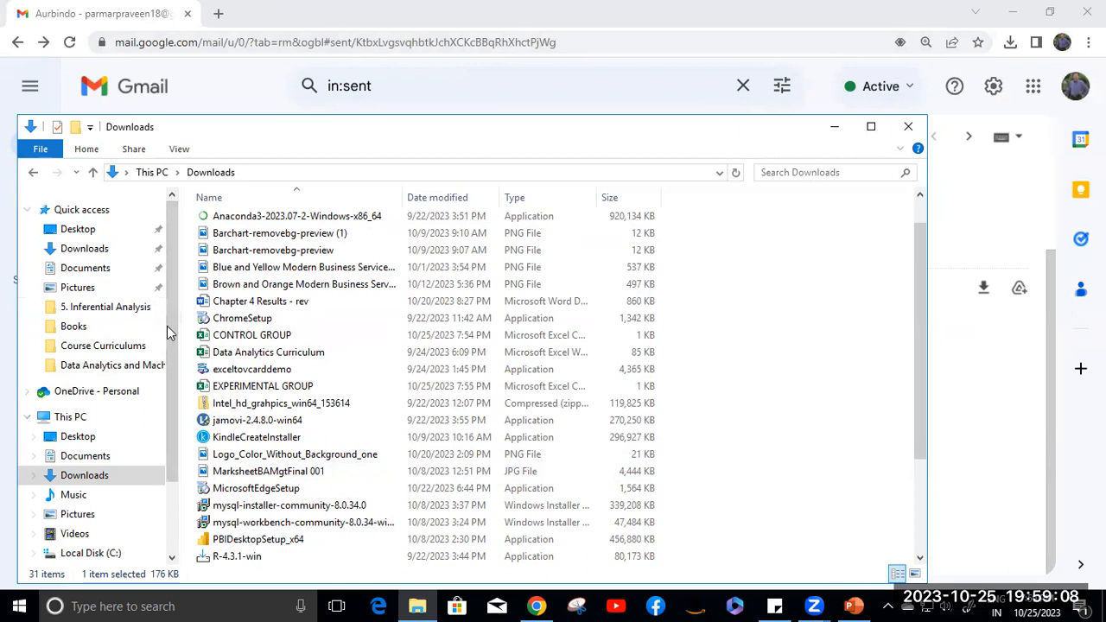
Open the CONTROL GROUP file from Downloads in Excel and fit the AGE (in years) column to its contents
click(122, 76)
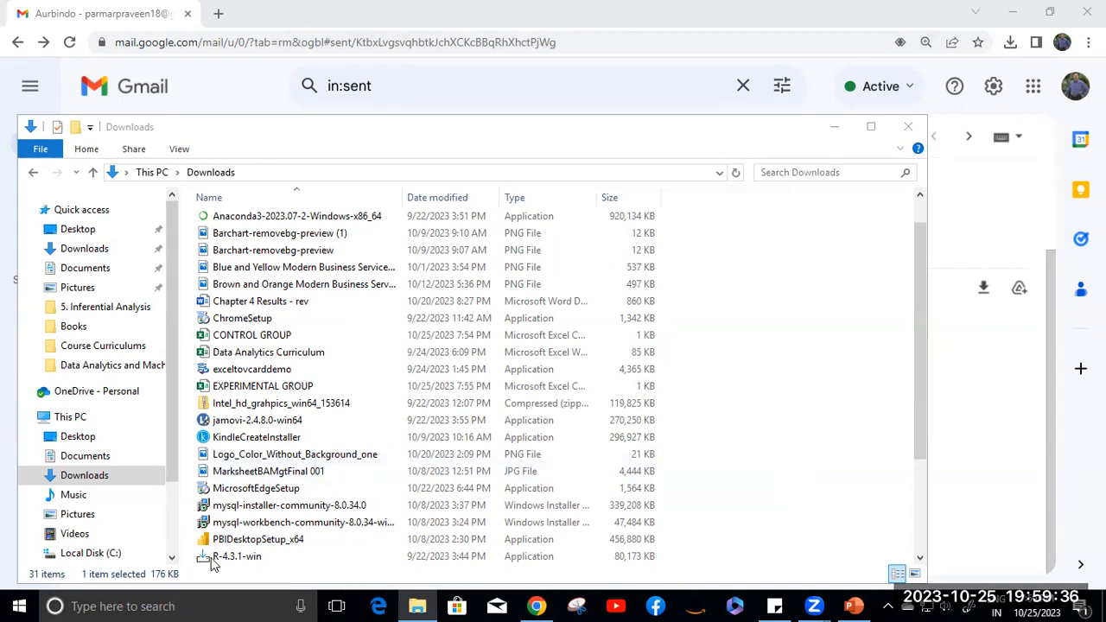
double_click(255, 335)
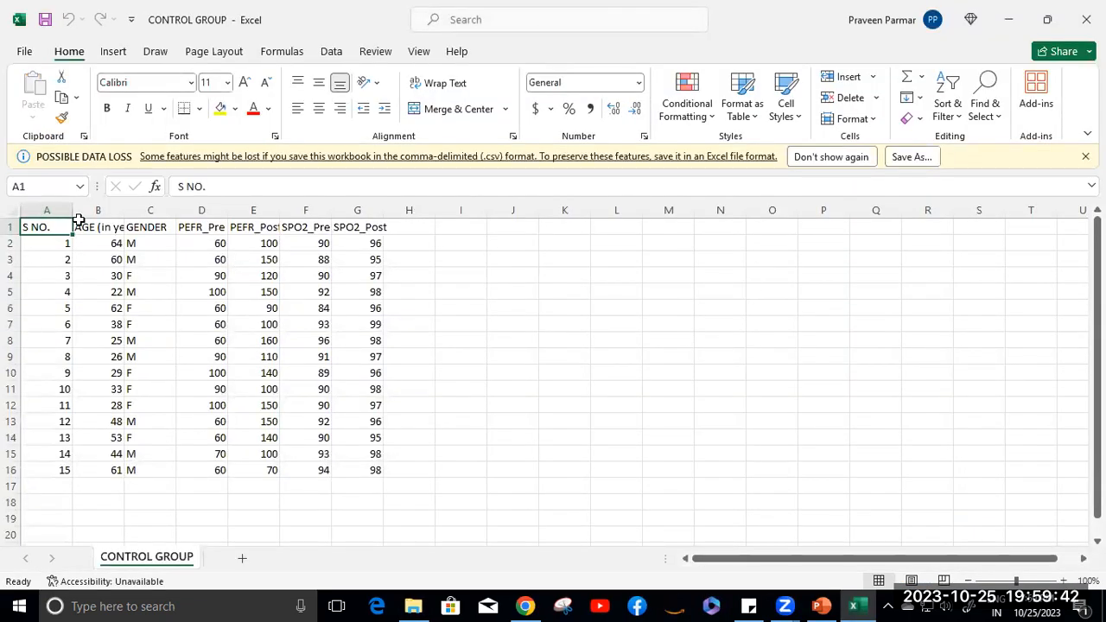
double_click(125, 210)
Review the age and gender headers and widen the PEFR_Pre and PEFR_Post columns so their headers fit
click(104, 227)
click(164, 226)
click(107, 227)
click(174, 227)
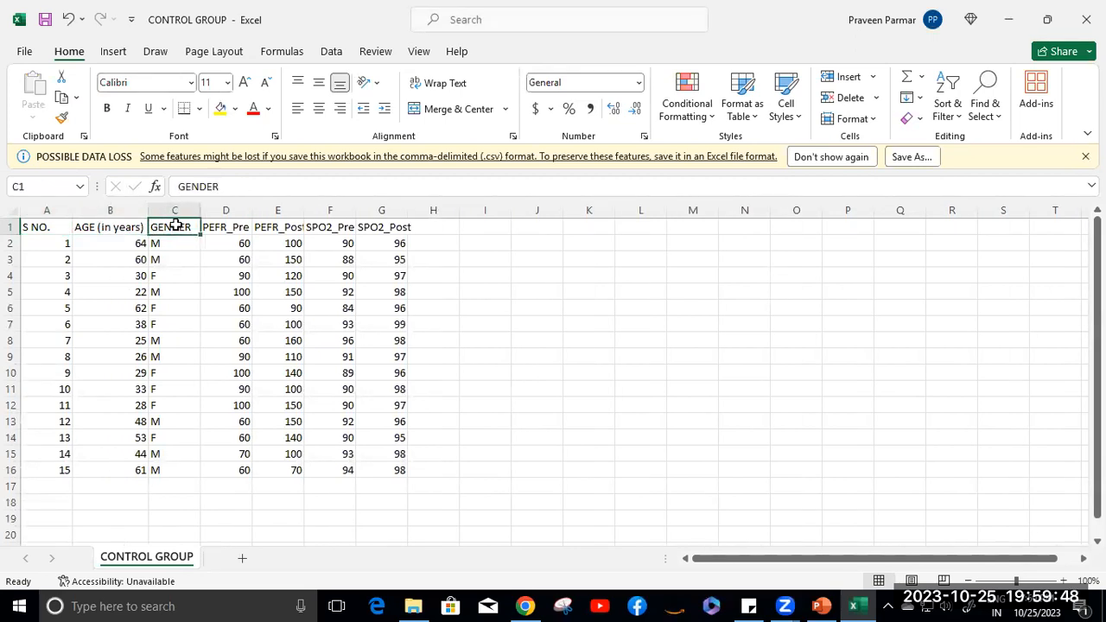
click(215, 227)
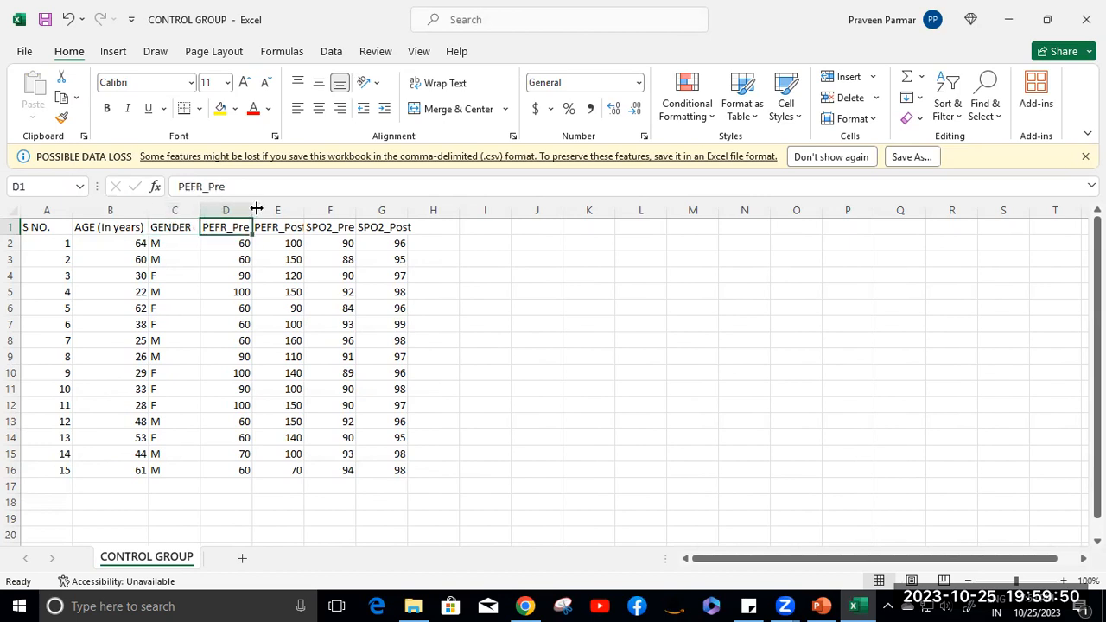
drag(256, 209, 337, 211)
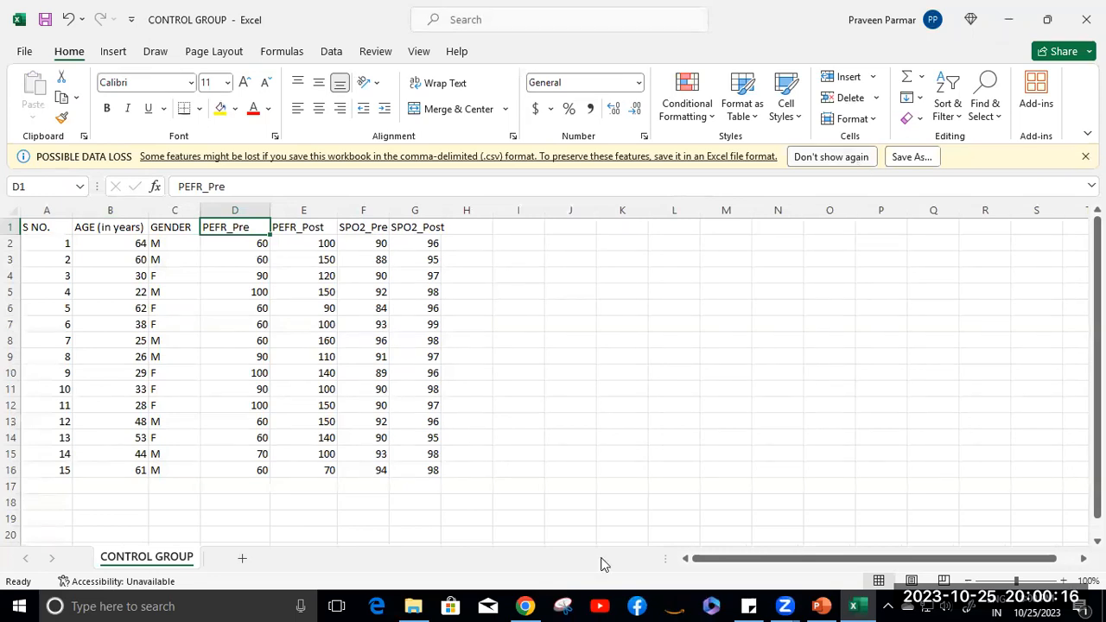
Examine the pre and post columns for PEFR and SPO2 in the control group data
click(316, 228)
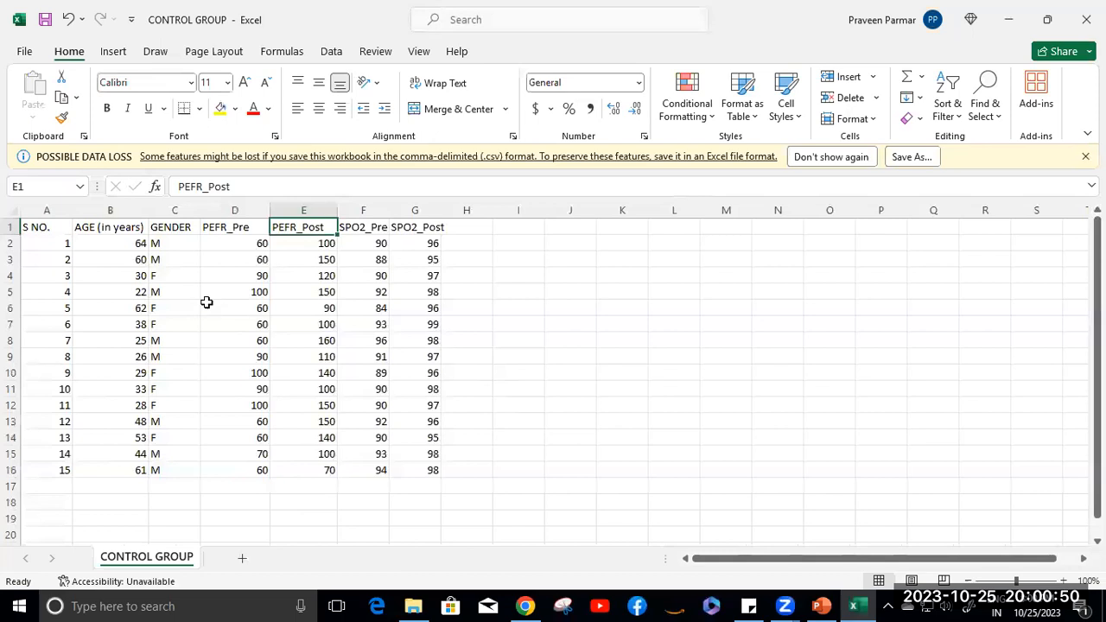
click(223, 225)
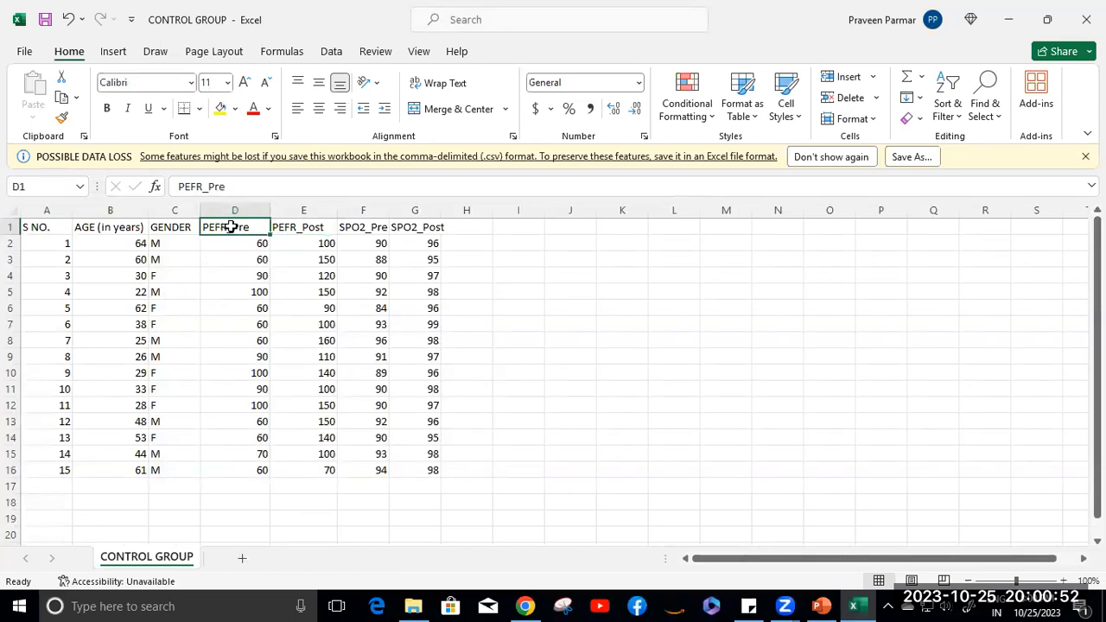
click(290, 228)
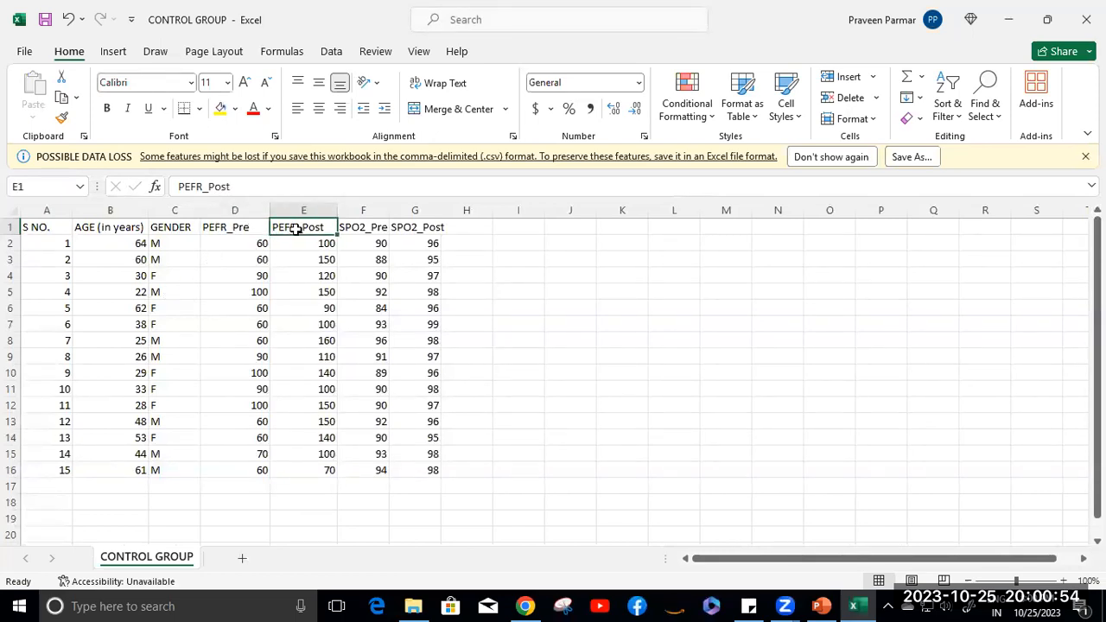
click(229, 226)
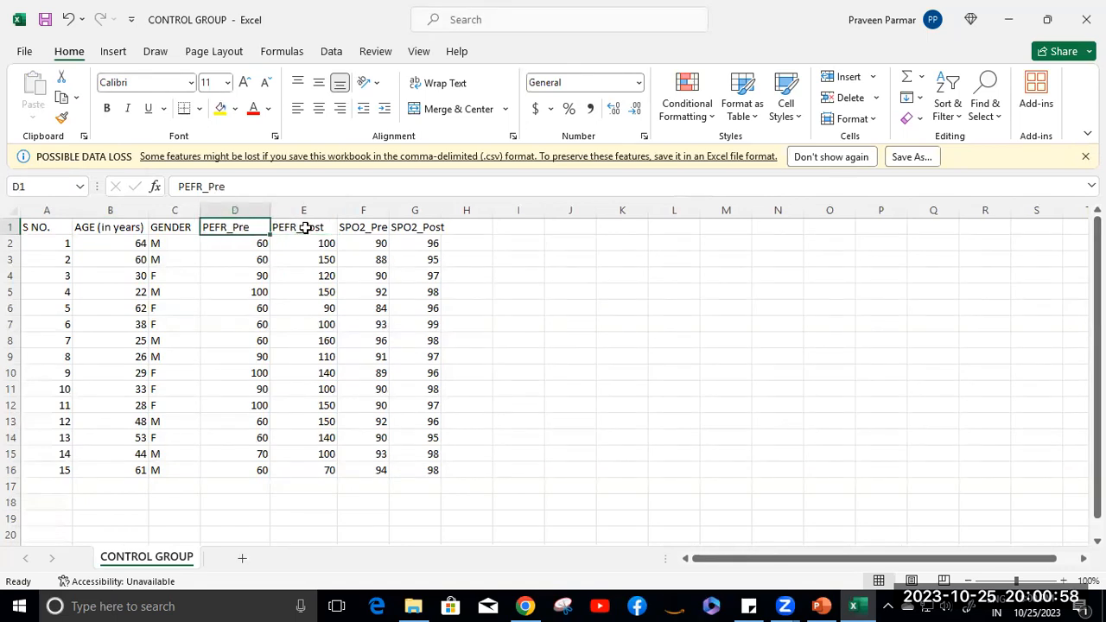
click(304, 227)
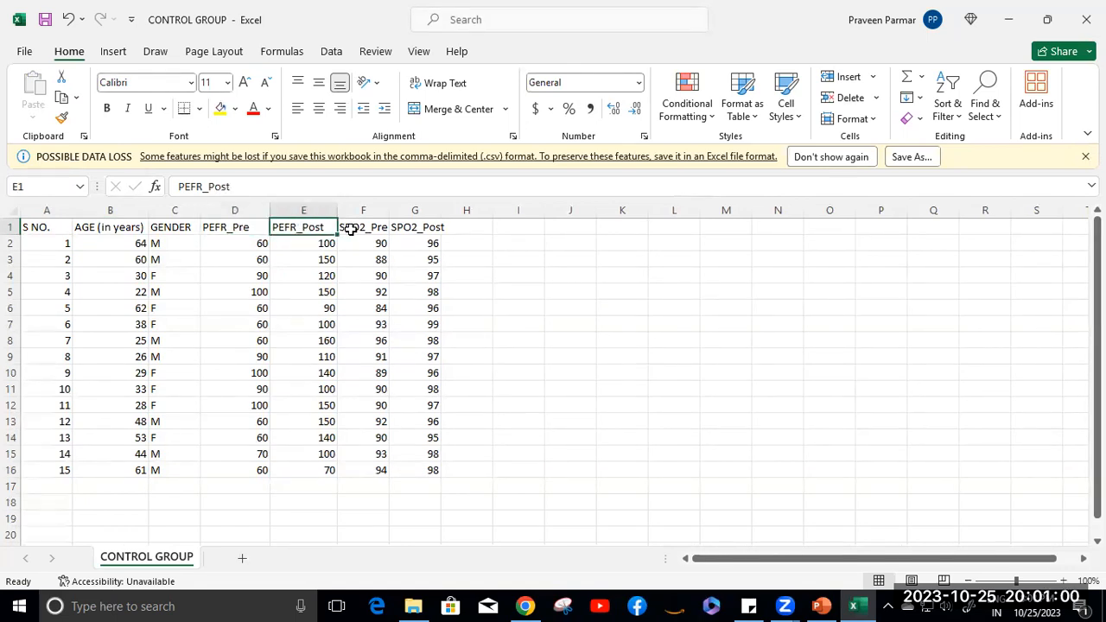
click(350, 227)
click(427, 226)
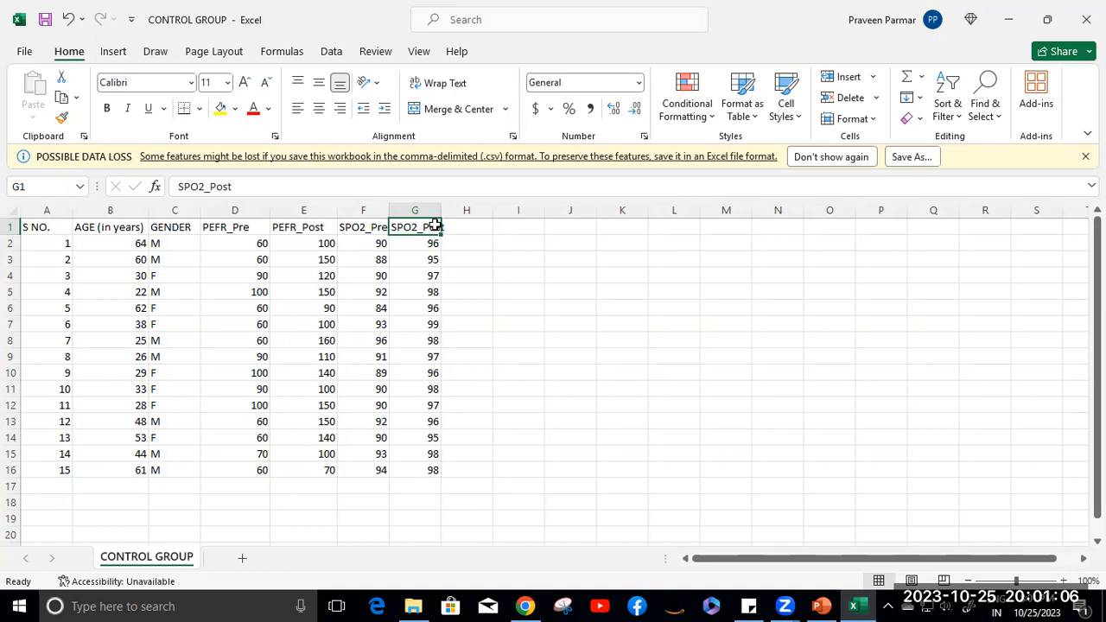
Open the EXPERIMENTAL GROUP file from Downloads and fit the S NO. and AGE (in years) columns to their contents
click(413, 606)
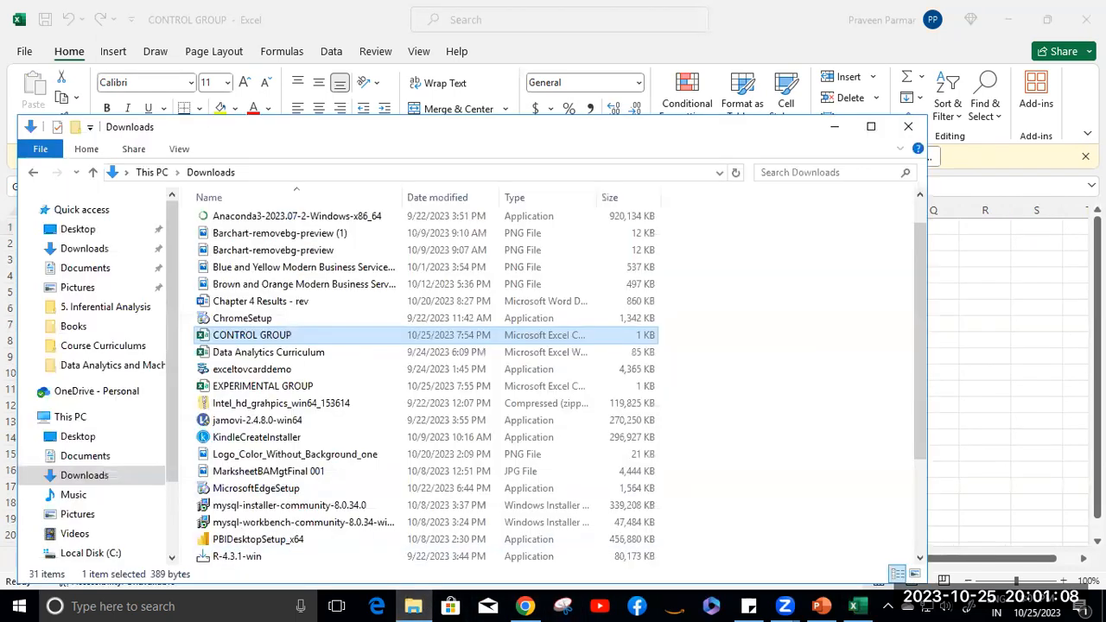
double_click(235, 385)
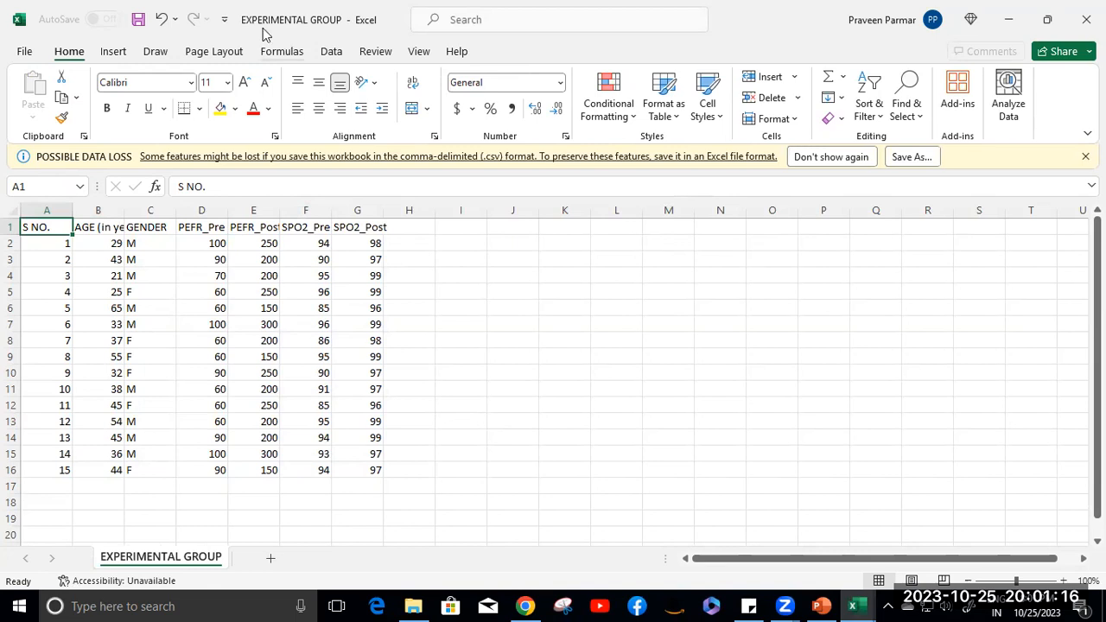
double_click(72, 211)
drag(104, 211, 102, 211)
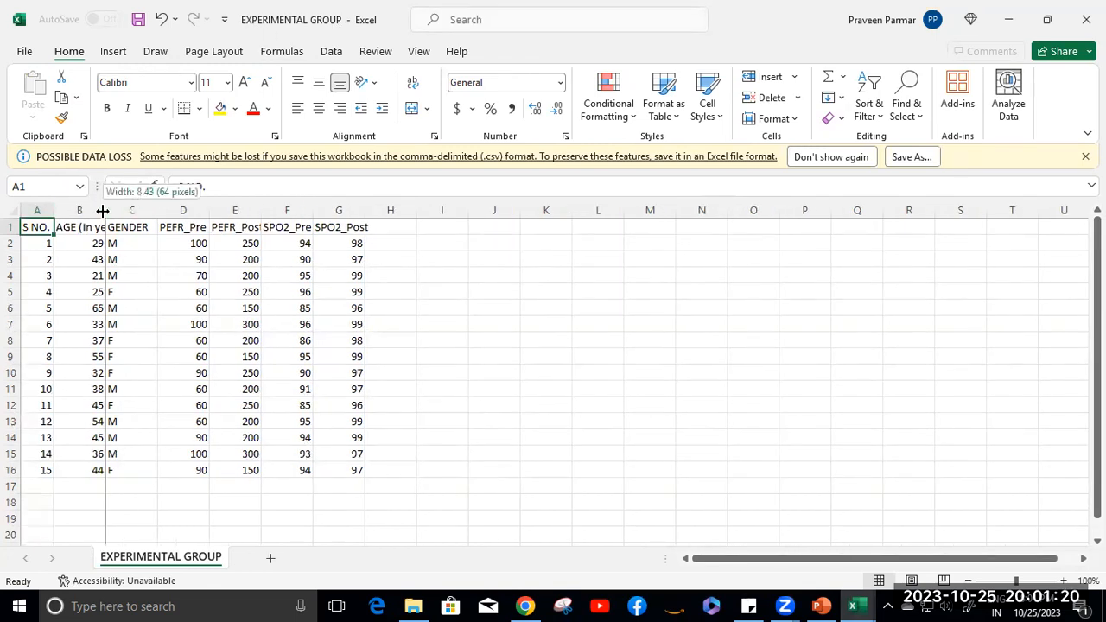
double_click(102, 210)
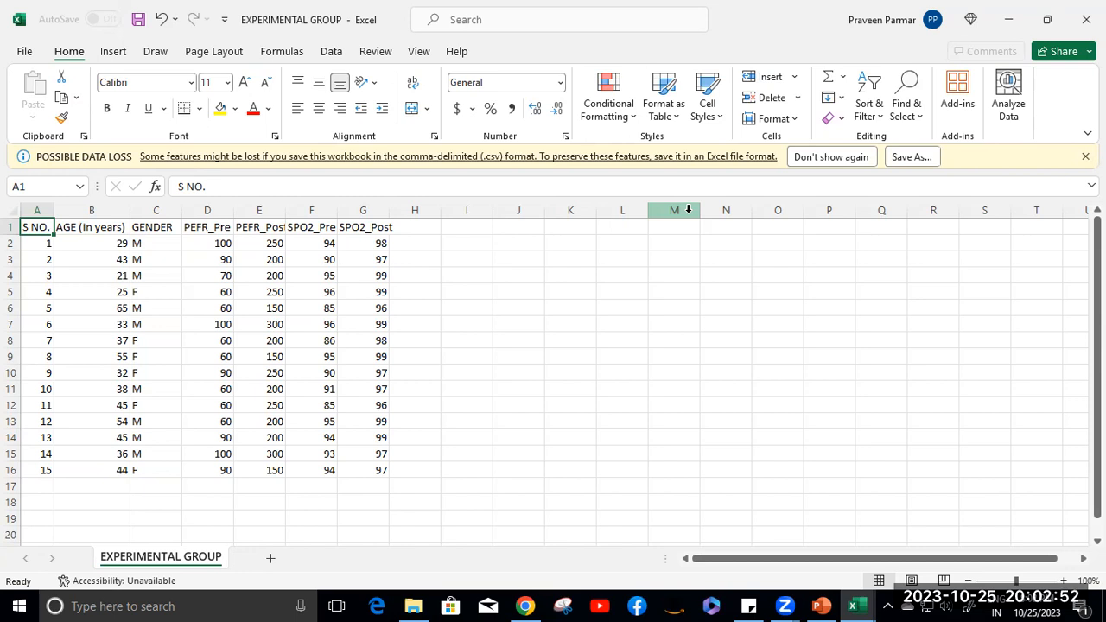
Find jamovi 2.4.8 on the computer and launch it
click(107, 604)
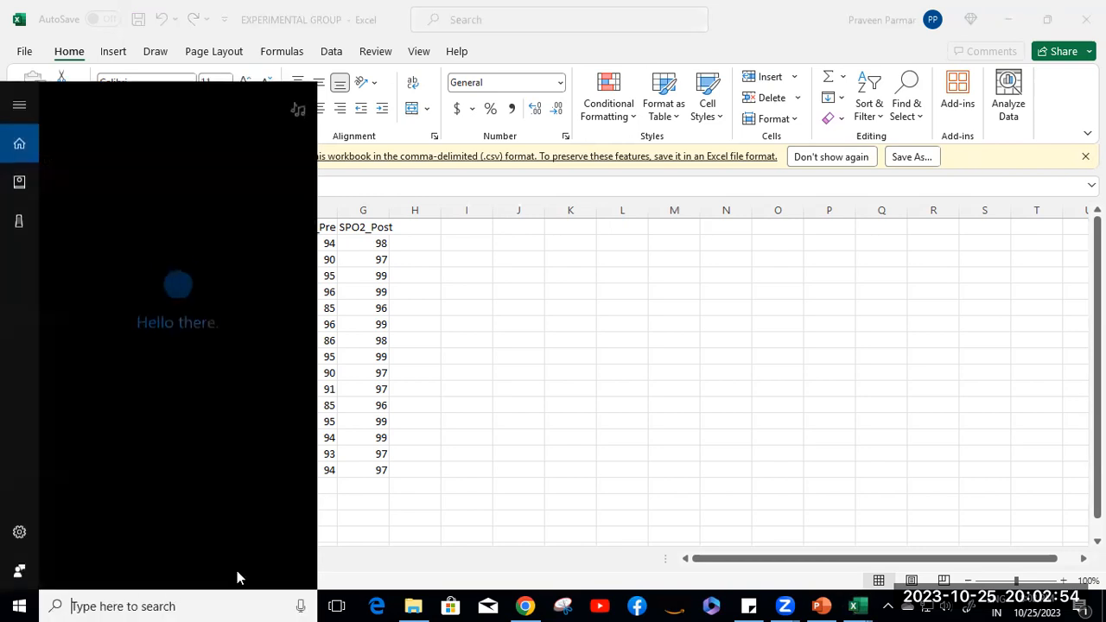
text(jam)
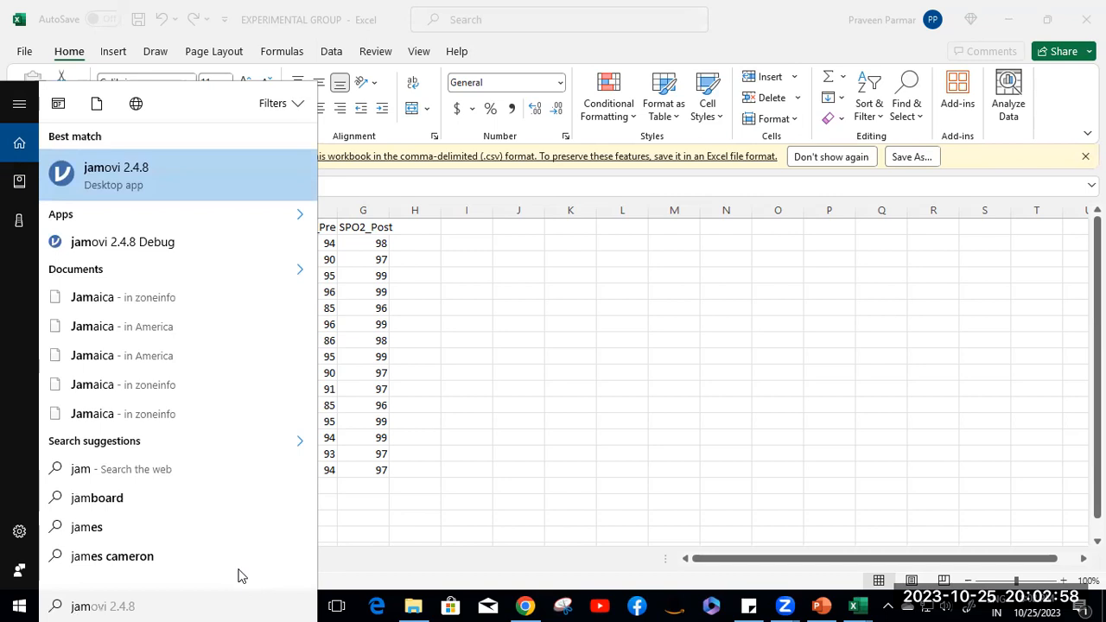
key(Return)
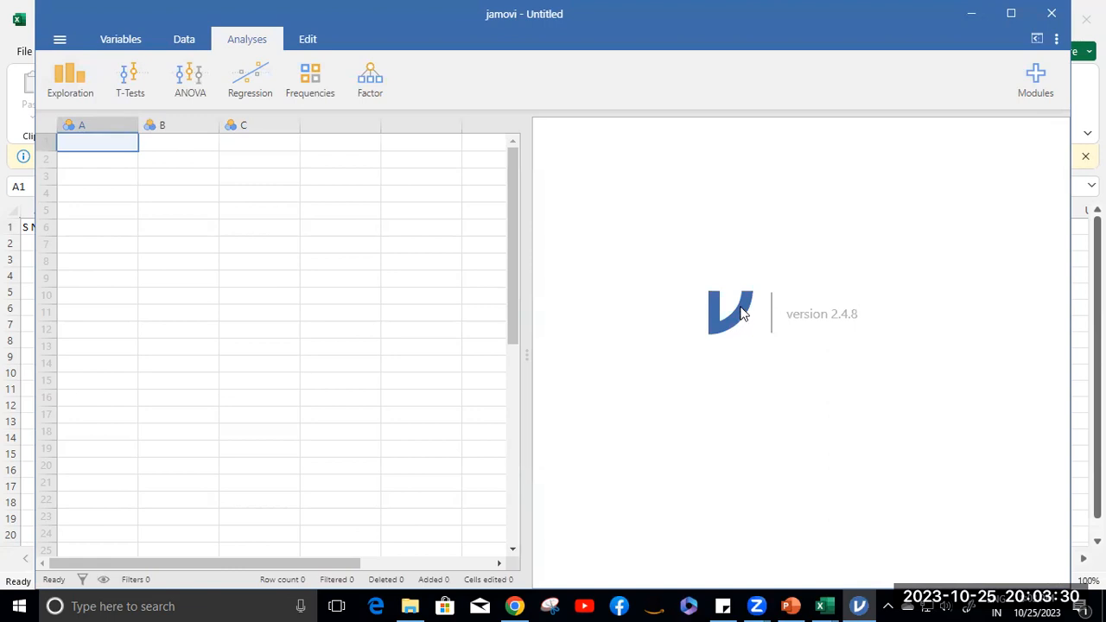
Bring the CONTROL GROUP file from the Downloads folder into jamovi with Special Import
click(61, 41)
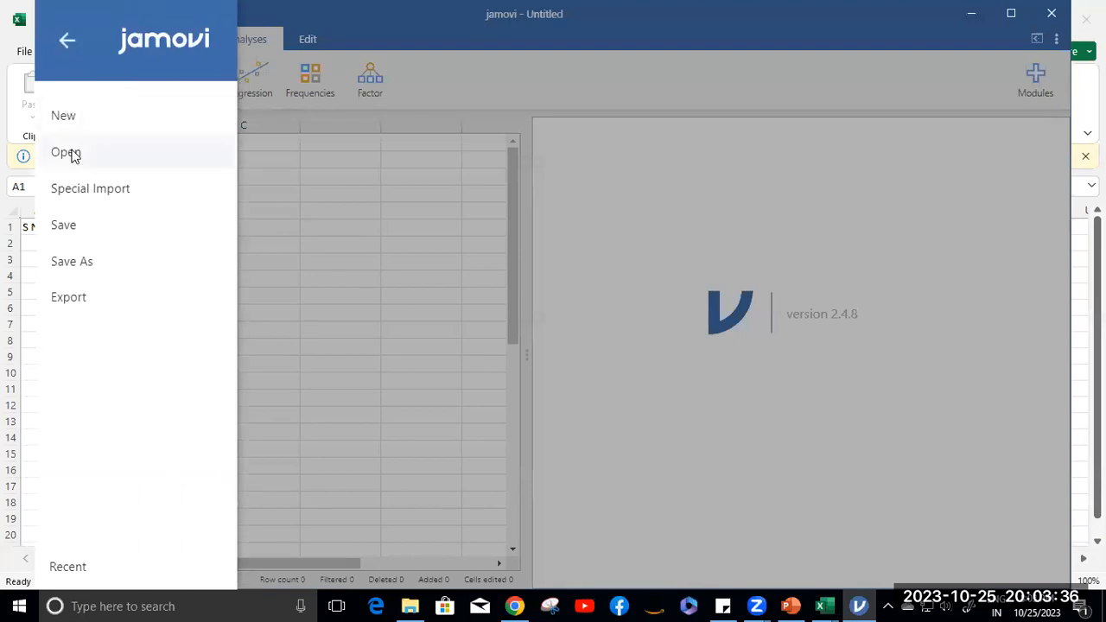
click(80, 192)
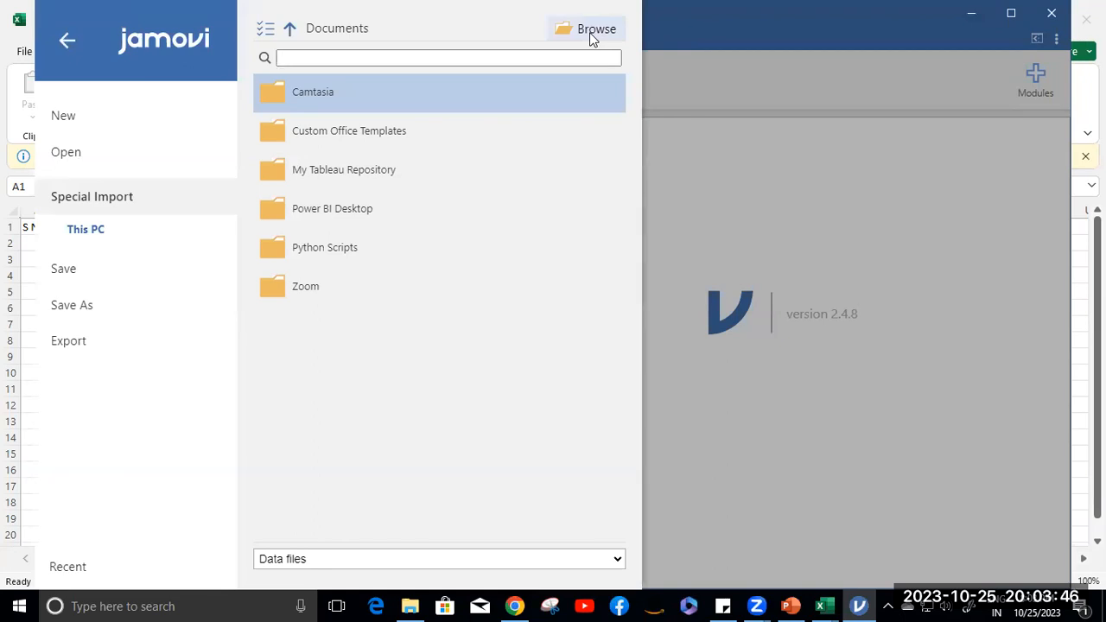
click(602, 37)
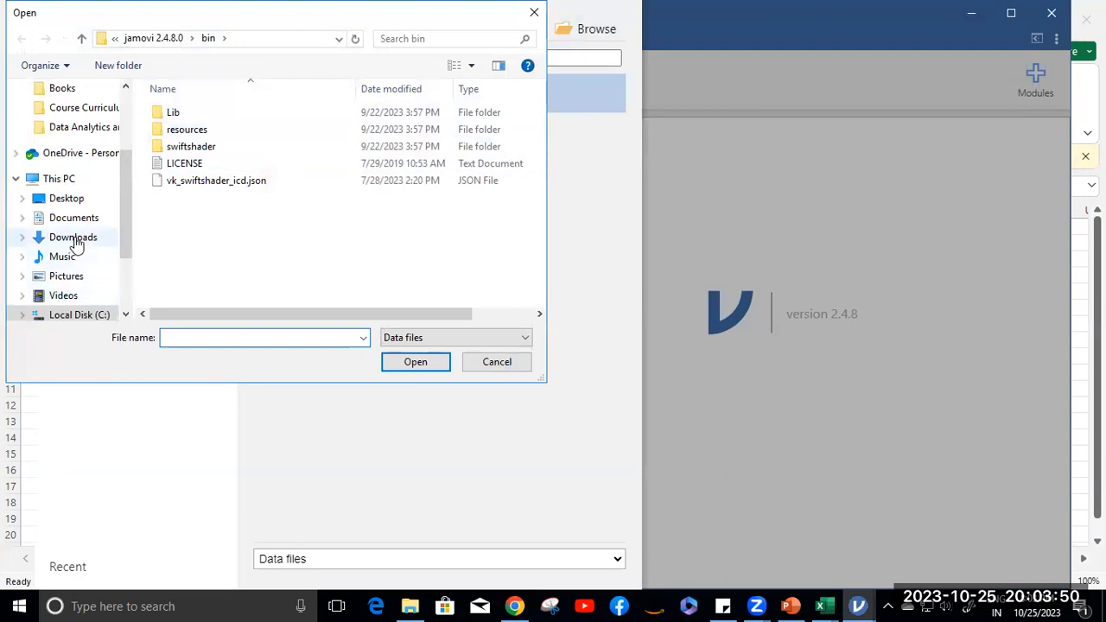
click(76, 237)
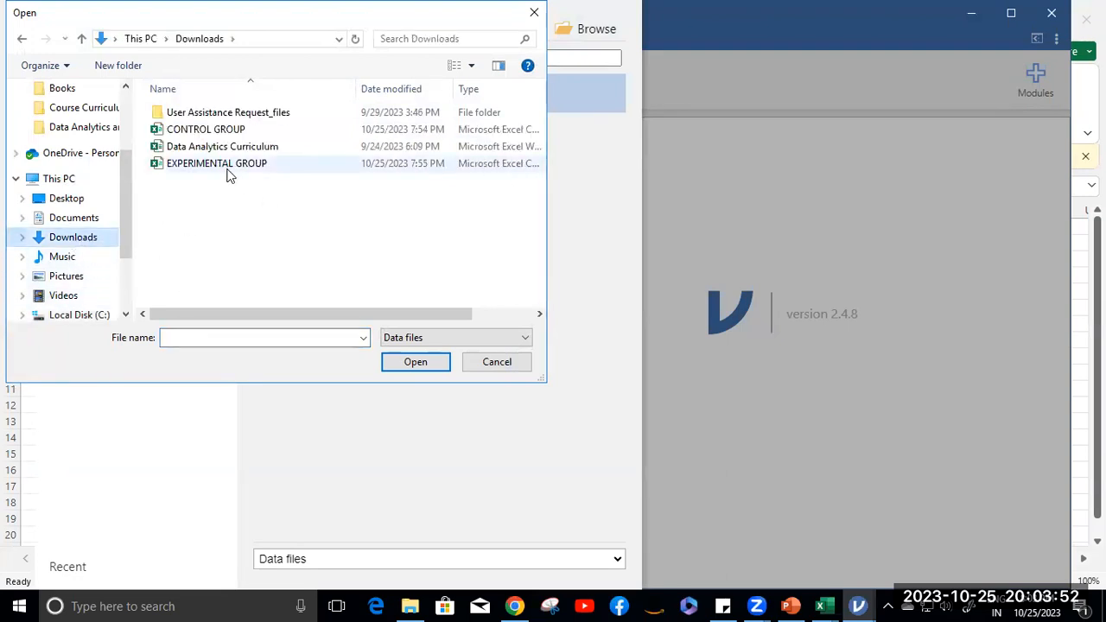
click(207, 130)
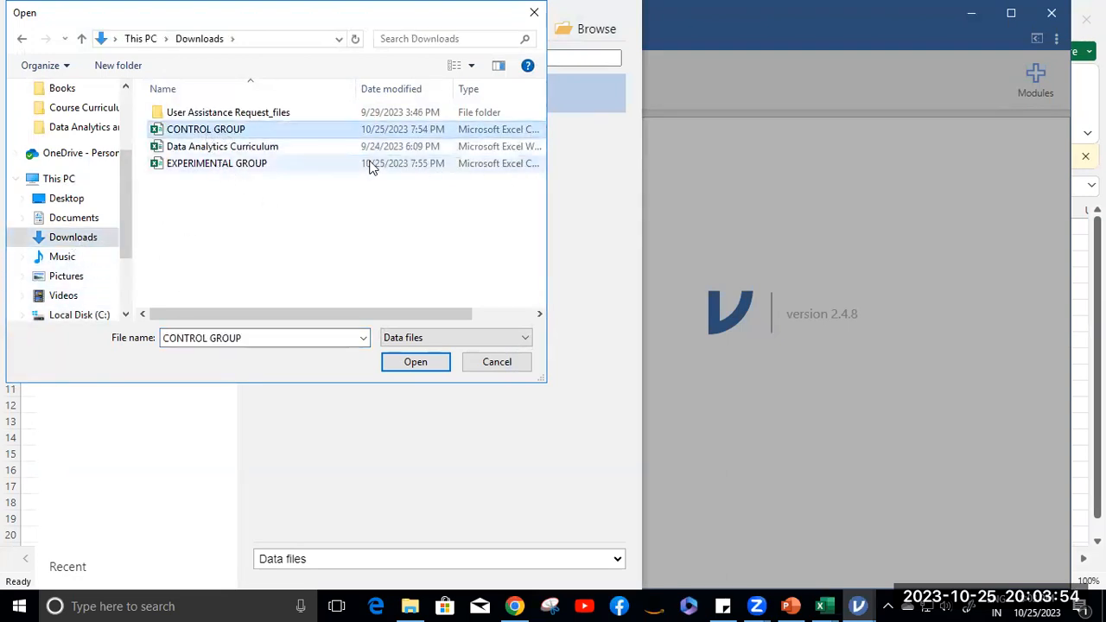
click(415, 362)
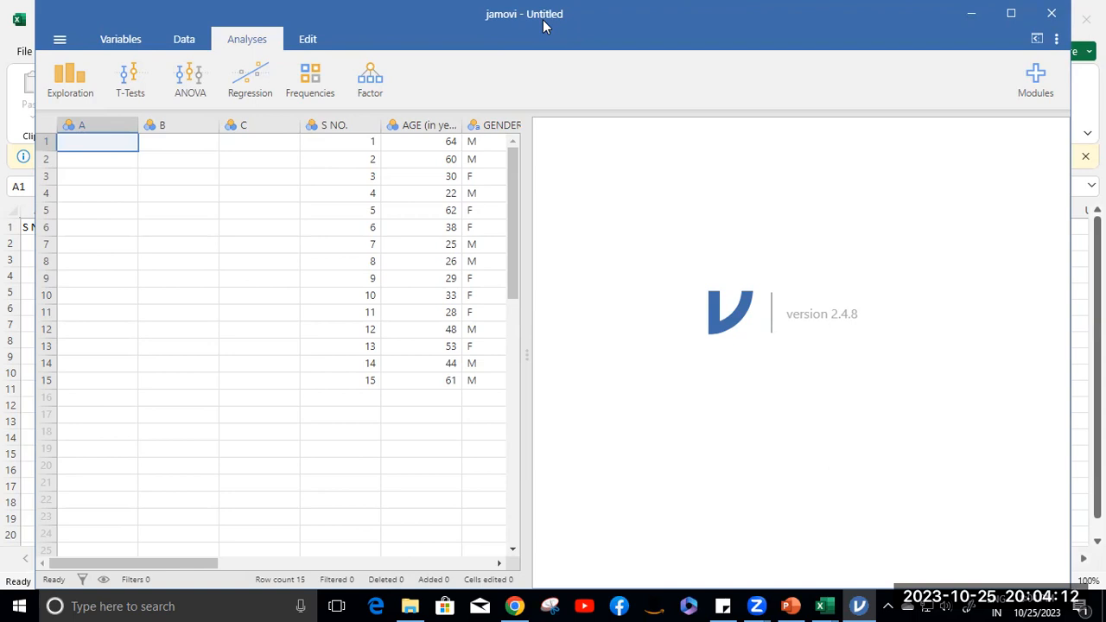
Save the imported data set in Downloads as a jamovi file (.omv) named Control
click(62, 40)
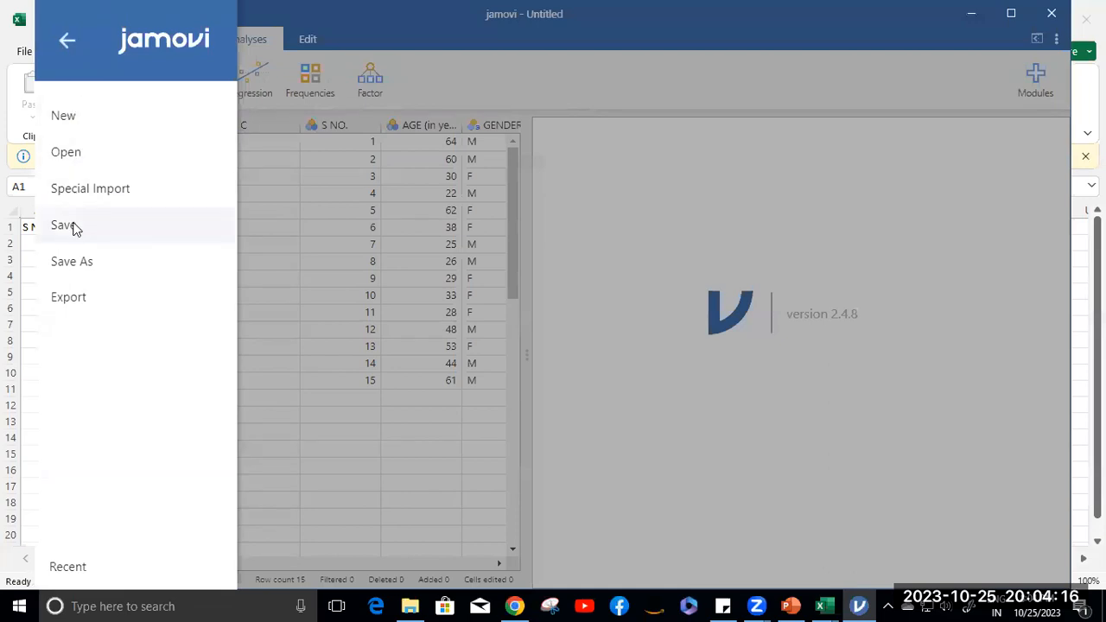
click(75, 226)
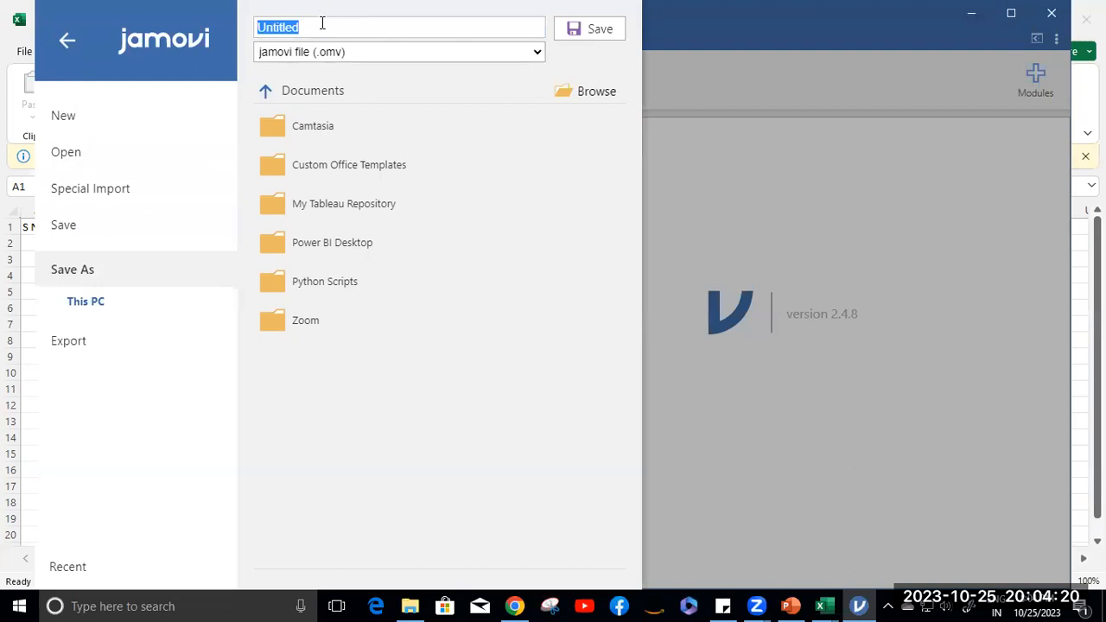
text(Control)
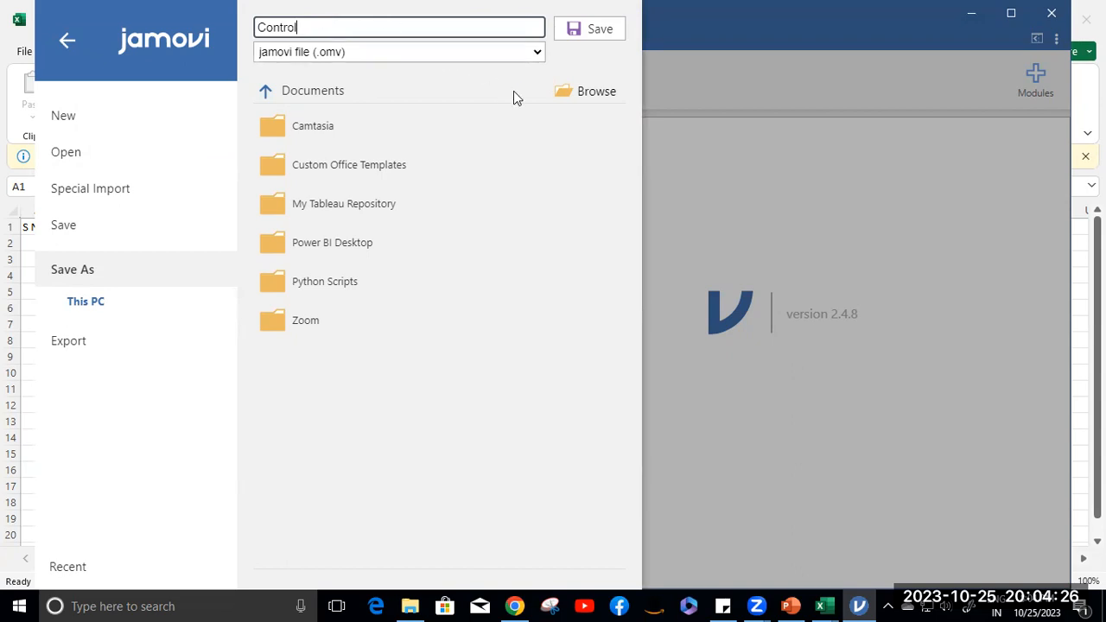
click(579, 95)
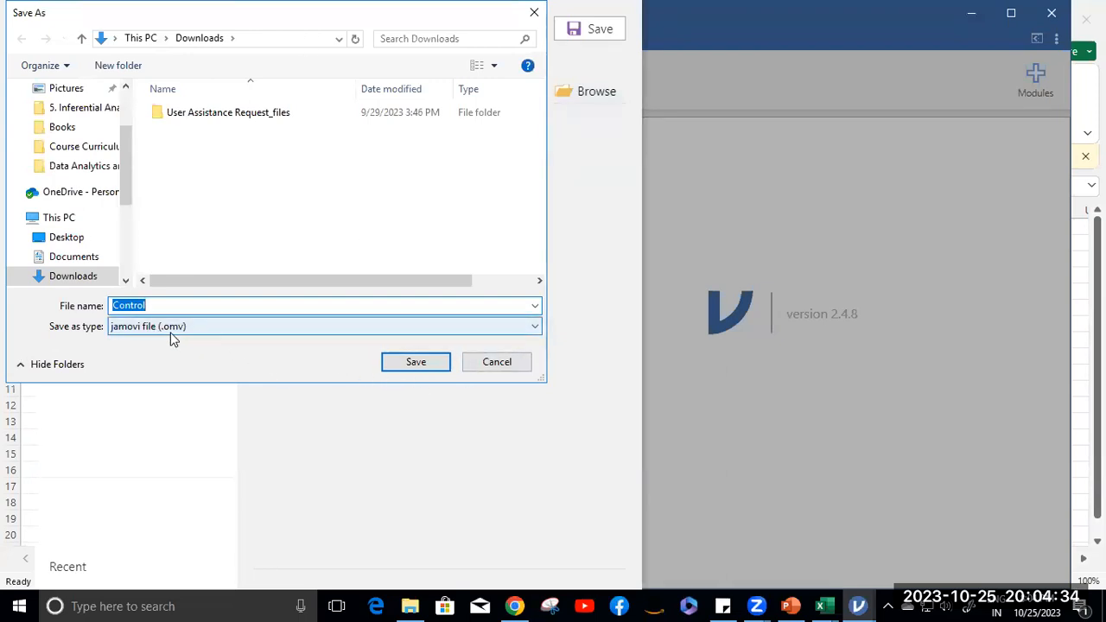
click(409, 363)
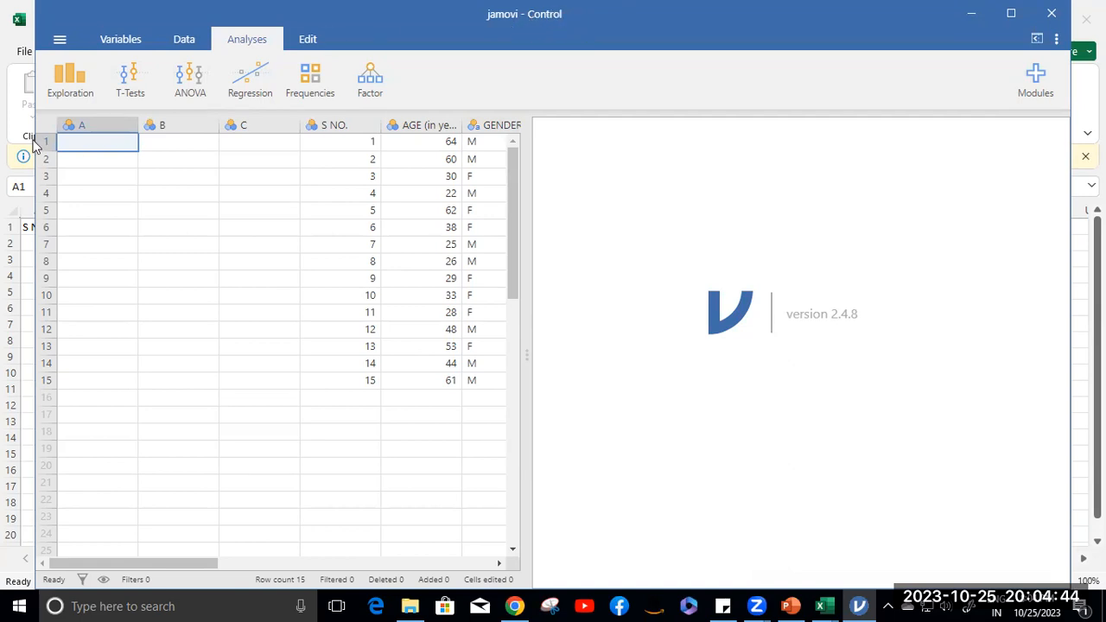
click(60, 40)
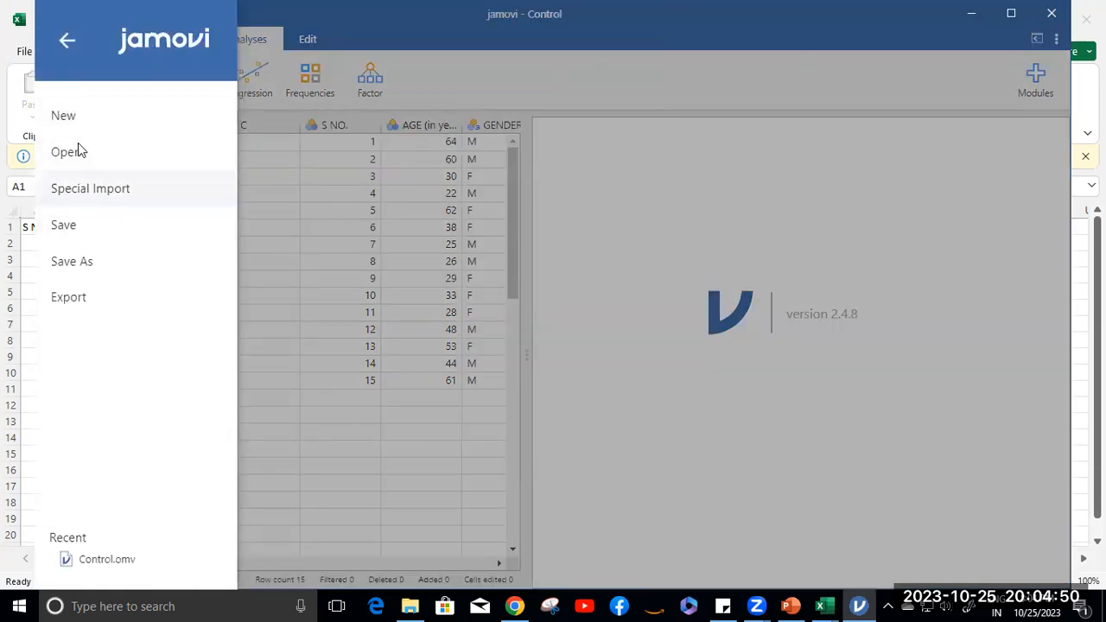
click(67, 41)
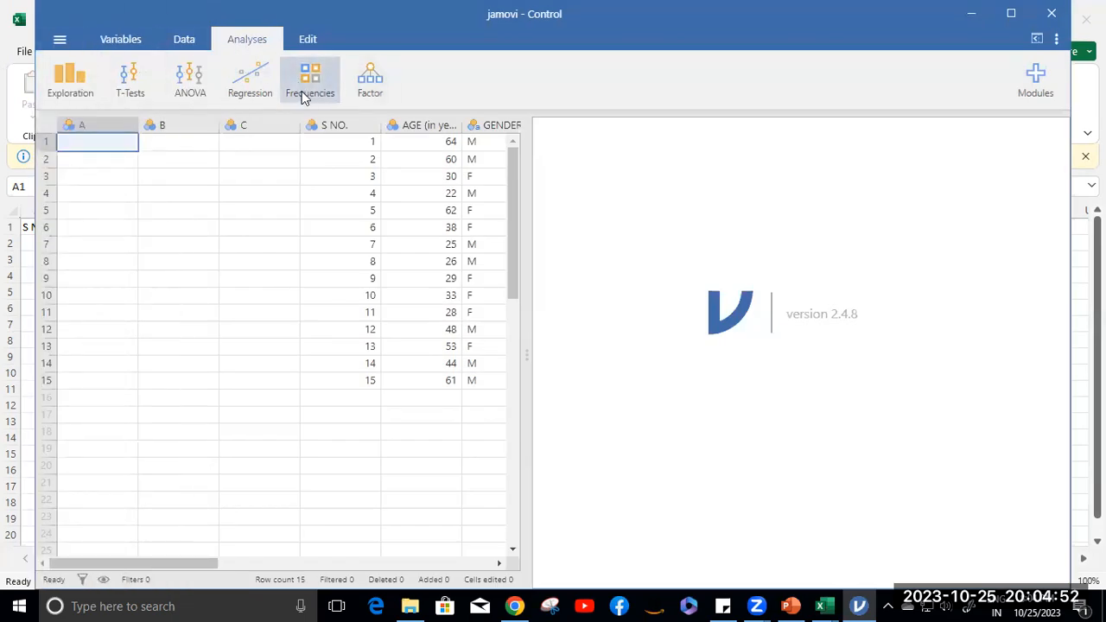
Delete the three empty columns A, B and C from the control data set
drag(82, 126, 231, 125)
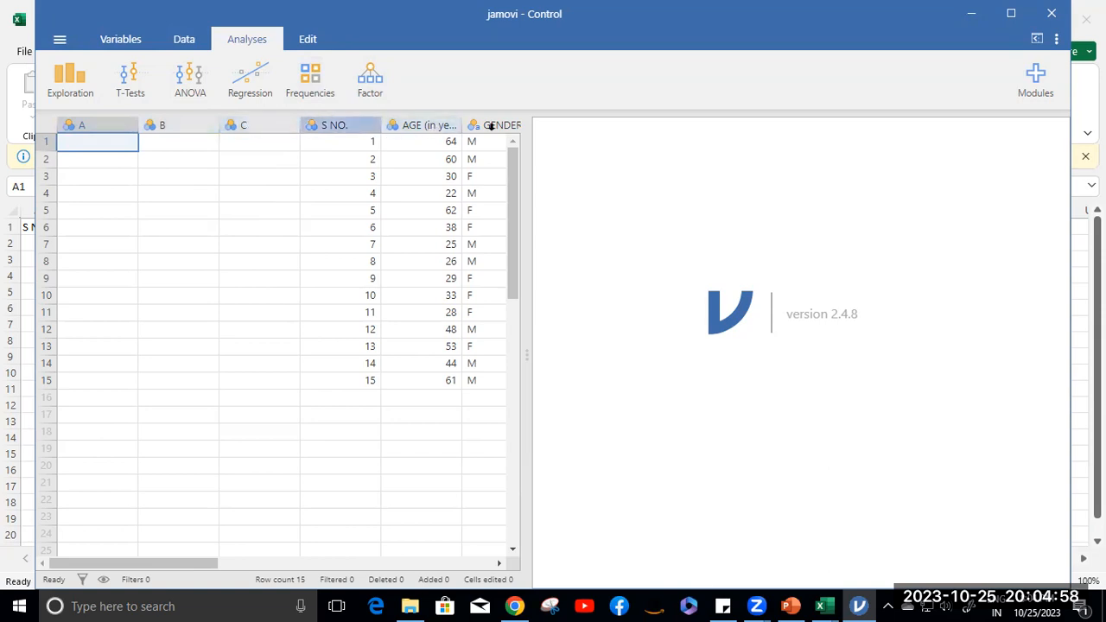
click(89, 127)
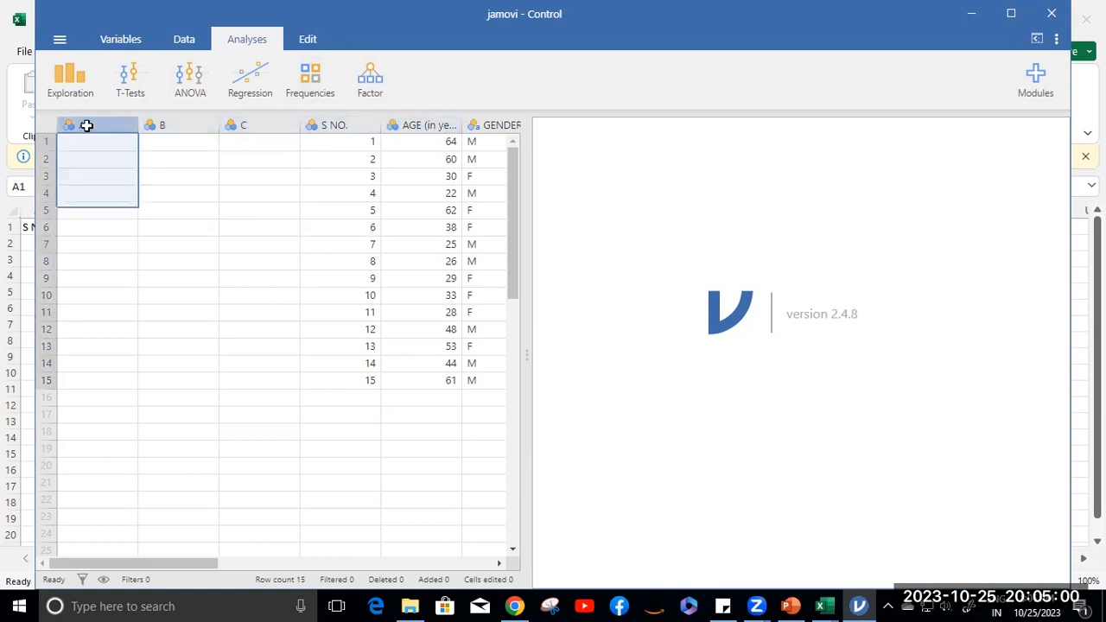
drag(182, 122, 261, 124)
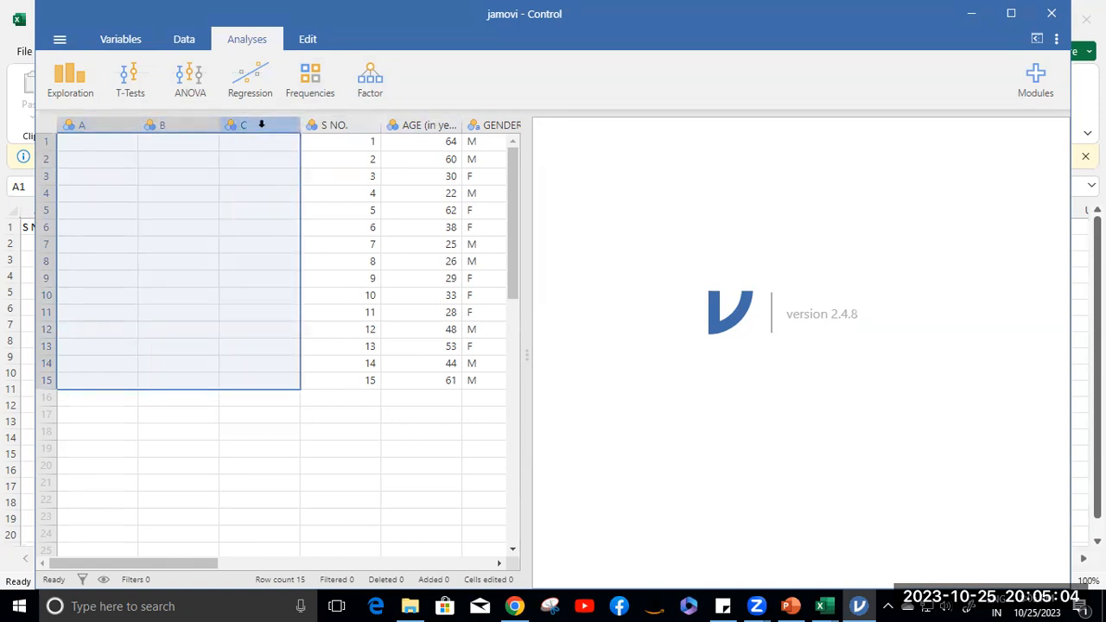
click(181, 40)
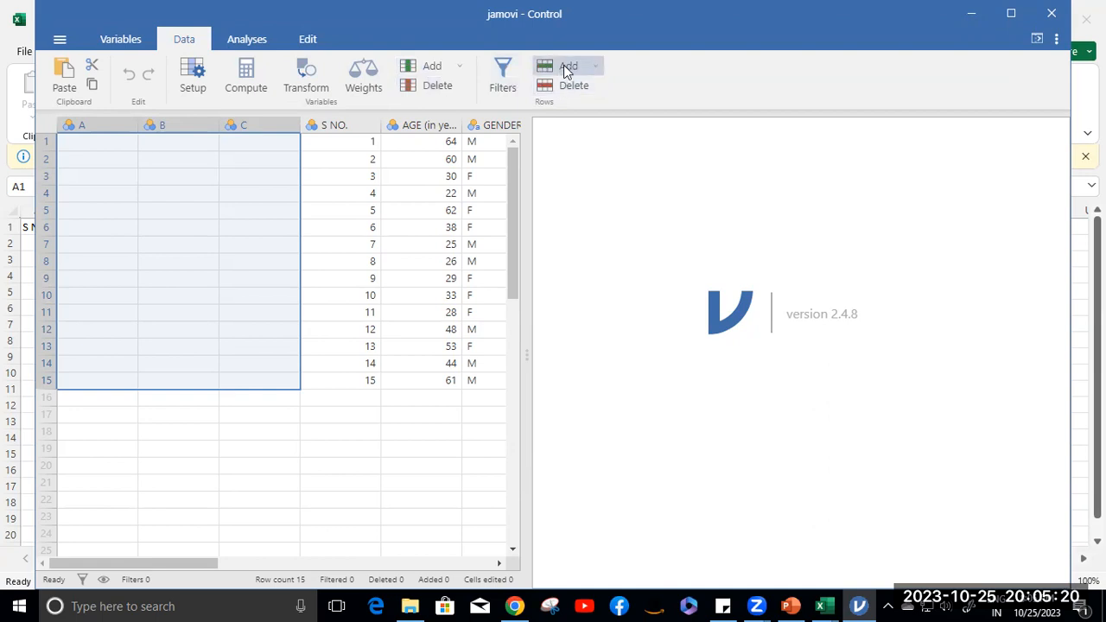
click(409, 89)
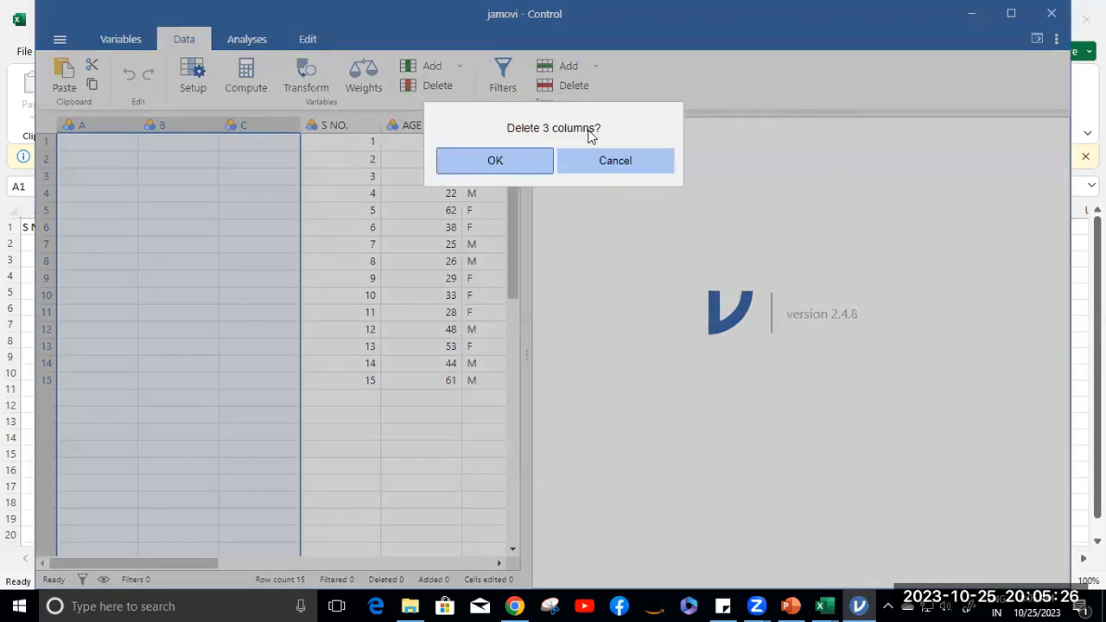
click(512, 171)
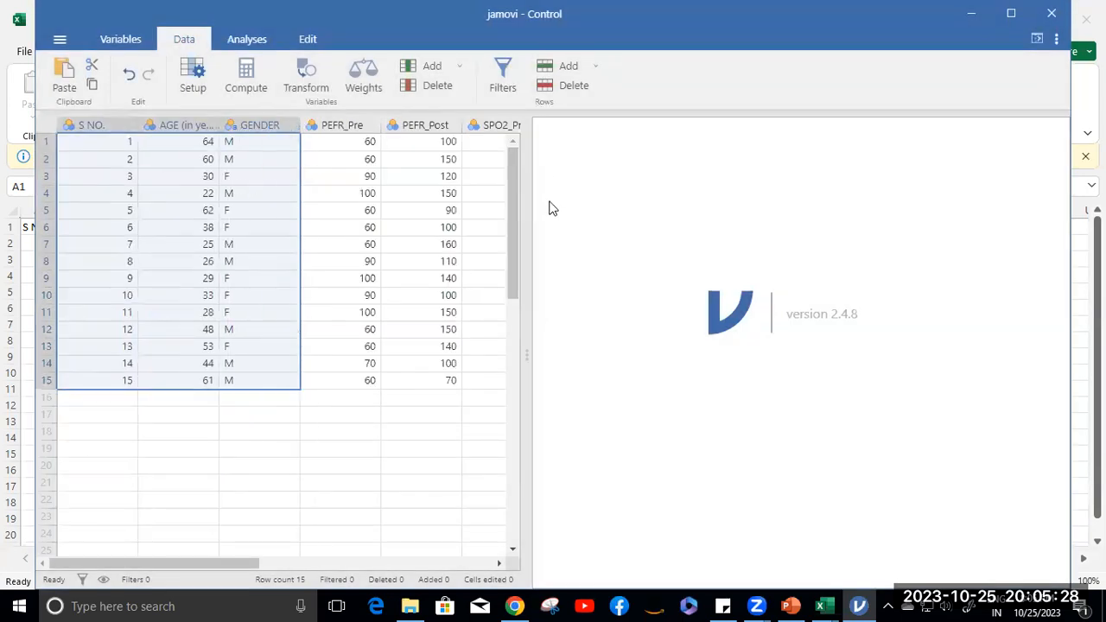
Widen the spreadsheet area to fit every column through SPO2_Post, and review the list of variables
drag(531, 314, 674, 305)
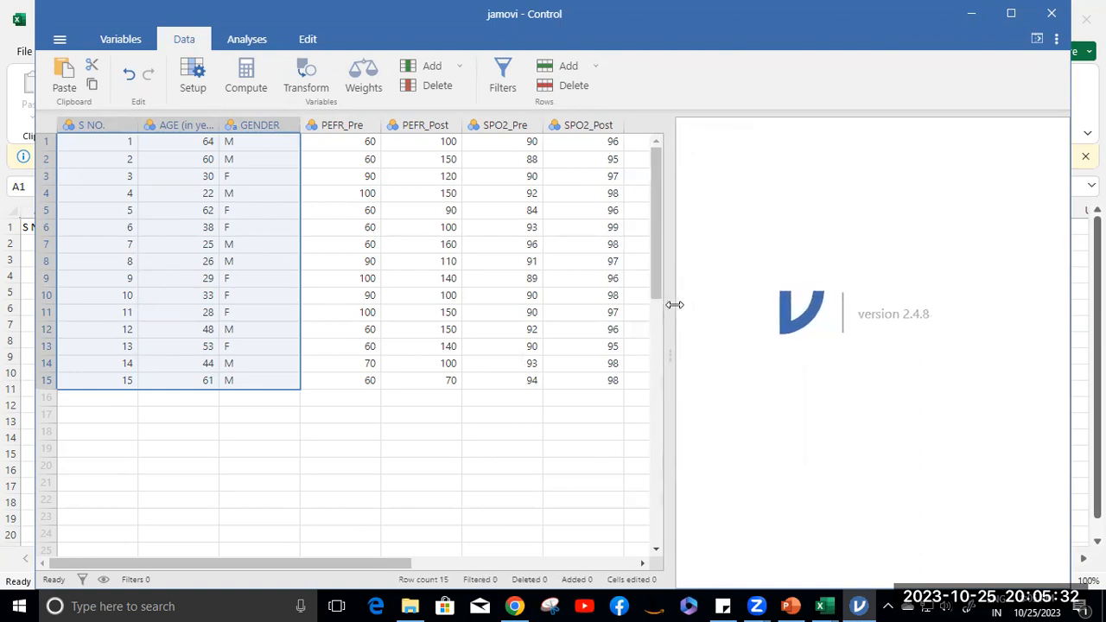
click(363, 329)
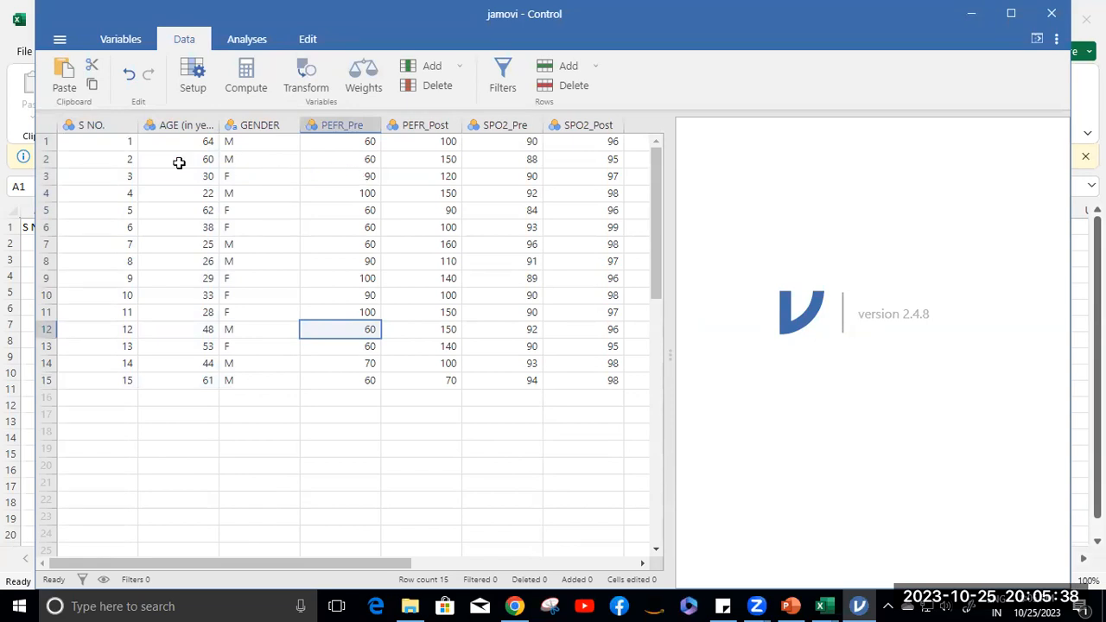
click(110, 40)
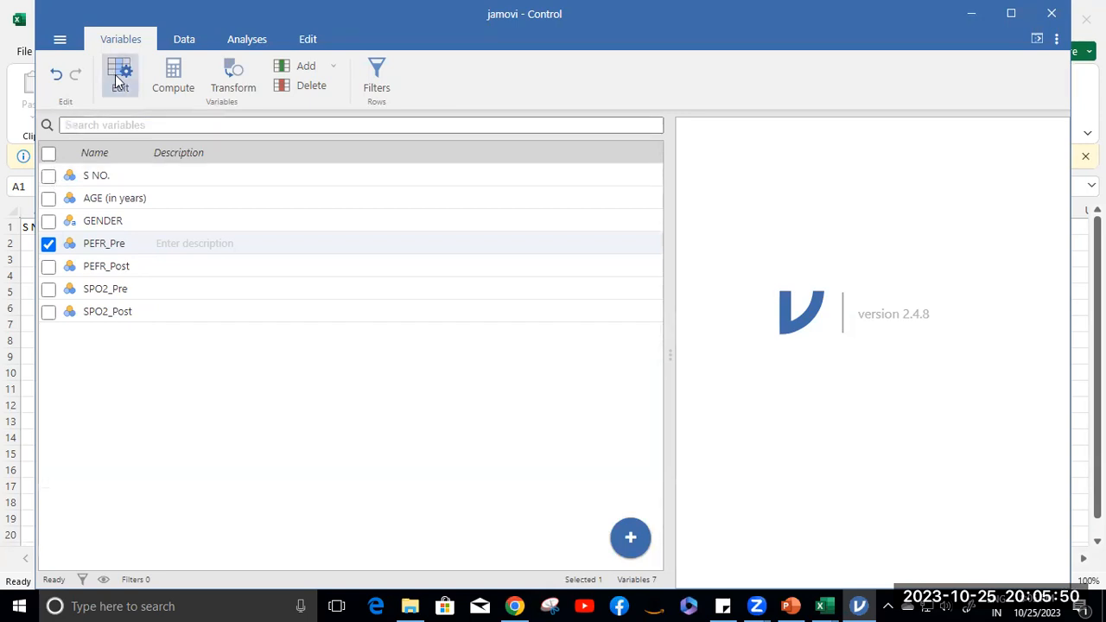
click(183, 40)
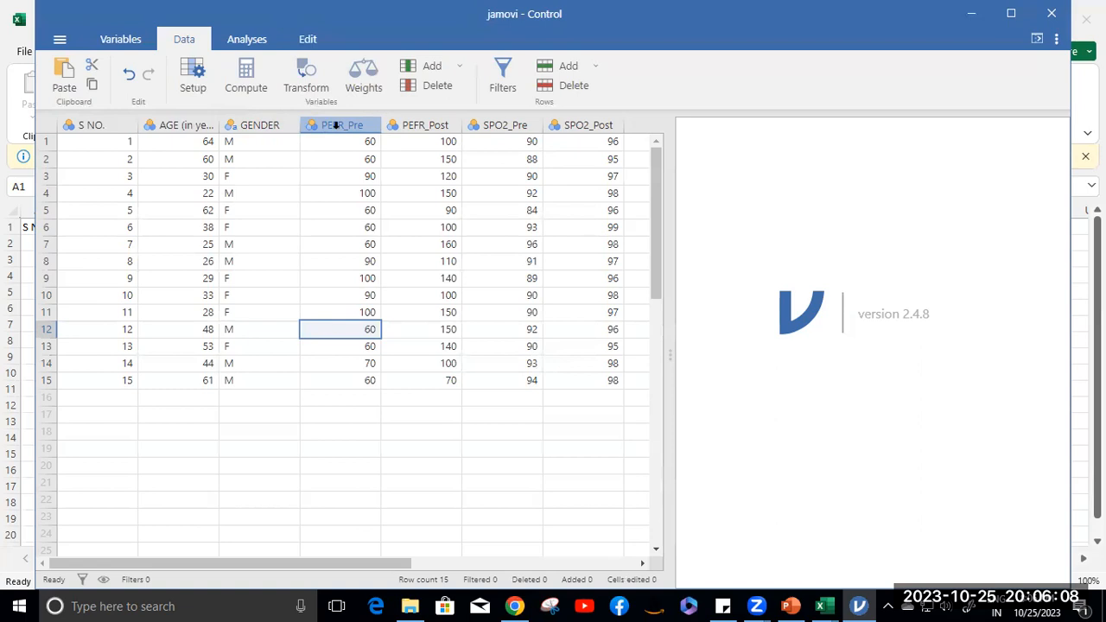
Set the measure type of the PEFR_Pre variable to Continuous and close its setup
double_click(336, 125)
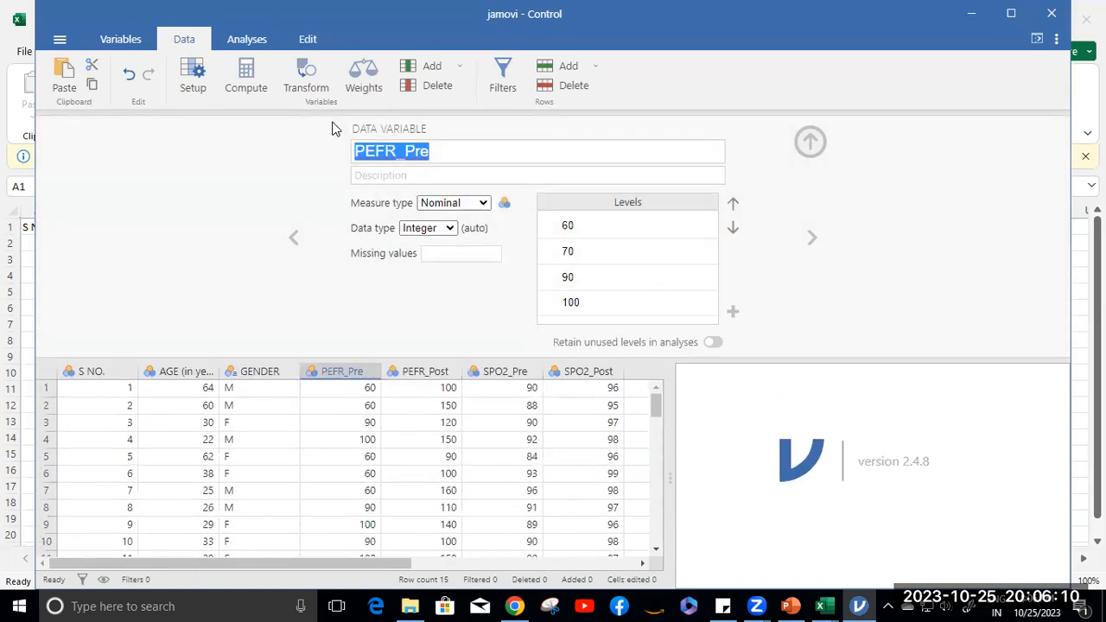
click(484, 204)
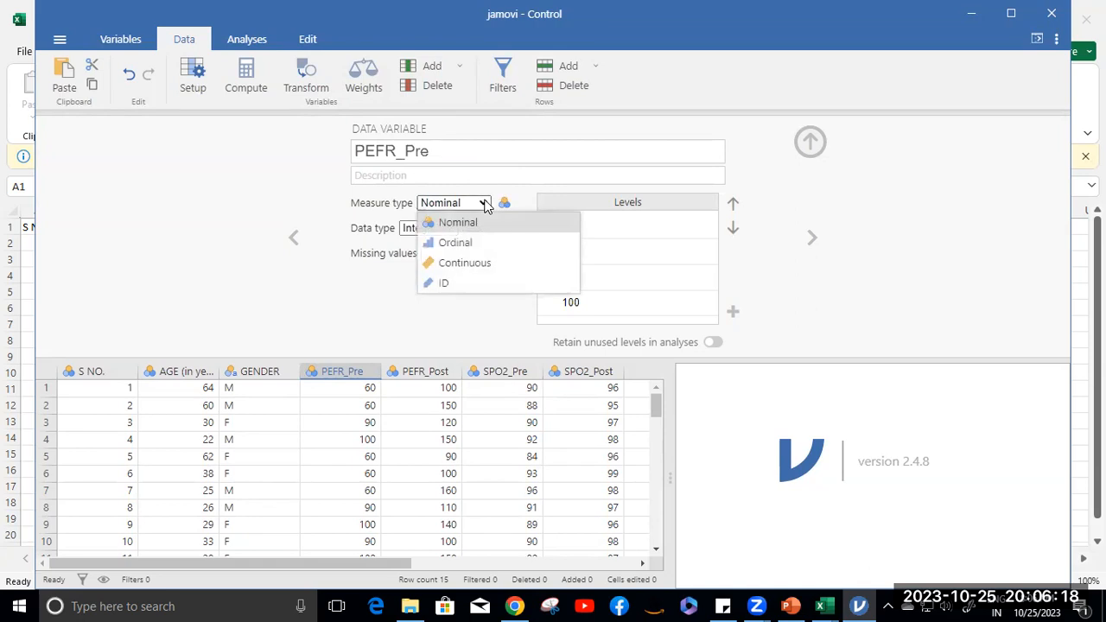
click(482, 261)
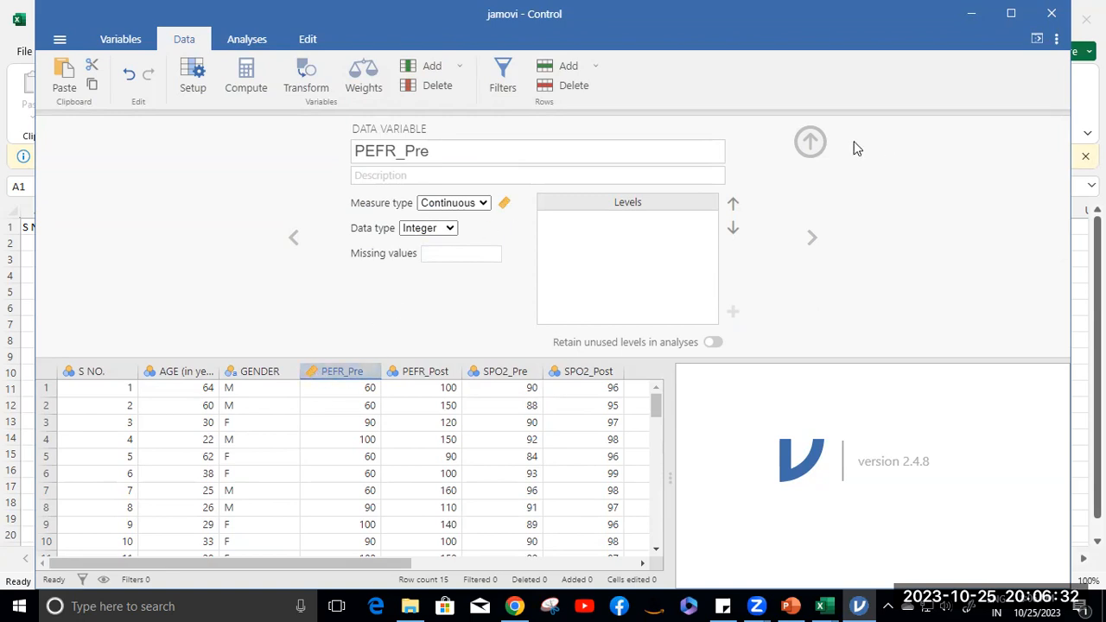
click(810, 144)
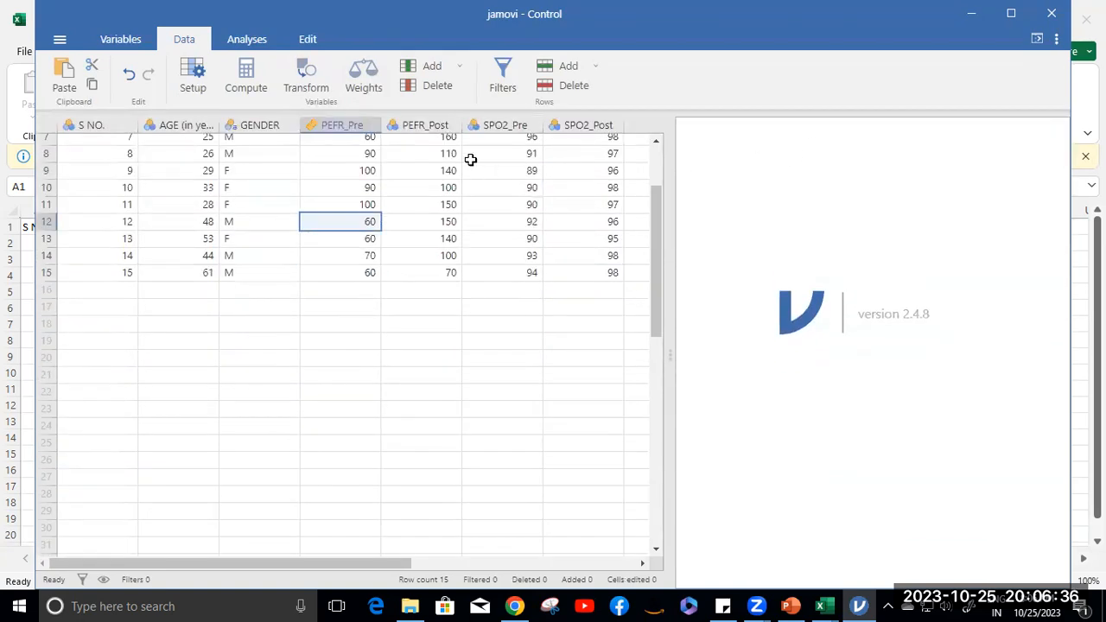
click(422, 126)
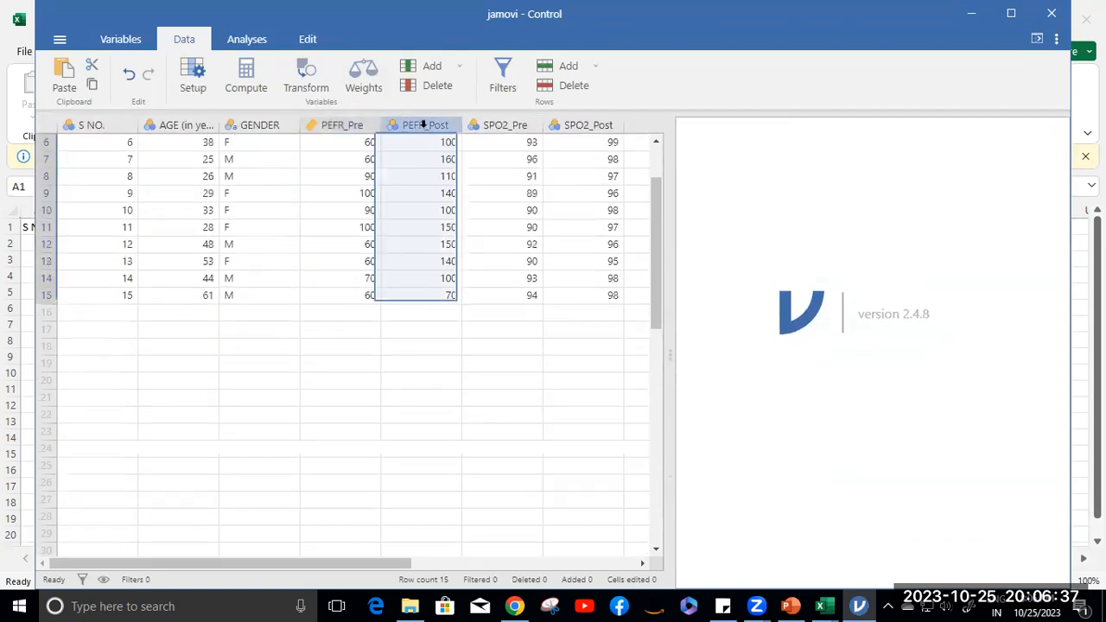
shift+click(568, 121)
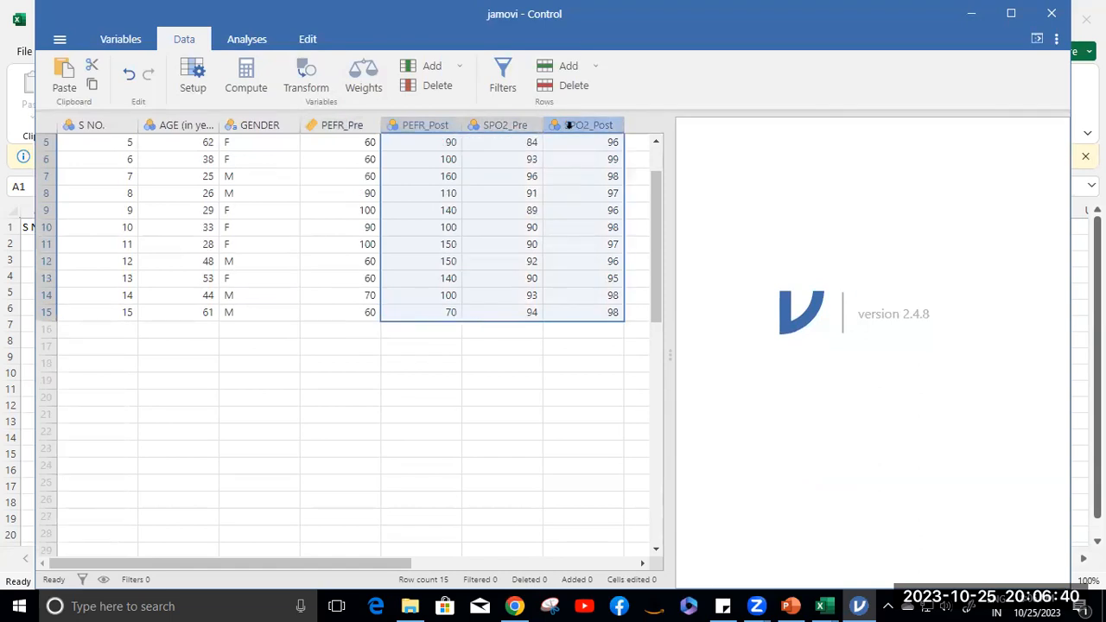
click(569, 125)
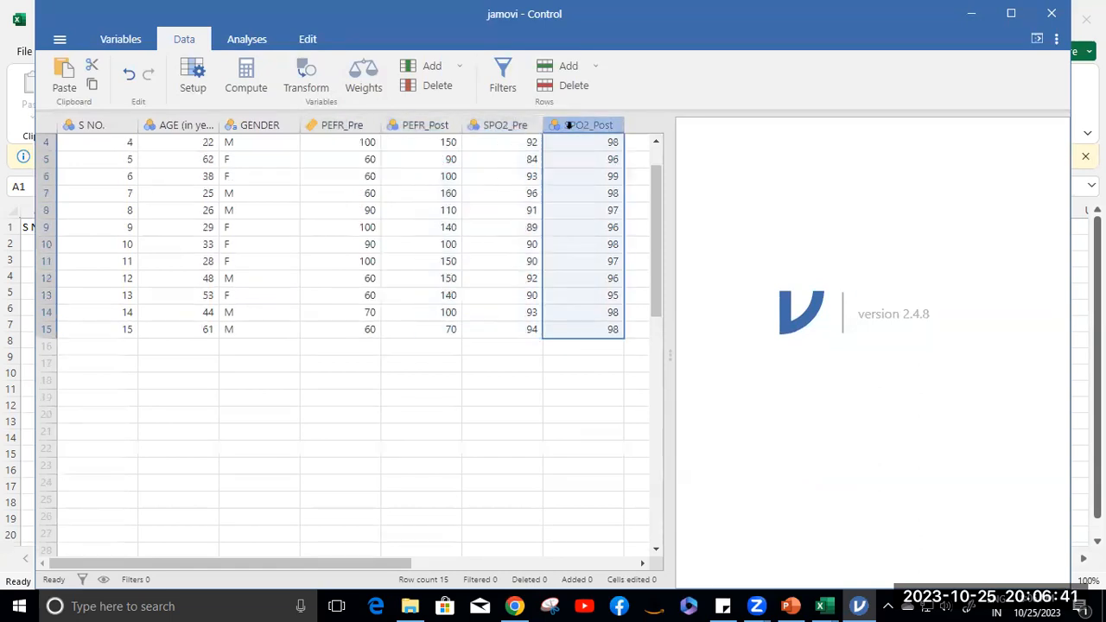
click(439, 125)
shift+click(585, 125)
right_click(581, 124)
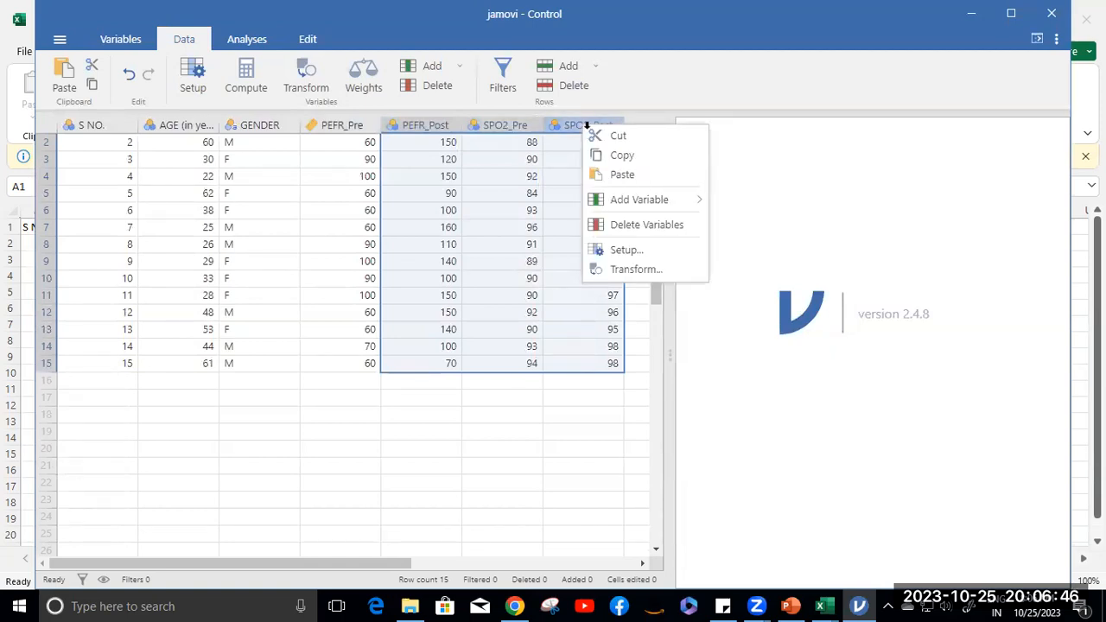
click(421, 125)
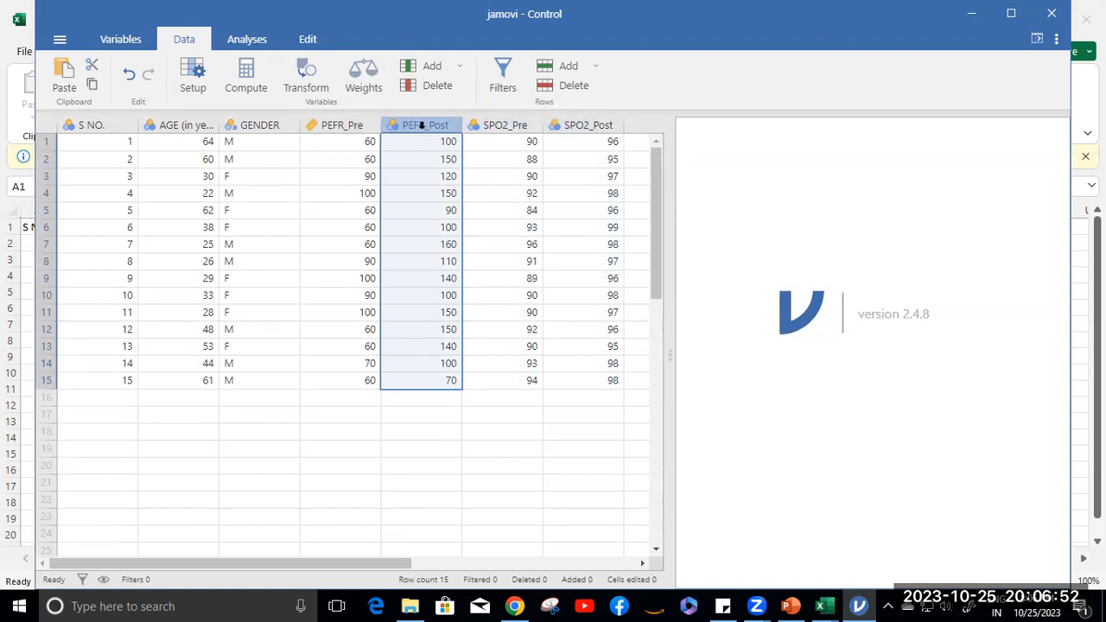
Set the measure type of the PEFR_Post variable to Continuous and close its setup
double_click(418, 123)
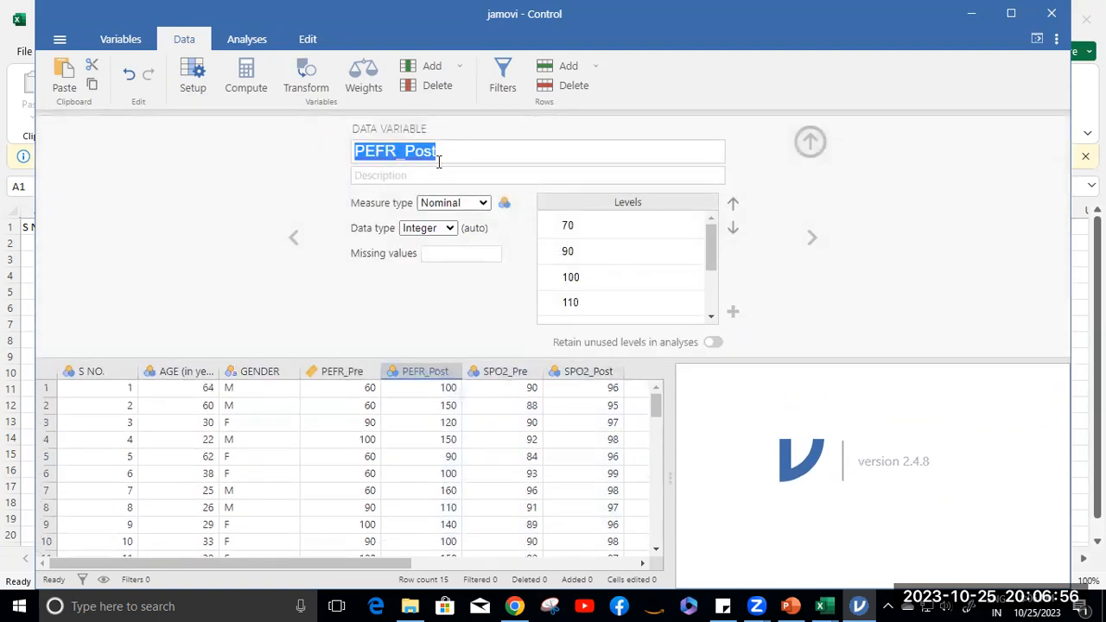
click(484, 204)
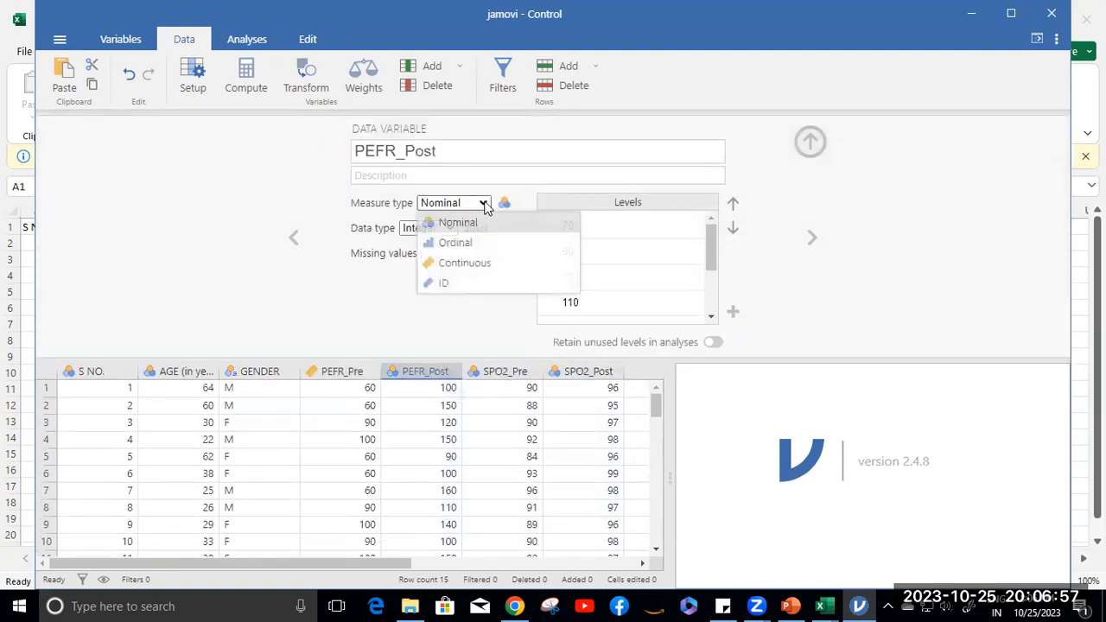
click(474, 261)
click(810, 142)
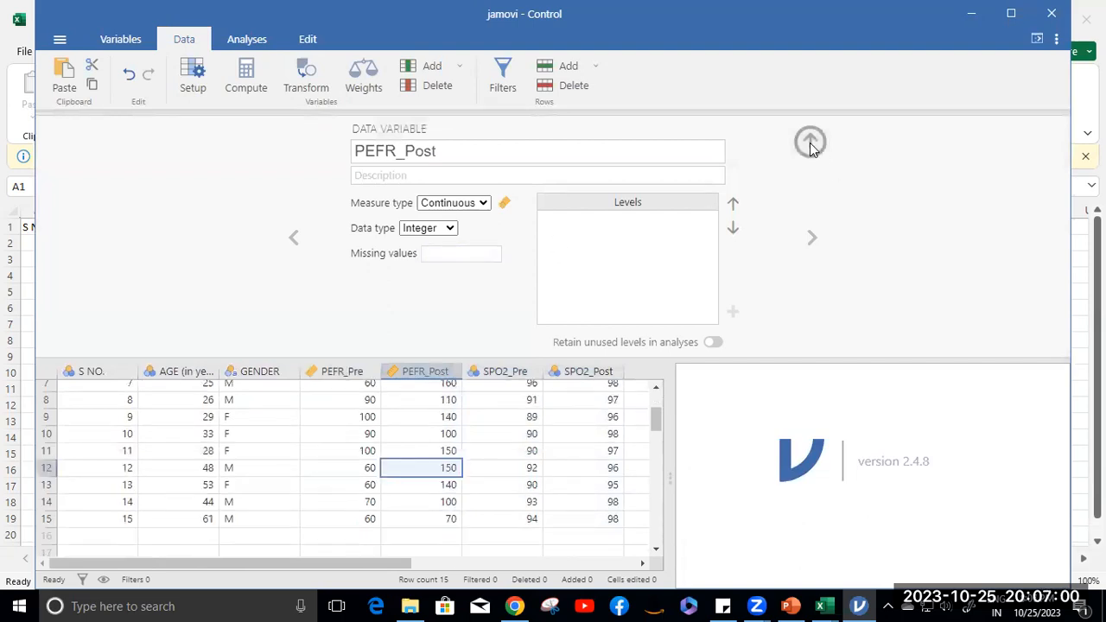
Set the measure type of the SPO2_Pre variable to Continuous and close its setup
double_click(490, 126)
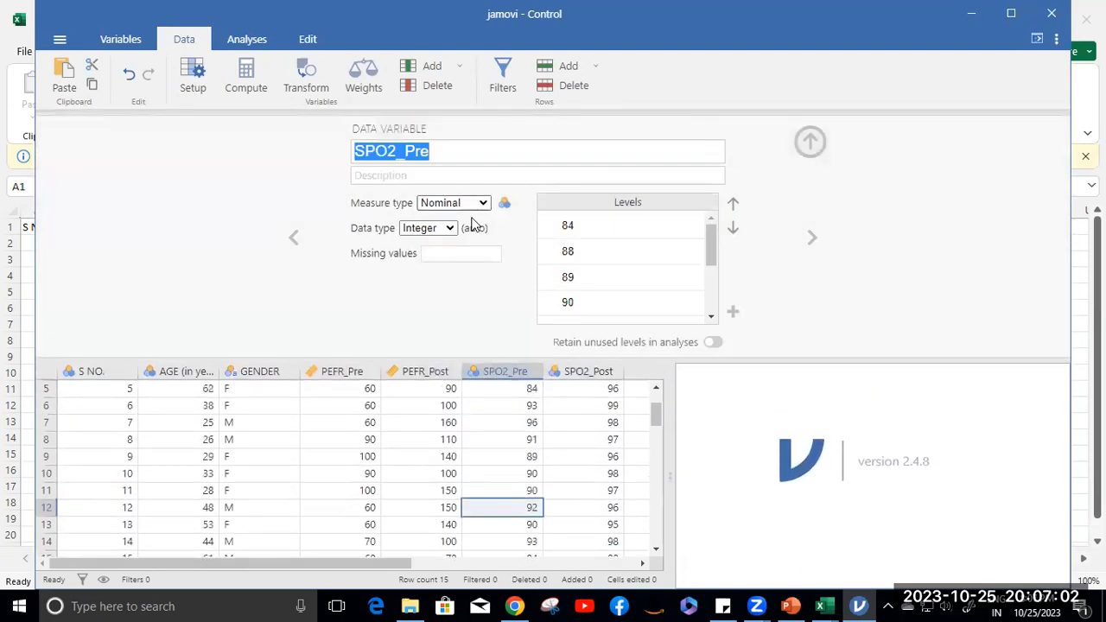
click(480, 208)
click(464, 263)
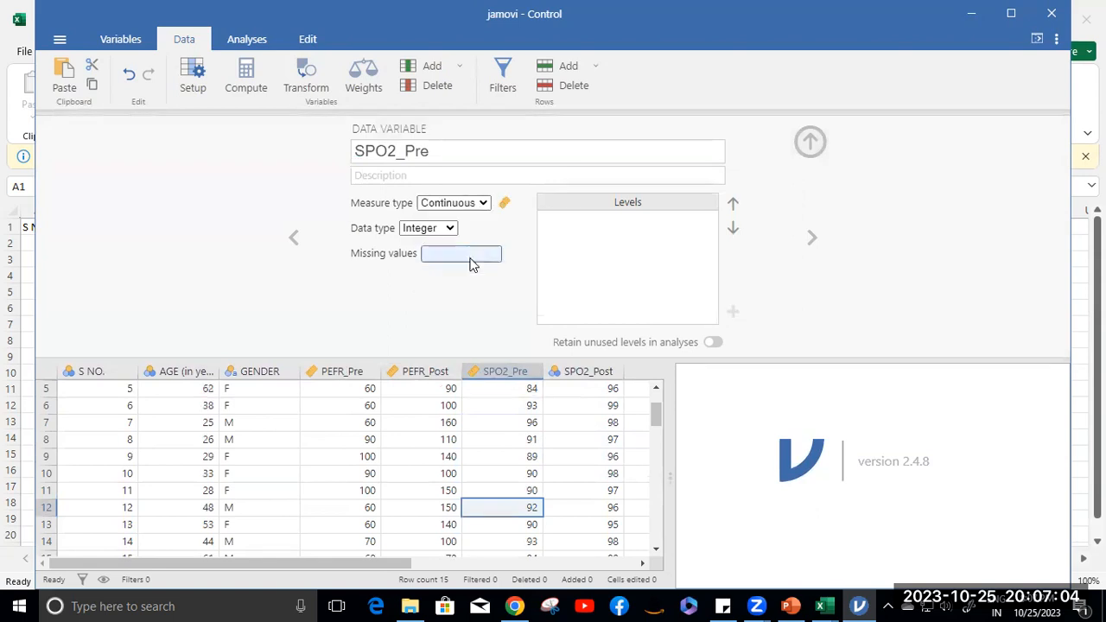
click(807, 141)
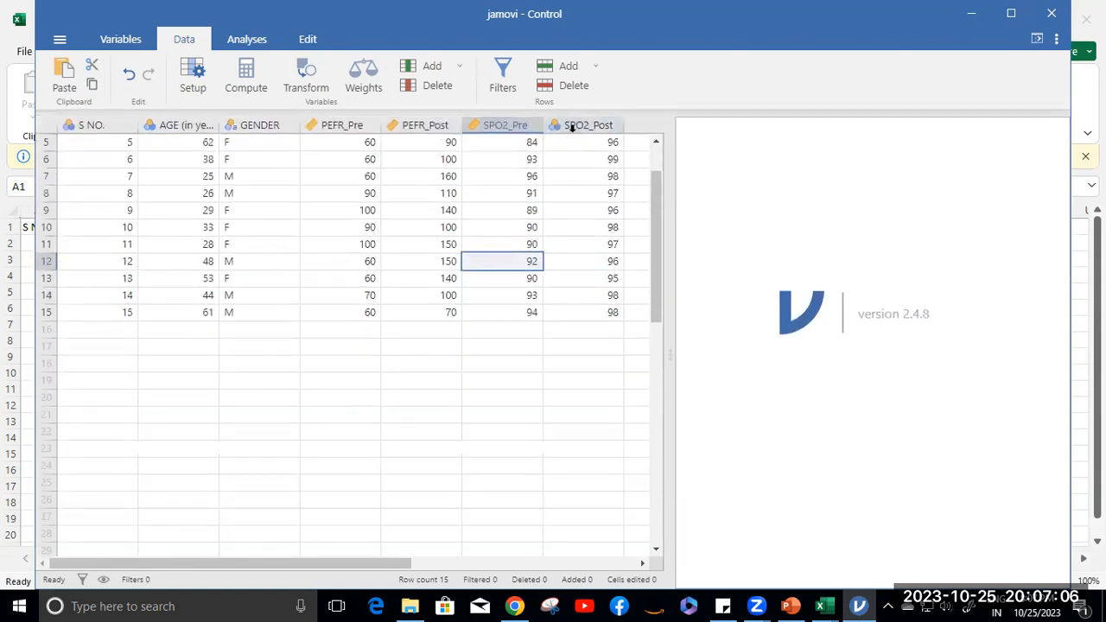
Set the measure type of the SPO2_Post variable to Continuous and close its setup
click(573, 125)
double_click(573, 126)
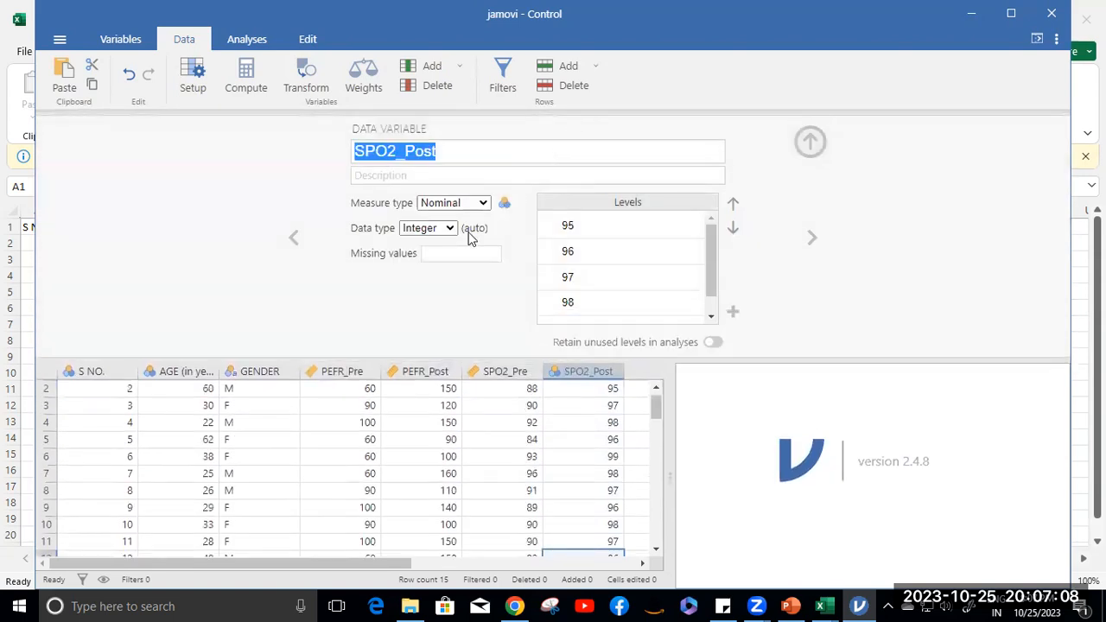
click(480, 208)
click(473, 262)
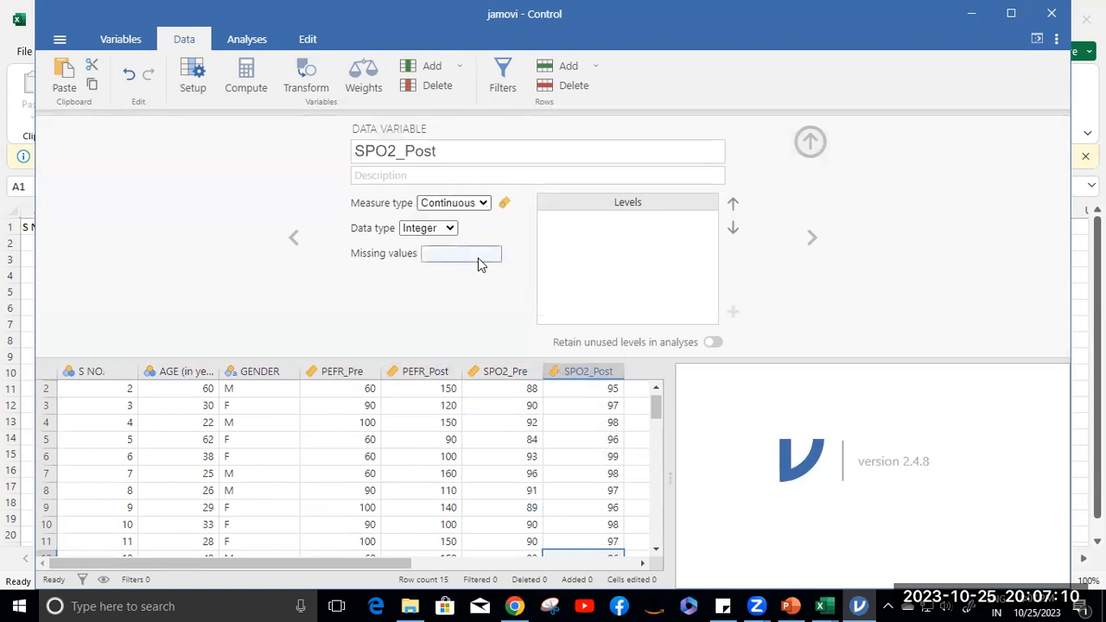
click(810, 143)
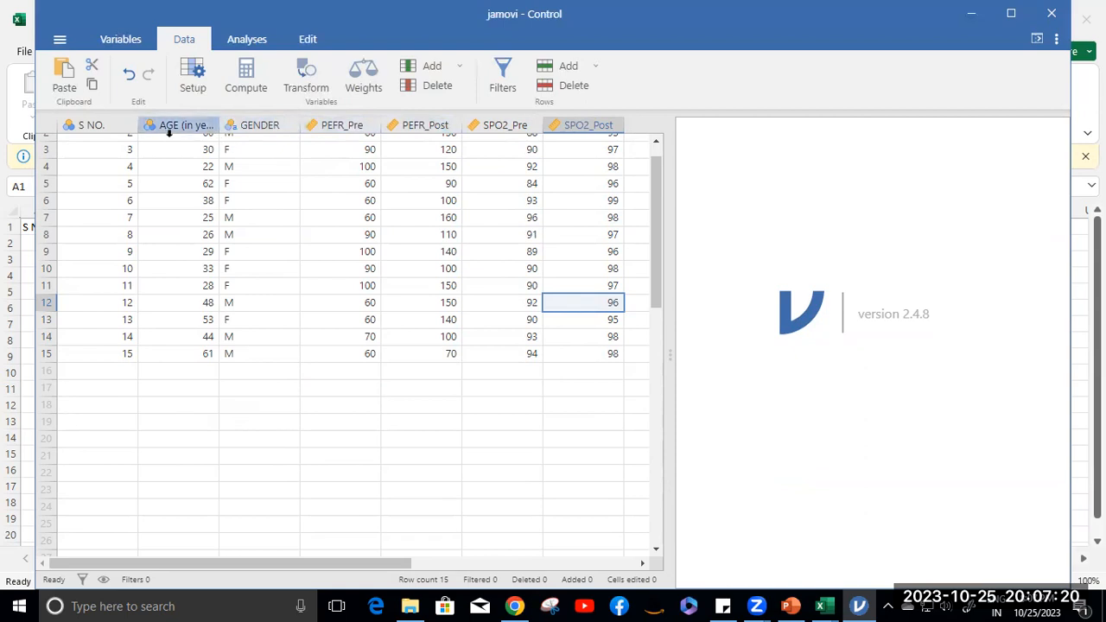
Set the measure type of the AGE (in years) variable to Continuous and close its setup
double_click(182, 125)
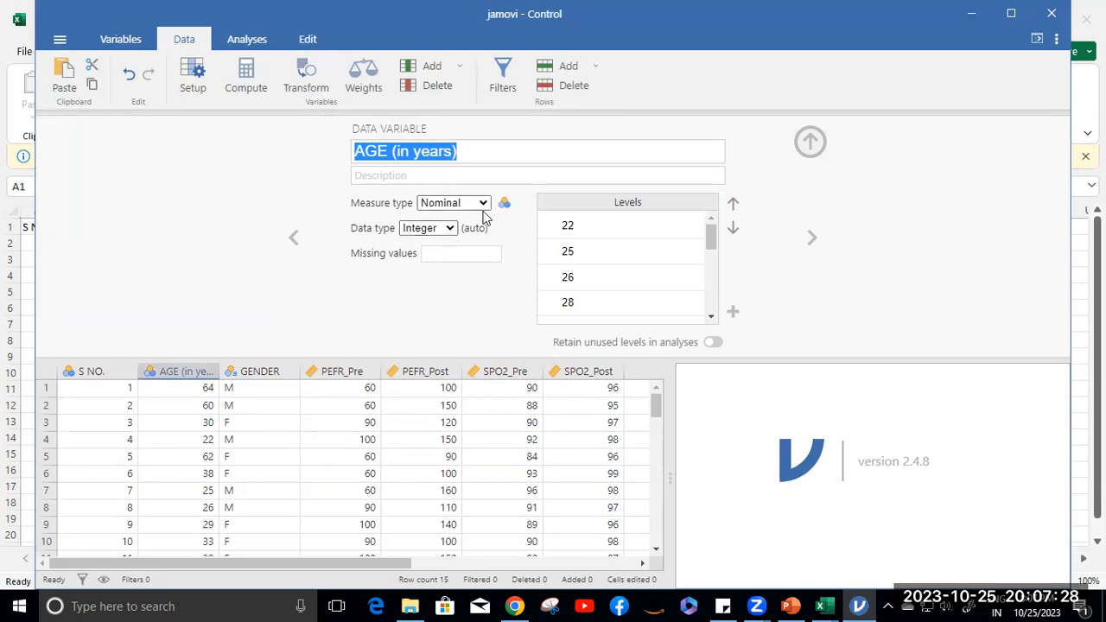
click(483, 206)
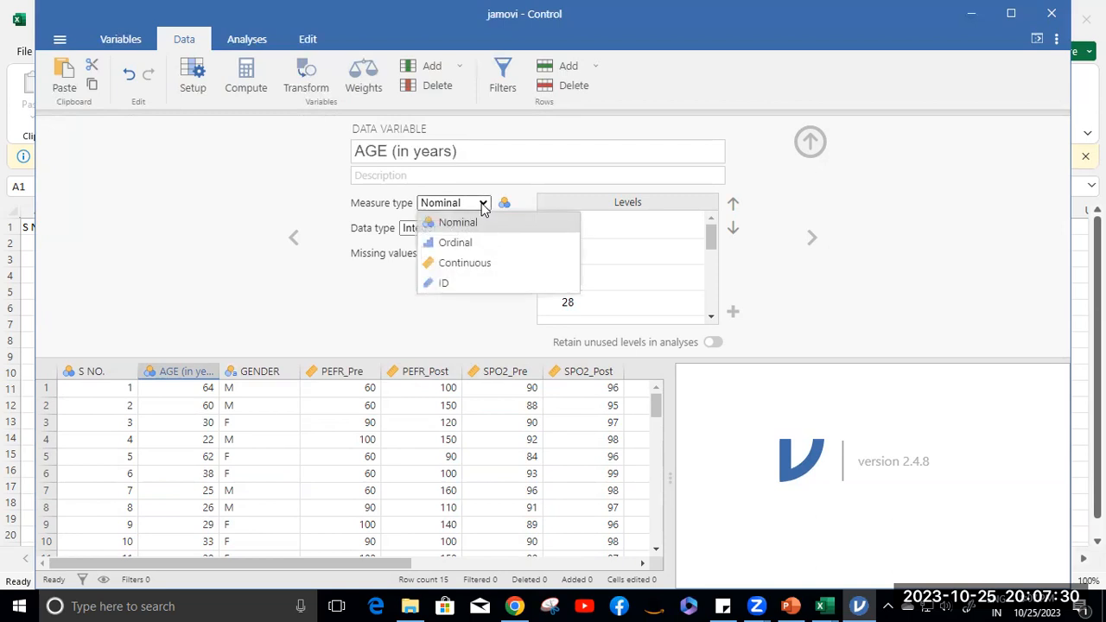
click(476, 262)
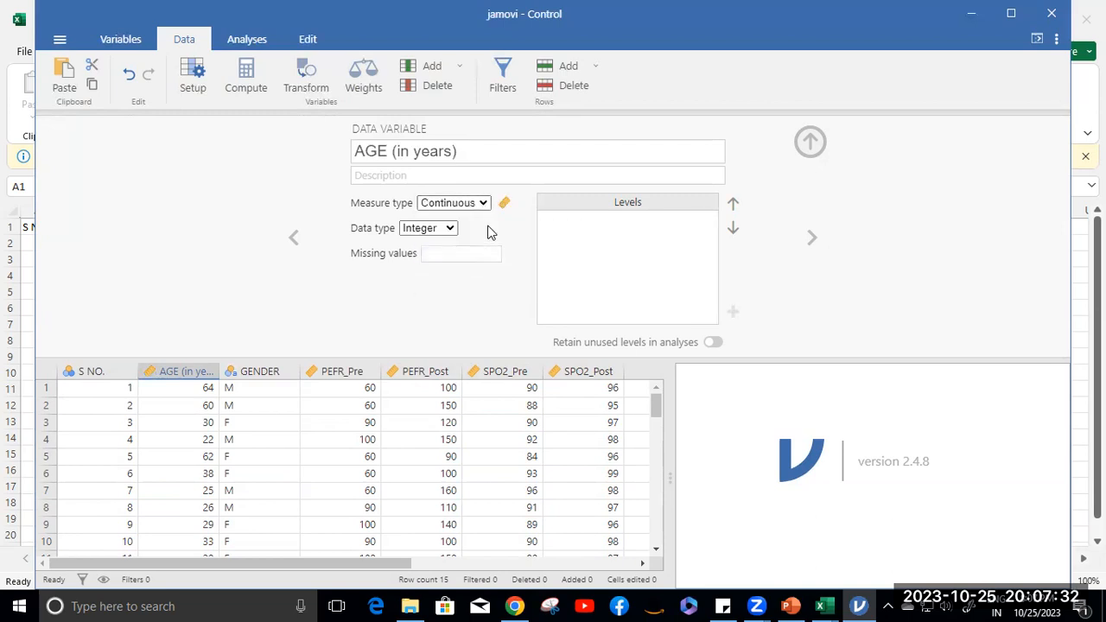
click(809, 141)
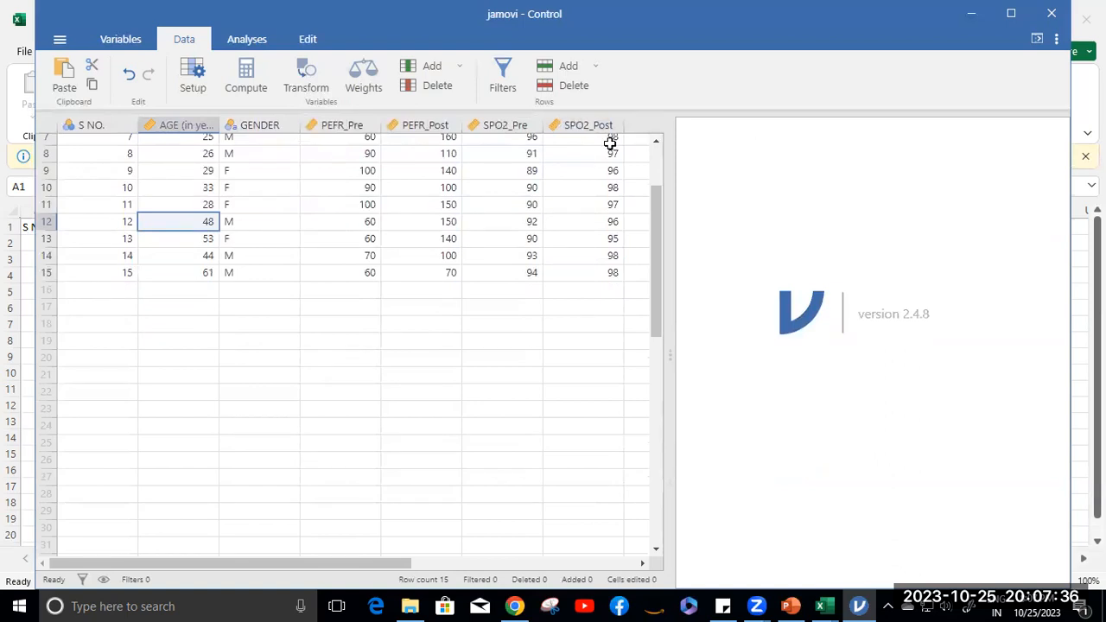
Examine the measure type and levels of the S NO. variable and close its setup
scroll(265, 172, up, 2)
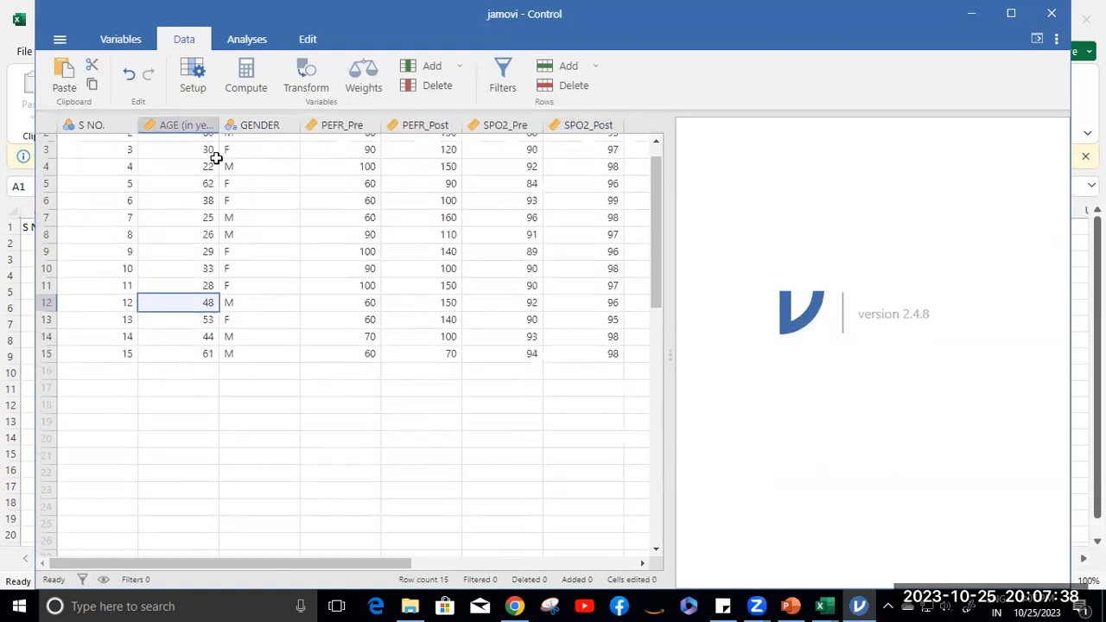
double_click(103, 126)
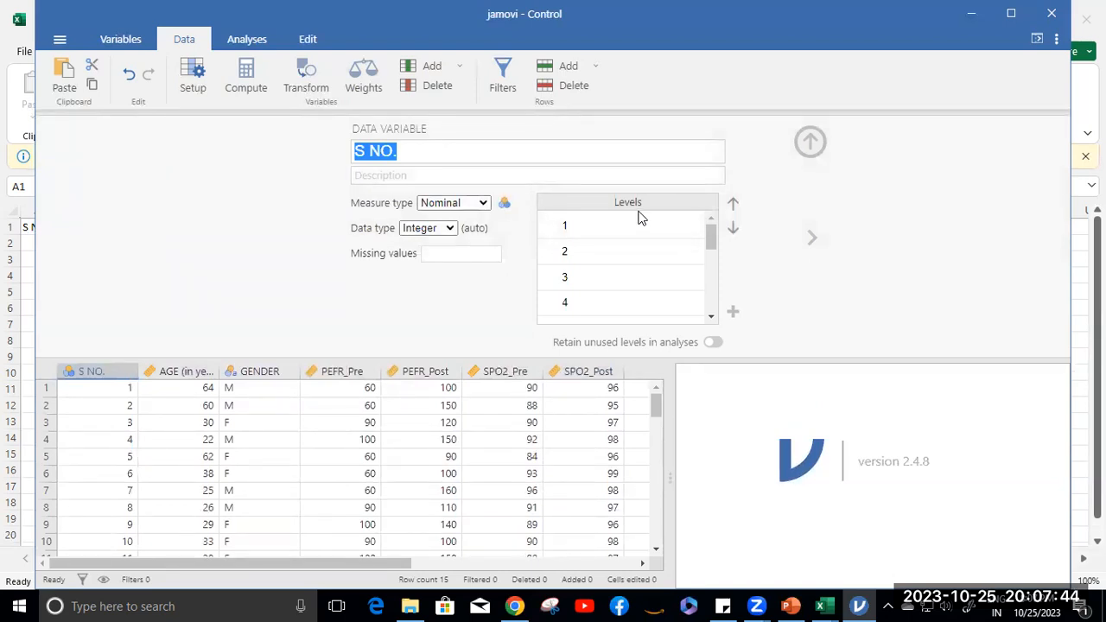
click(583, 304)
click(808, 142)
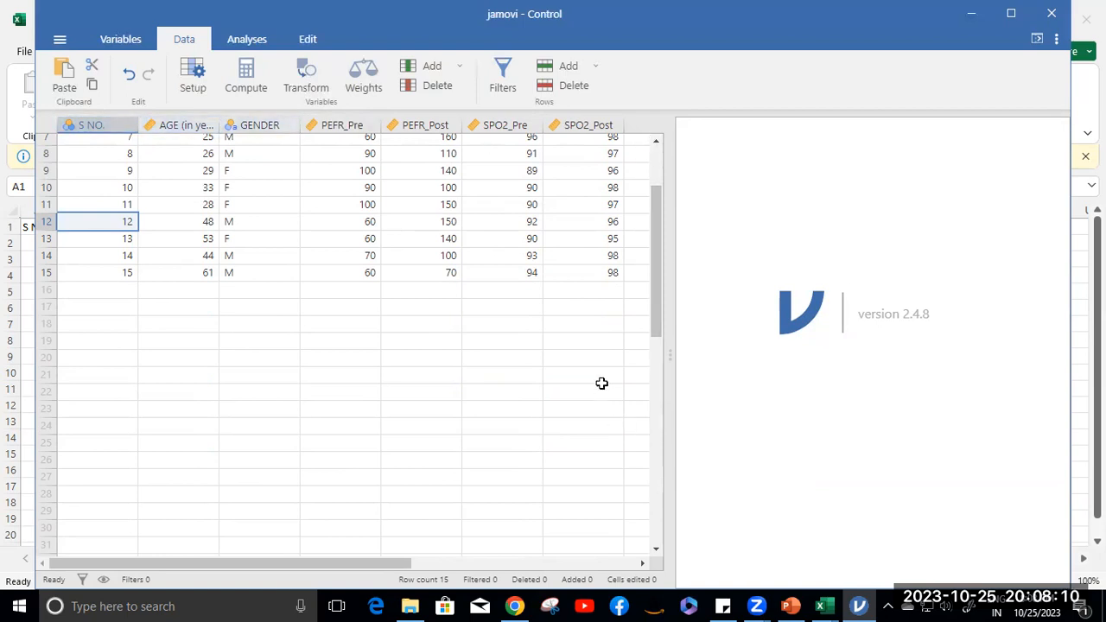
Run a Descriptives analysis on the AGE (in years) variable
scroll(523, 336, up, 3)
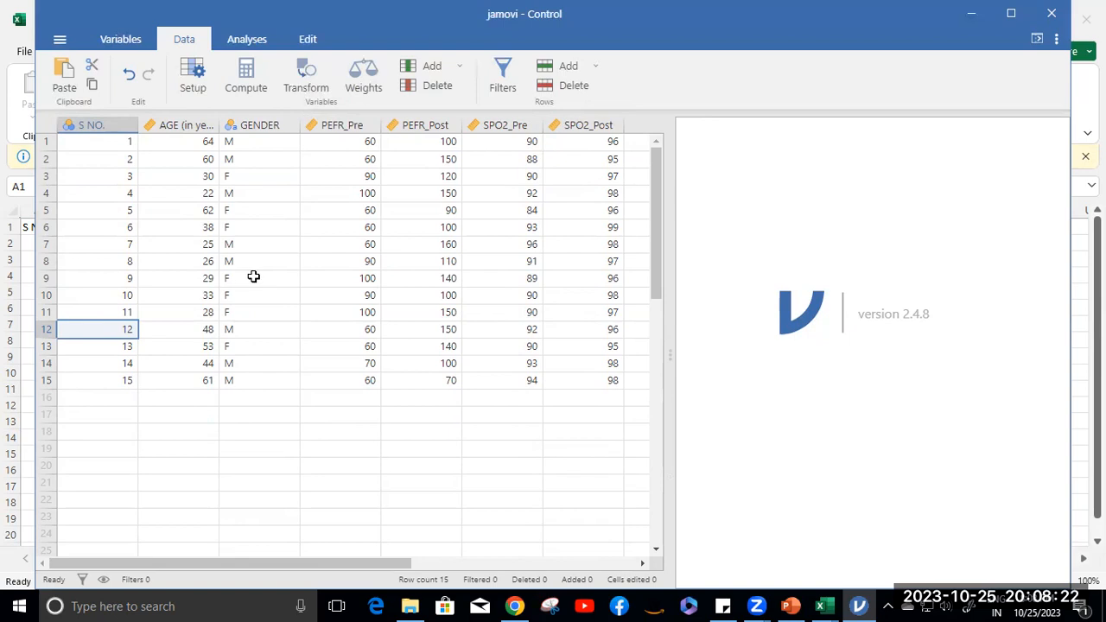
click(247, 42)
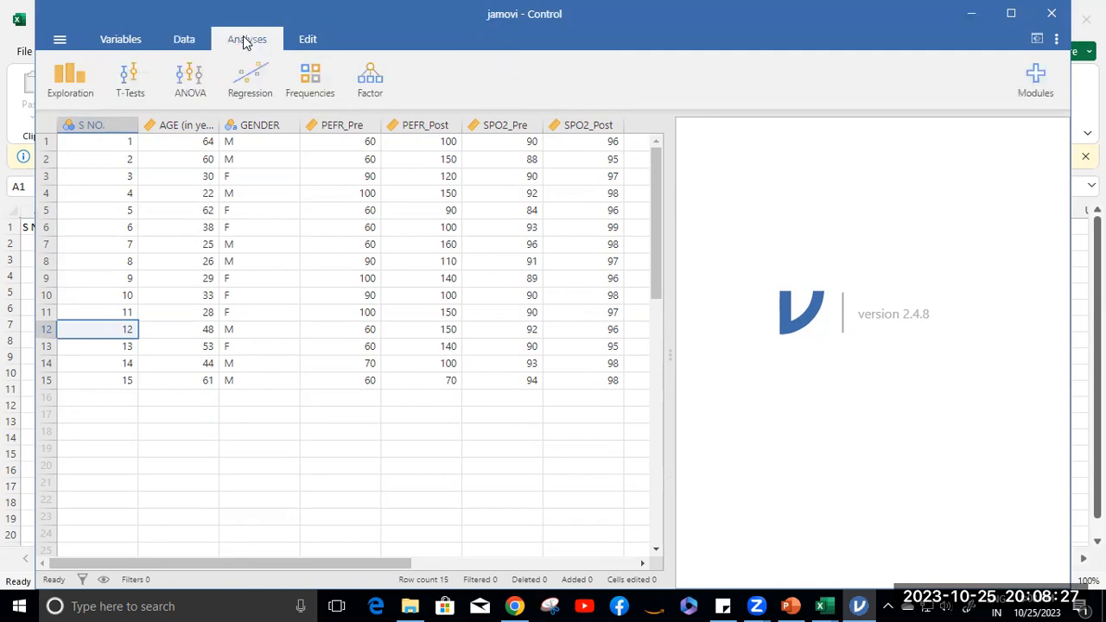
click(69, 83)
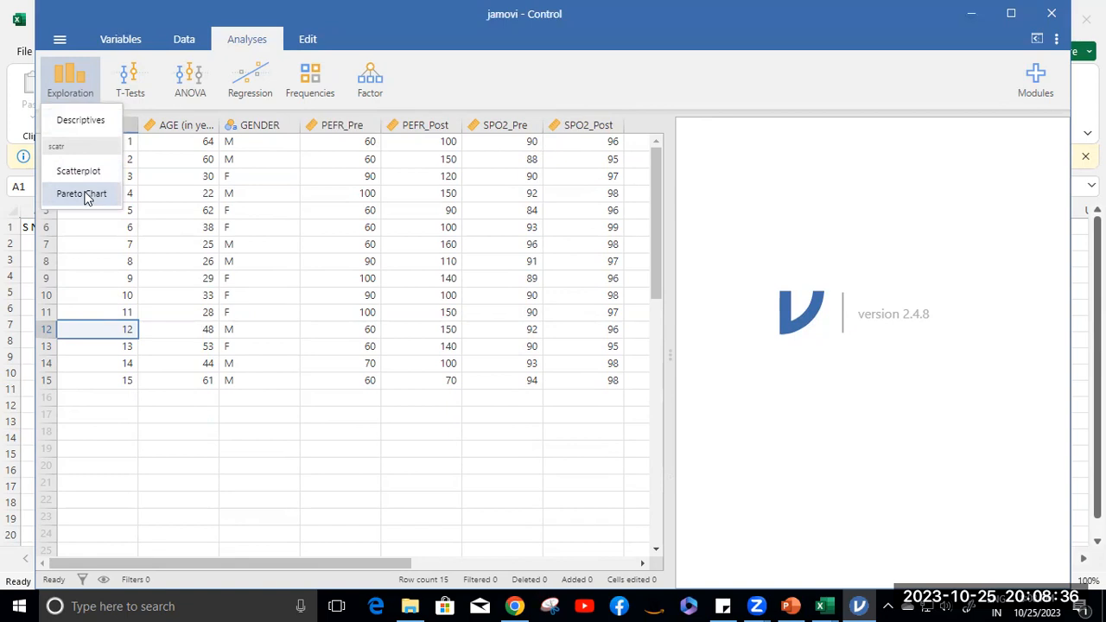
click(78, 121)
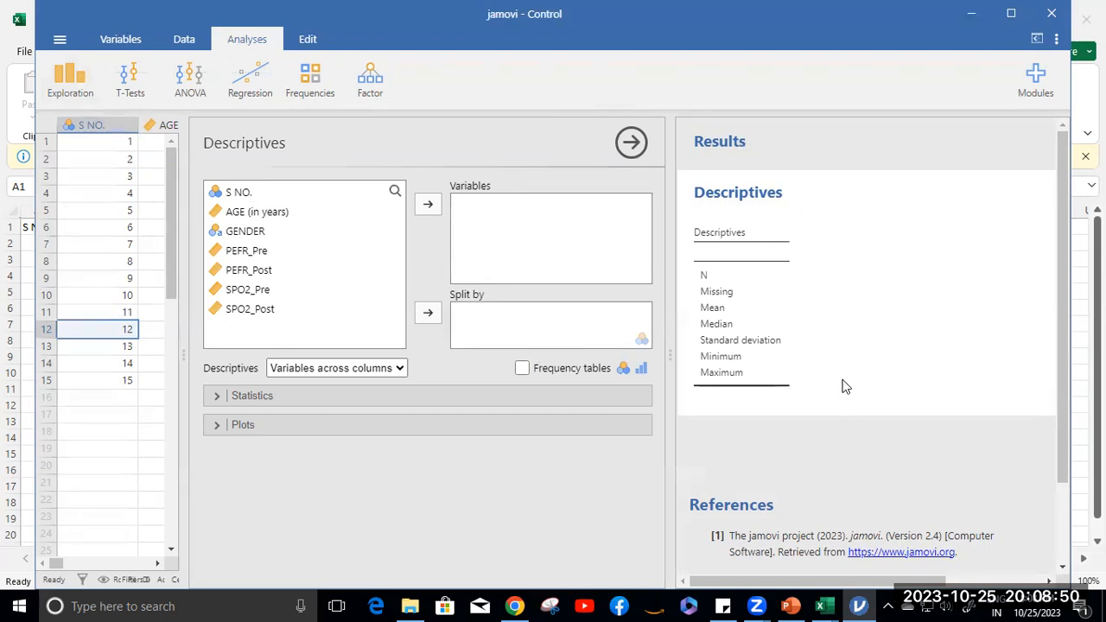
click(248, 213)
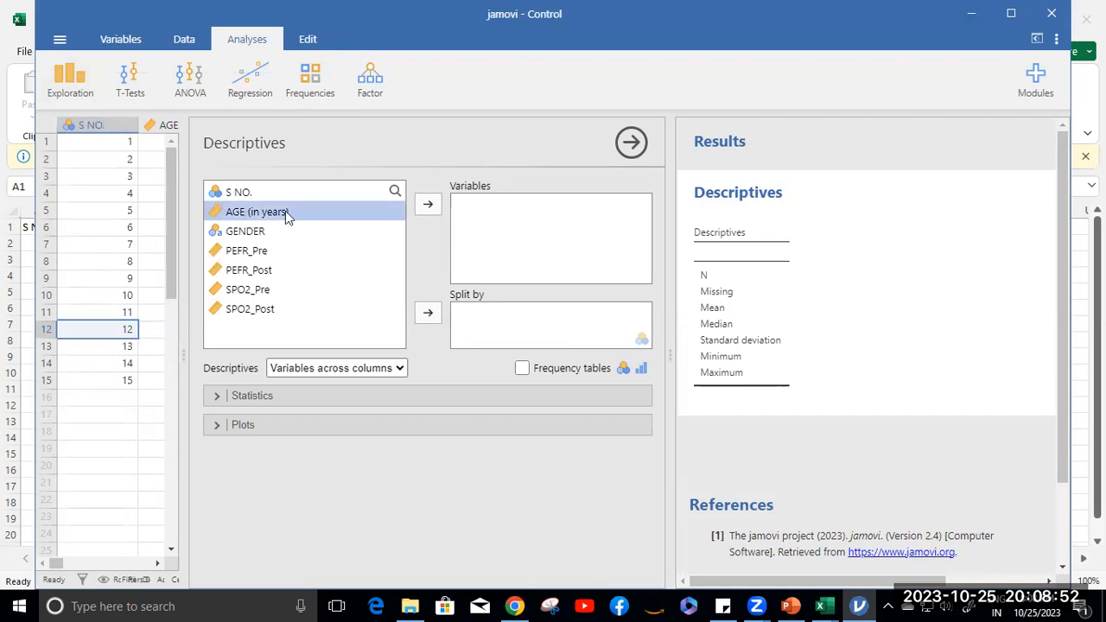
click(426, 204)
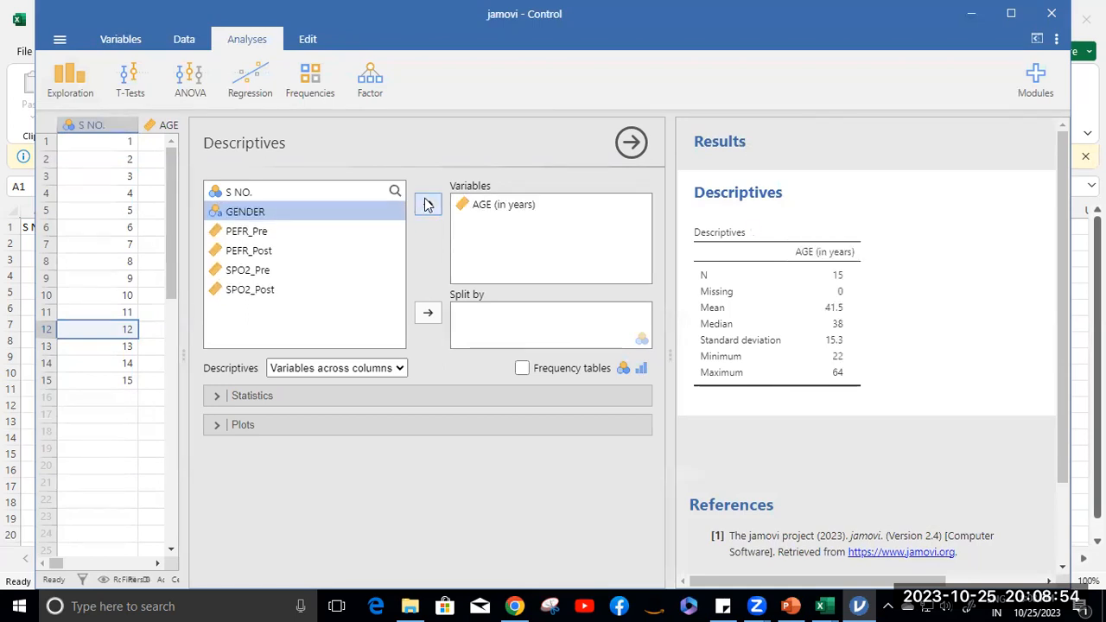
Leave the missing count out of the age statistics and add skewness
click(216, 395)
scroll(319, 367, down, 1)
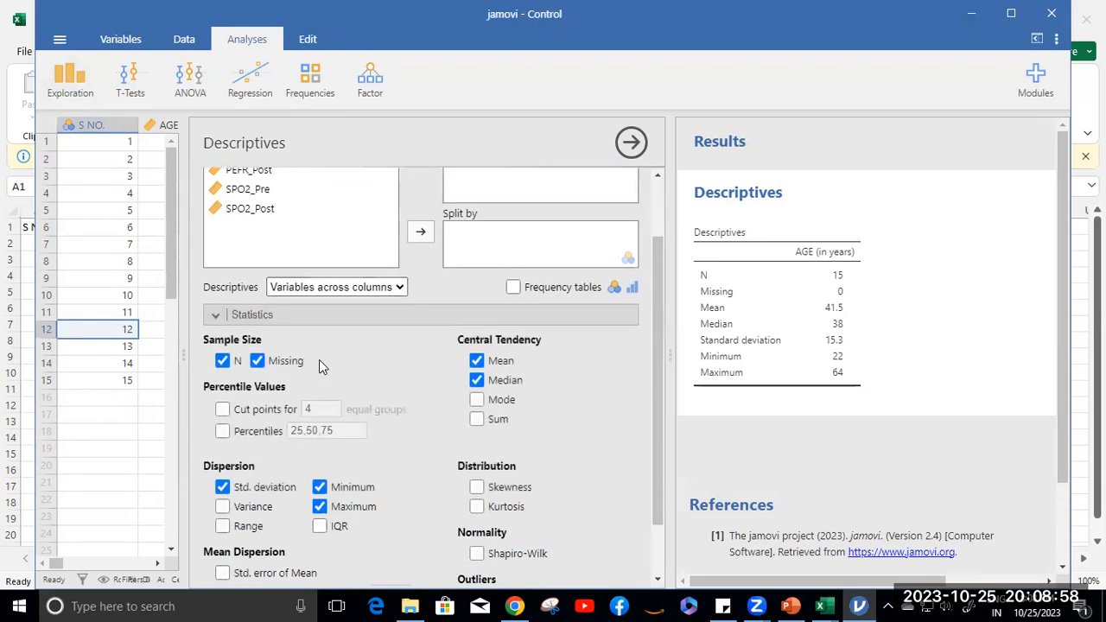
click(257, 362)
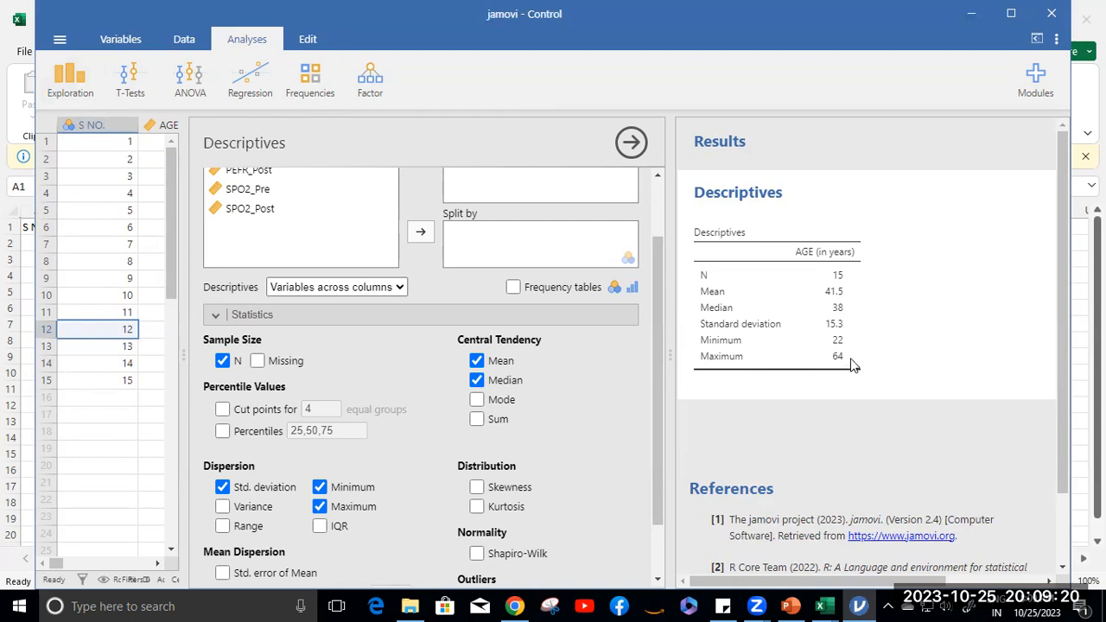
scroll(523, 371, down, 1)
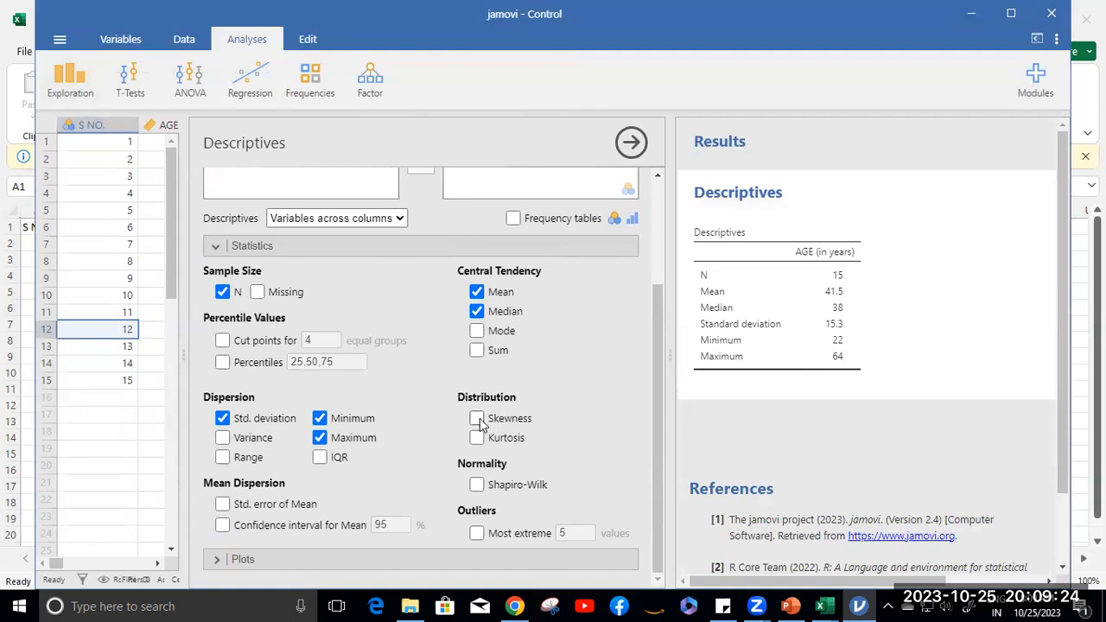
click(478, 419)
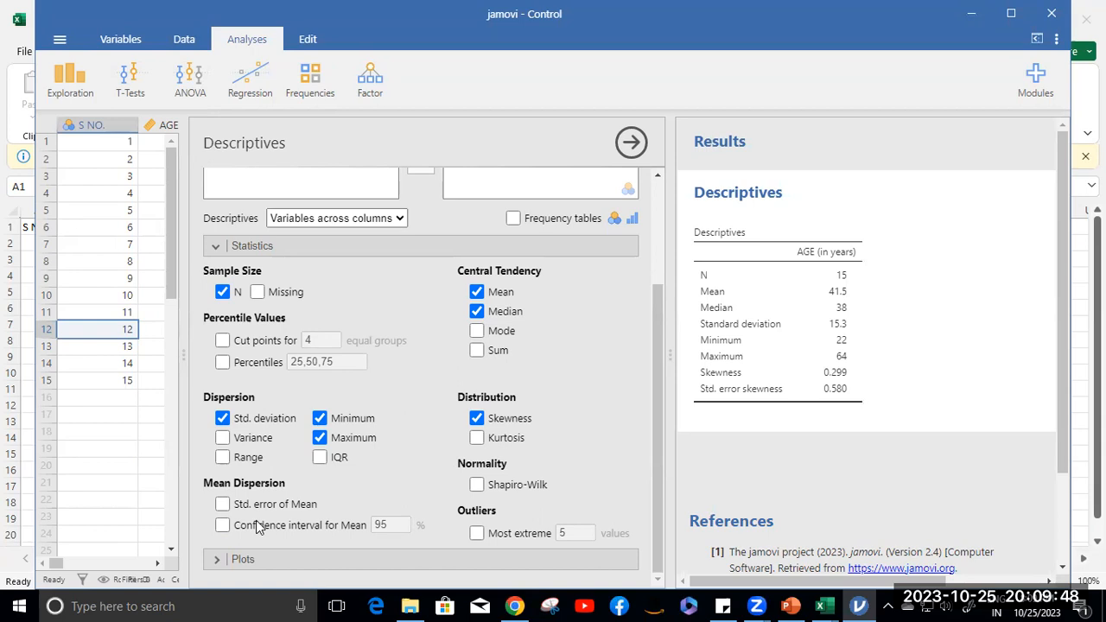
click(217, 246)
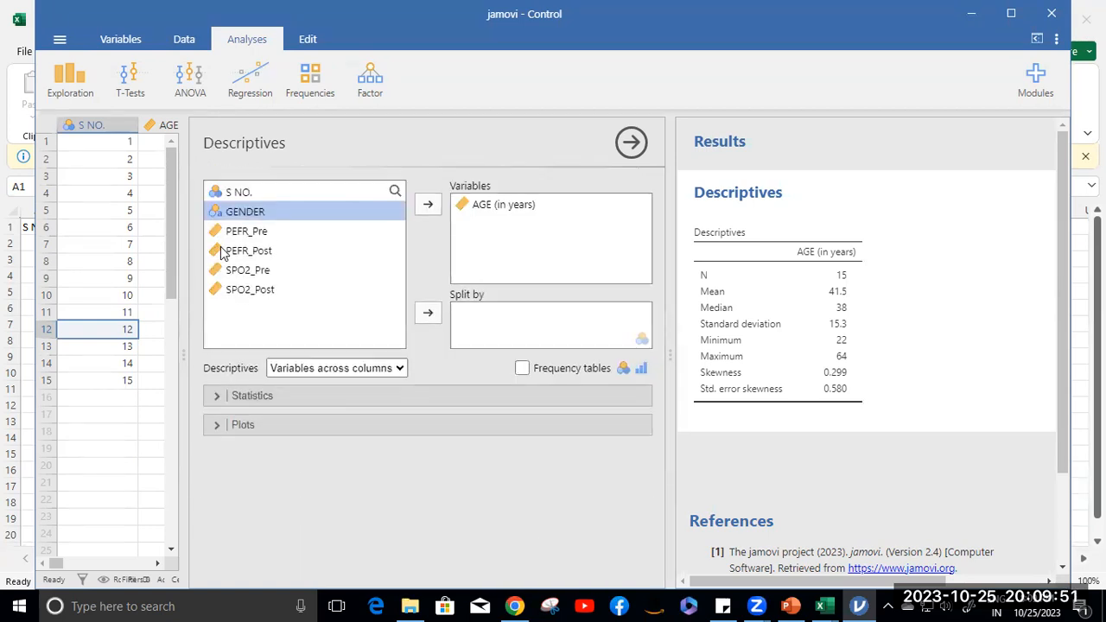
Add a histogram of AGE (in years) to the Descriptives results and view it
click(217, 423)
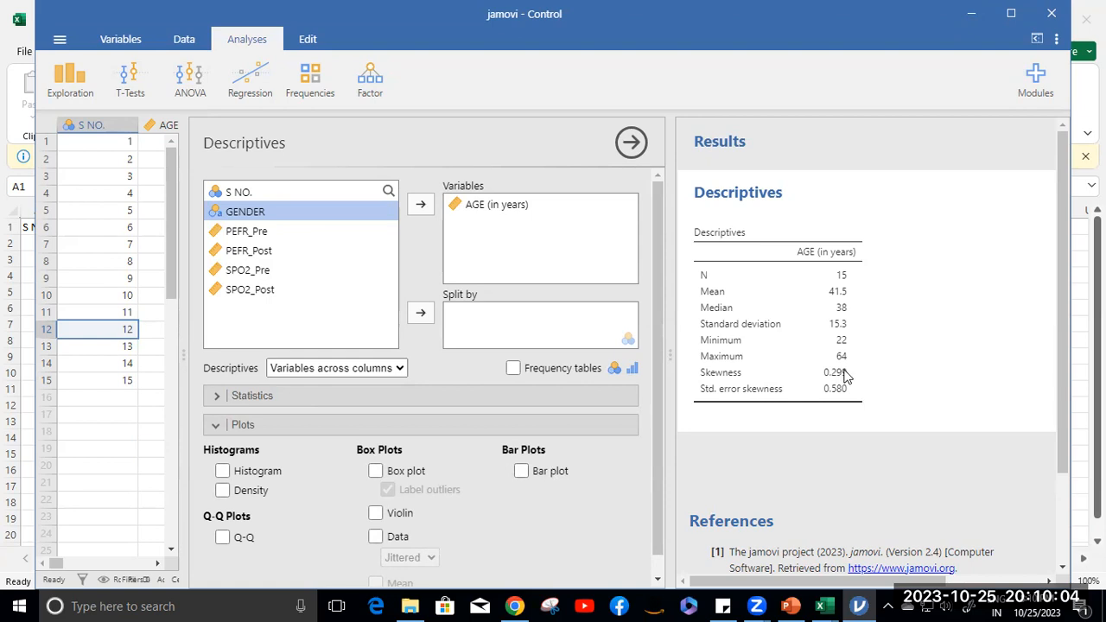
click(224, 472)
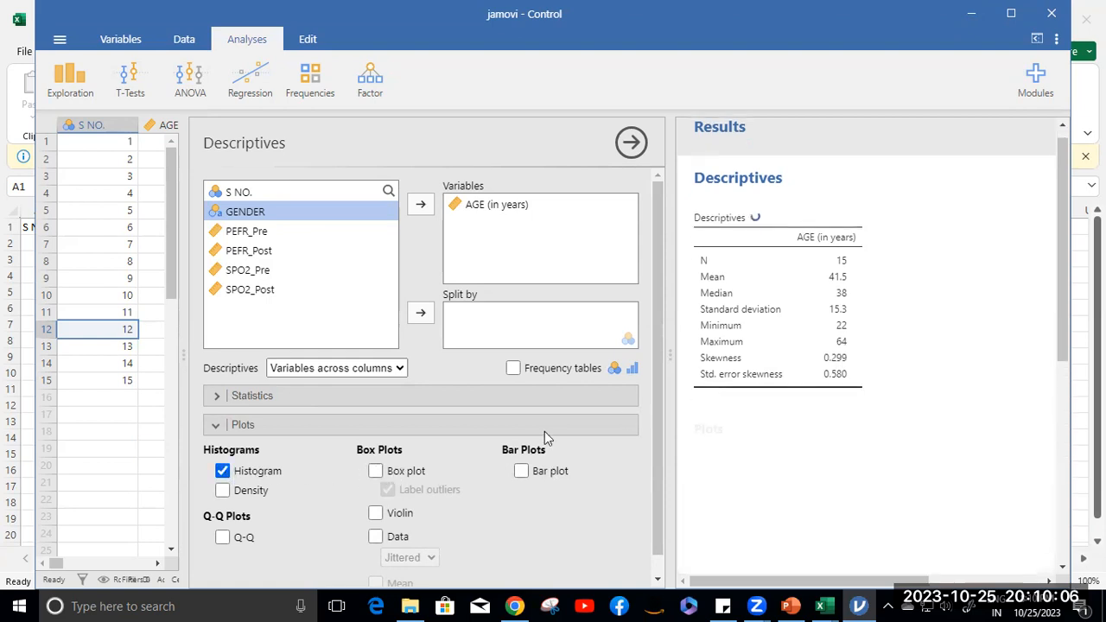
scroll(1009, 364, down, 1)
scroll(1009, 364, down, 3)
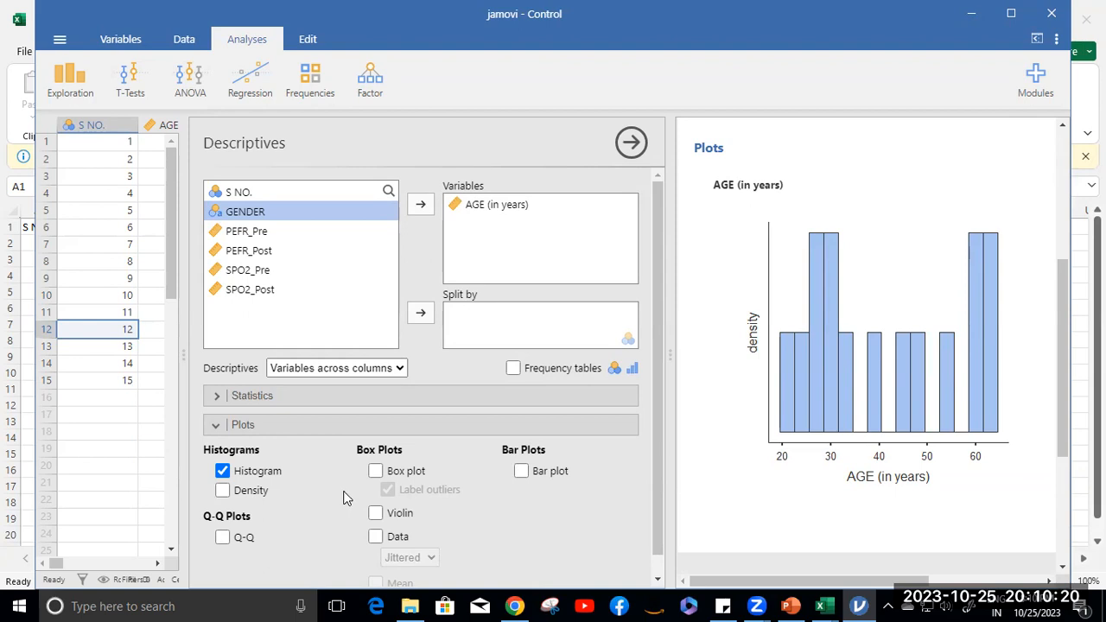
Add a Q-Q plot and a box plot with labelled outliers for AGE (in years)
scroll(345, 497, down, 1)
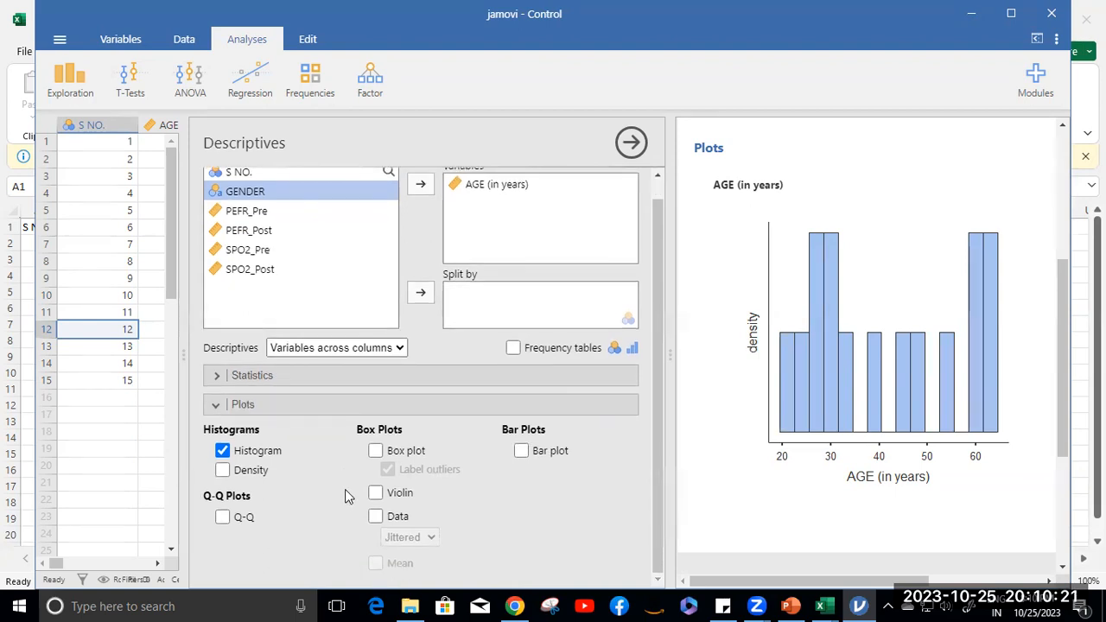
click(223, 517)
scroll(850, 391, down, 5)
scroll(852, 393, up, 2)
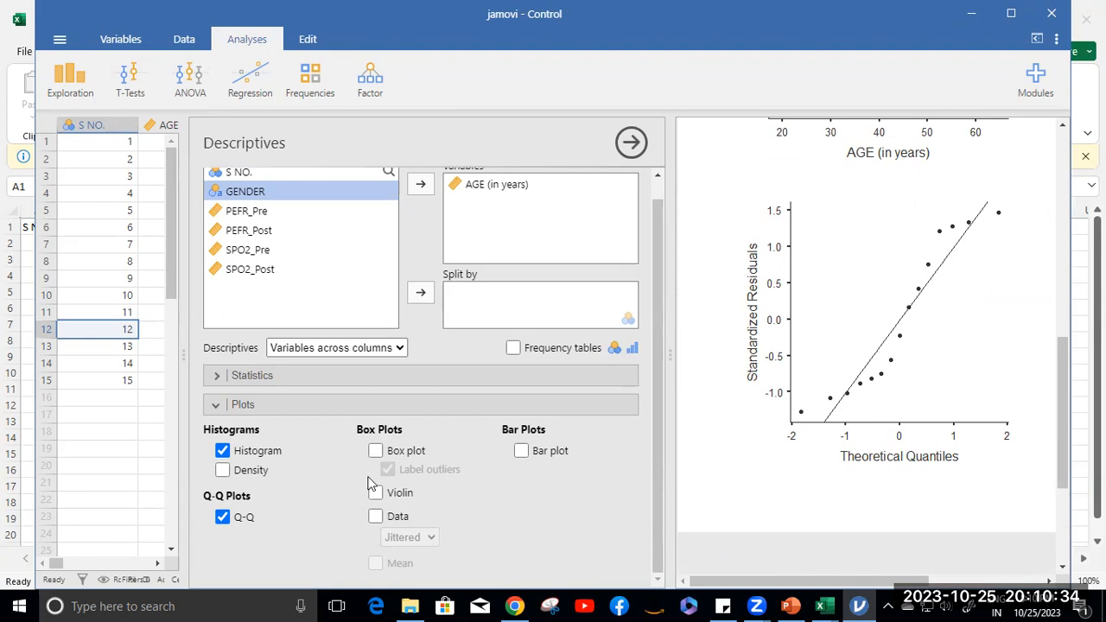
click(376, 451)
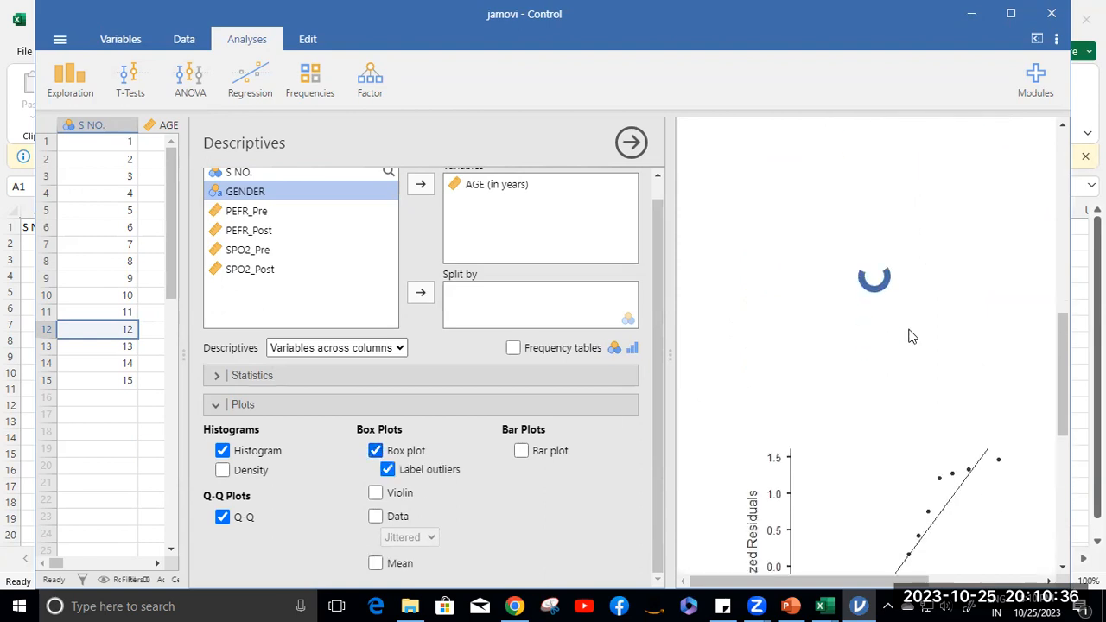
Review the age plots and descriptives table, check the table's copy options, and close the analysis setup
scroll(908, 330, up, 1)
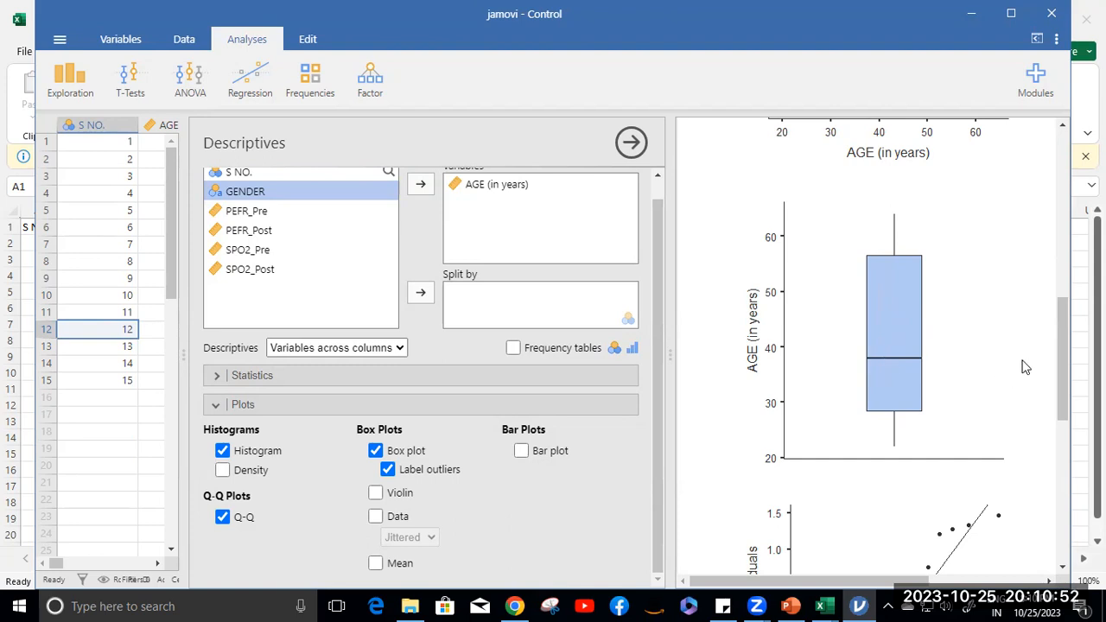
scroll(977, 389, up, 5)
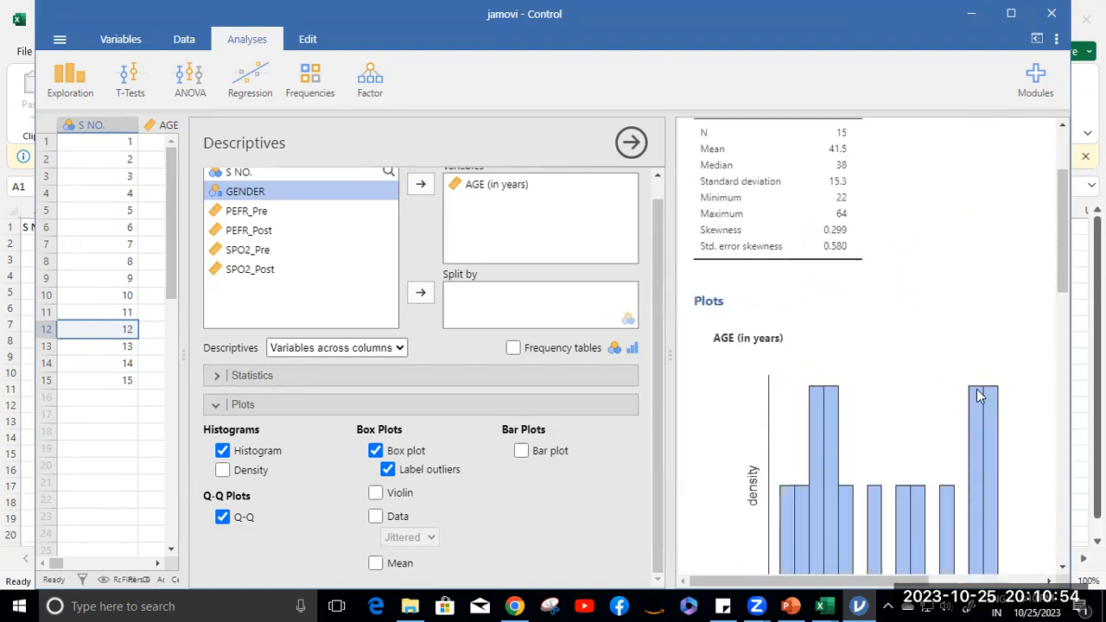
scroll(977, 390, up, 2)
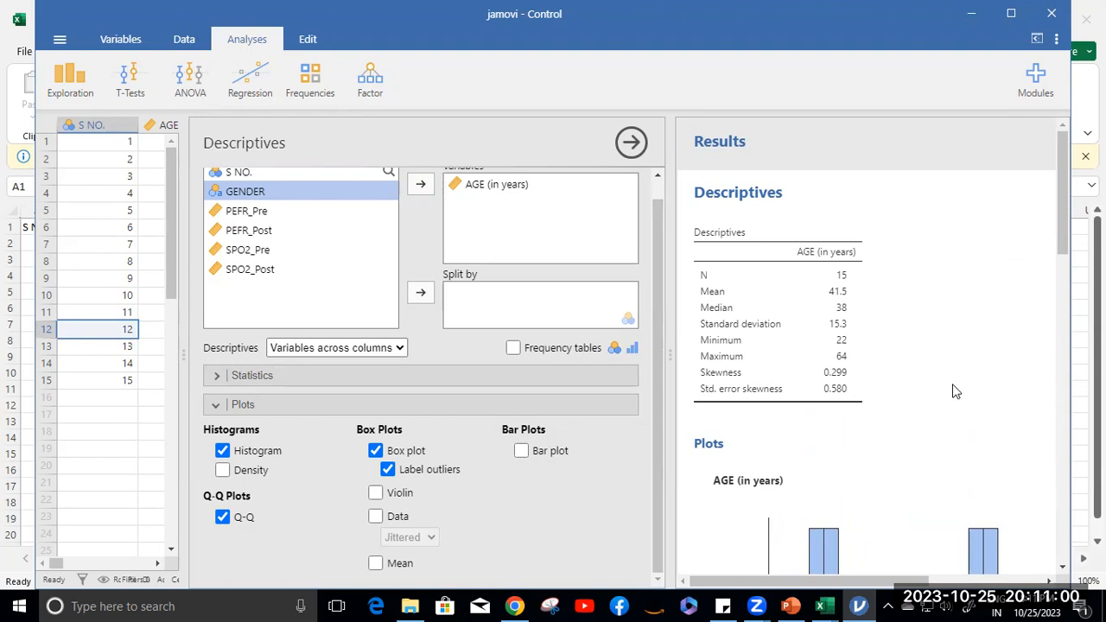
right_click(786, 299)
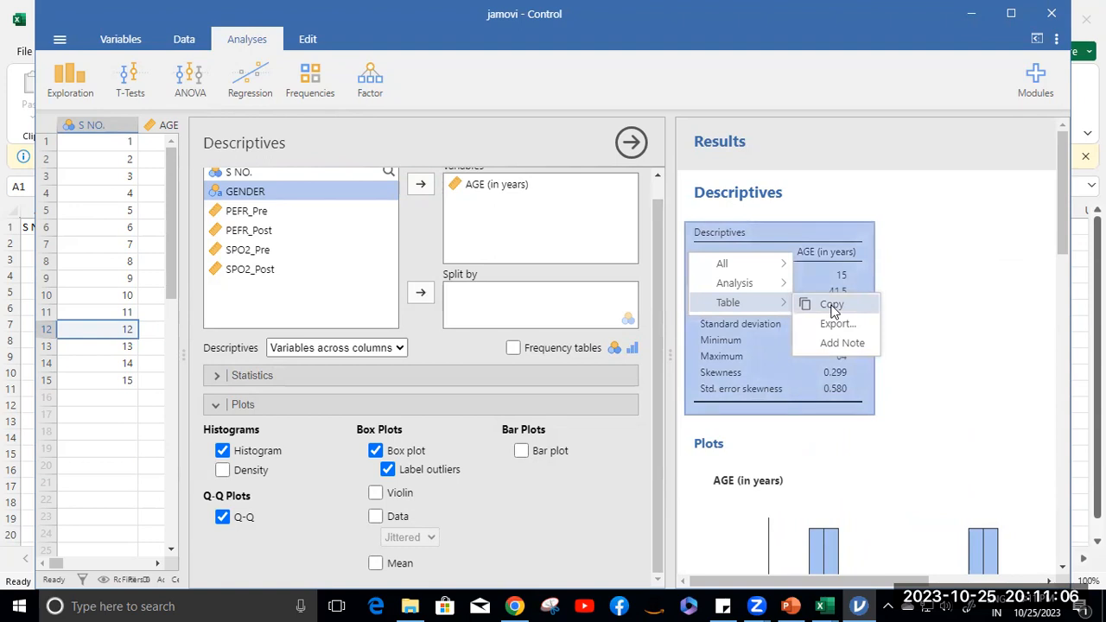
click(914, 162)
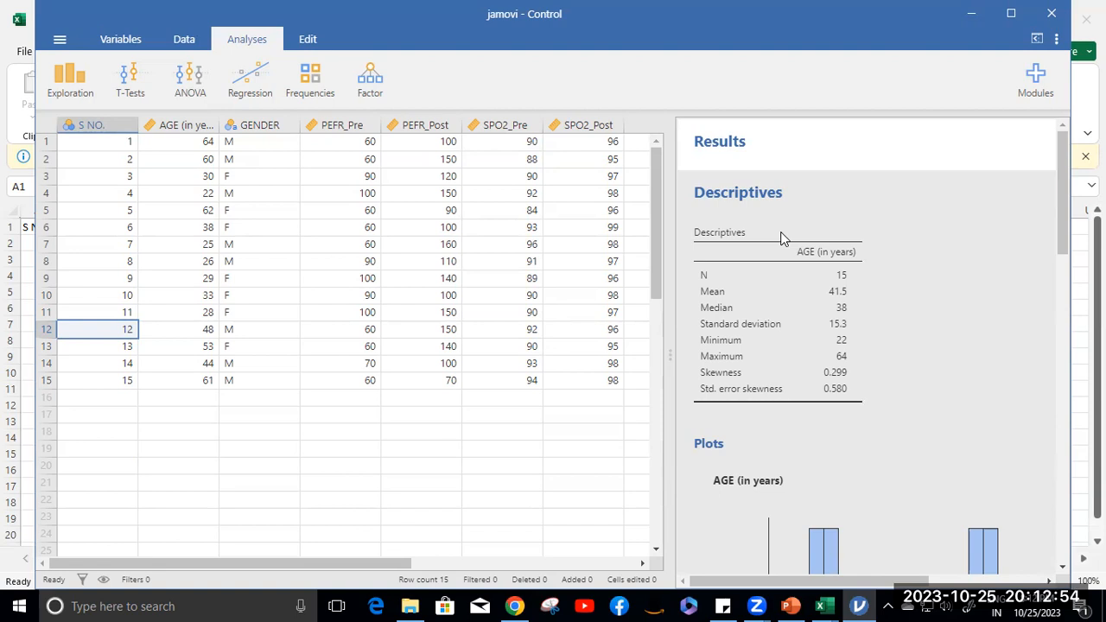
Create a second Descriptives analysis of AGE (in years) split by GENDER
click(67, 91)
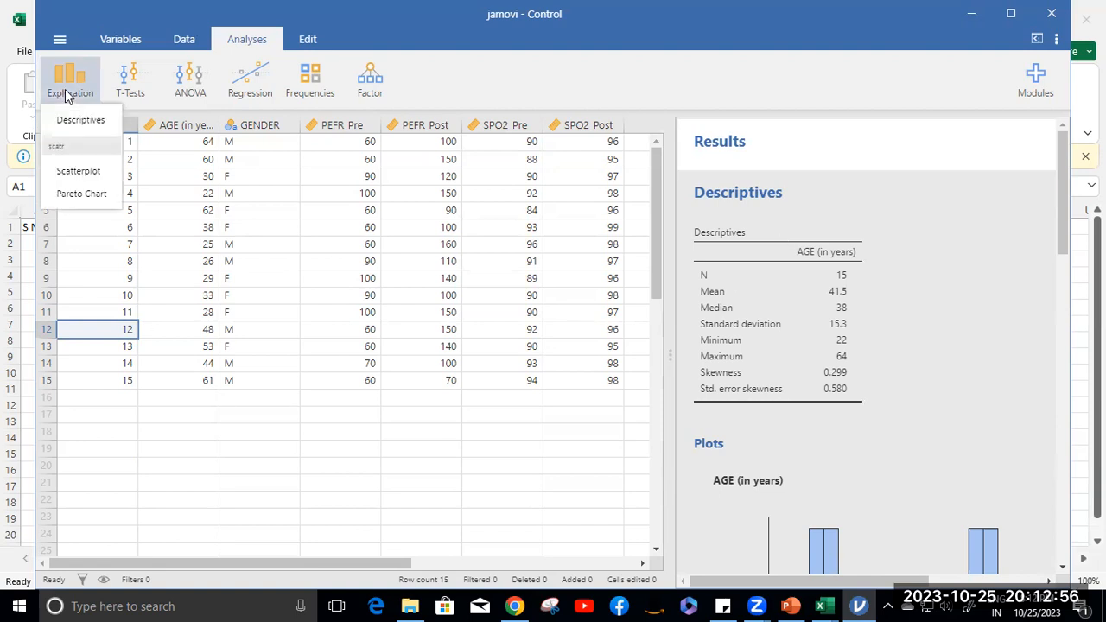
click(80, 120)
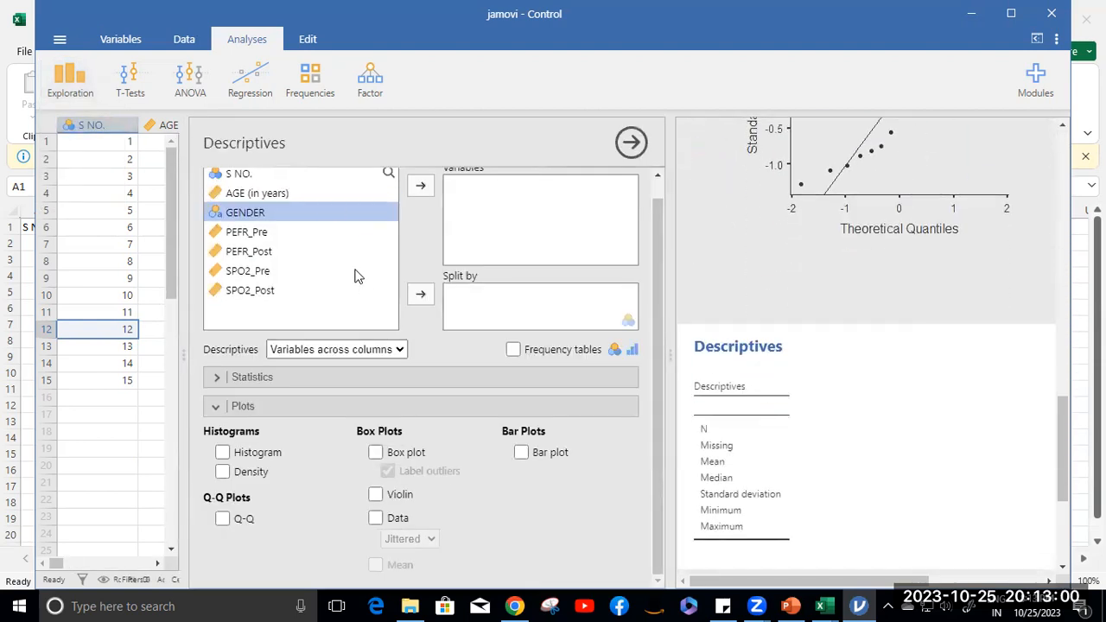
click(269, 195)
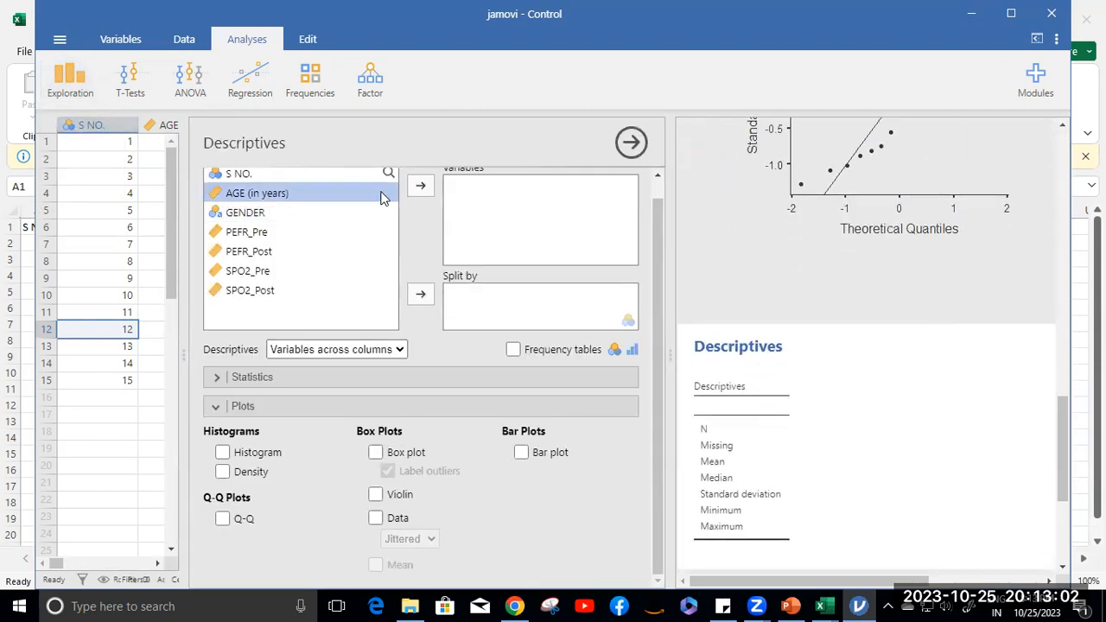
click(420, 185)
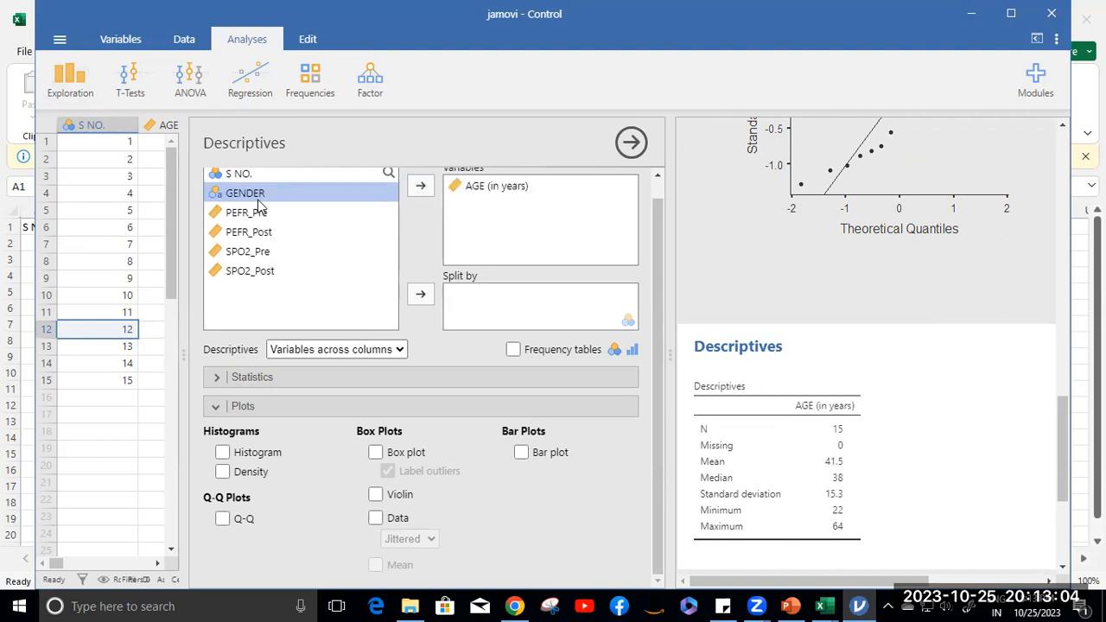
drag(257, 201, 504, 304)
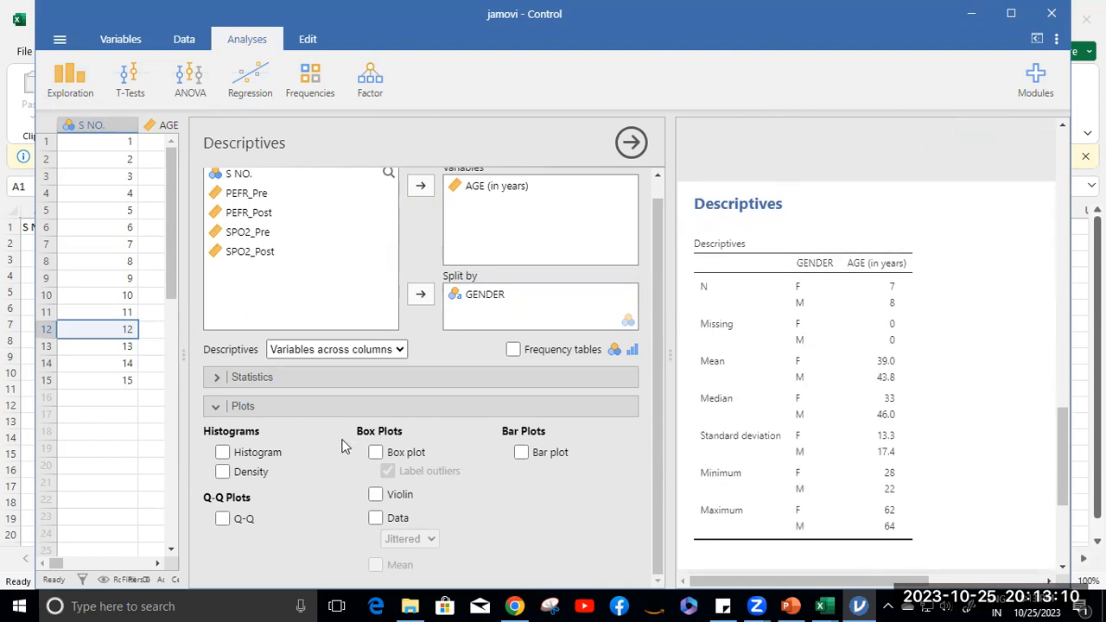
Leave the missing count out of the gender-split age statistics and look through the remaining statistics and plot options
click(219, 381)
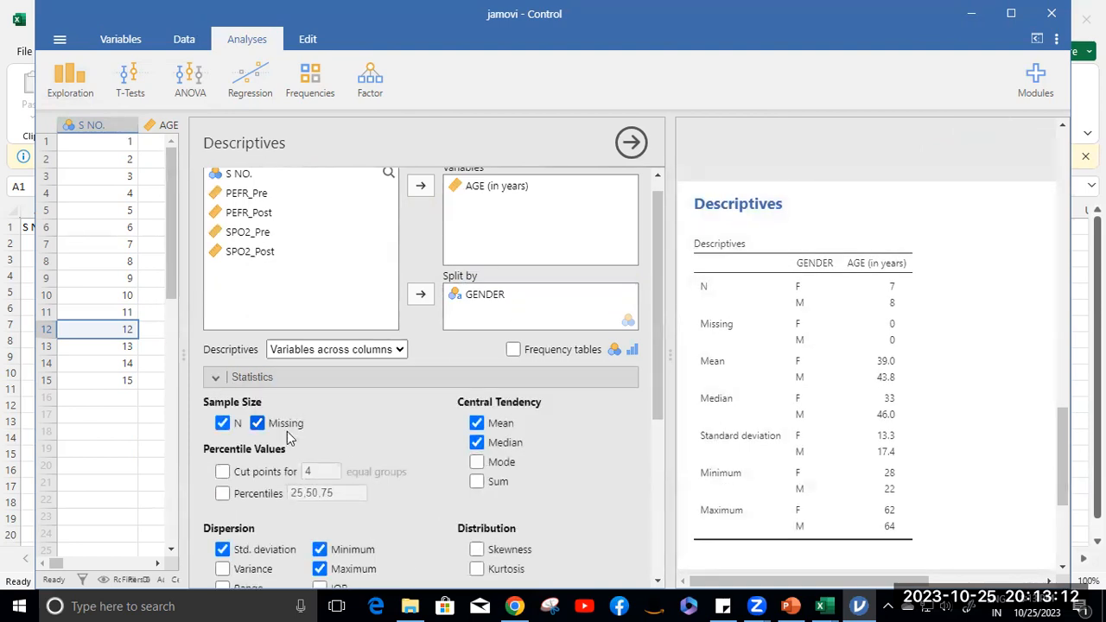
click(256, 427)
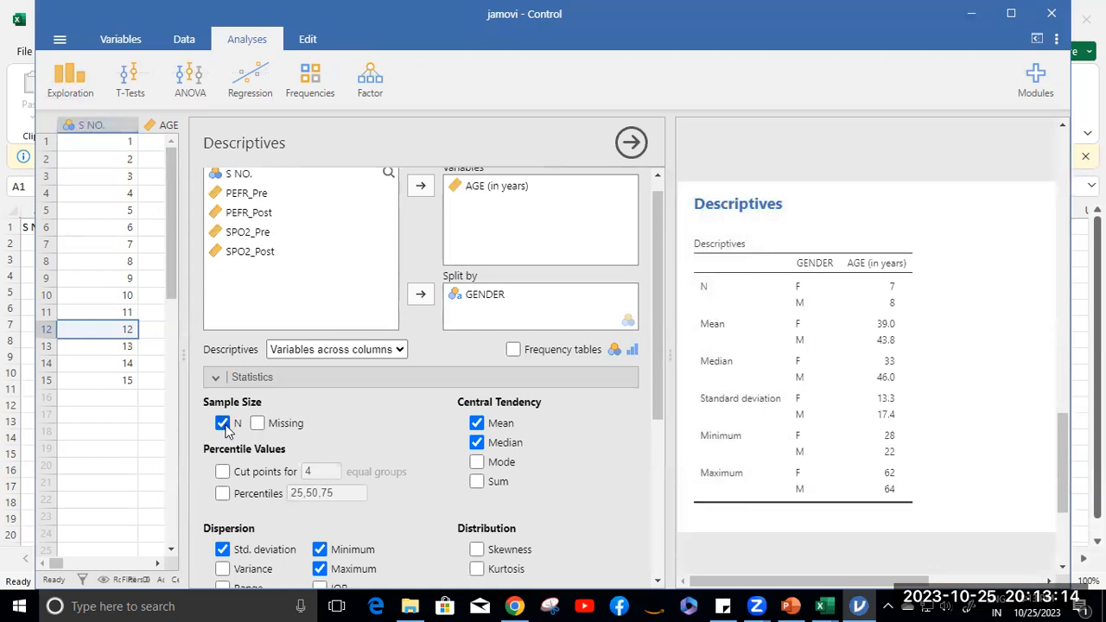
scroll(373, 431, down, 2)
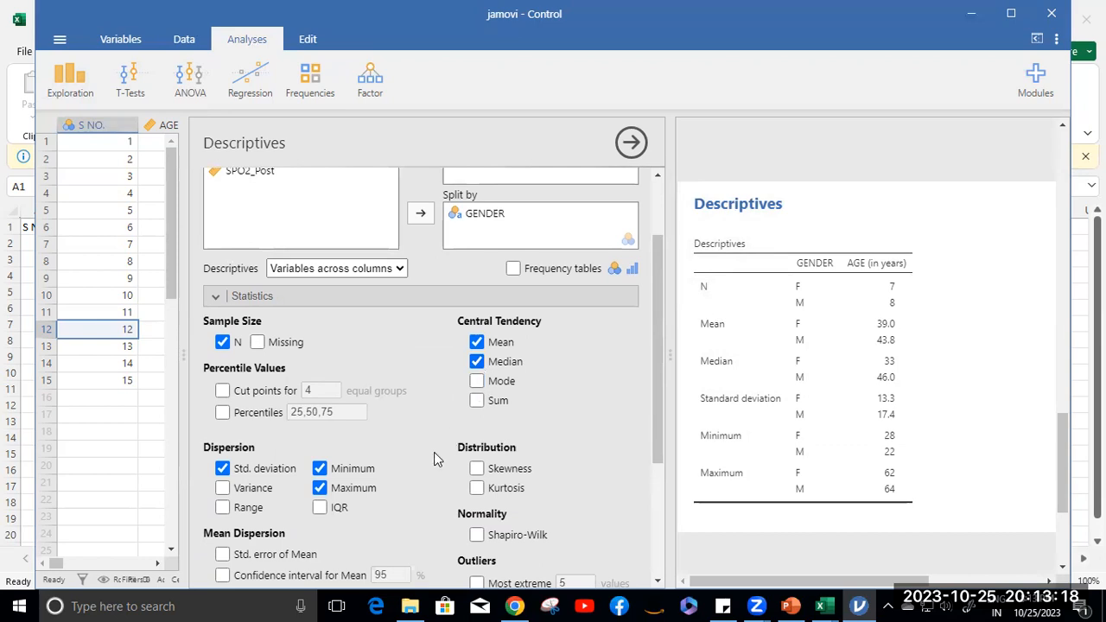
scroll(433, 455, down, 5)
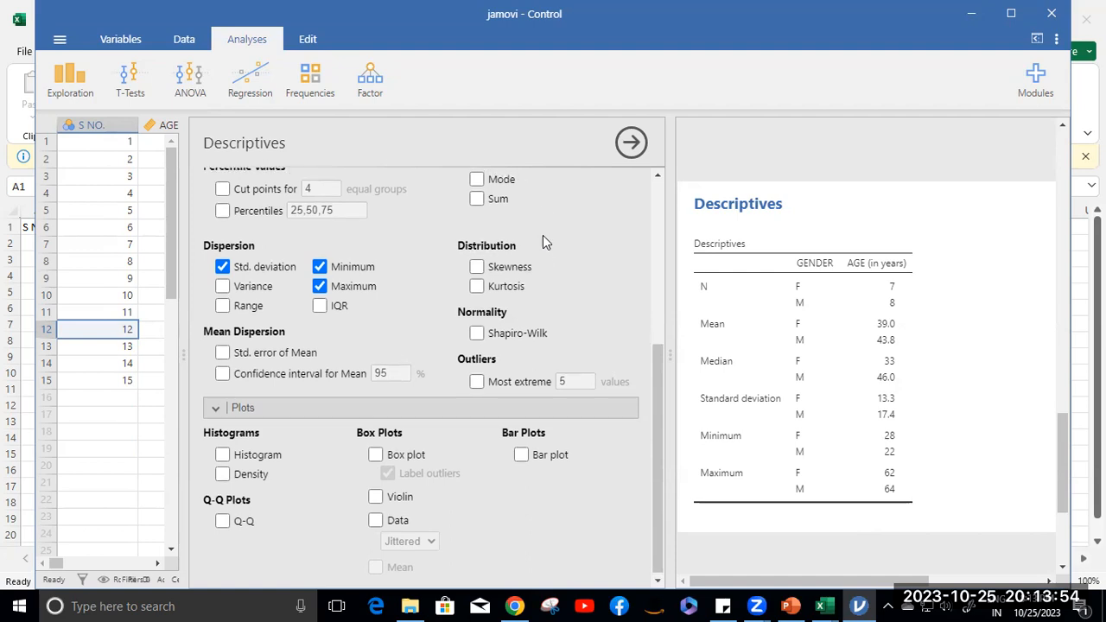
scroll(542, 235, up, 5)
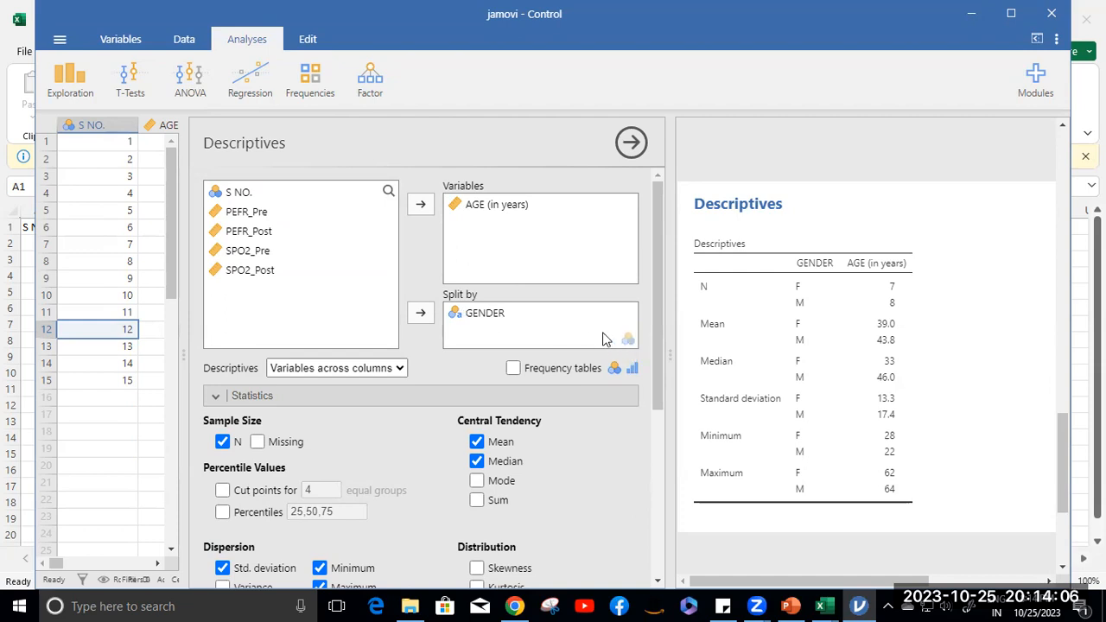
Remove the GENDER split and the AGE (in years) variable from the second Descriptives analysis
click(467, 314)
click(421, 313)
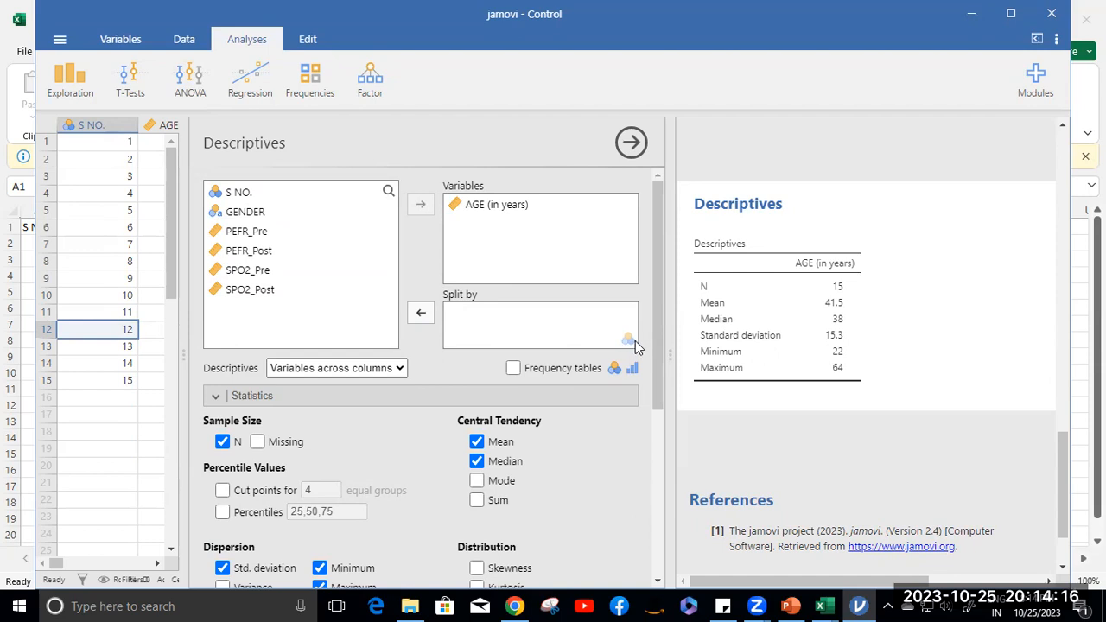
click(469, 206)
click(421, 205)
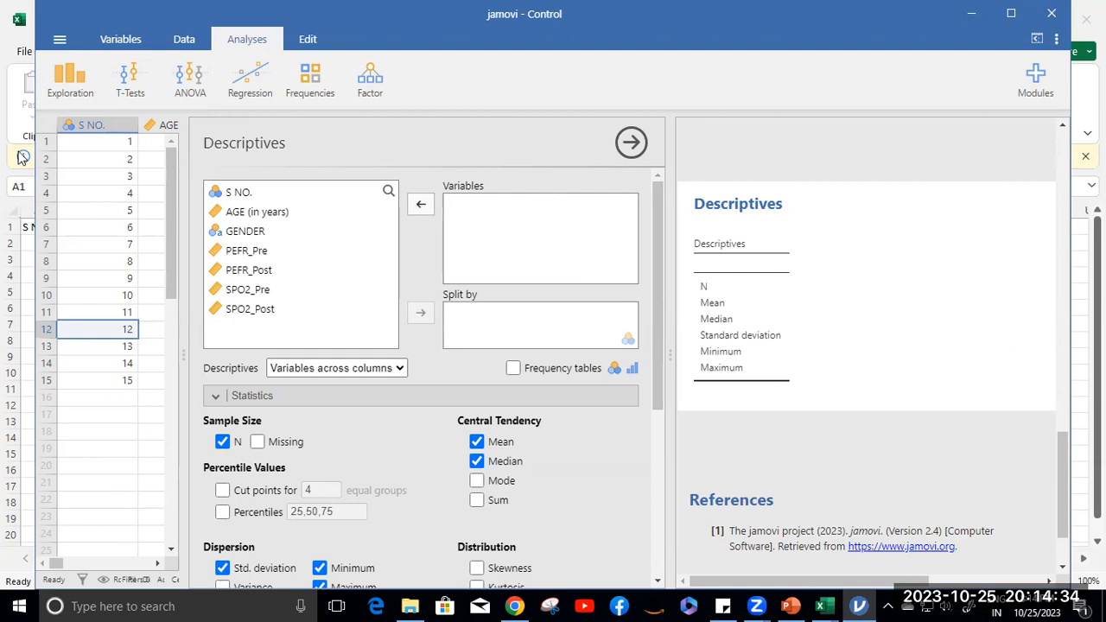
Create a Paired Samples T-Test comparing PEFR_Pre with PEFR_Post and view its results table
click(132, 84)
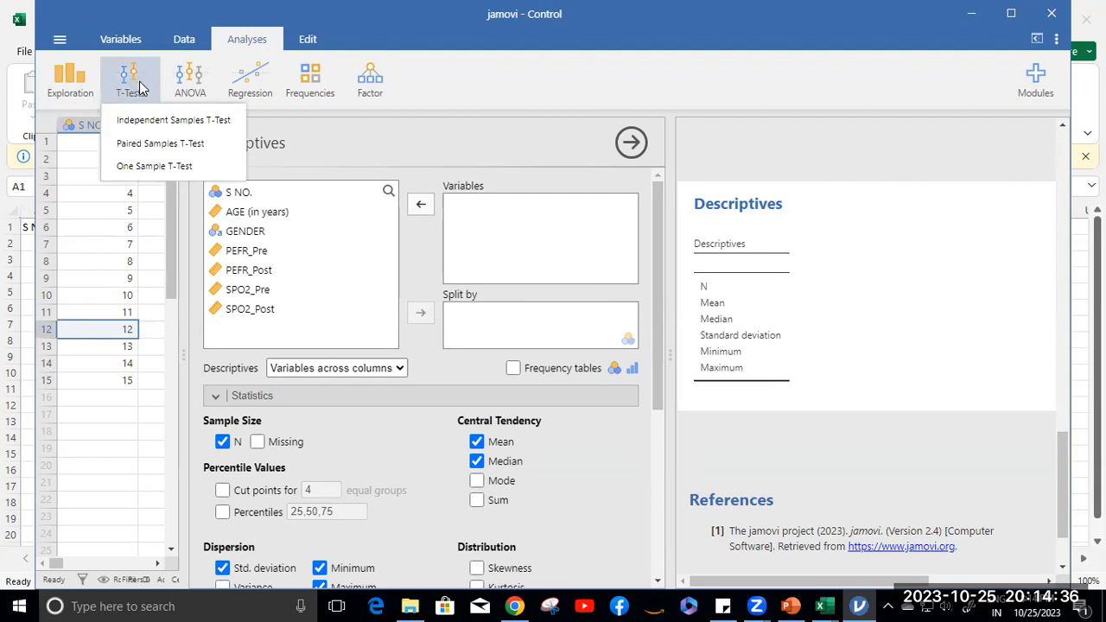
click(152, 148)
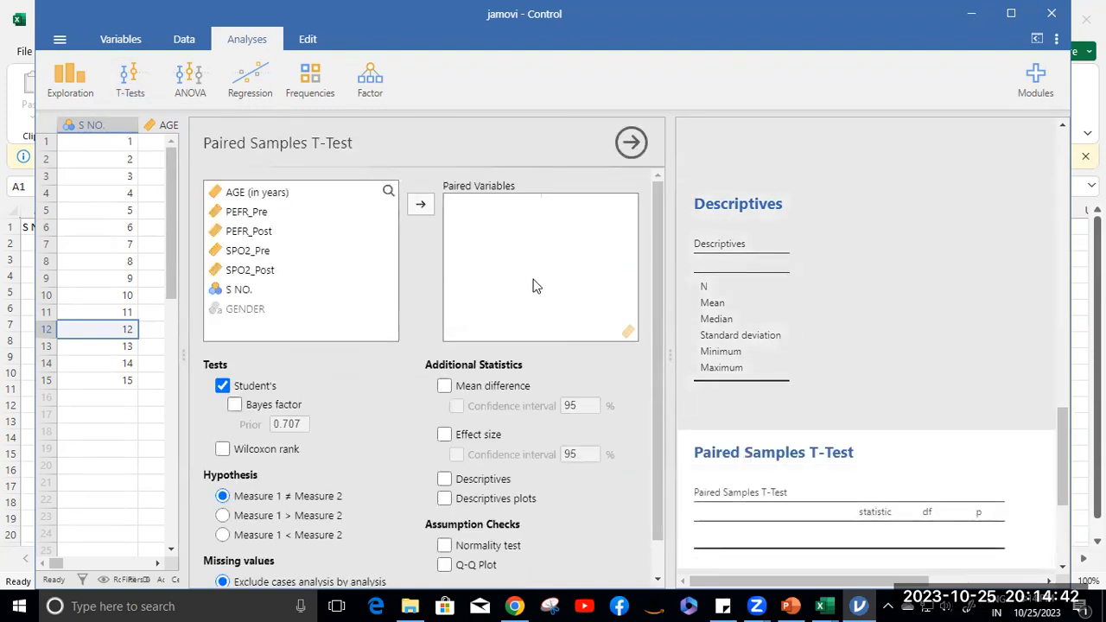
click(251, 212)
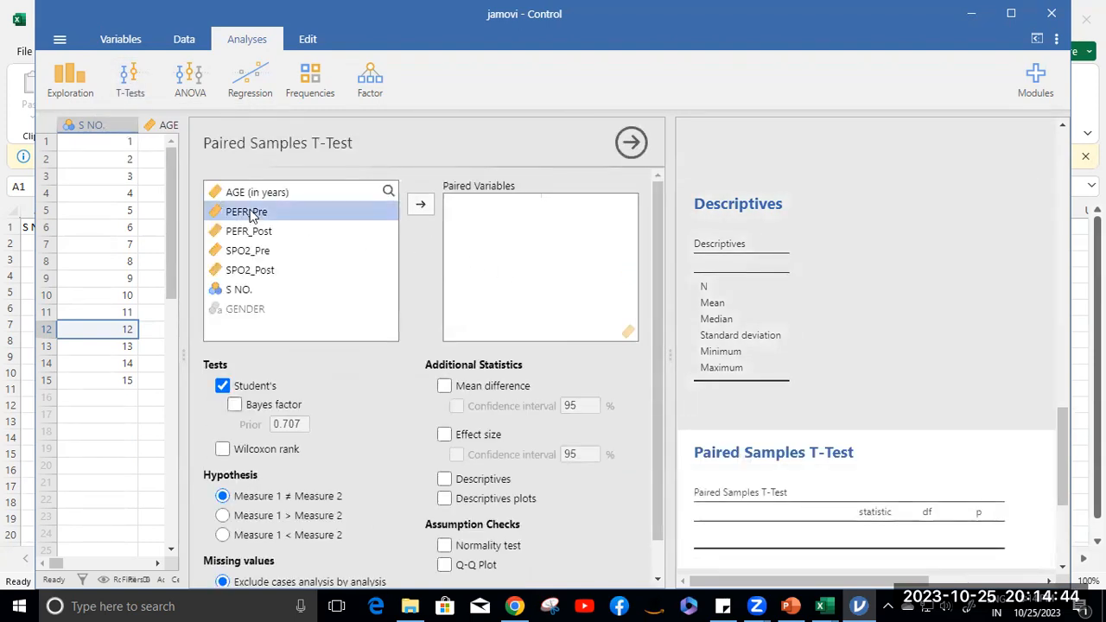
click(422, 206)
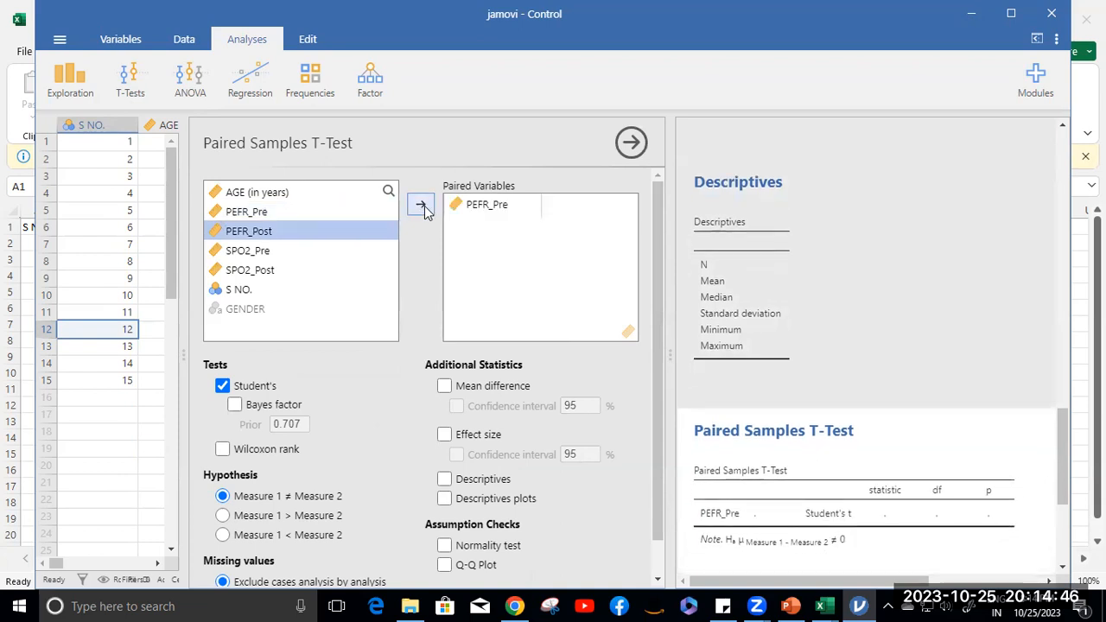
click(423, 206)
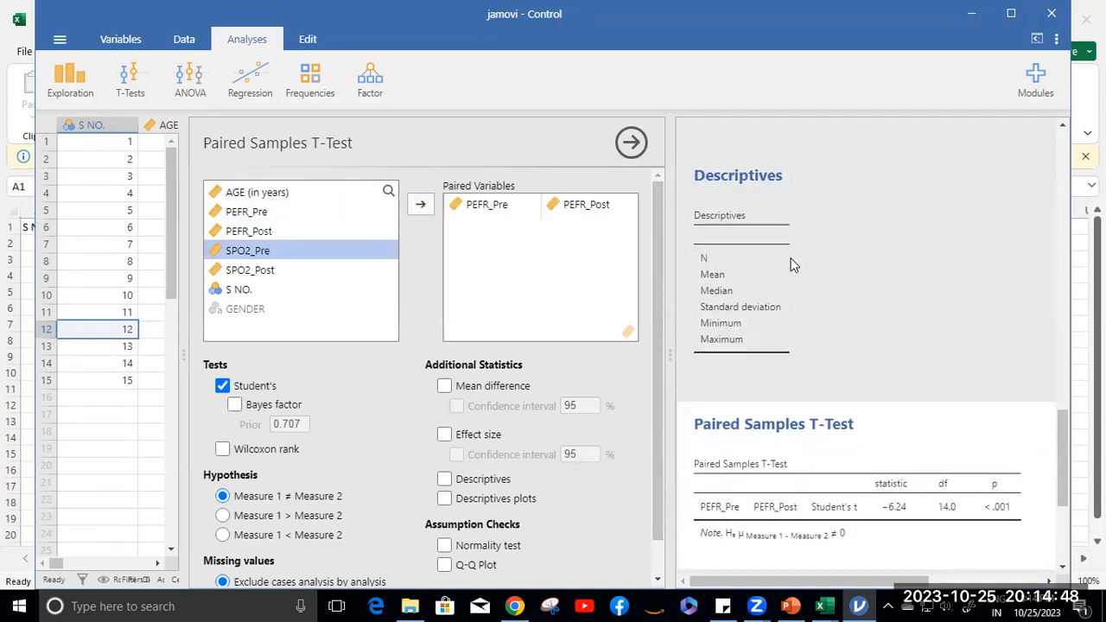
scroll(978, 439, down, 3)
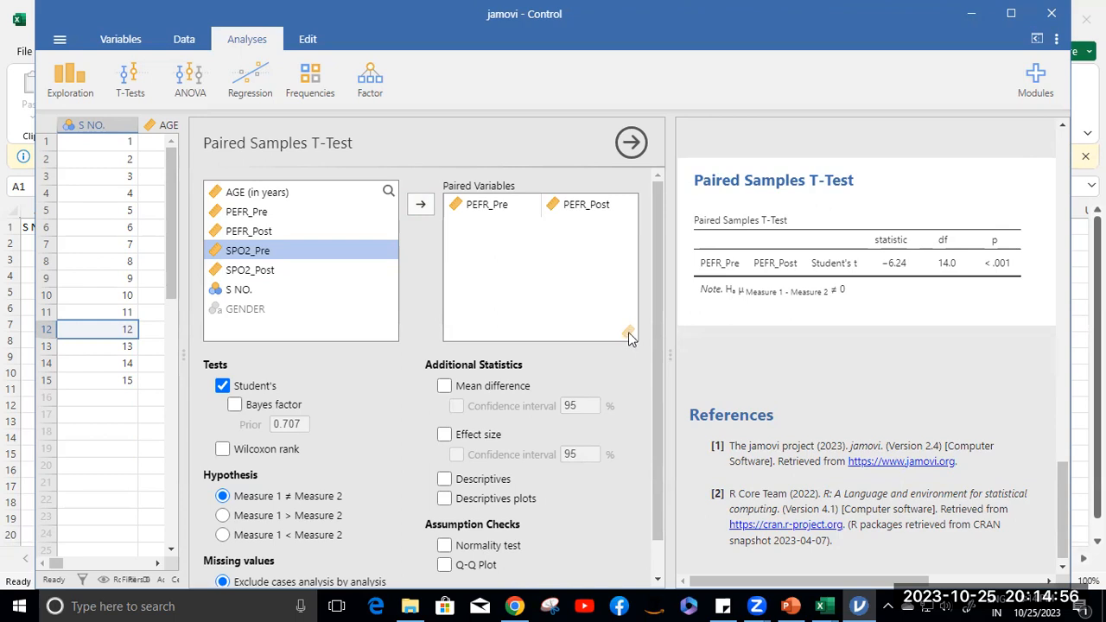
scroll(965, 330, up, 1)
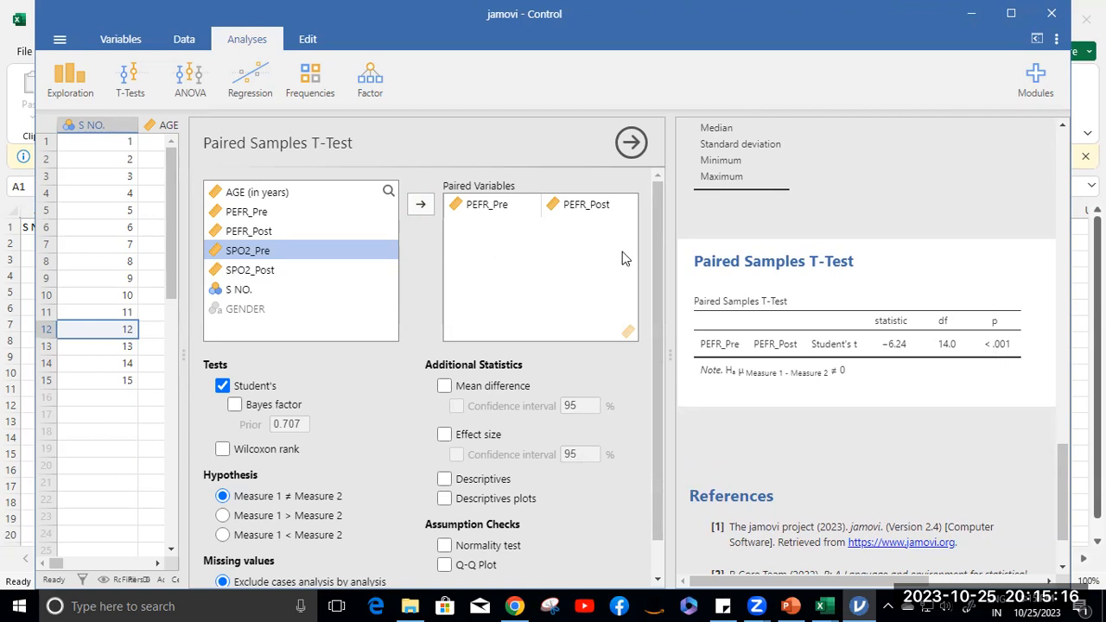
Add the SPO2_Pre and SPO2_Post pair to the paired t-test and include the Descriptives table
click(420, 206)
click(419, 206)
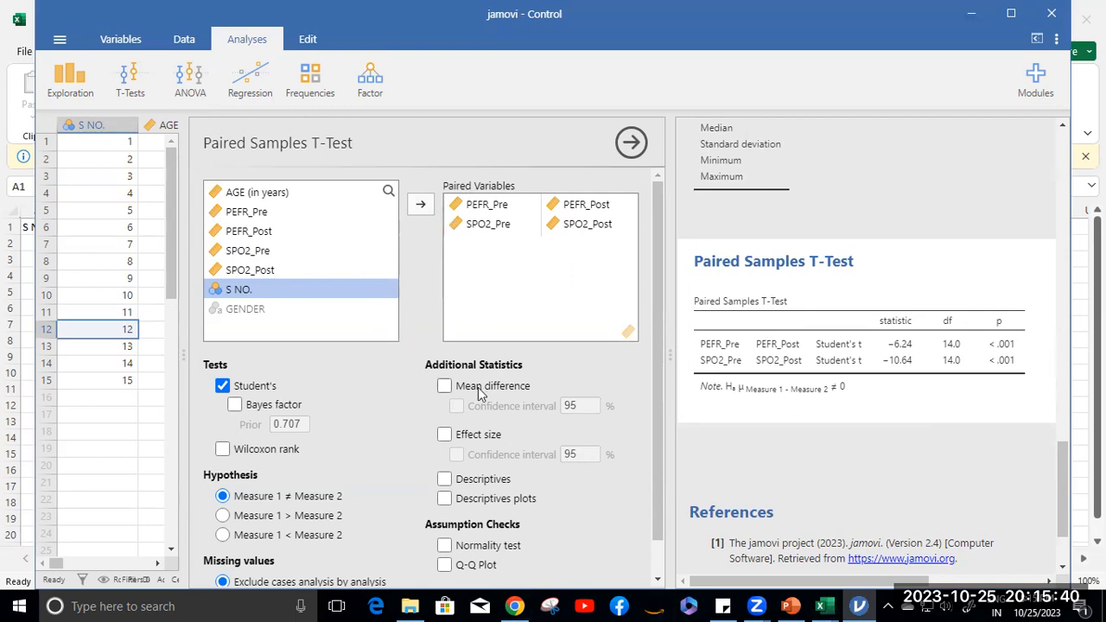
scroll(478, 387, down, 1)
click(444, 440)
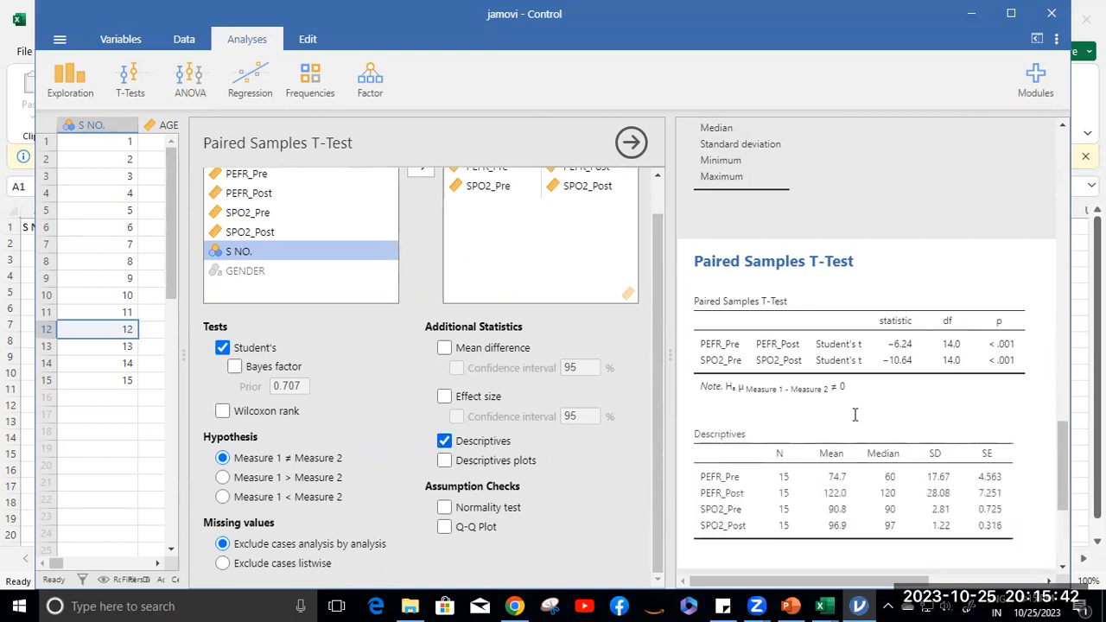
scroll(855, 415, down, 1)
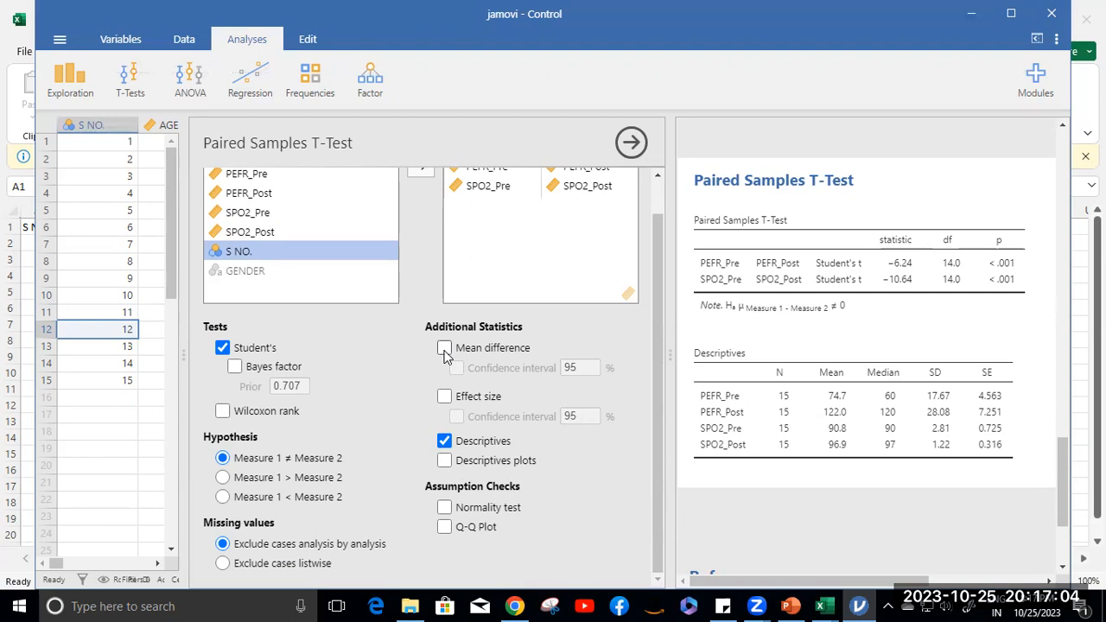
Add descriptives plots for the PEFR and SPO2 pairs to the paired t-test results
click(444, 460)
scroll(832, 285, down, 4)
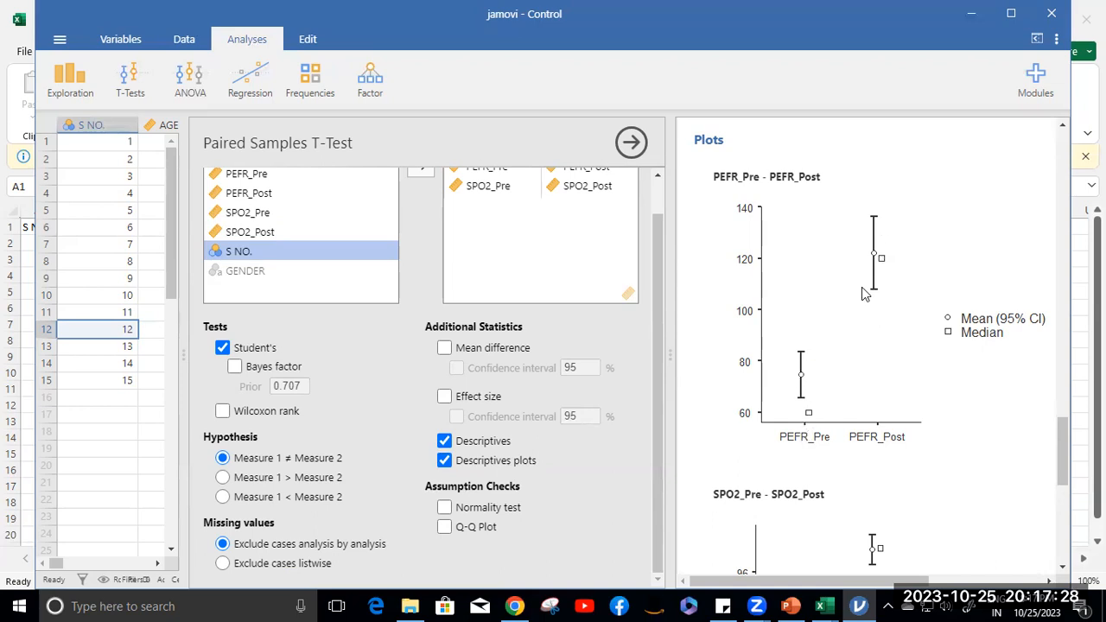
scroll(862, 296, down, 3)
scroll(863, 296, down, 2)
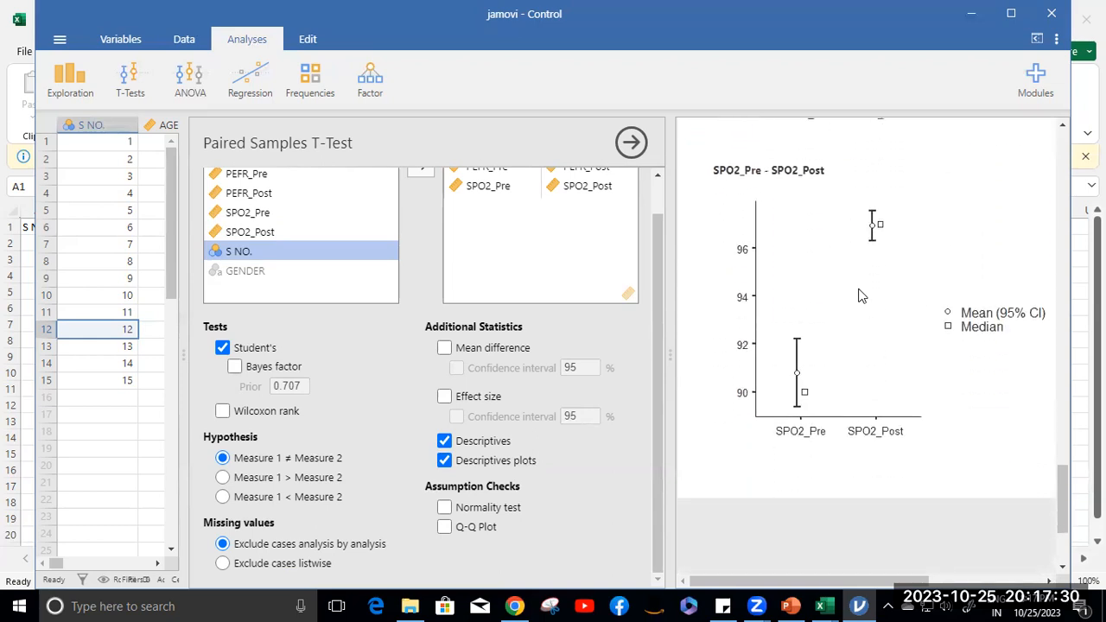
Examine the PEFR and SPO2 pre-post plots alongside the t-test and descriptives tables, comparing means, medians and confidence intervals
scroll(862, 297, up, 4)
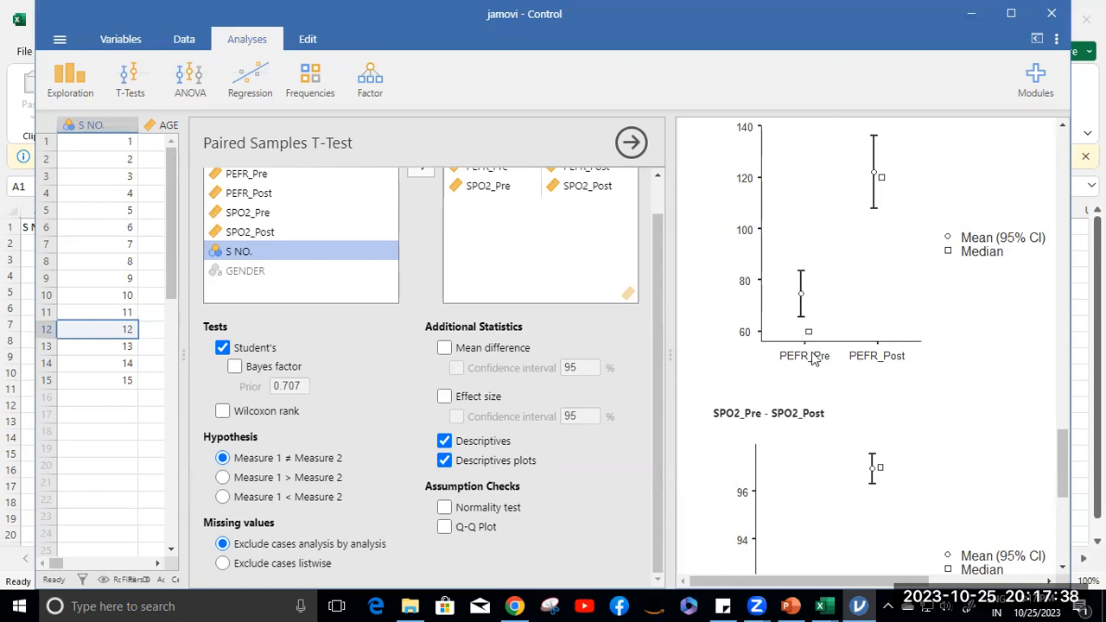
scroll(822, 298, down, 3)
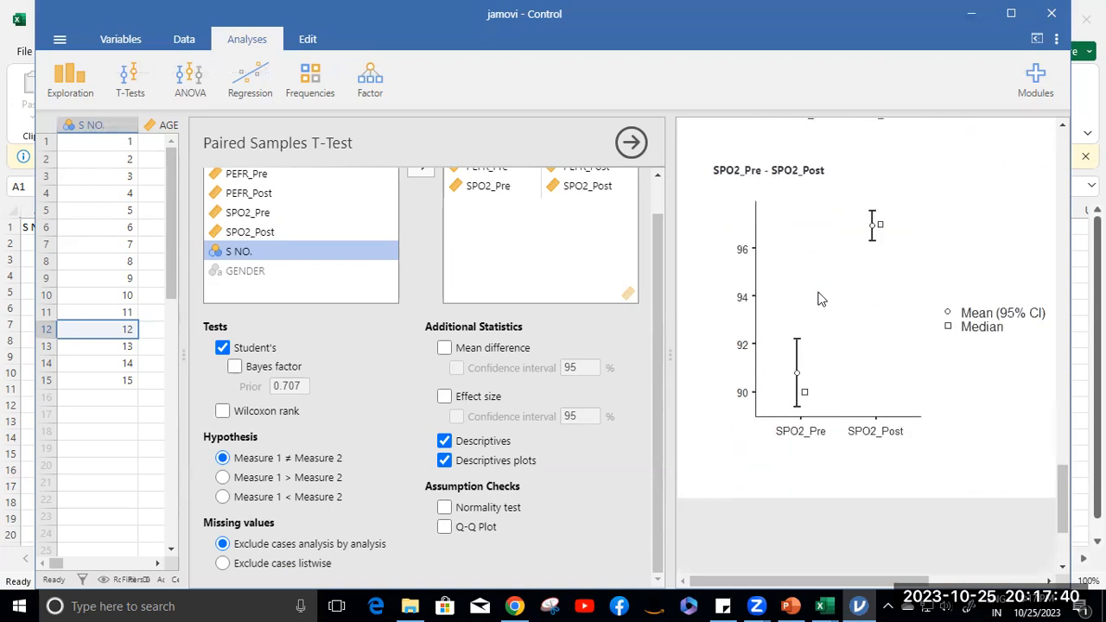
scroll(821, 299, down, 2)
scroll(819, 292, up, 2)
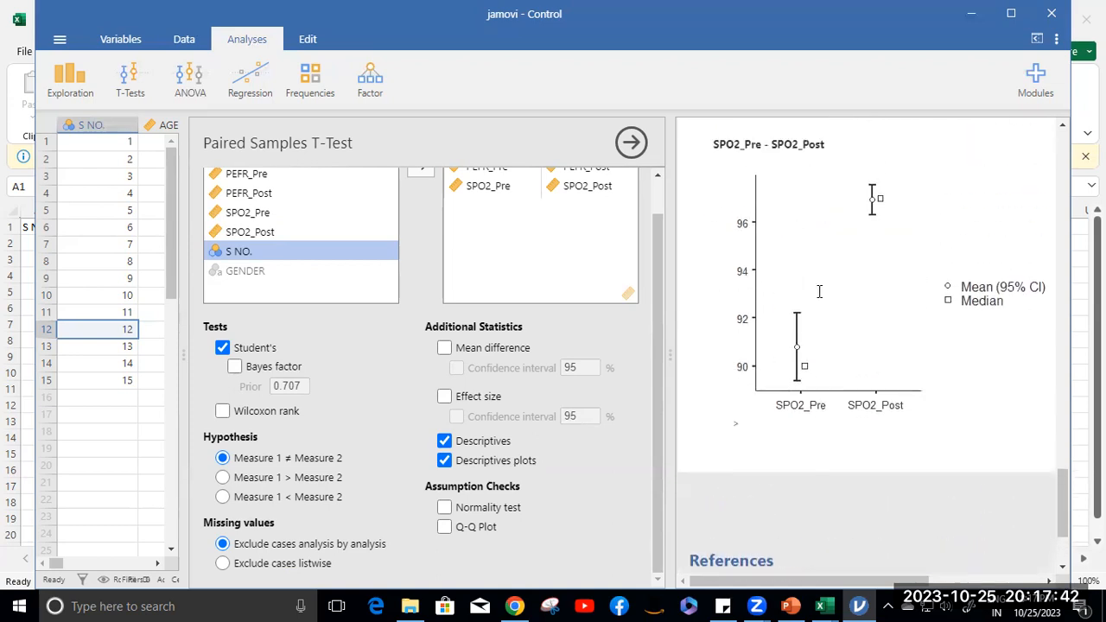
scroll(818, 291, up, 1)
scroll(821, 299, up, 2)
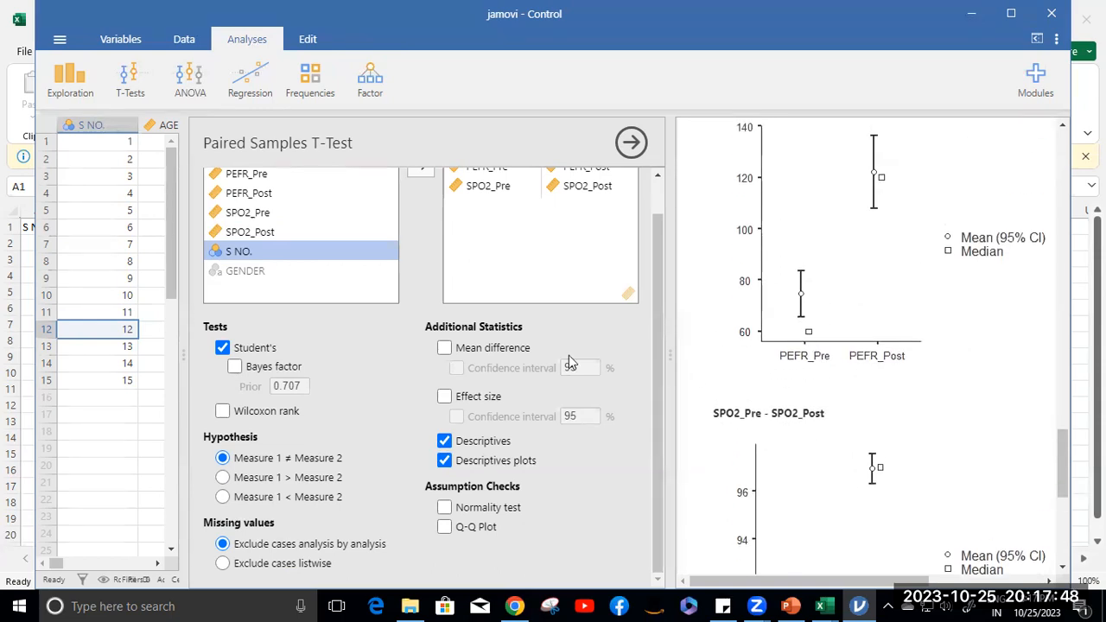
scroll(840, 286, up, 5)
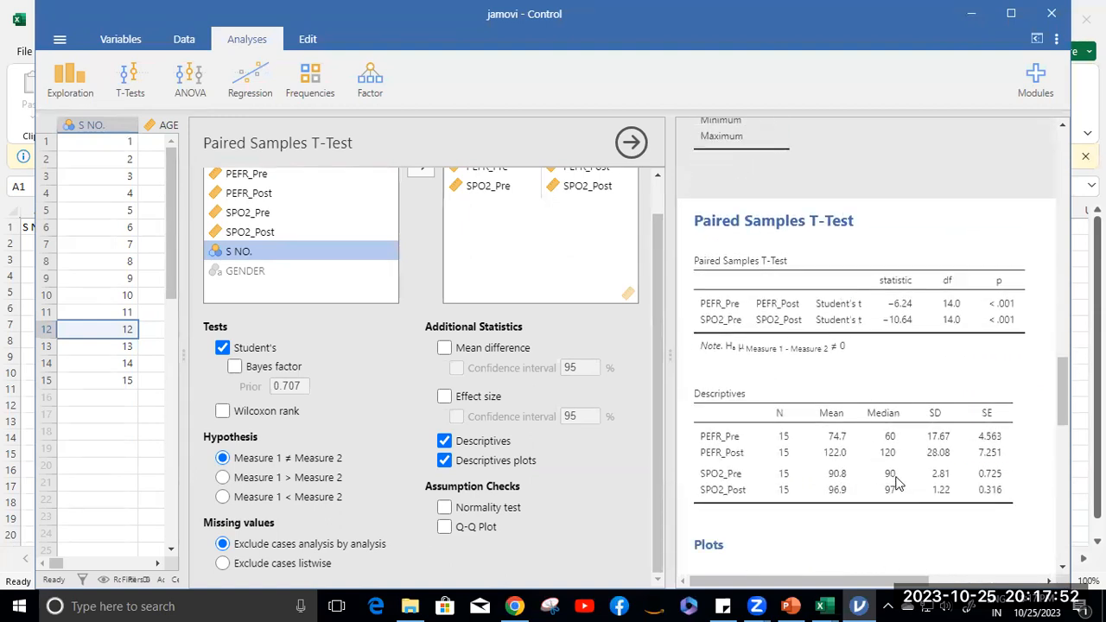
scroll(890, 442, down, 5)
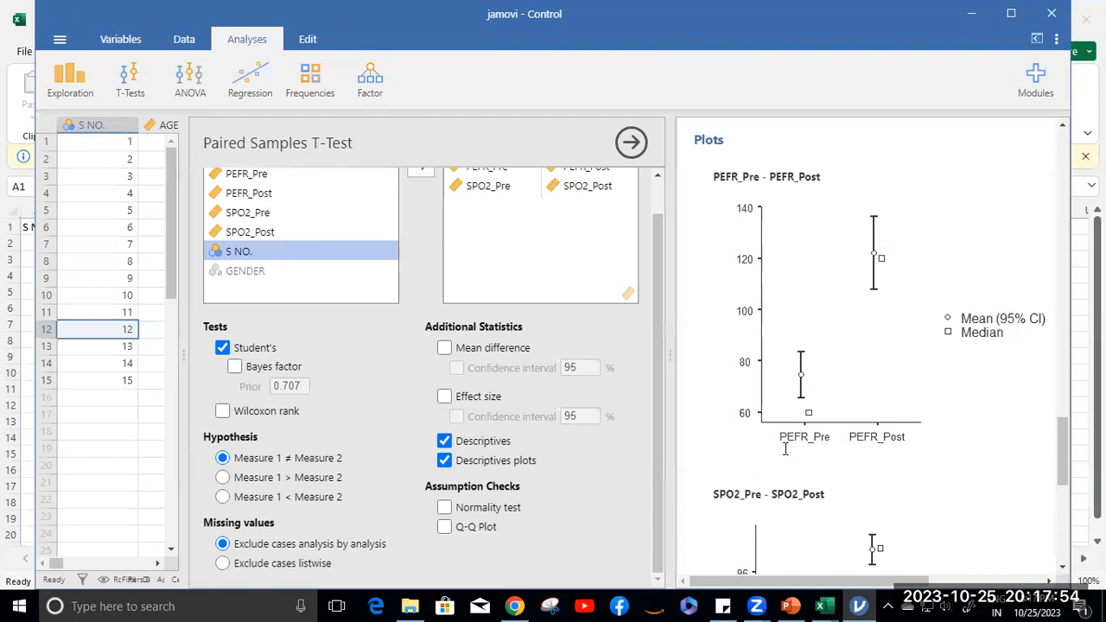
scroll(847, 396, up, 1)
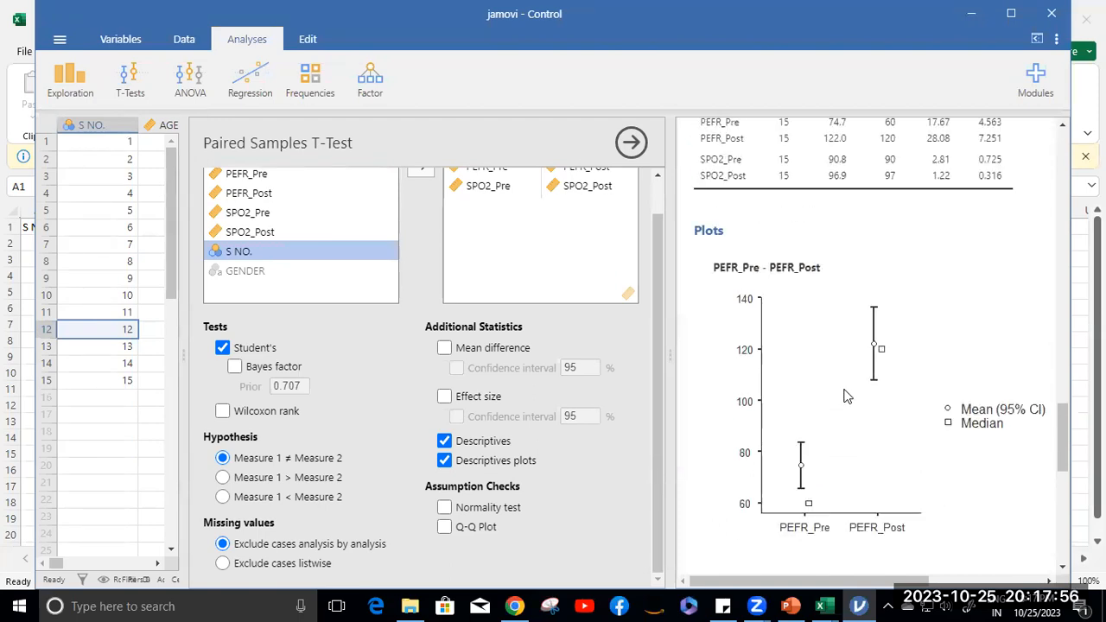
scroll(847, 396, up, 3)
scroll(804, 380, down, 2)
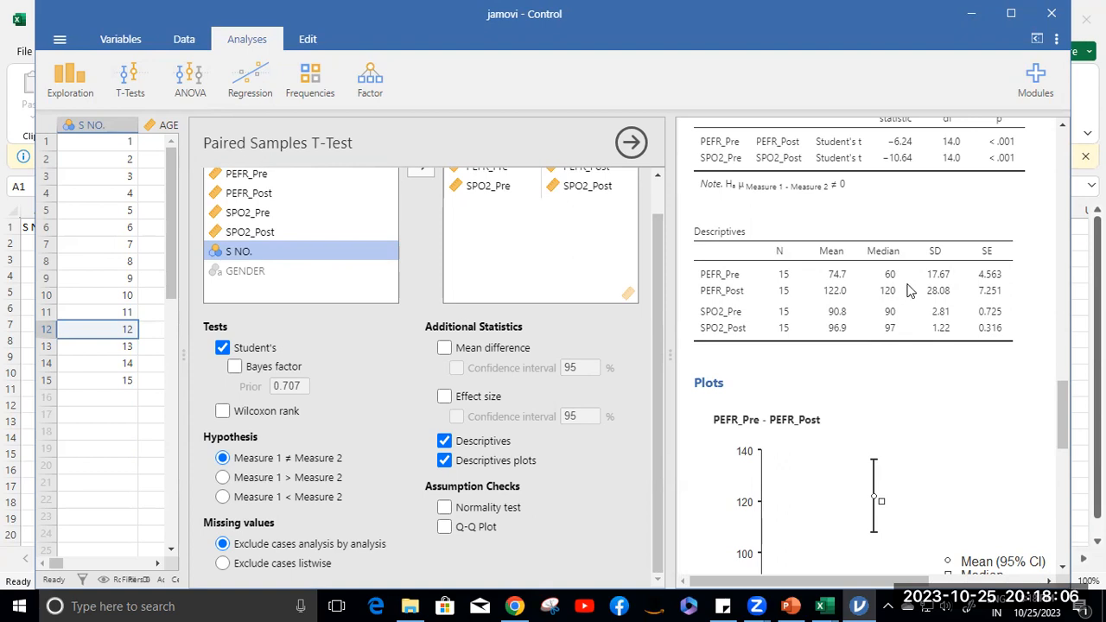
scroll(867, 391, down, 3)
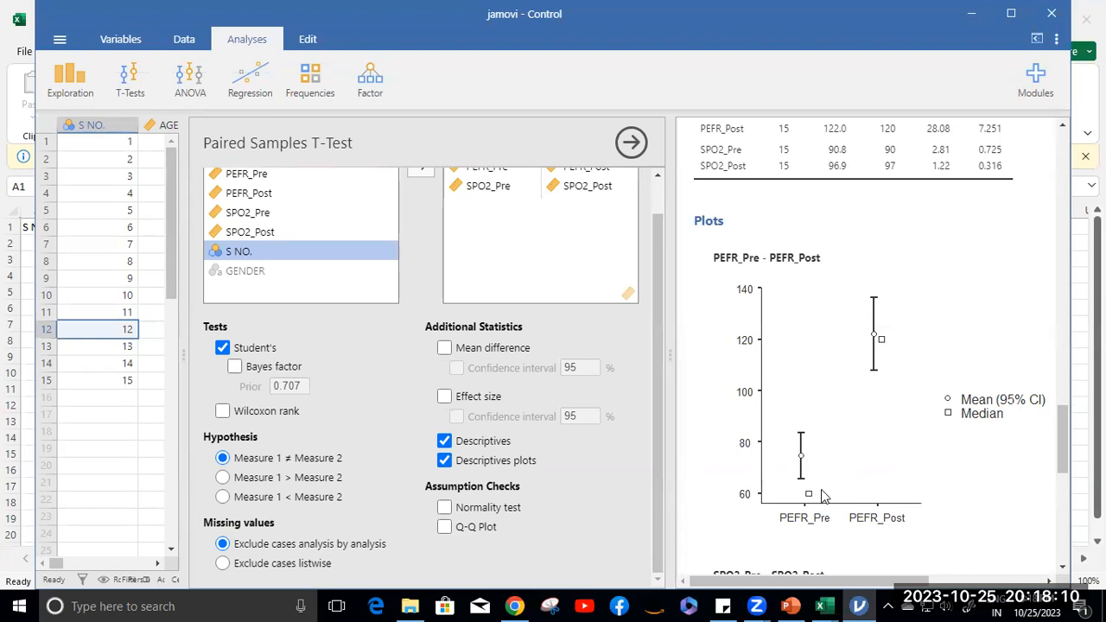
scroll(881, 415, up, 3)
scroll(883, 416, up, 1)
scroll(882, 415, down, 2)
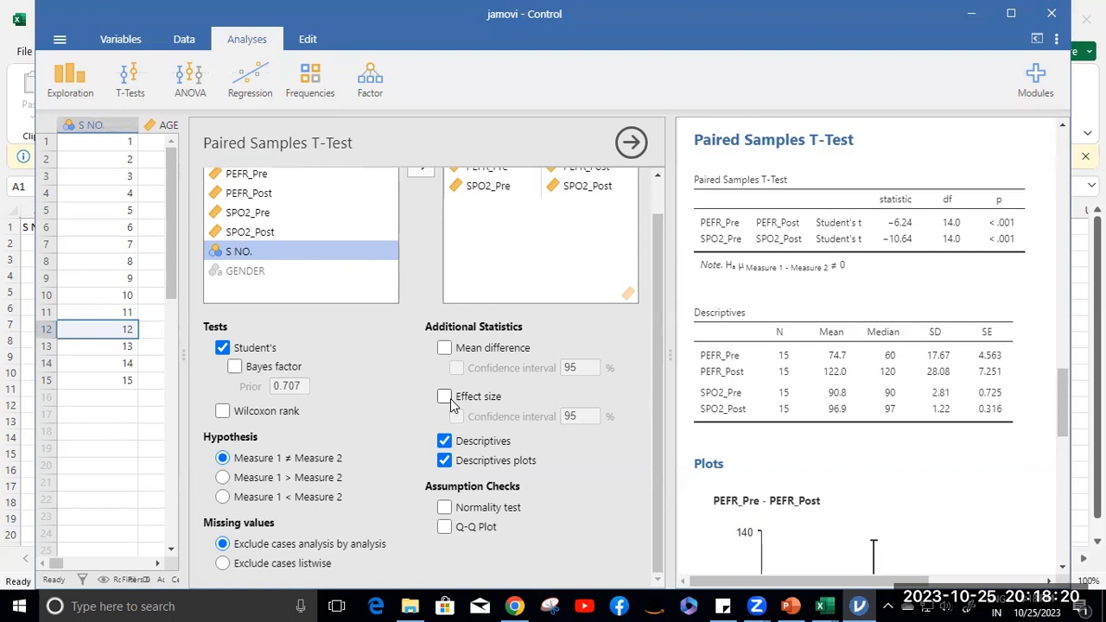
drag(658, 332, 628, 382)
scroll(861, 396, down, 5)
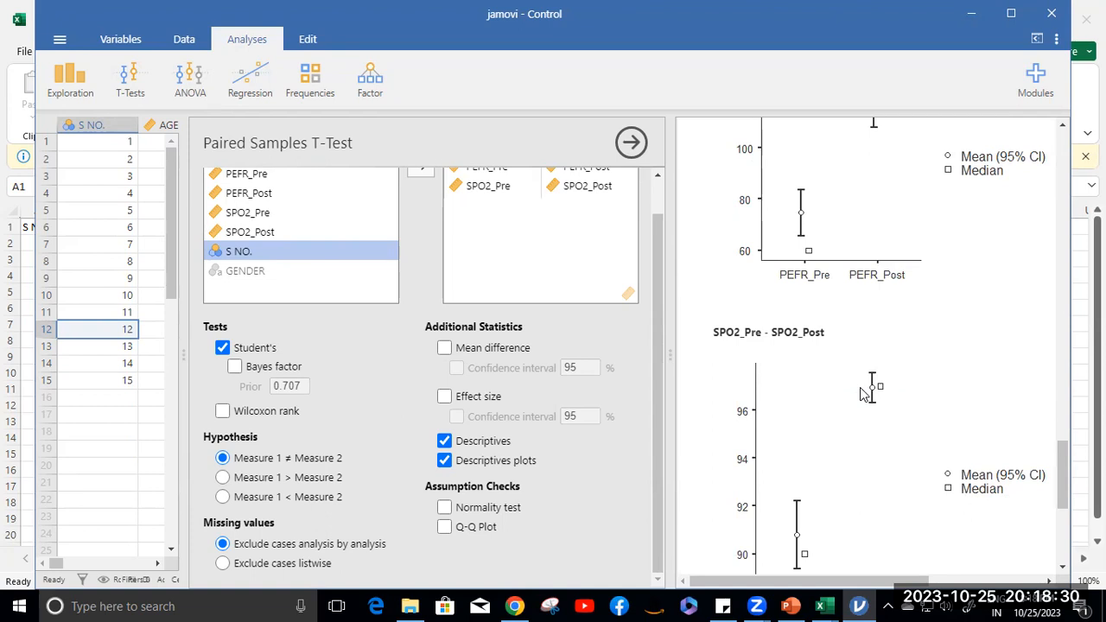
scroll(859, 387, up, 5)
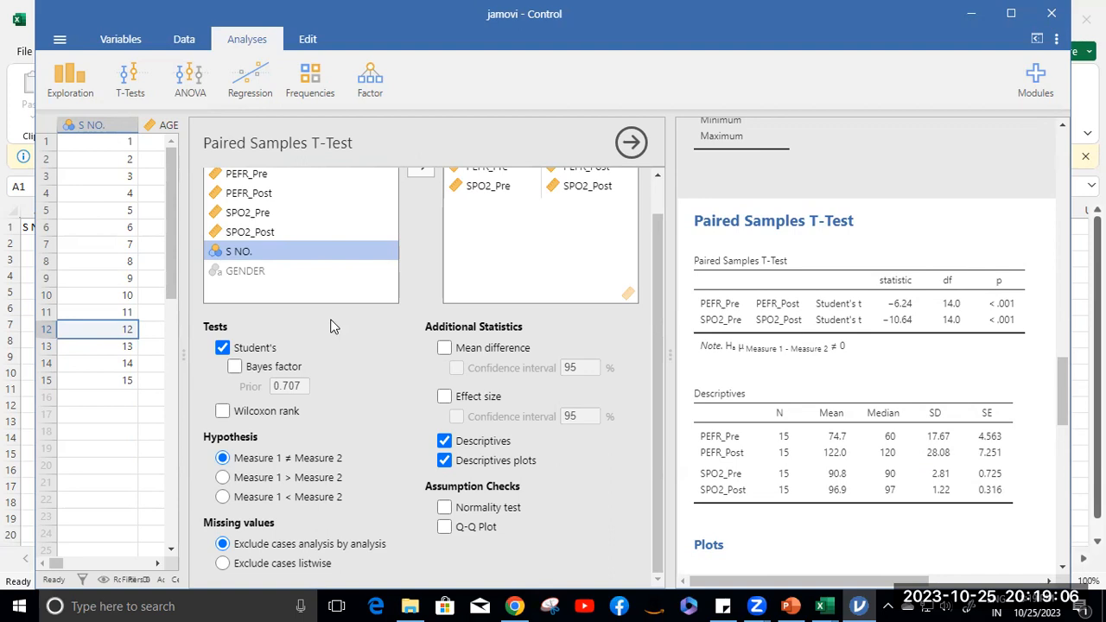
click(1047, 82)
Switch to the CONTROL GROUP workbook in Excel and create a new blank workbook
mouse_move(819, 605)
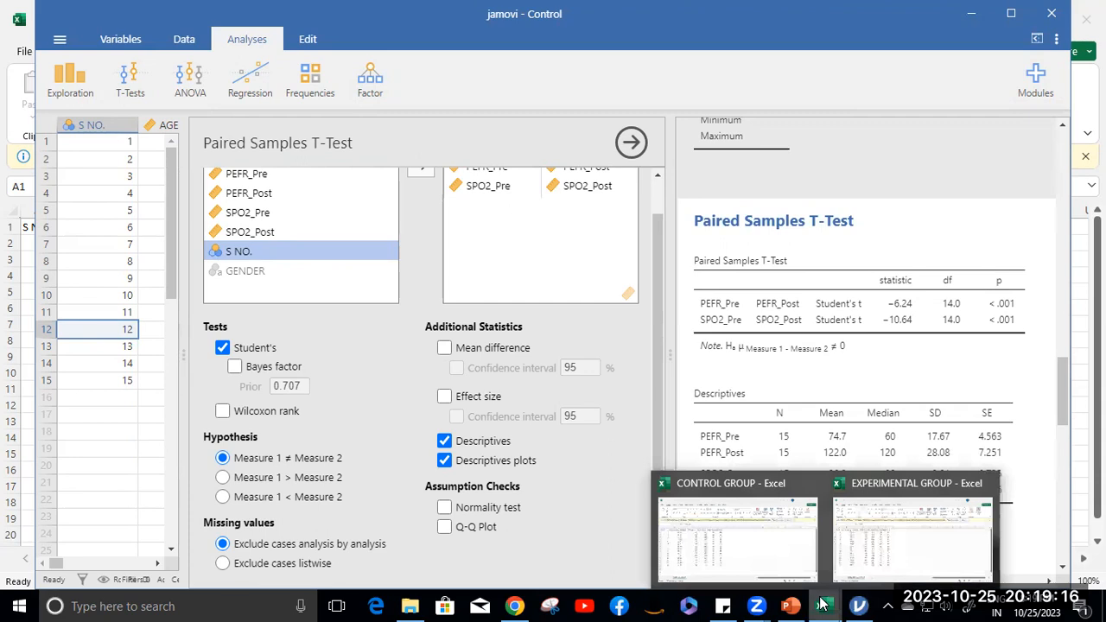
click(759, 531)
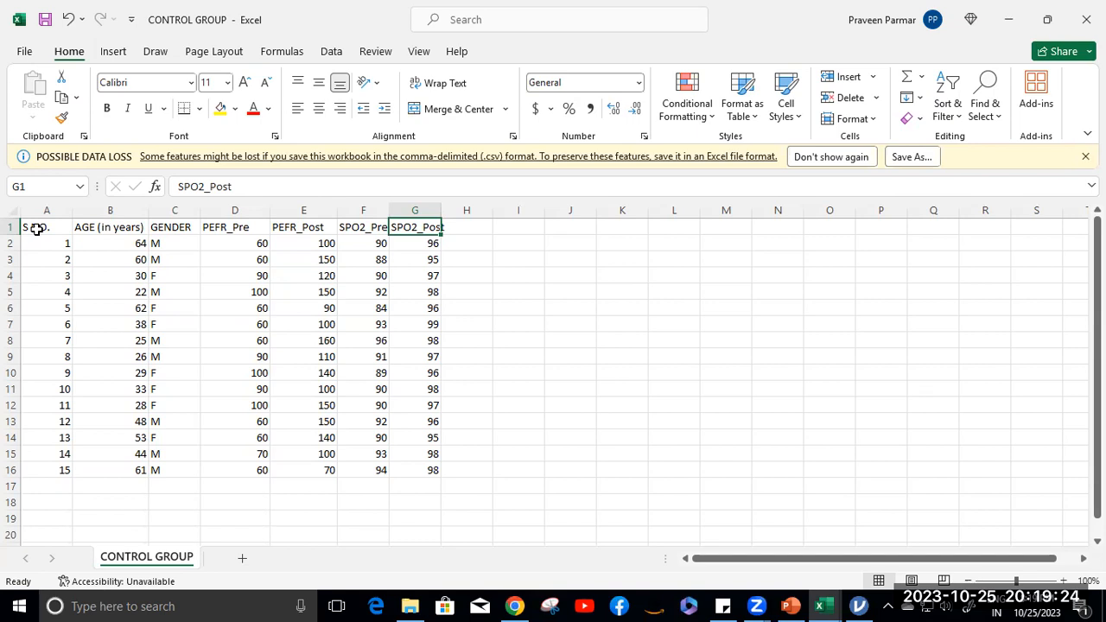
click(24, 52)
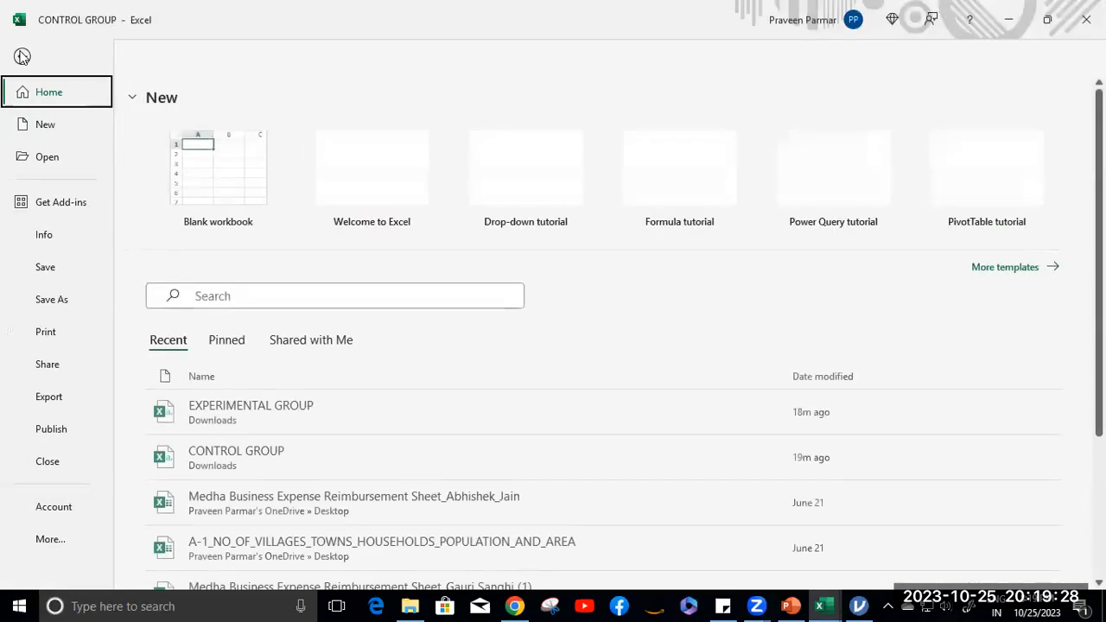
click(218, 170)
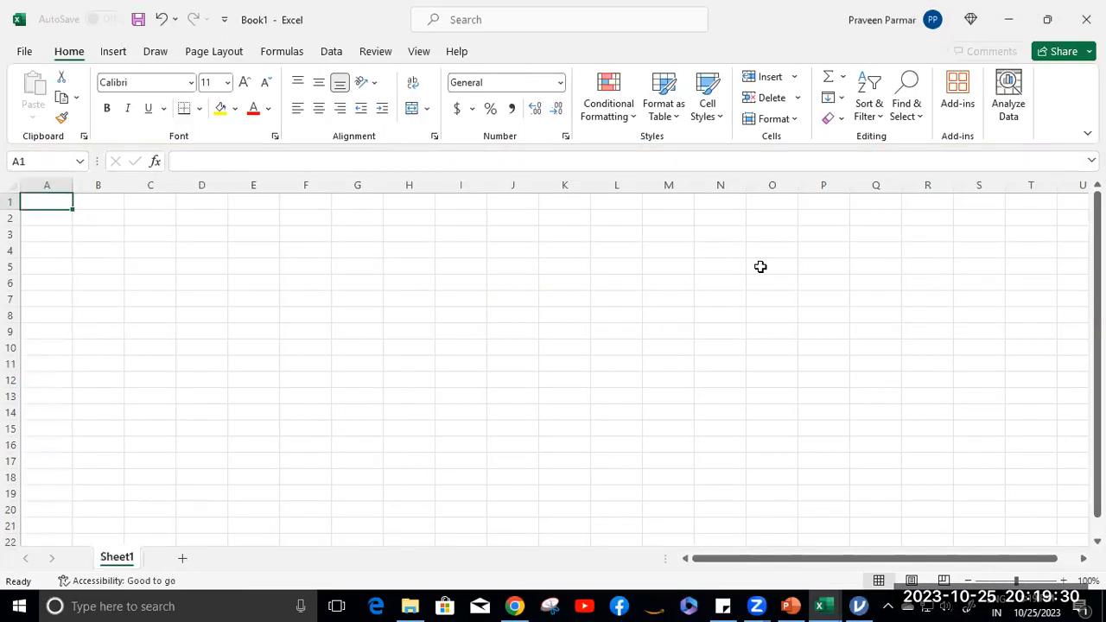
Copy the entire data table from the CONTROL GROUP workbook into the new workbook, starting at cell A1
mouse_move(820, 603)
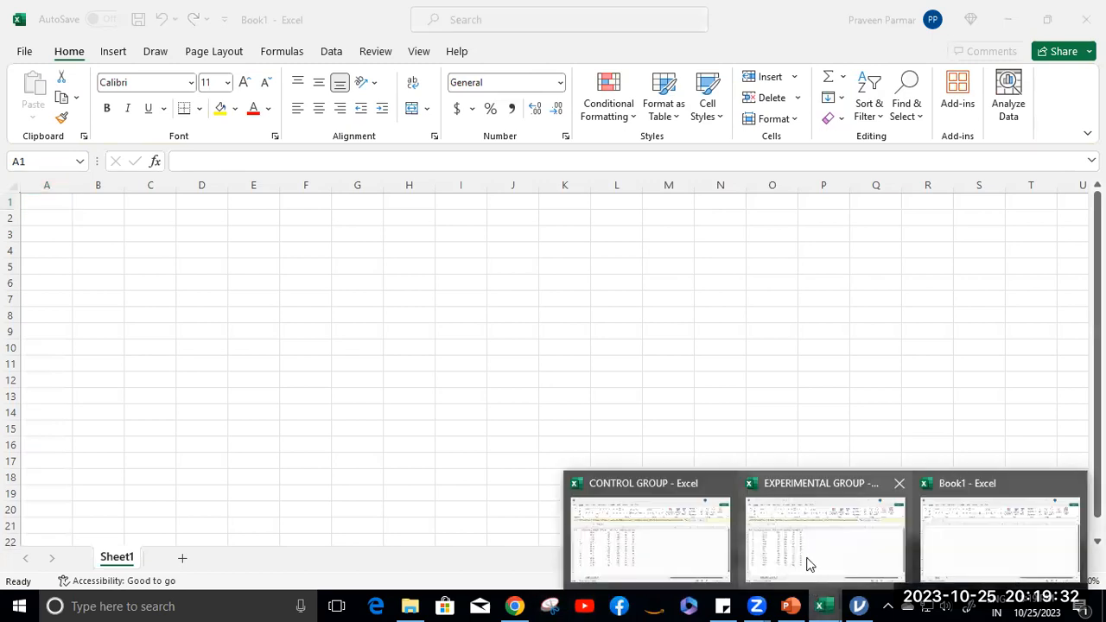
click(654, 545)
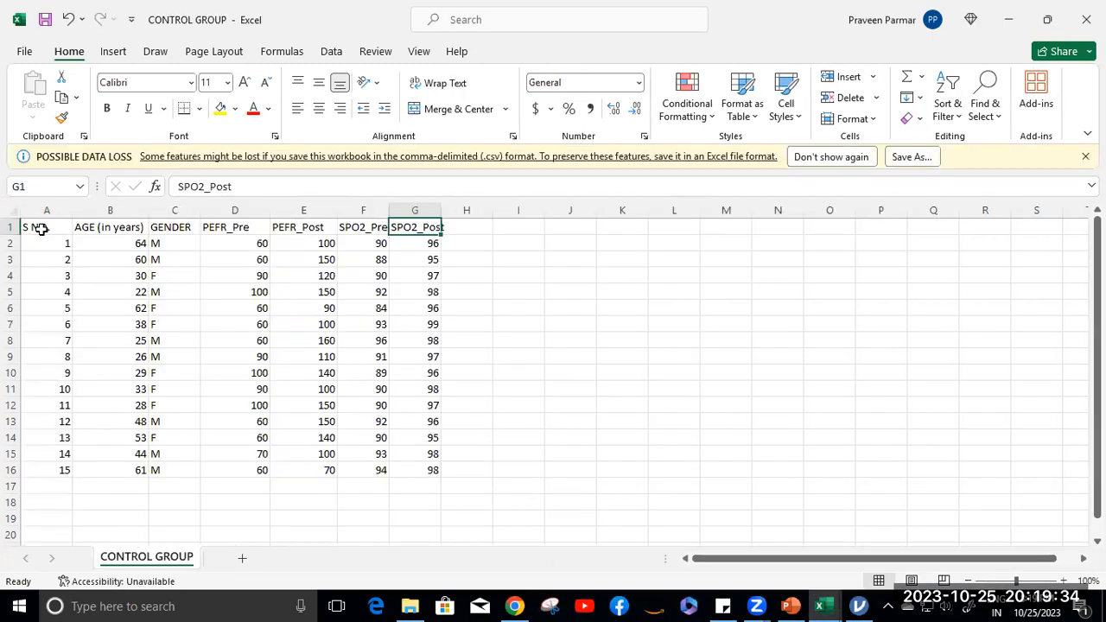
click(37, 227)
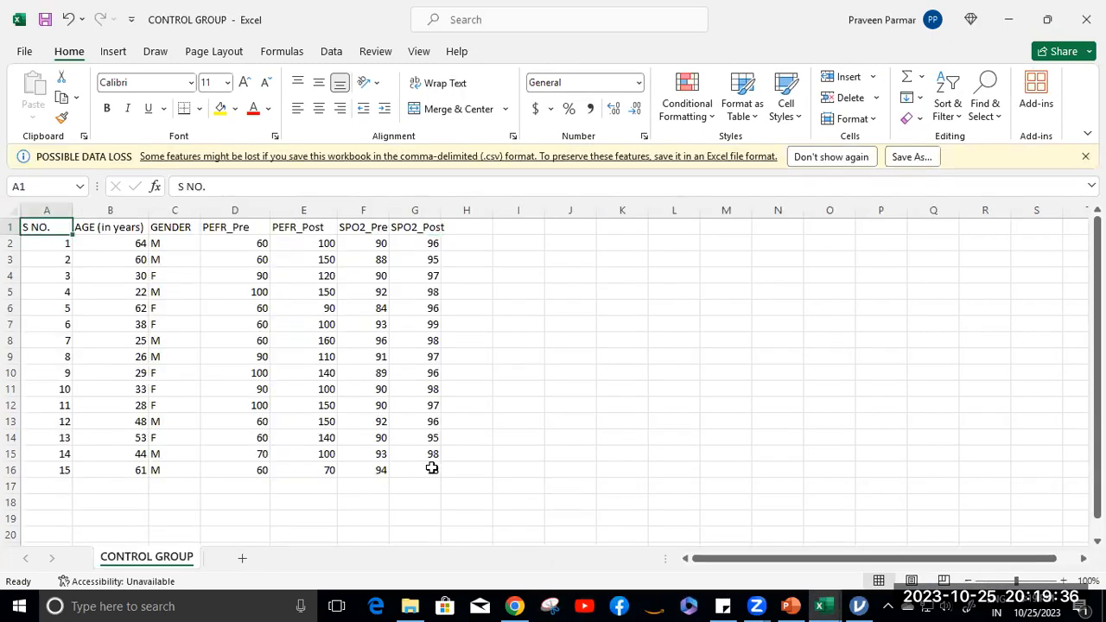
key(ctrl+a)
key(ctrl+c)
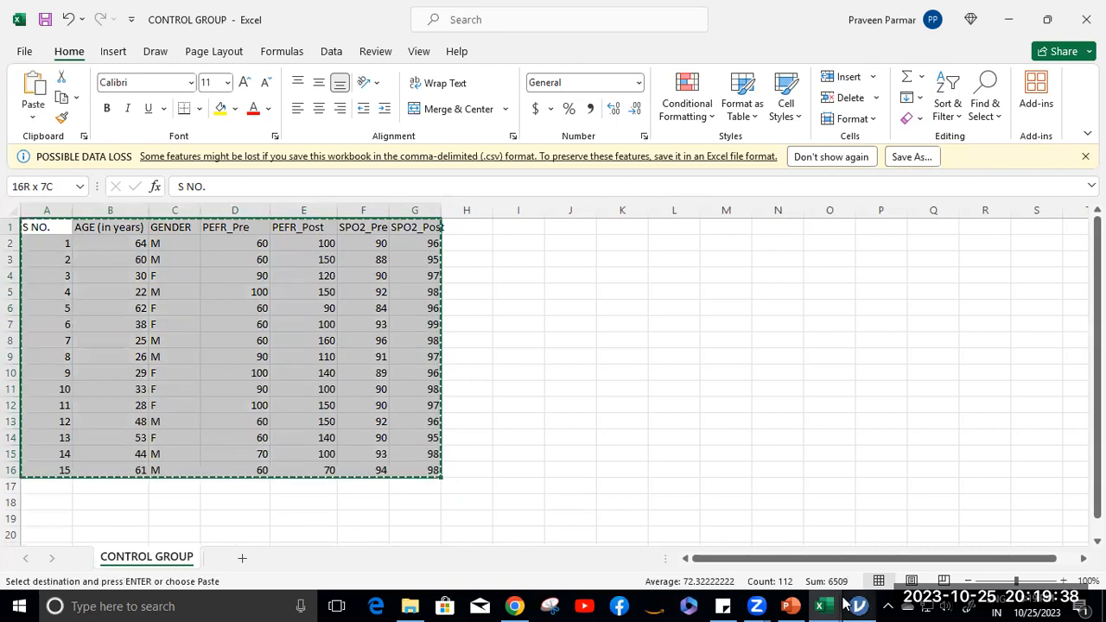
mouse_move(845, 603)
click(953, 538)
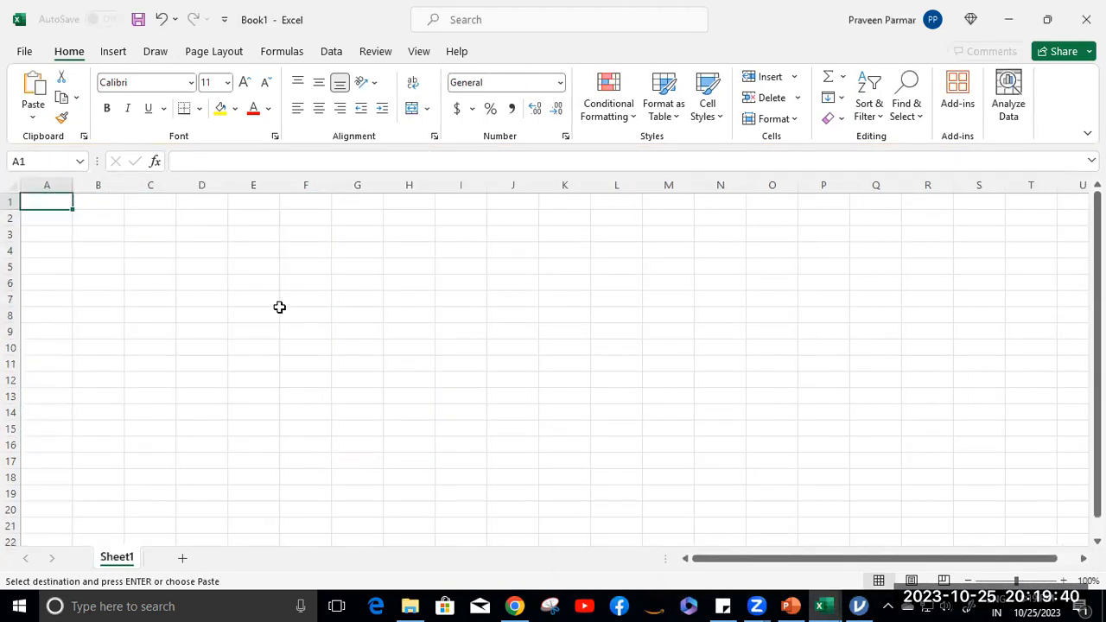
key(ctrl+v)
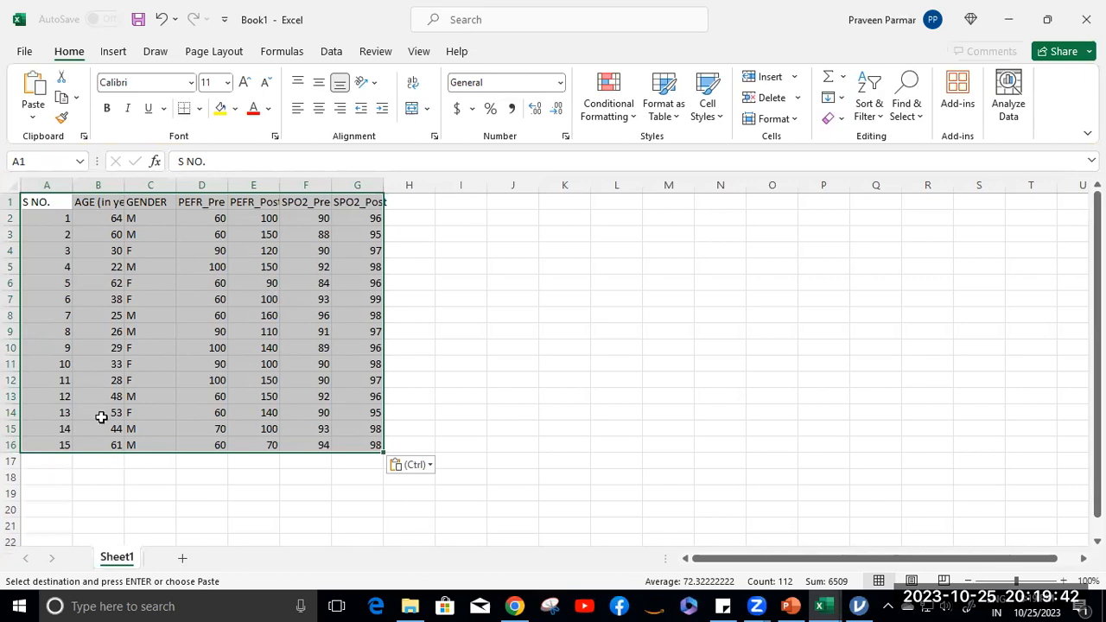
Insert a blank column before the AGE column and give it the header Group in cell B1
click(94, 186)
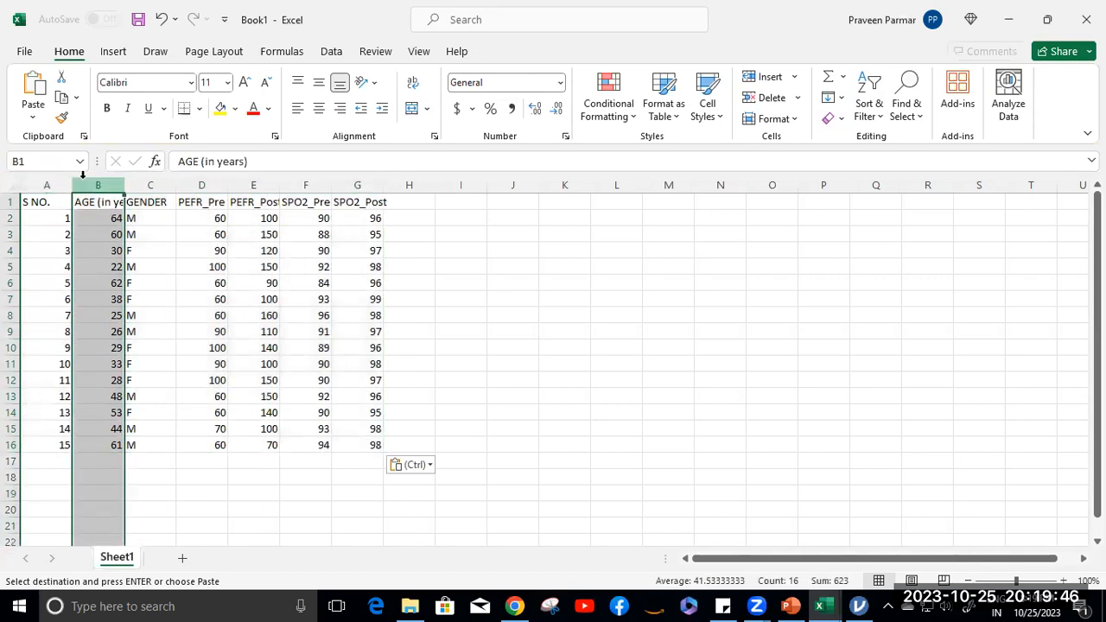
right_click(88, 185)
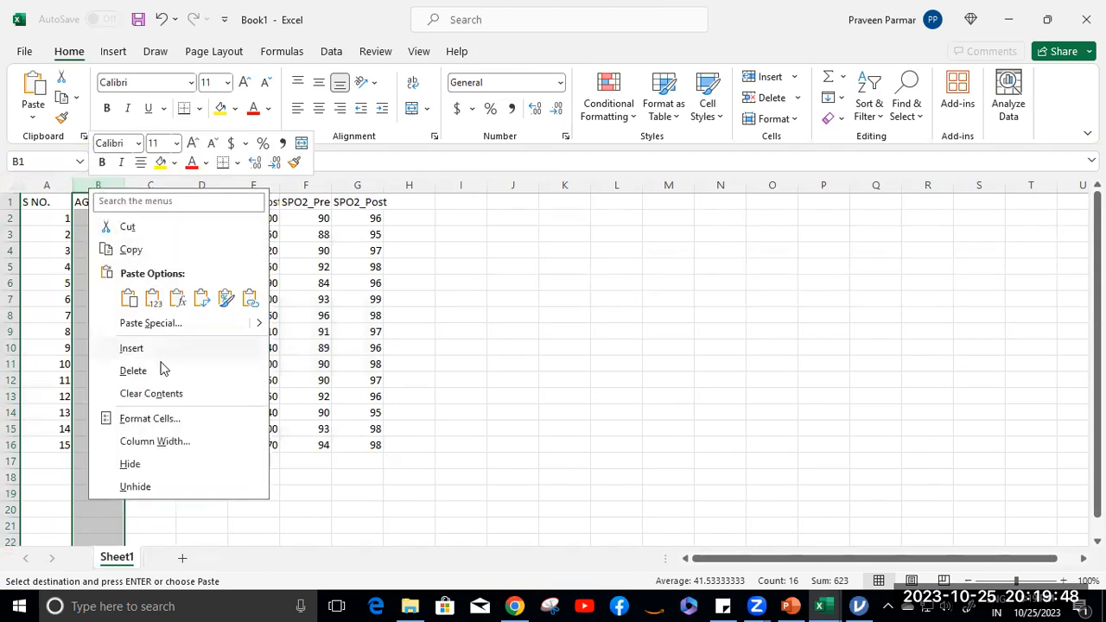
click(132, 349)
click(97, 204)
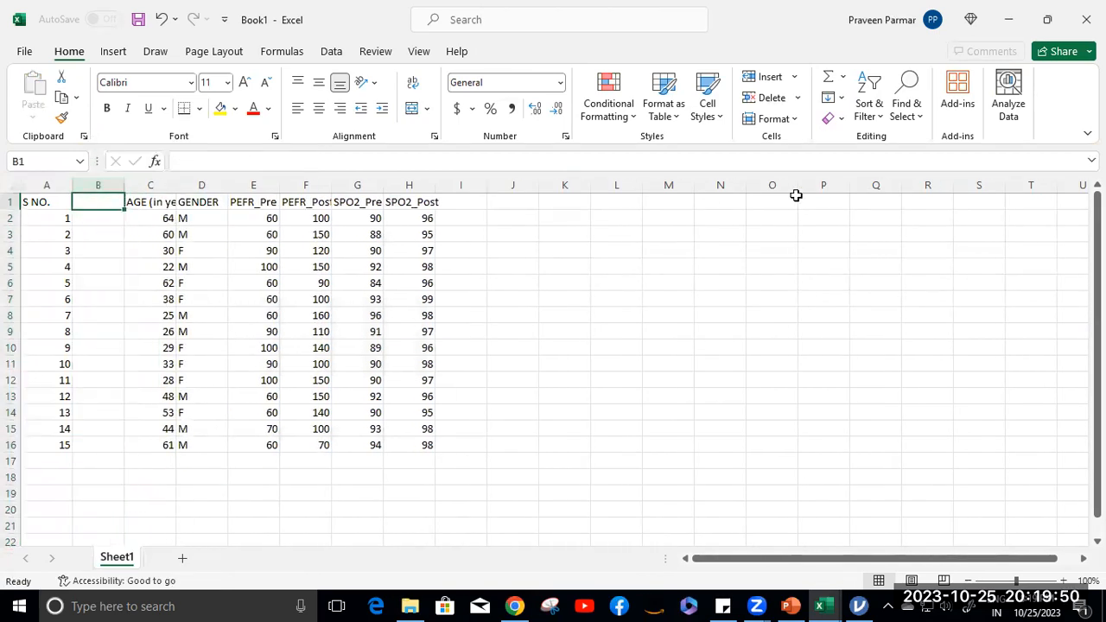
text(G)
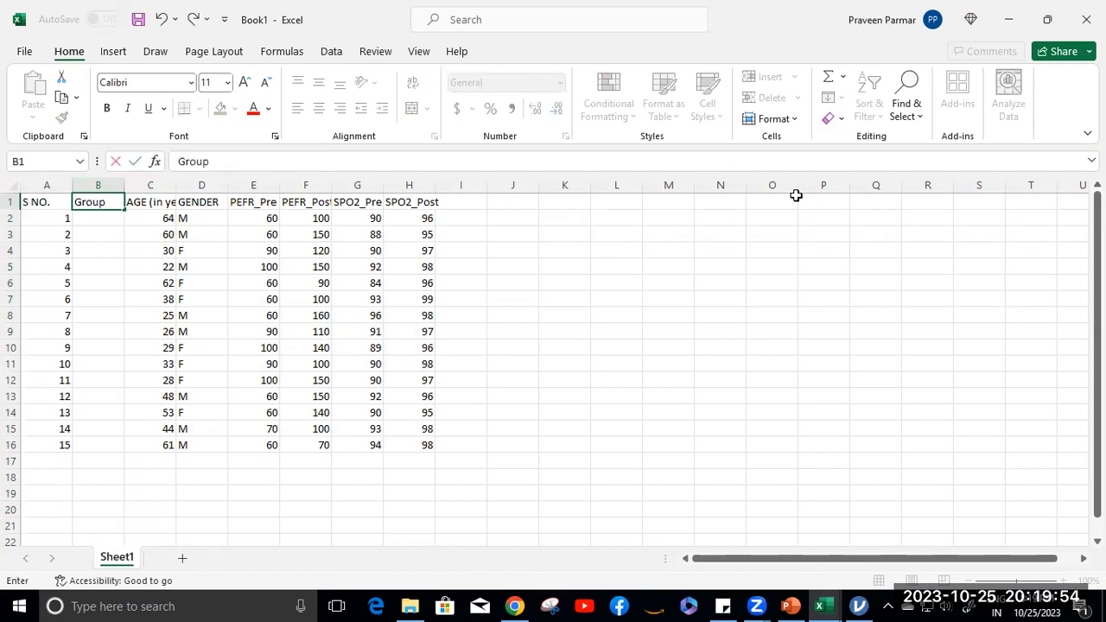
text(roup)
key(Return)
Enter Control in cell B2 and fill it down the Group column to row 16
text(C)
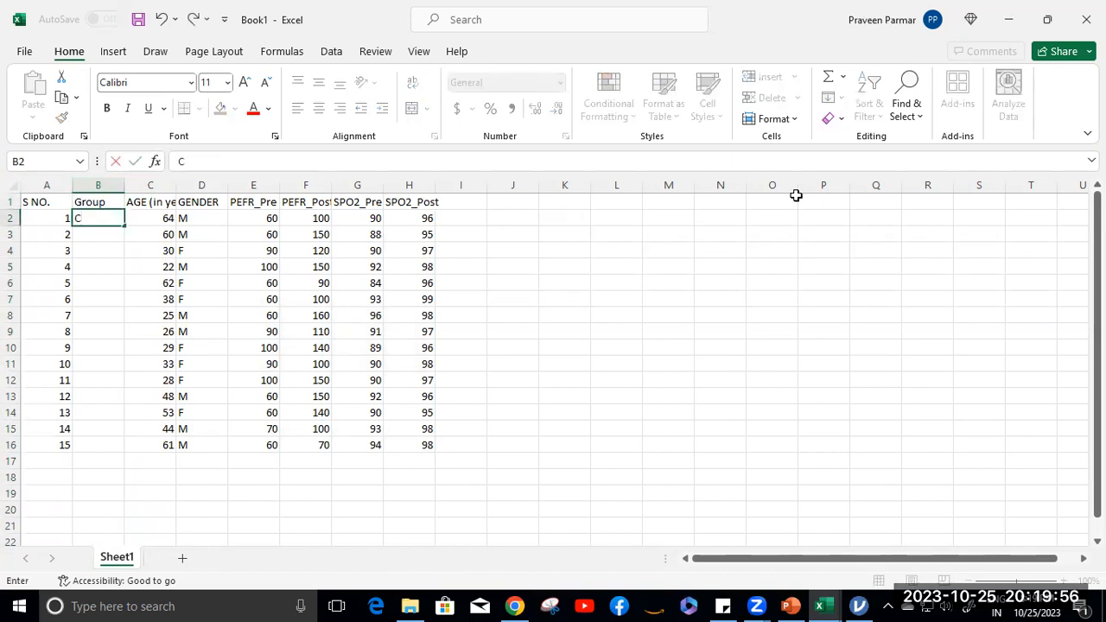
text(ontrol)
key(Return)
click(105, 218)
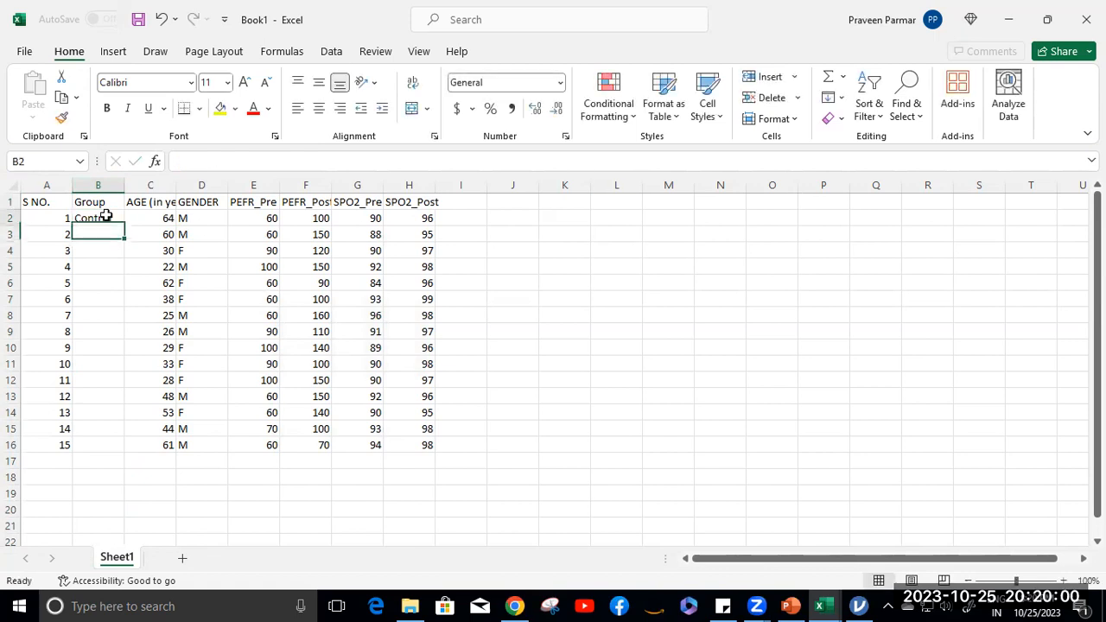
double_click(124, 225)
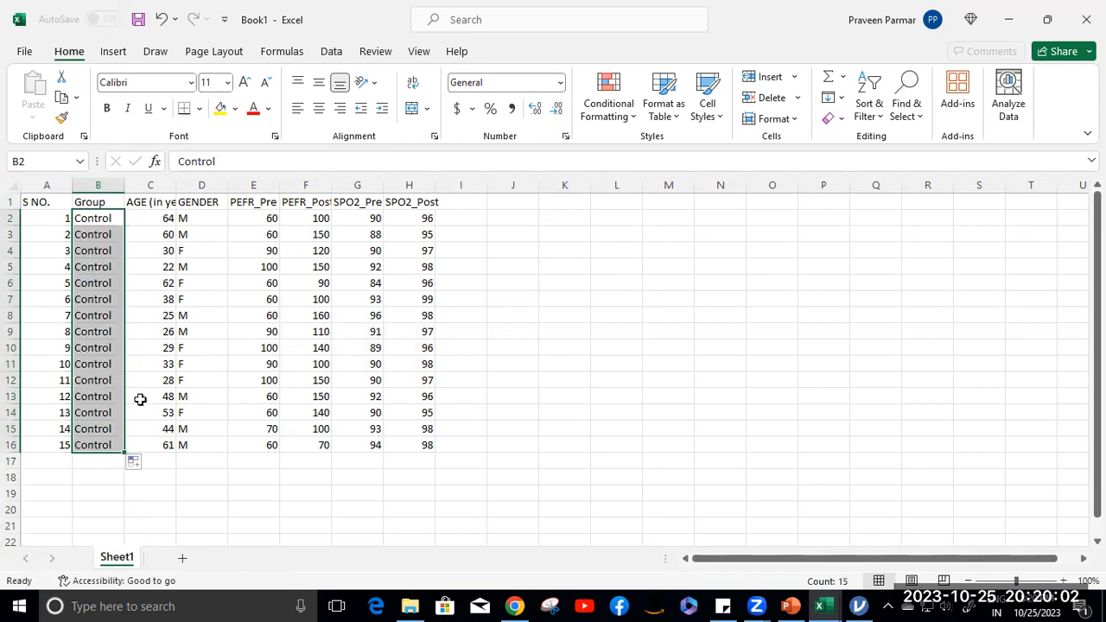
Copy the data rows without headers (A2:G16) from the EXPERIMENTAL GROUP workbook into Book1, starting at cell A17
click(825, 605)
click(847, 553)
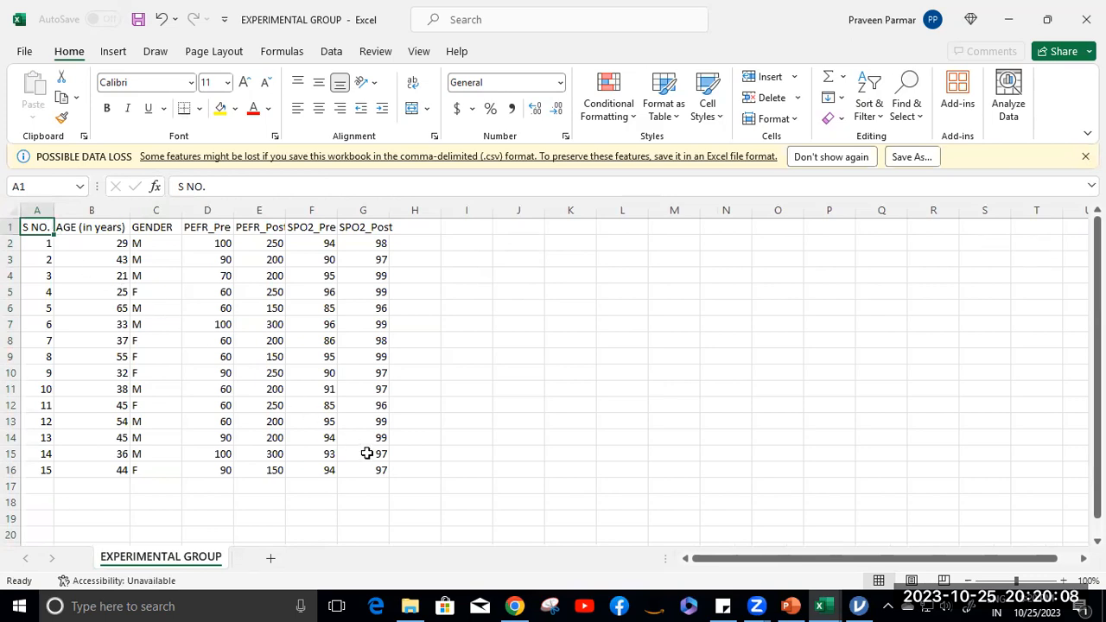
click(42, 242)
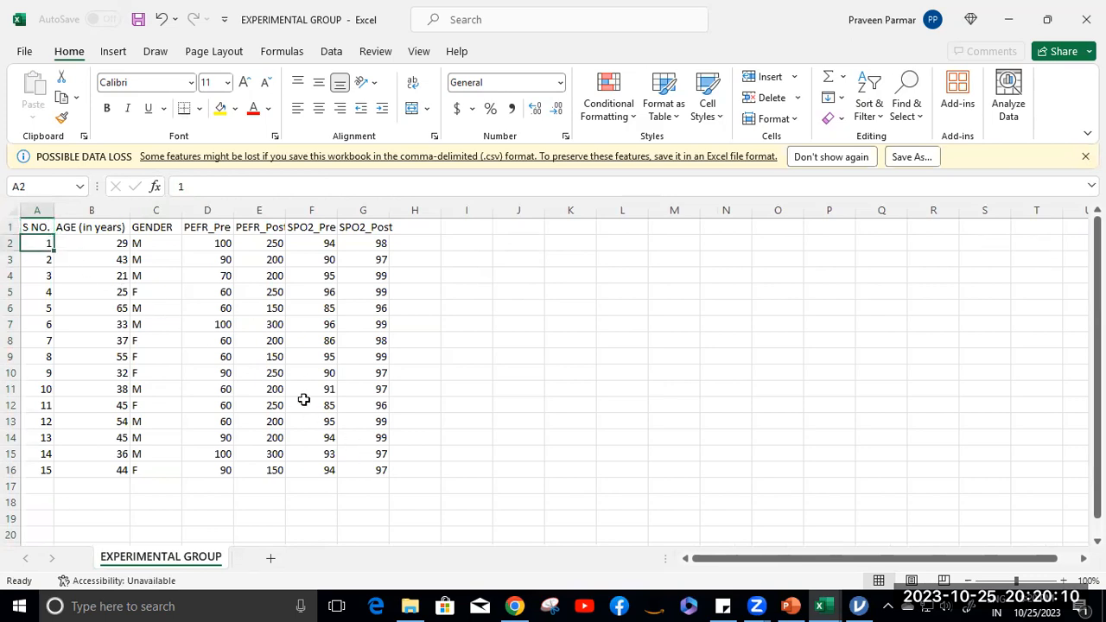
shift+click(373, 469)
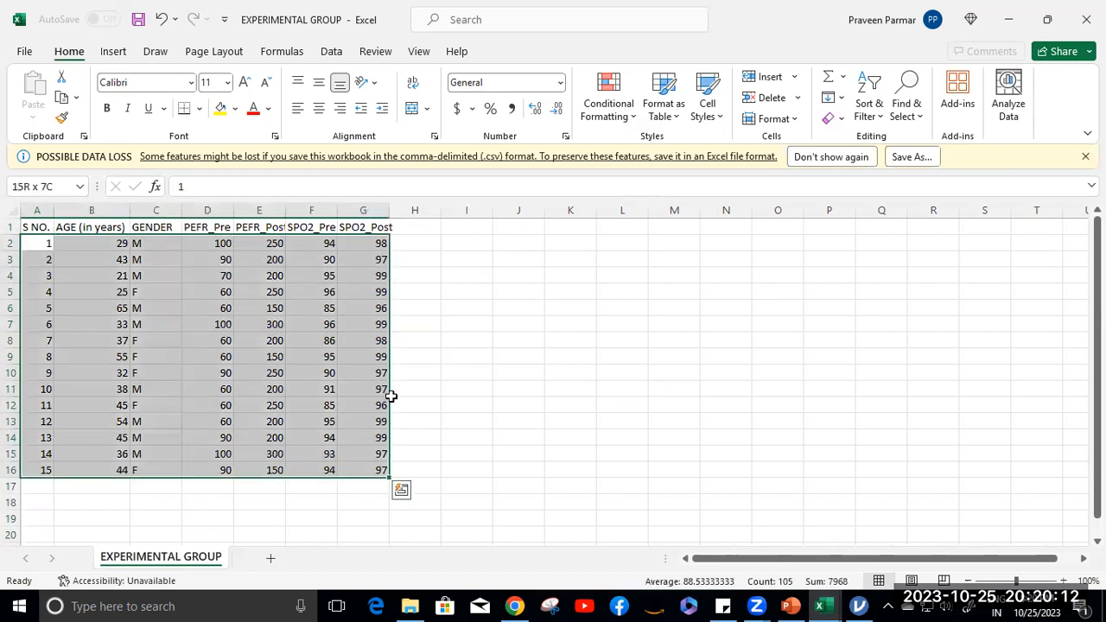
key(ctrl+c)
click(819, 606)
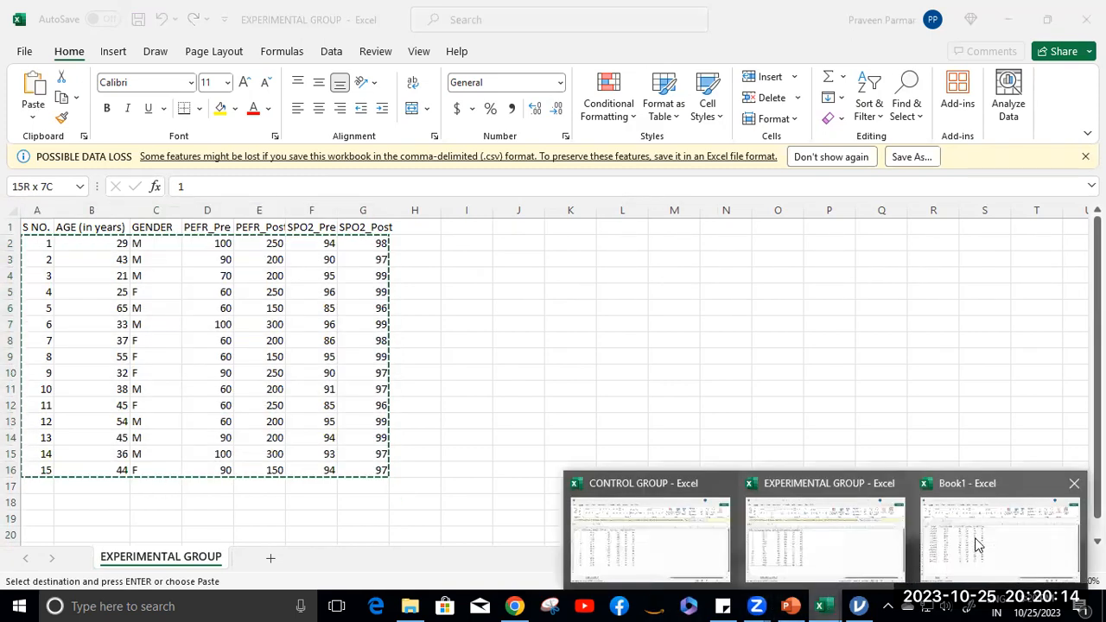
click(976, 545)
click(53, 460)
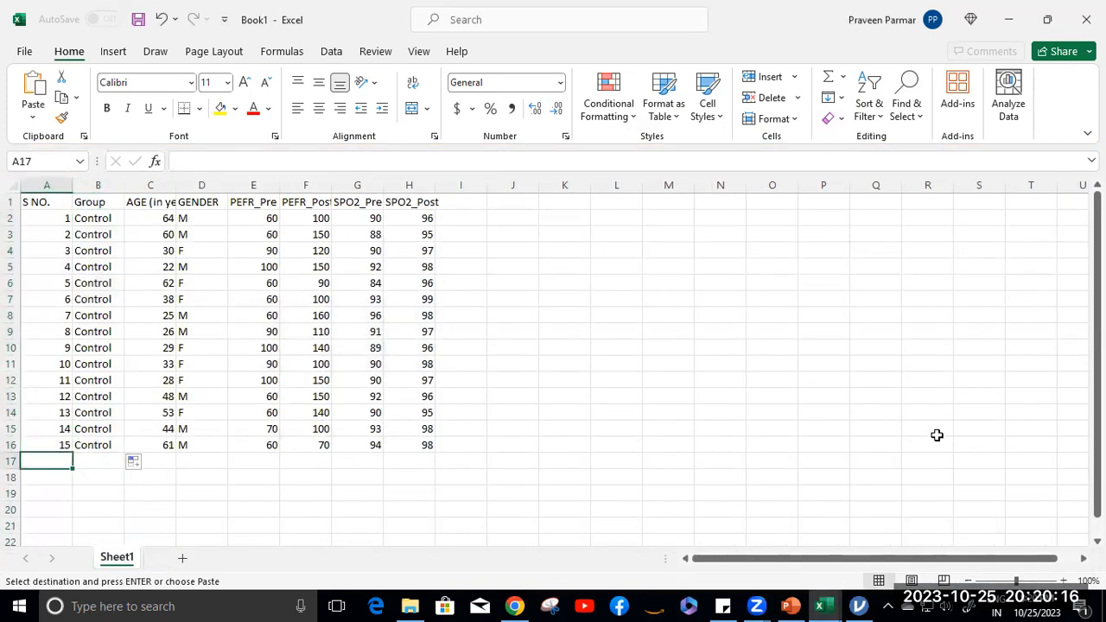
key(ctrl+v)
key(ctrl)
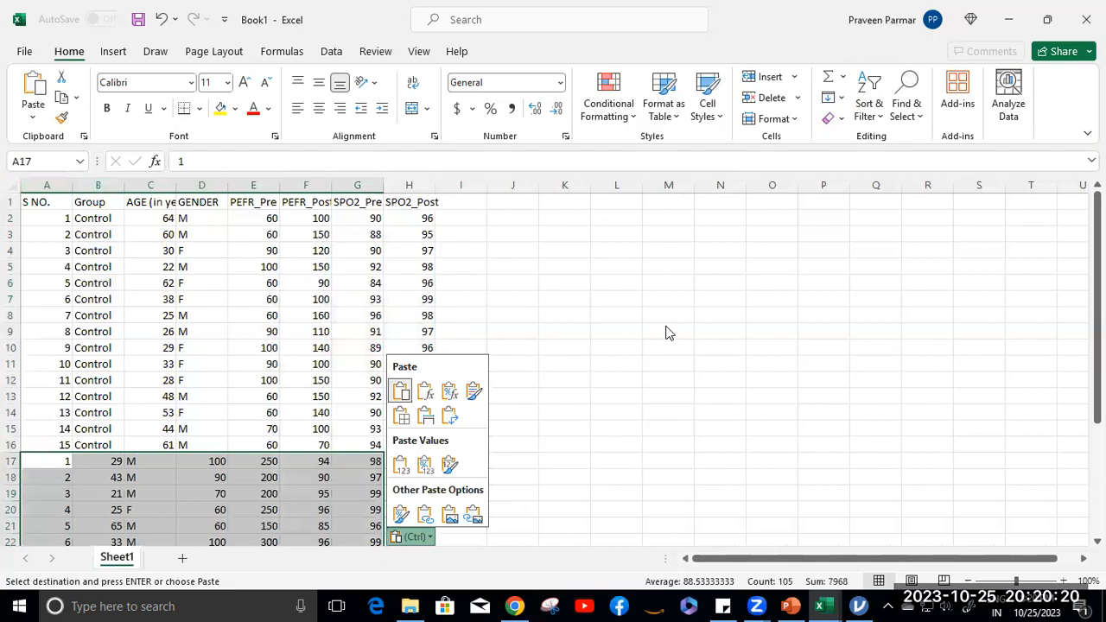
key(Escape)
Move the experimental data in B17:G31 one column over so it starts at cell C17, leaving the Group cells empty
scroll(161, 387, down, 2)
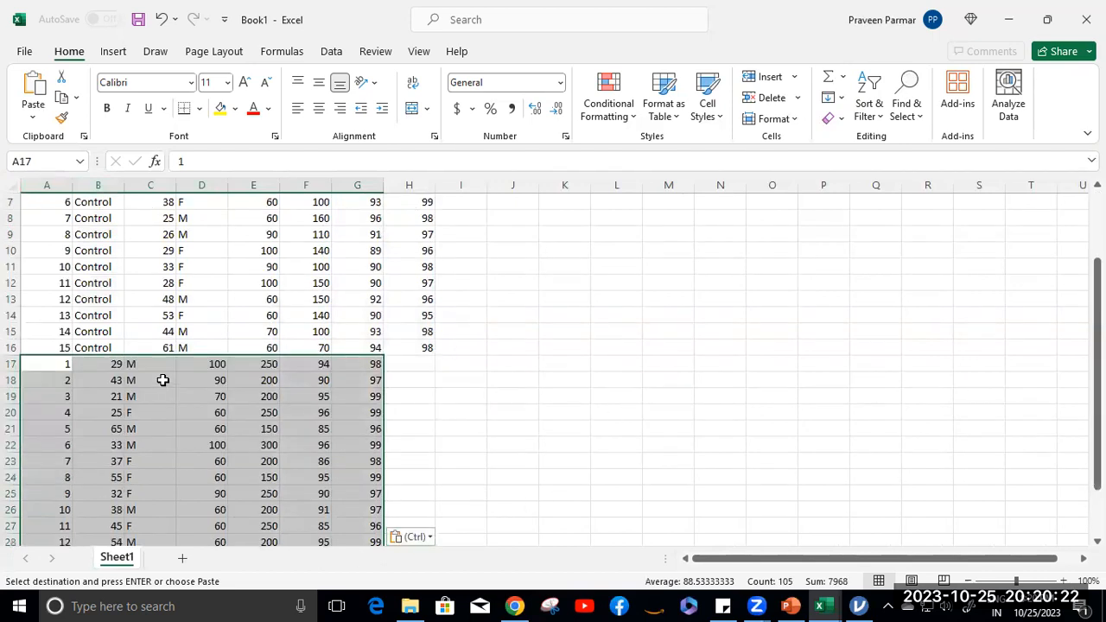
click(107, 365)
scroll(375, 444, down, 3)
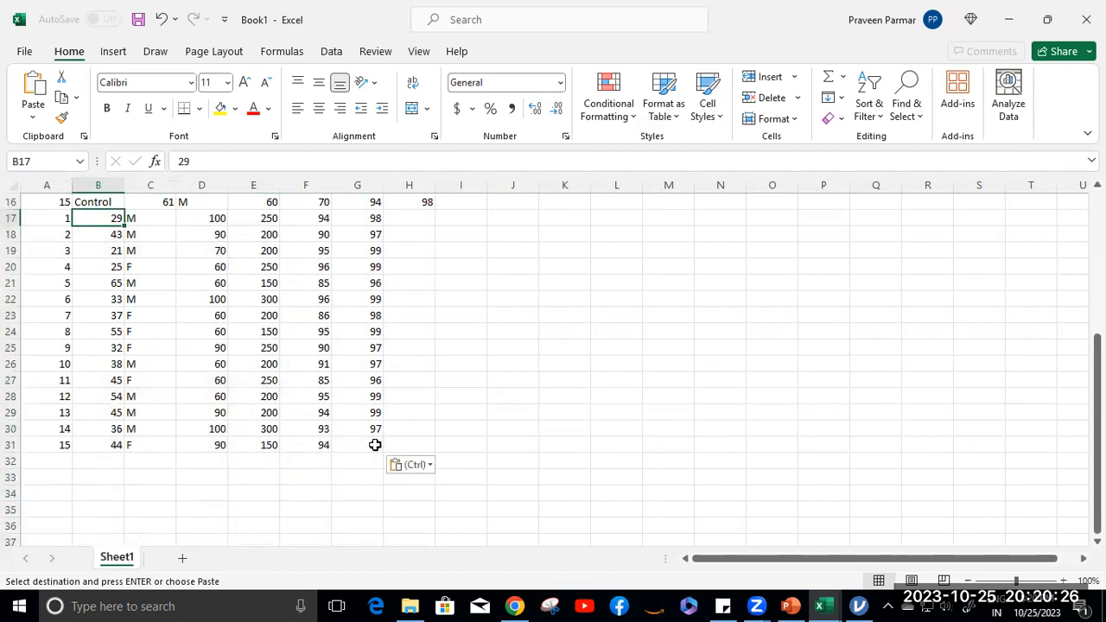
shift+click(376, 445)
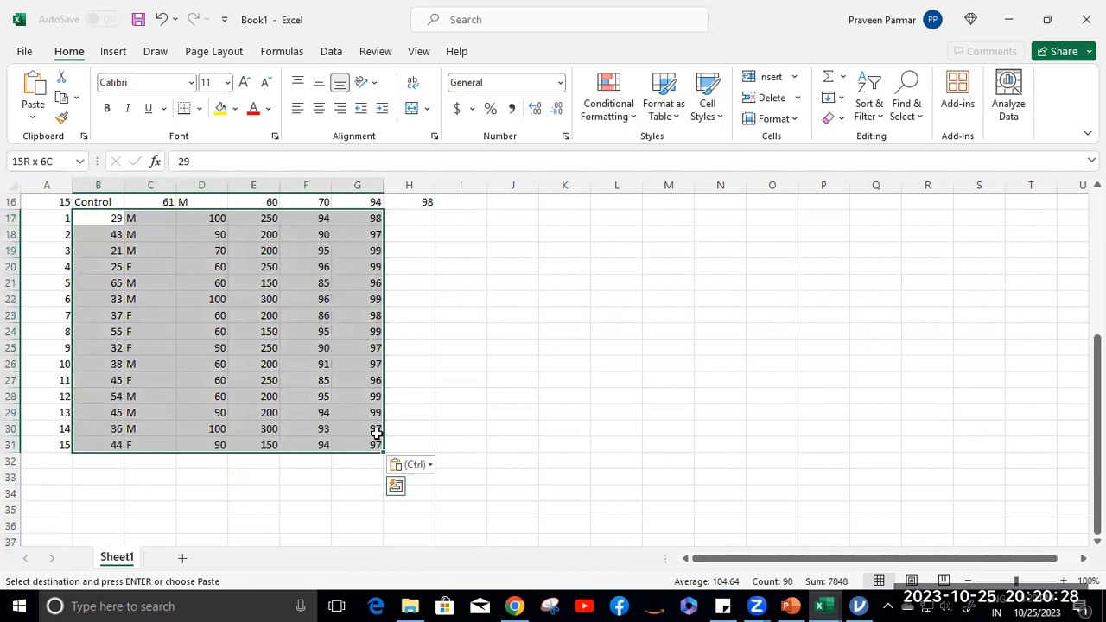
key(ctrl+c)
click(158, 218)
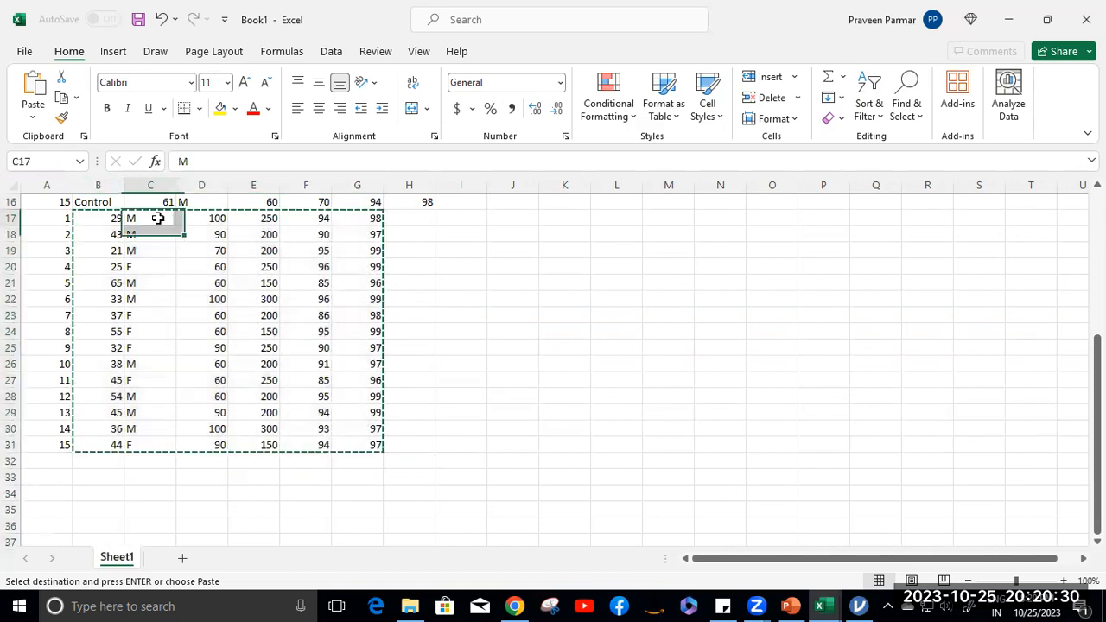
key(ctrl+v)
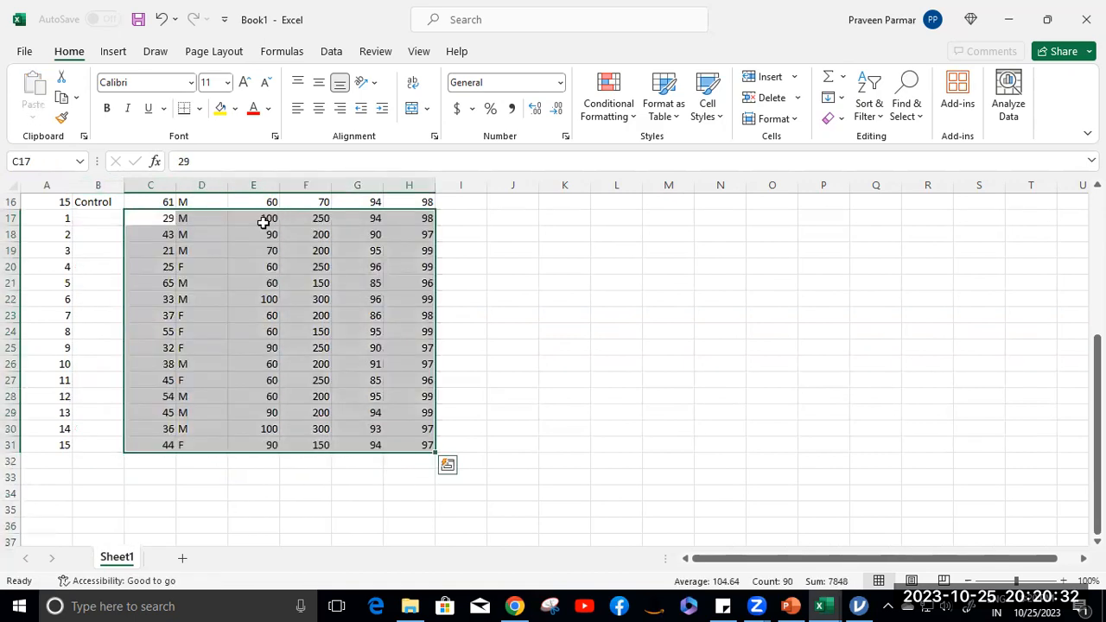
Enter Experimental in cell B17 and fill it down the Group column to row 31
click(113, 217)
text(E)
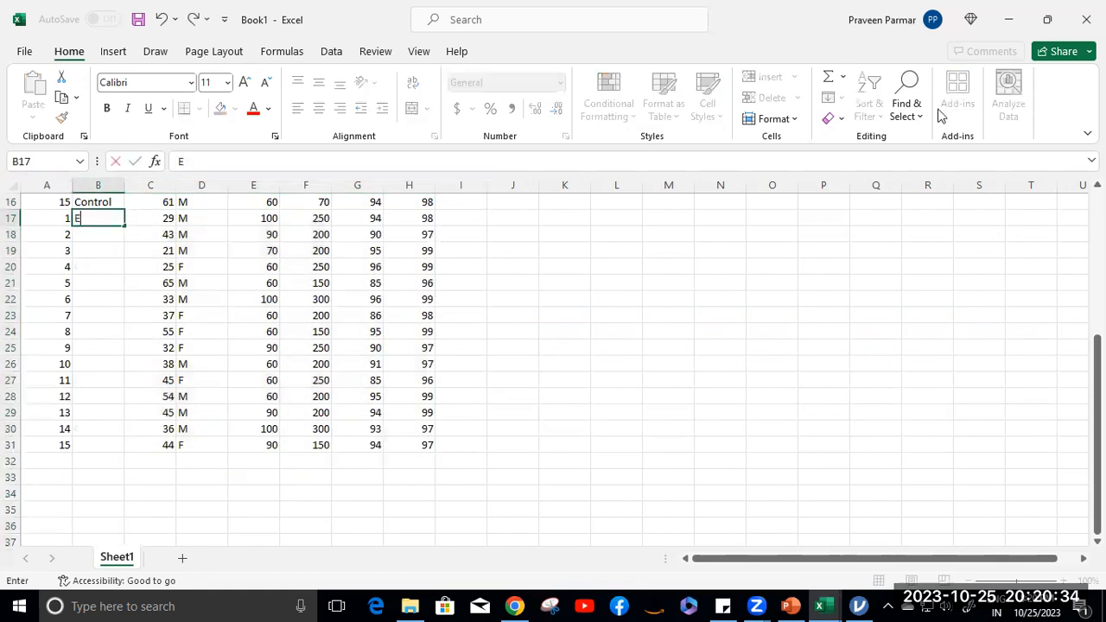
text(xperimental)
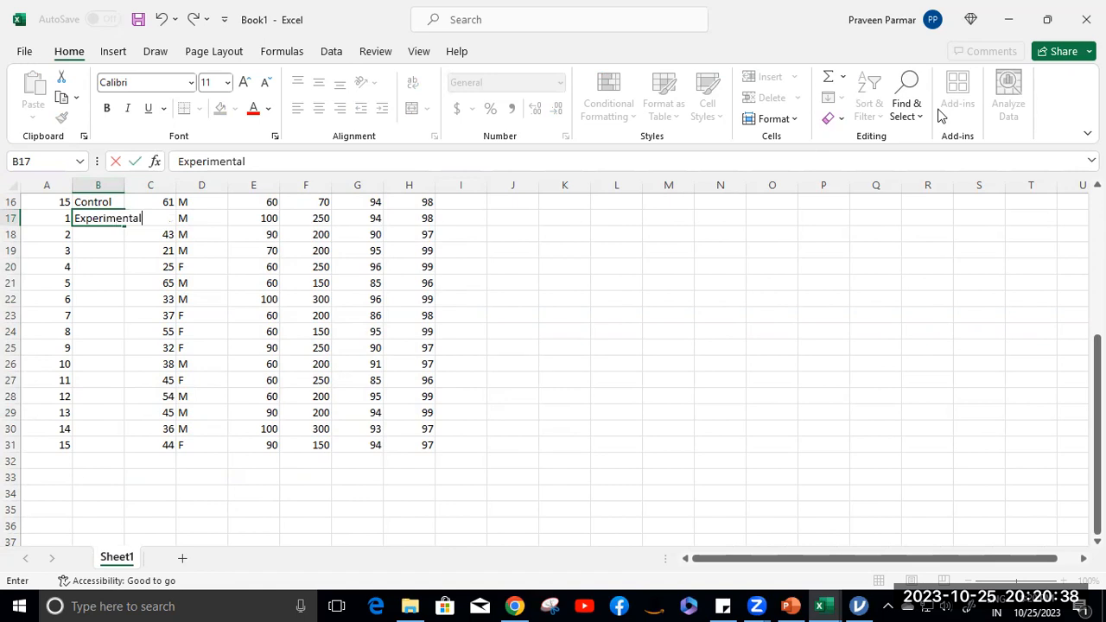
key(Return)
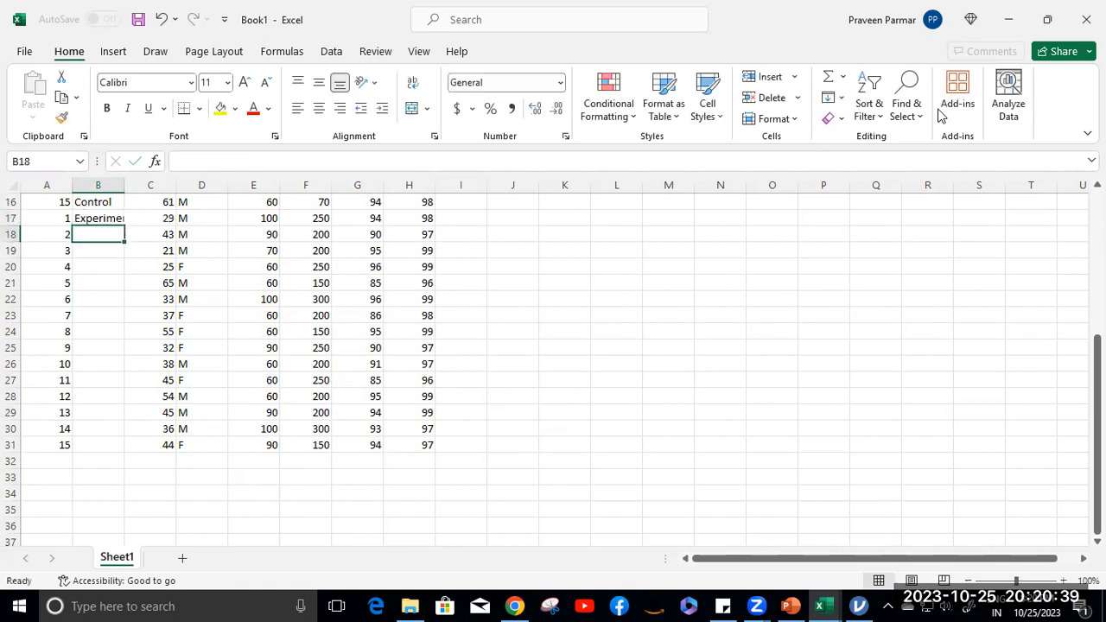
click(120, 218)
double_click(125, 225)
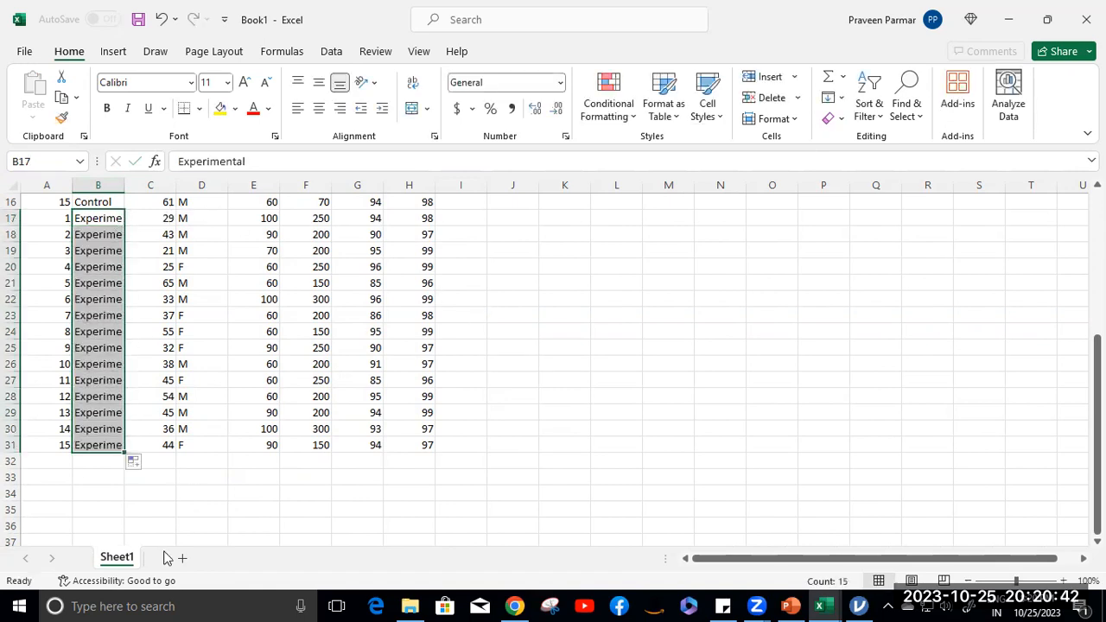
Continue the S NO. series from cells A15:A16 down to row 31 so the experimental rows are numbered 16 to 30
scroll(52, 210, up, 1)
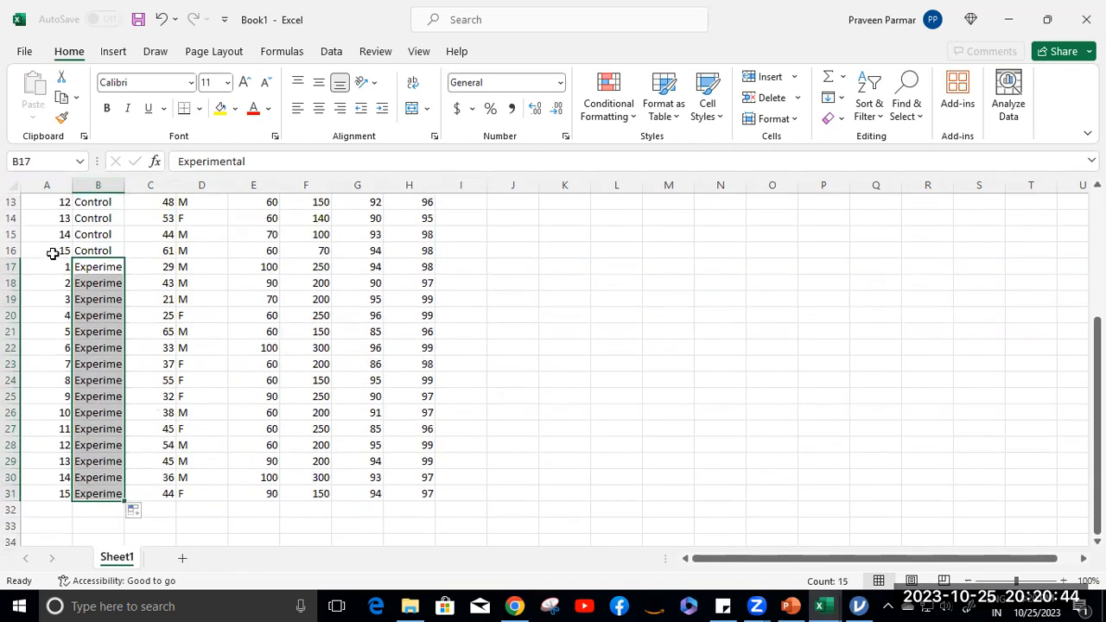
click(58, 233)
shift+click(58, 248)
drag(72, 259, 74, 509)
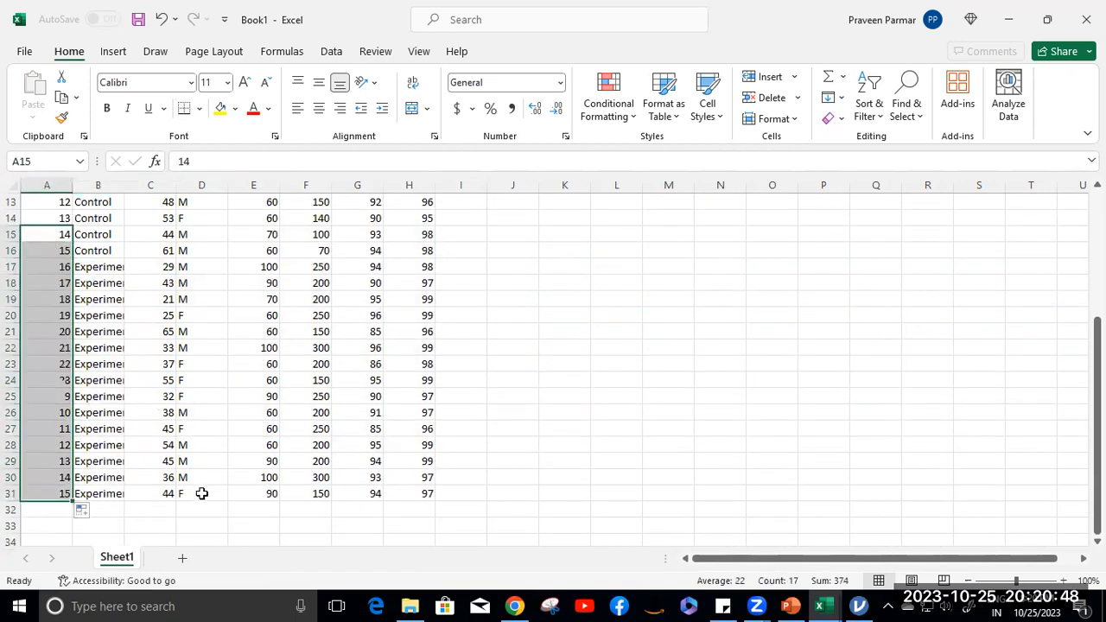
click(681, 482)
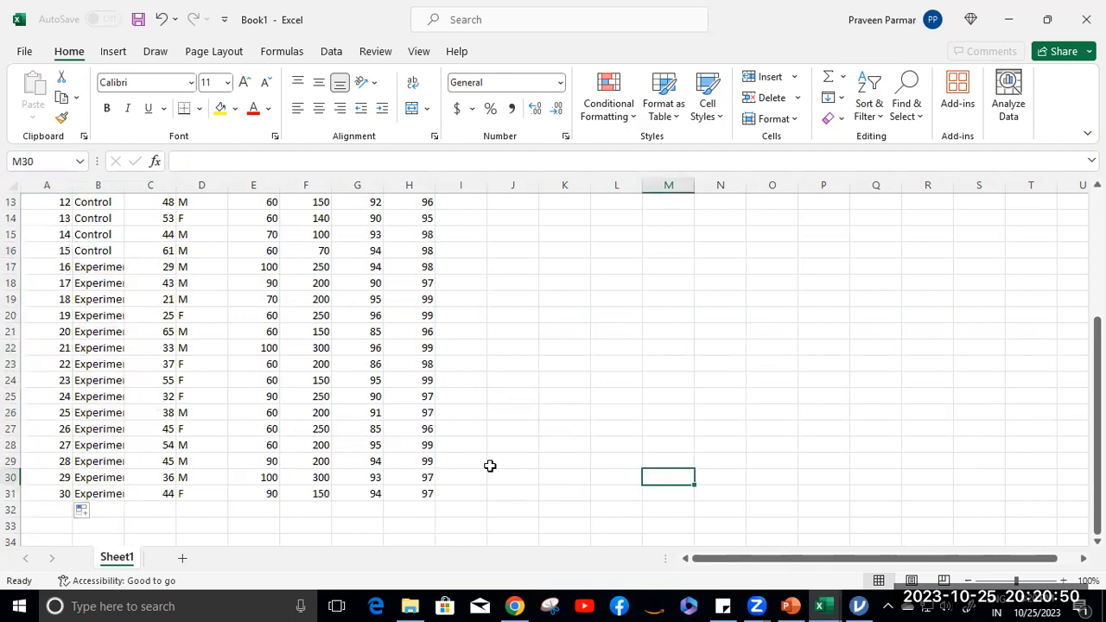
Start saving the new workbook and name the file combined data
scroll(556, 413, up, 4)
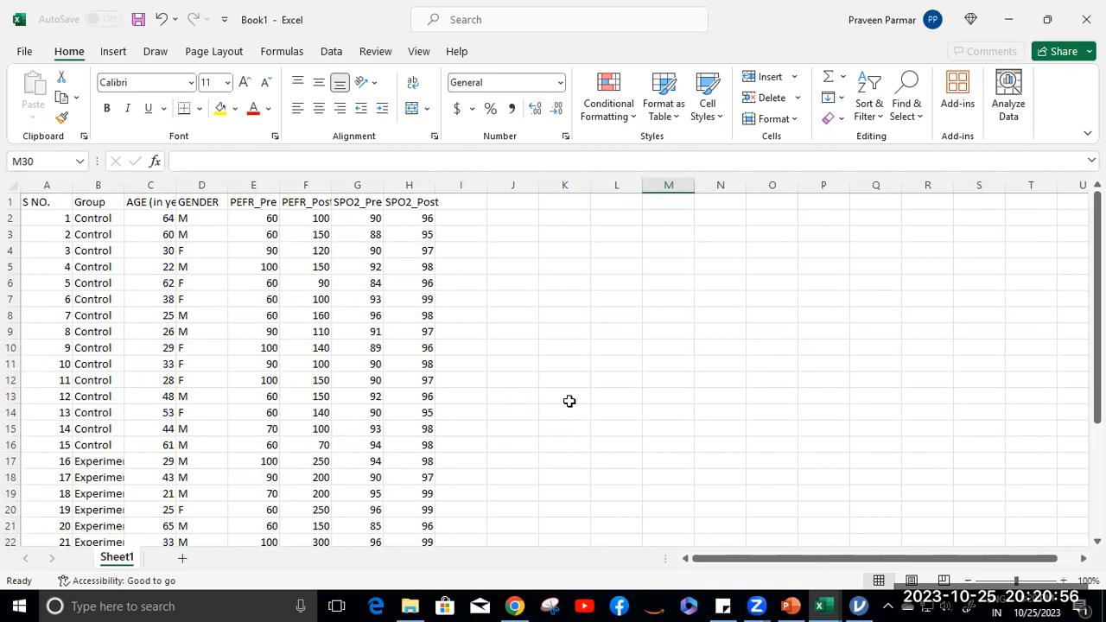
key(ctrl+s)
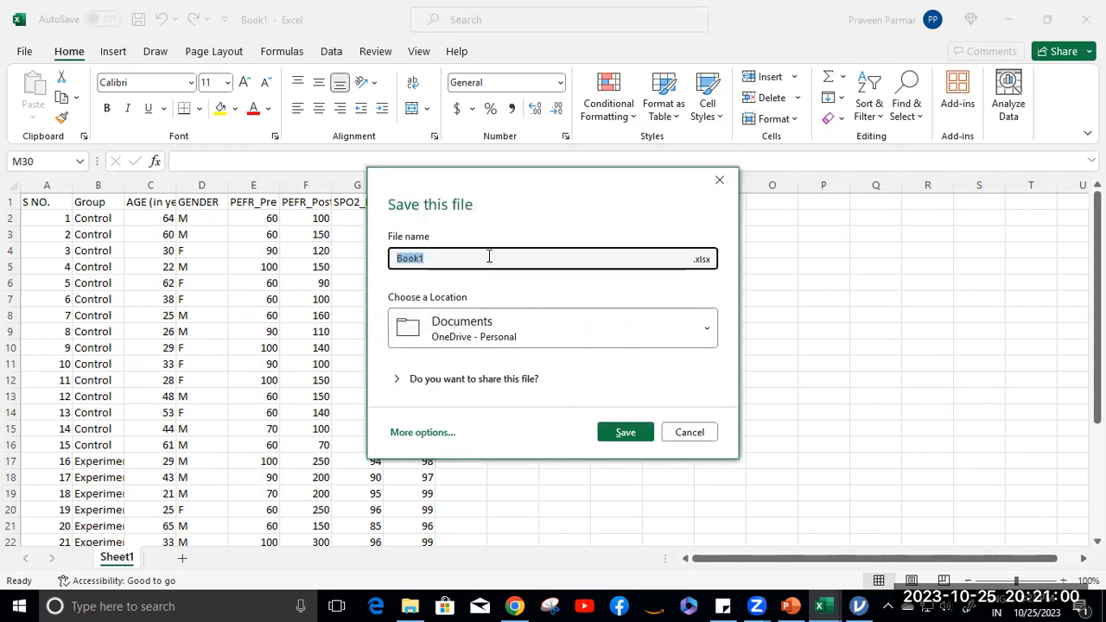
text(d)
text(ombinede)
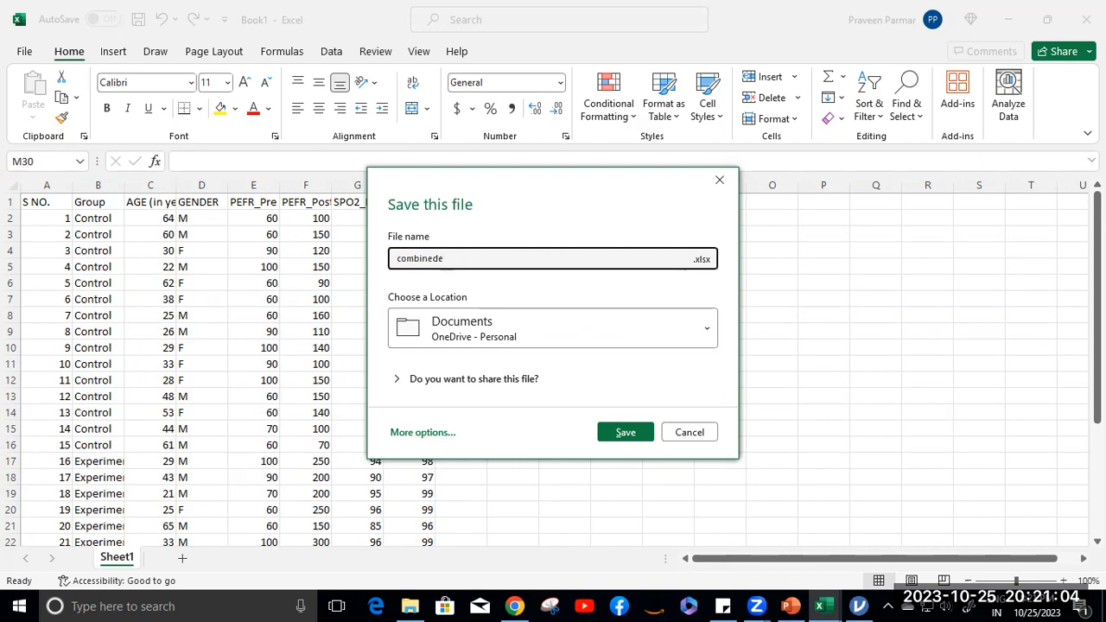
key(BackSpace)
text(data)
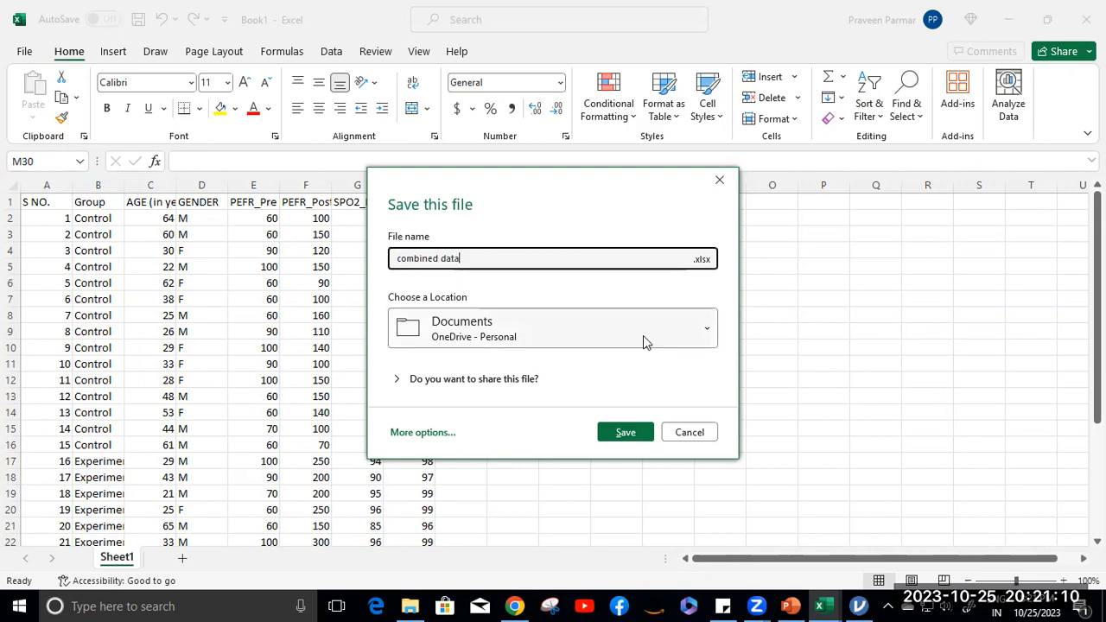
Save the combined data workbook to the Downloads folder as a CSV (Comma delimited) file
click(706, 335)
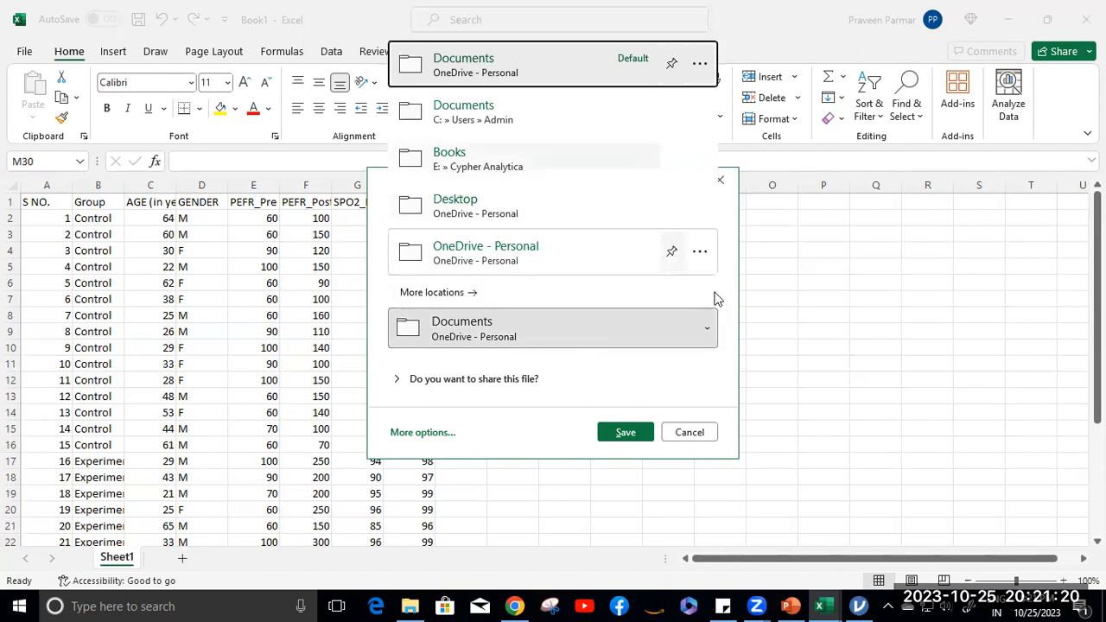
click(710, 324)
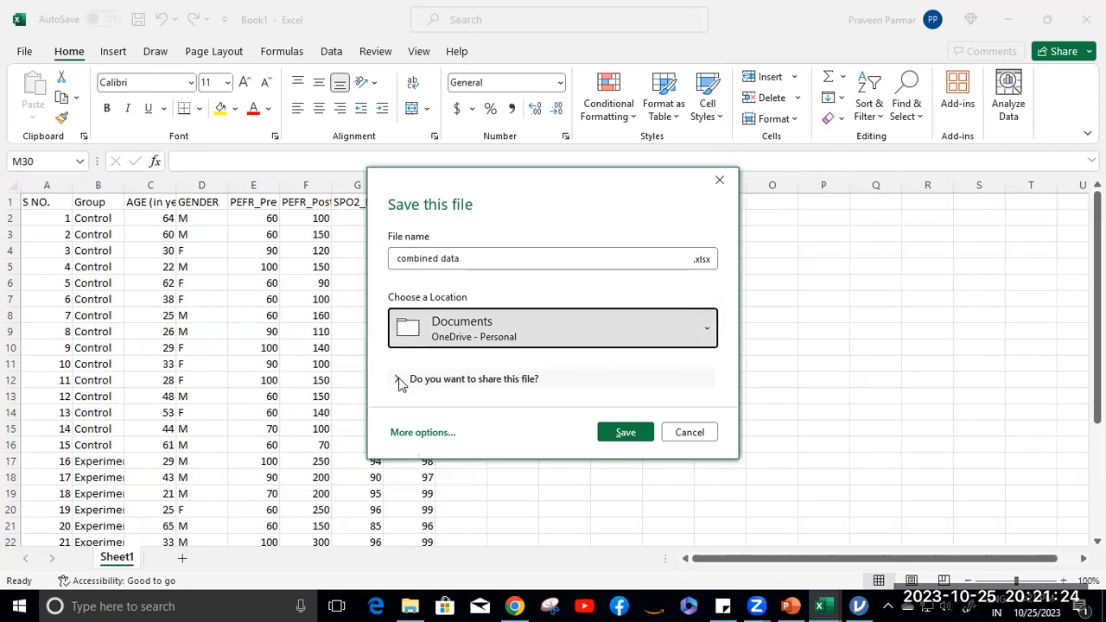
click(422, 432)
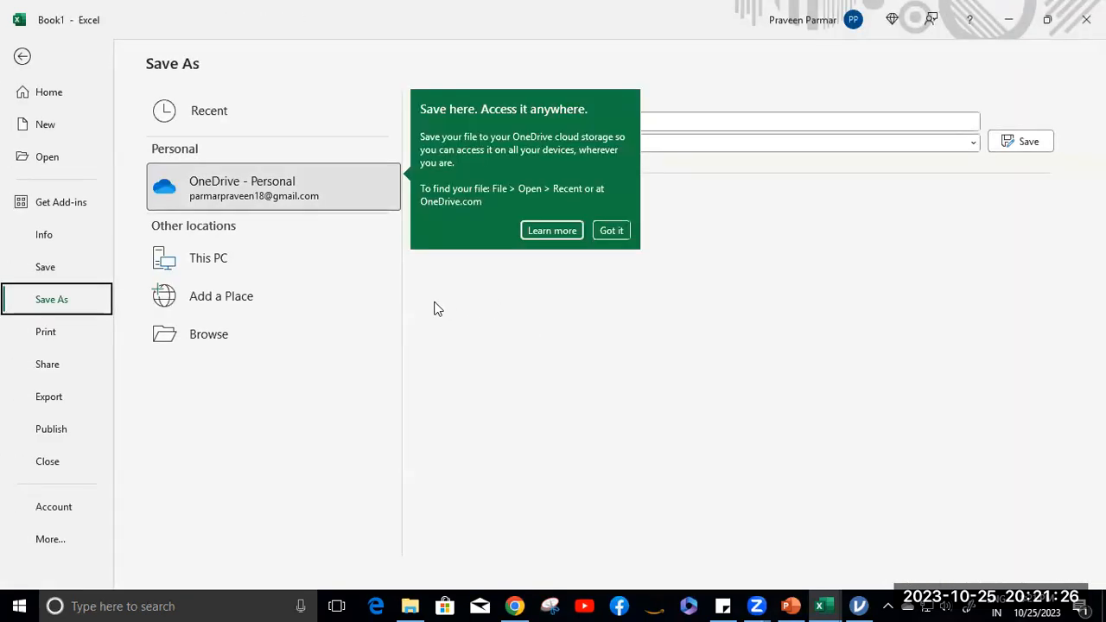
click(612, 231)
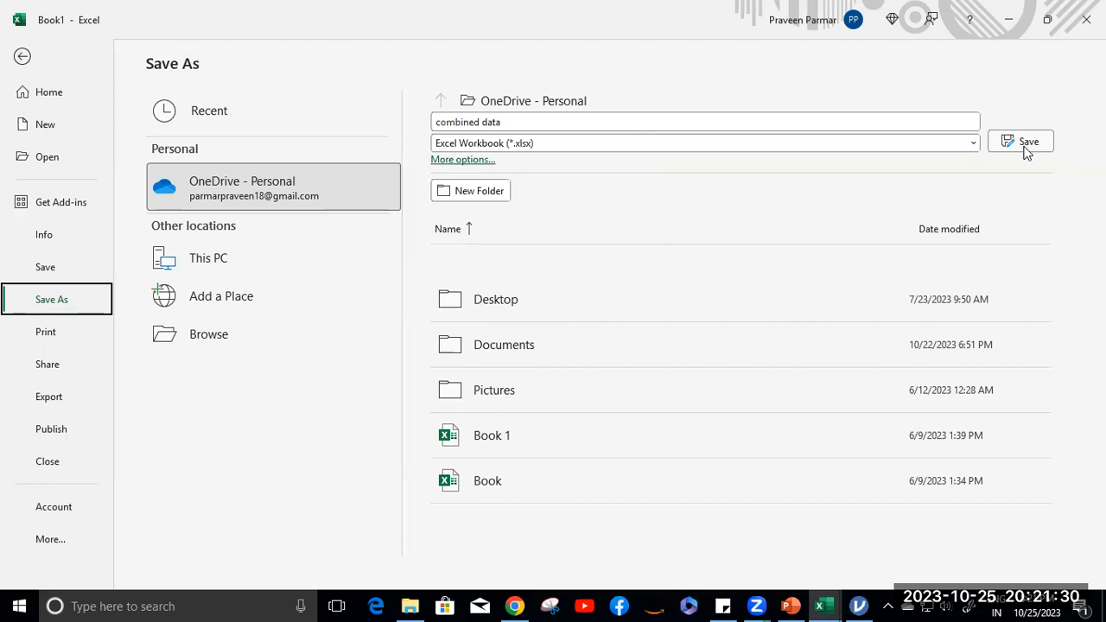
click(245, 334)
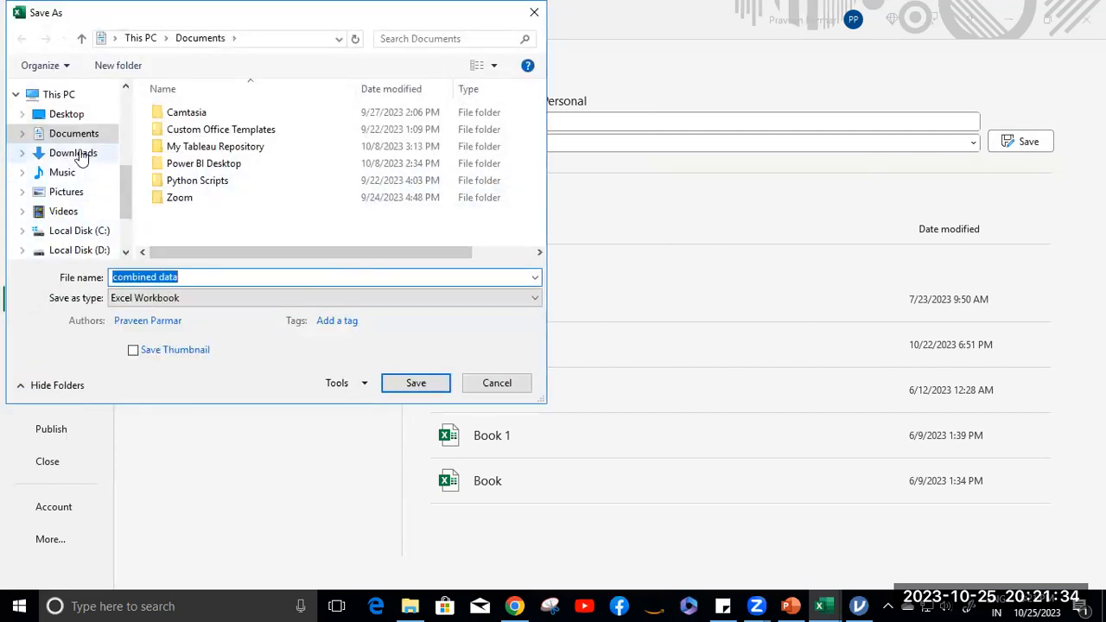
click(76, 150)
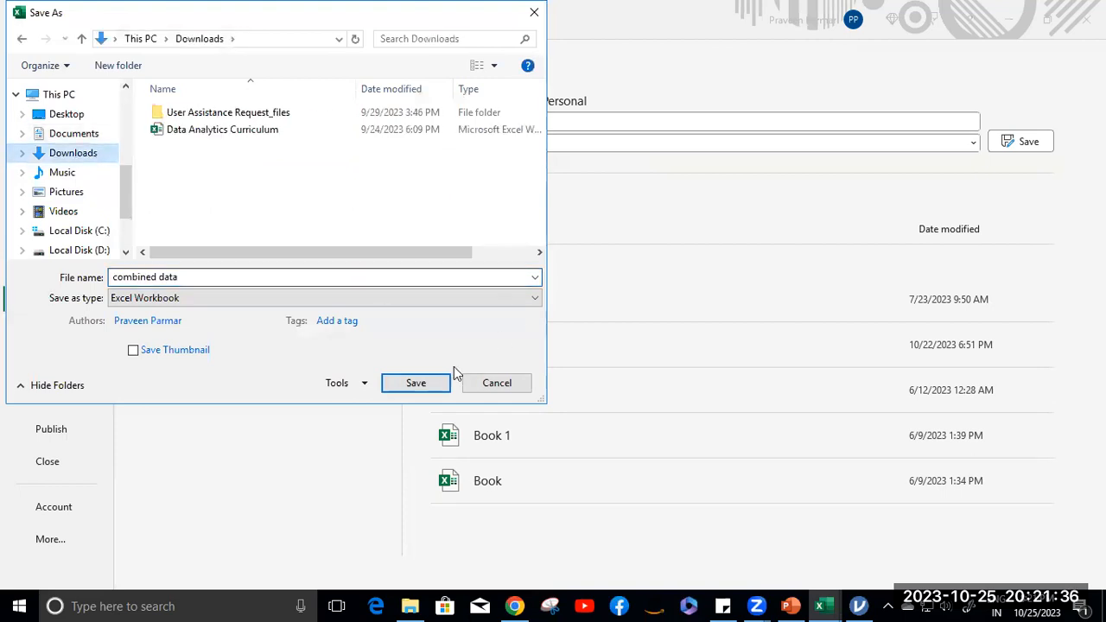
click(535, 301)
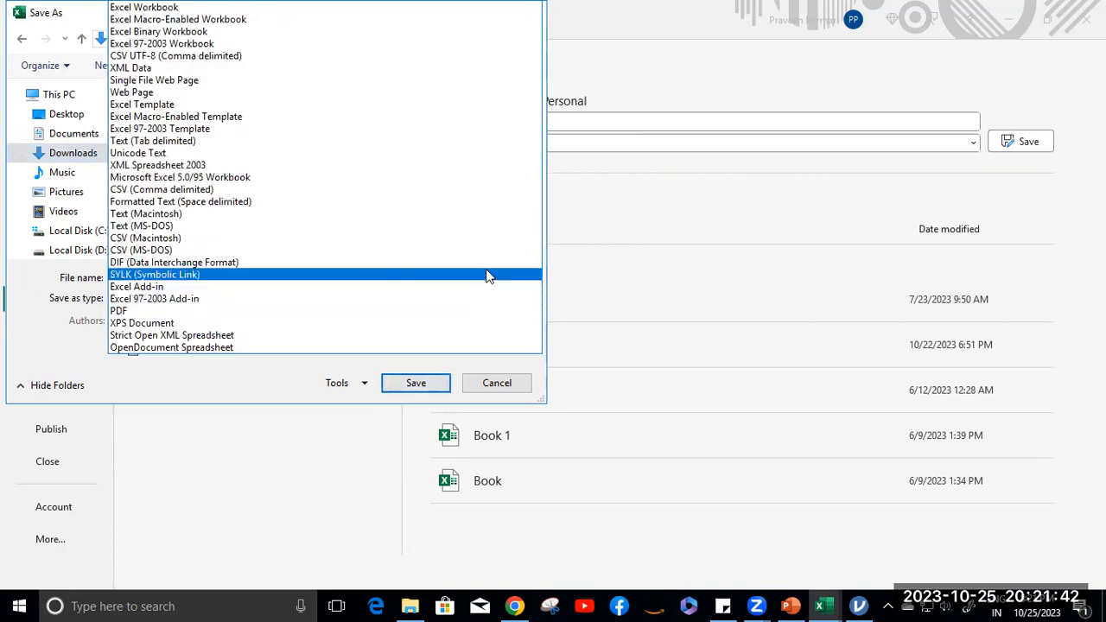
click(474, 190)
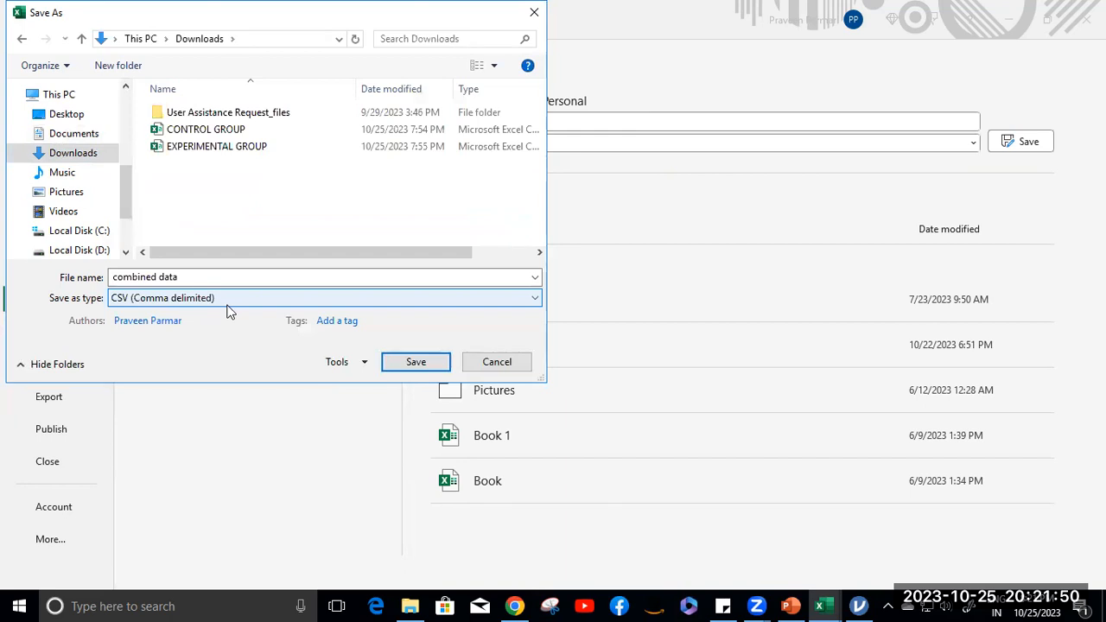
click(415, 364)
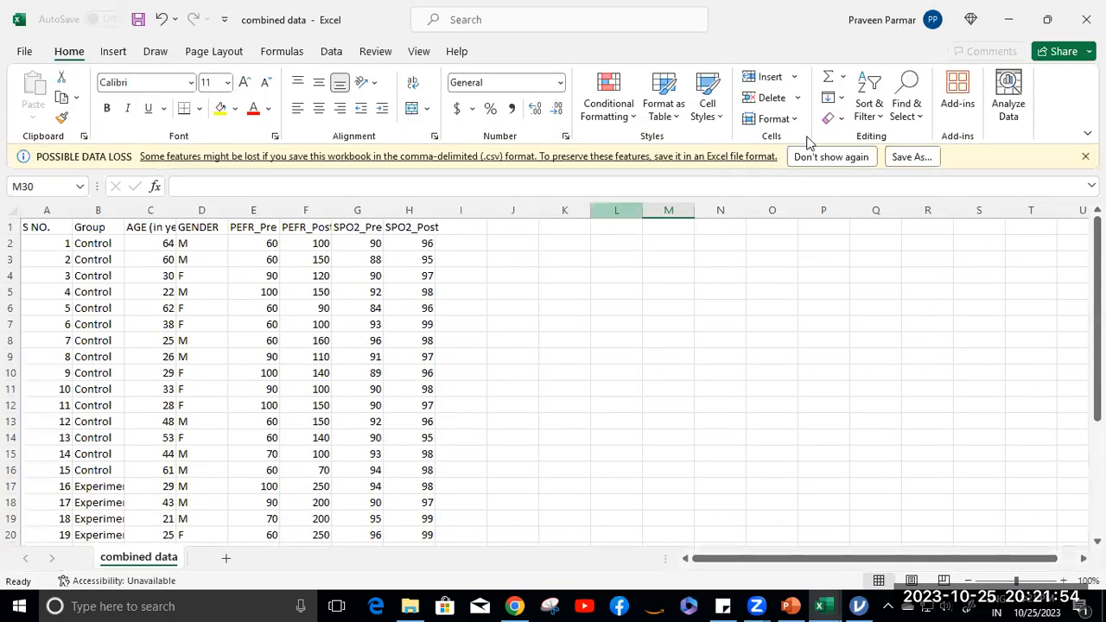
Switch to jamovi, create a new empty data file, and bring its untitled window to the front
click(858, 605)
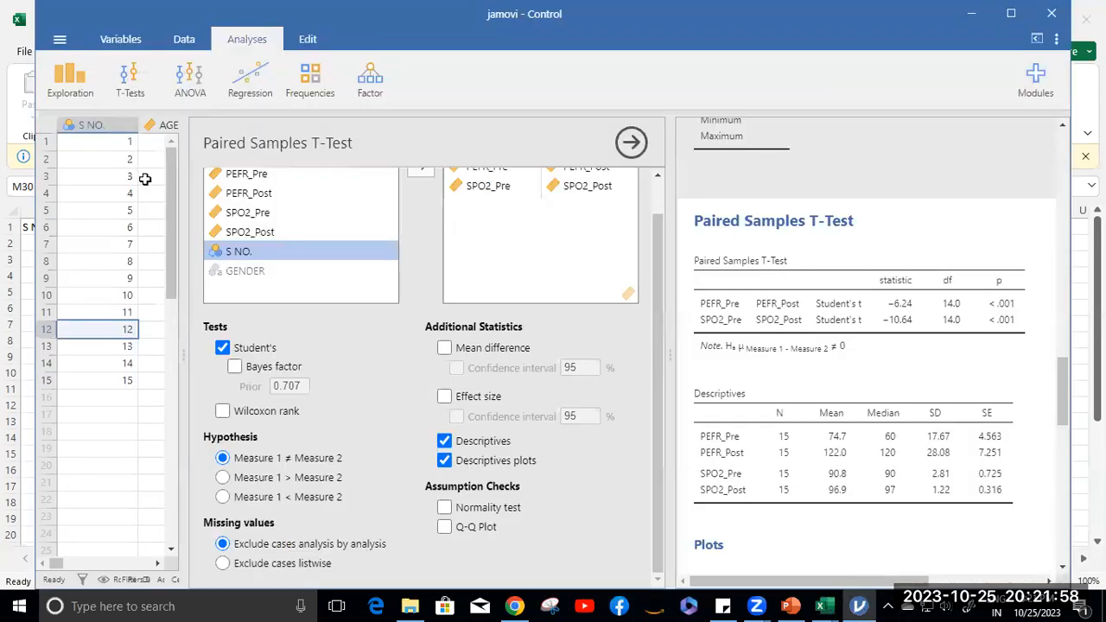
click(59, 39)
click(72, 119)
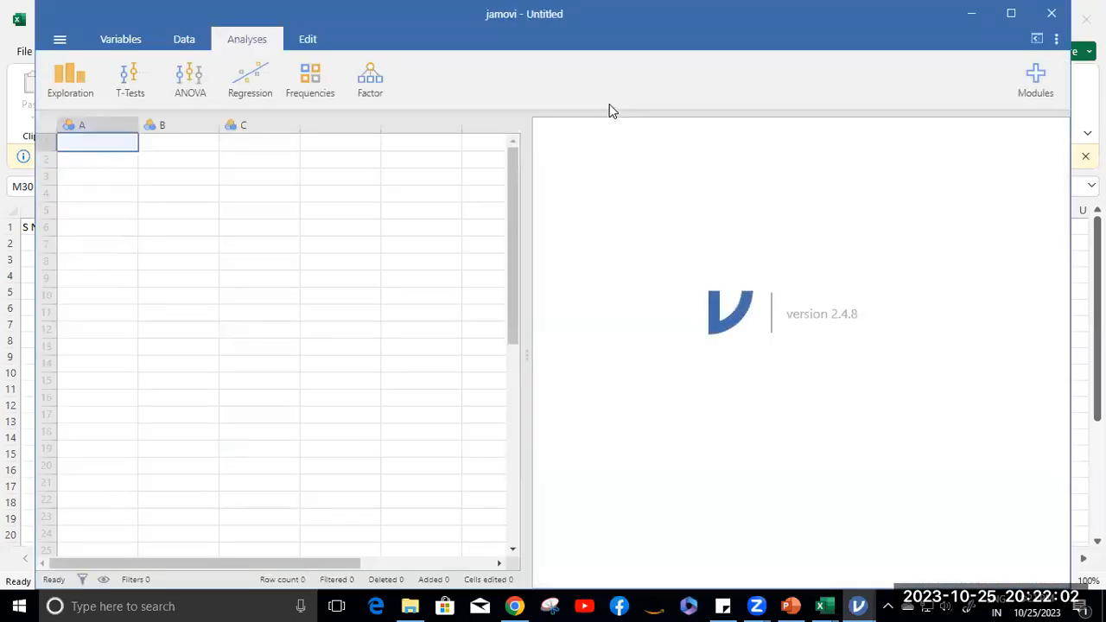
mouse_move(858, 605)
click(778, 531)
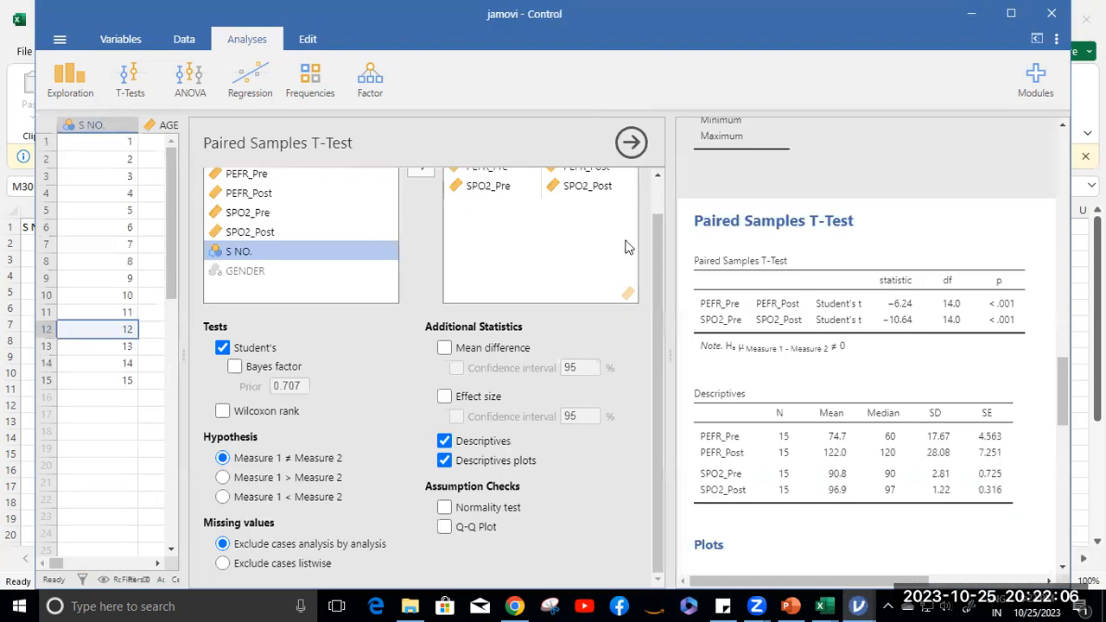
mouse_move(858, 605)
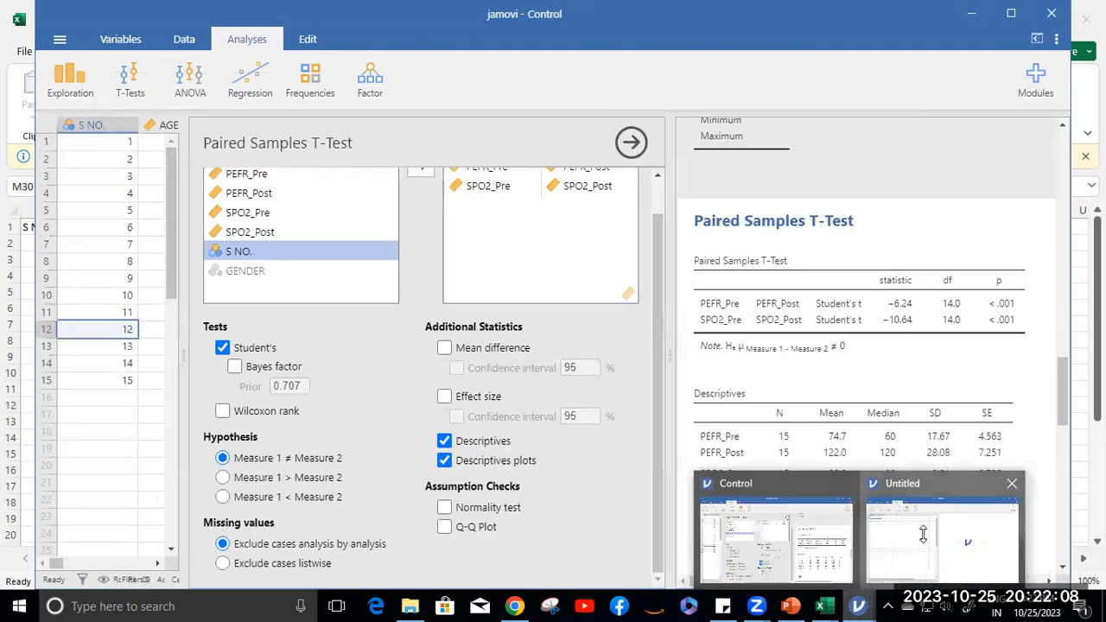
click(922, 534)
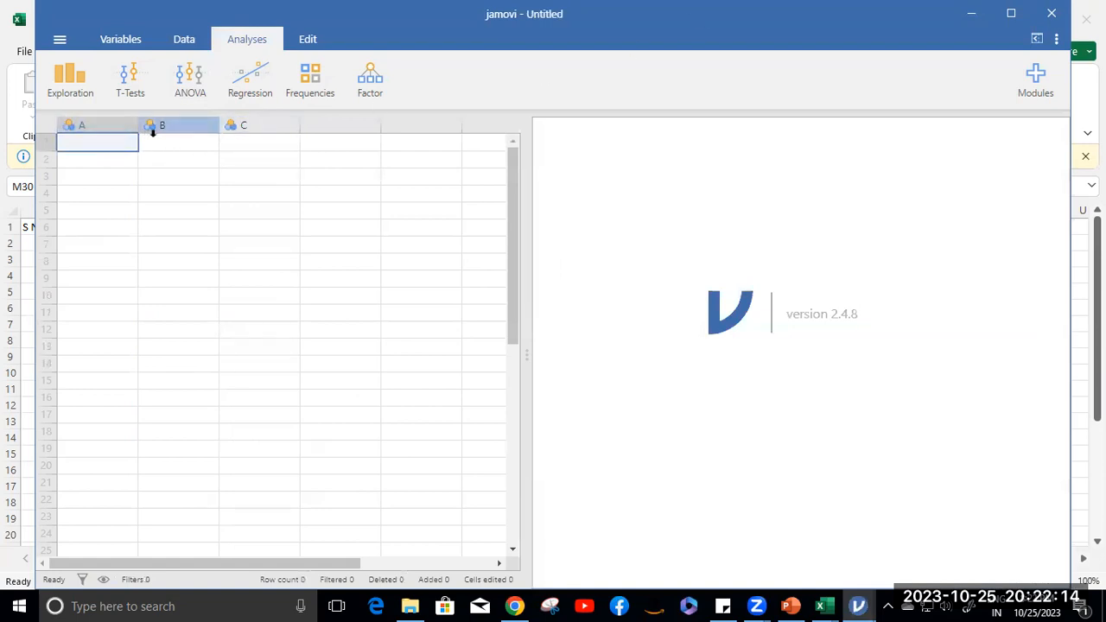
Save the untitled jamovi file in the Documents folder under the name Combined
click(62, 49)
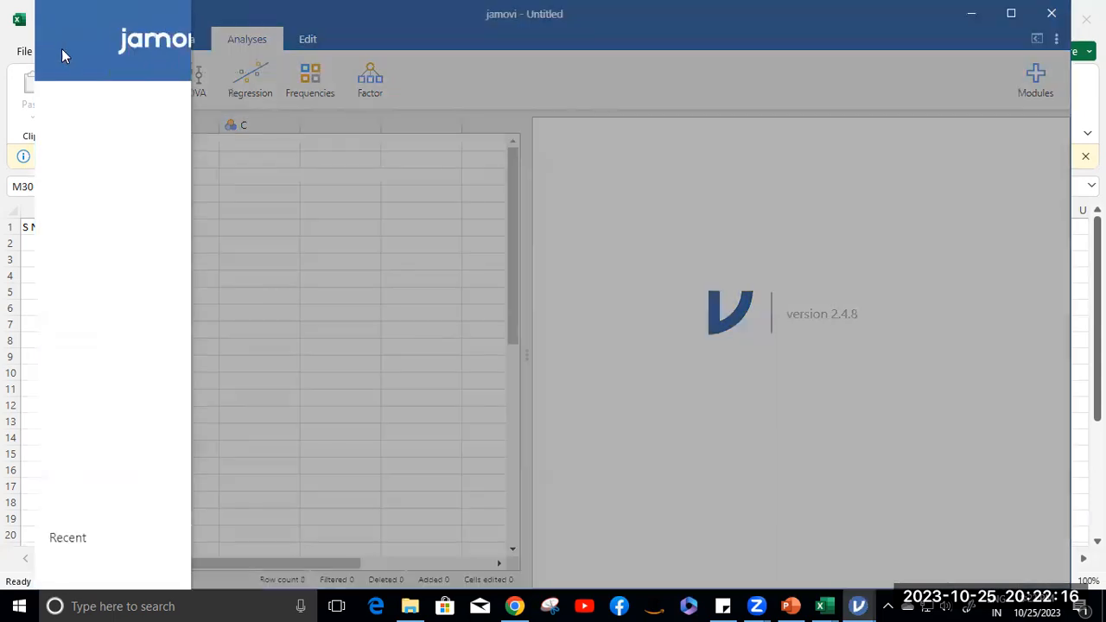
click(77, 226)
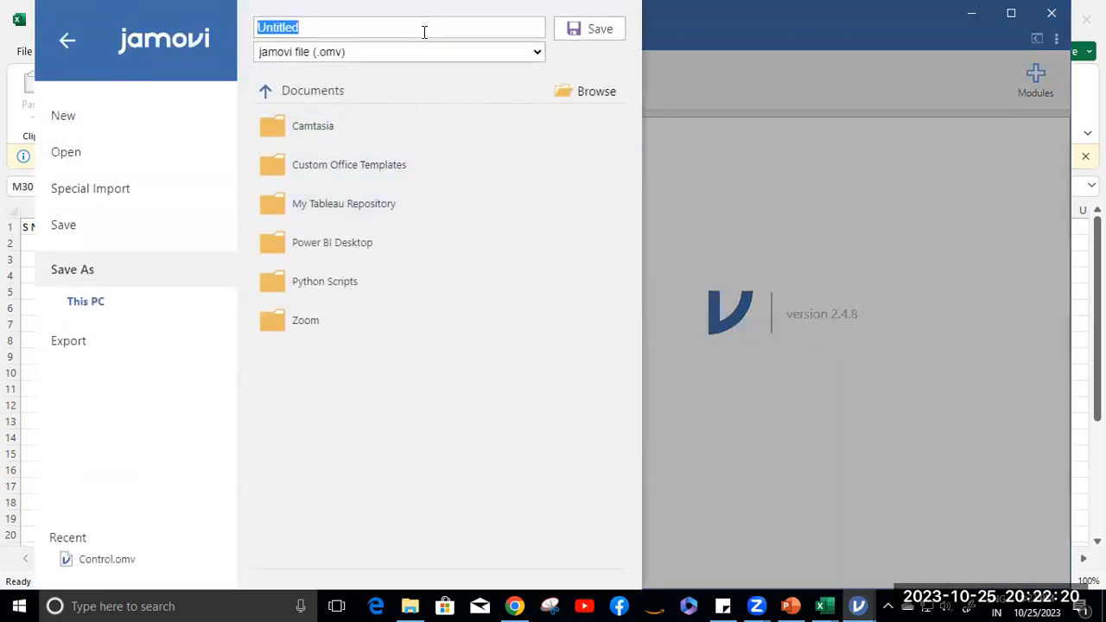
text(Combine)
key(Return)
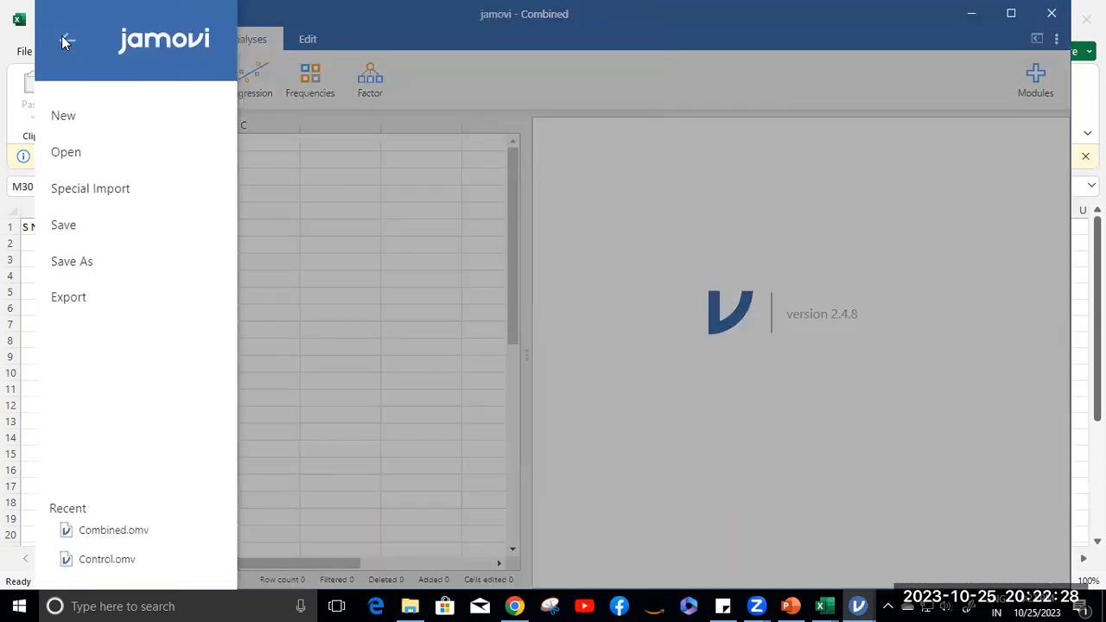
Import the combined data CSV file from the Downloads folder into the Combined jamovi file
click(80, 188)
click(584, 33)
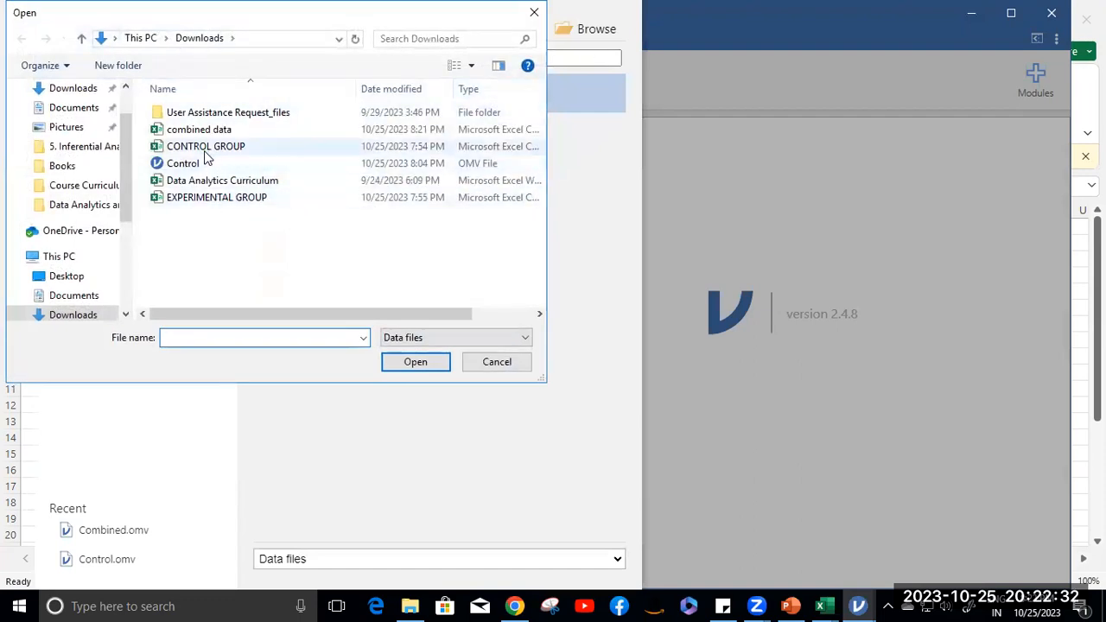
click(204, 130)
click(406, 370)
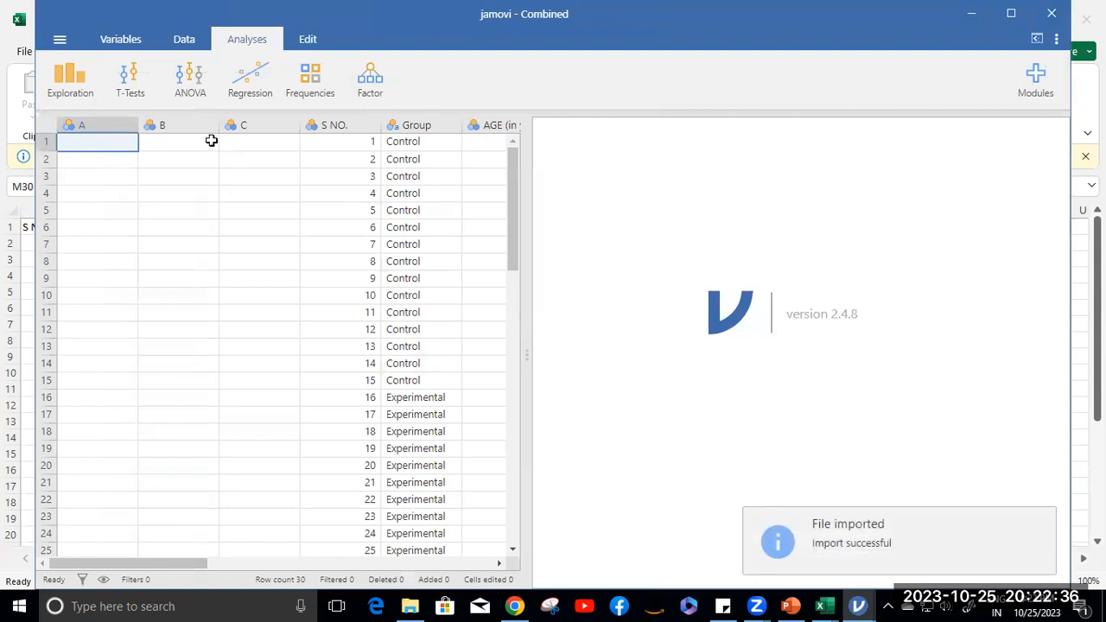
Delete the empty variables A, B and C so the data set starts with the S NO. column
click(106, 126)
shift+click(281, 123)
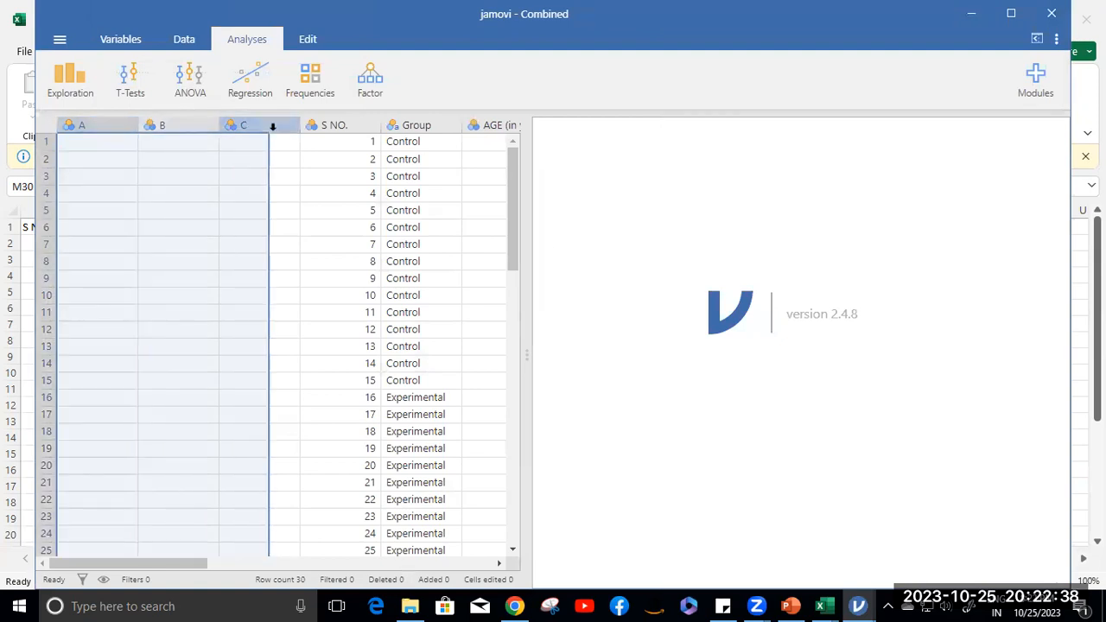
click(184, 38)
click(423, 85)
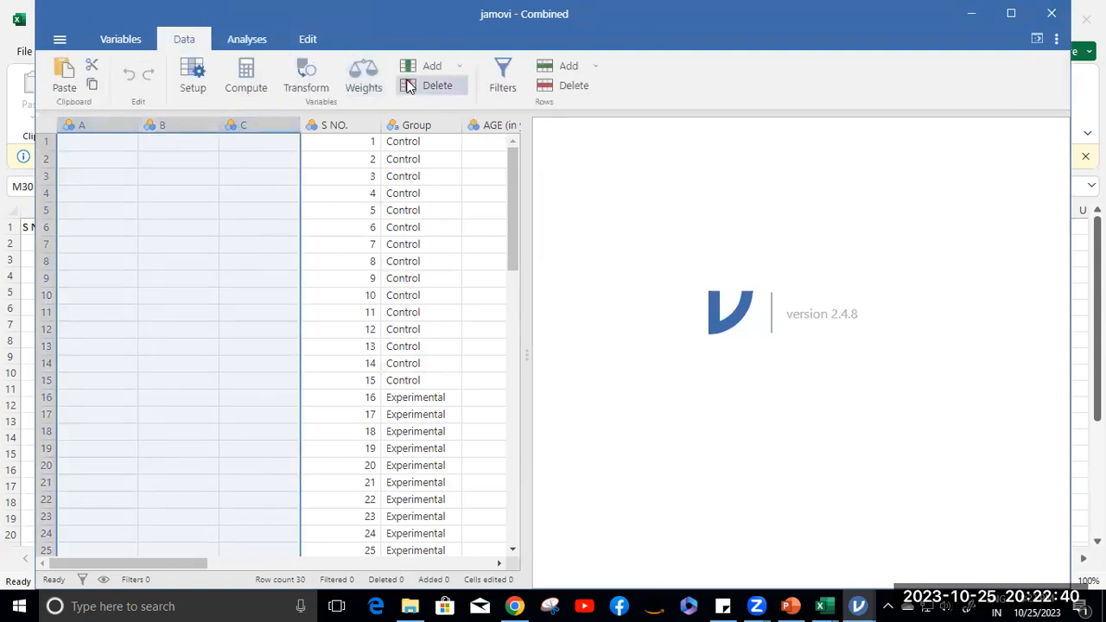
click(505, 155)
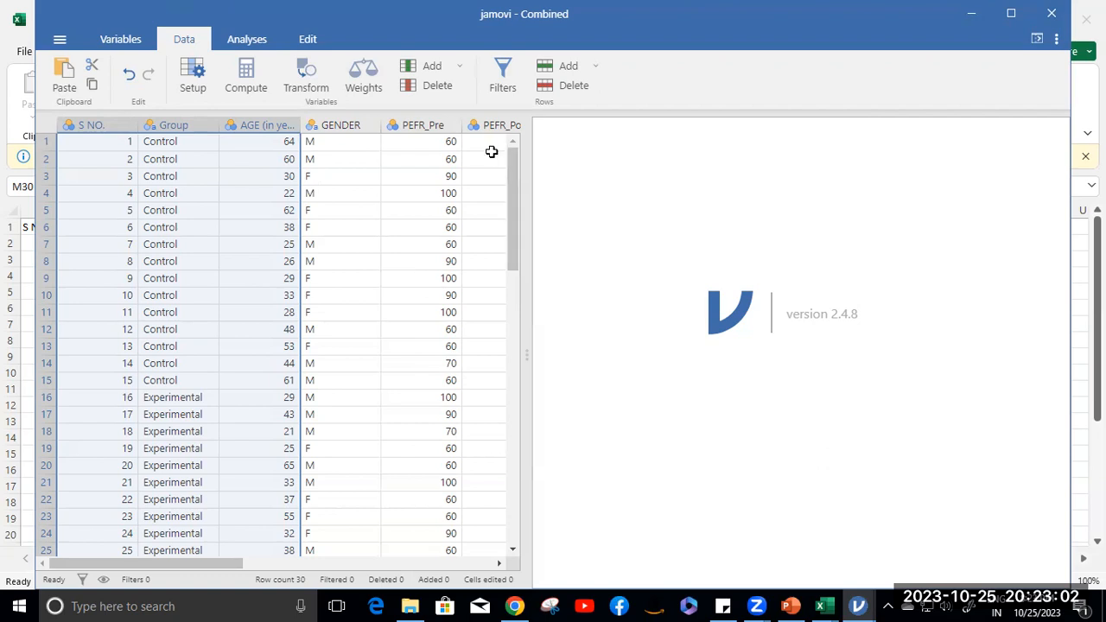
click(192, 276)
click(206, 203)
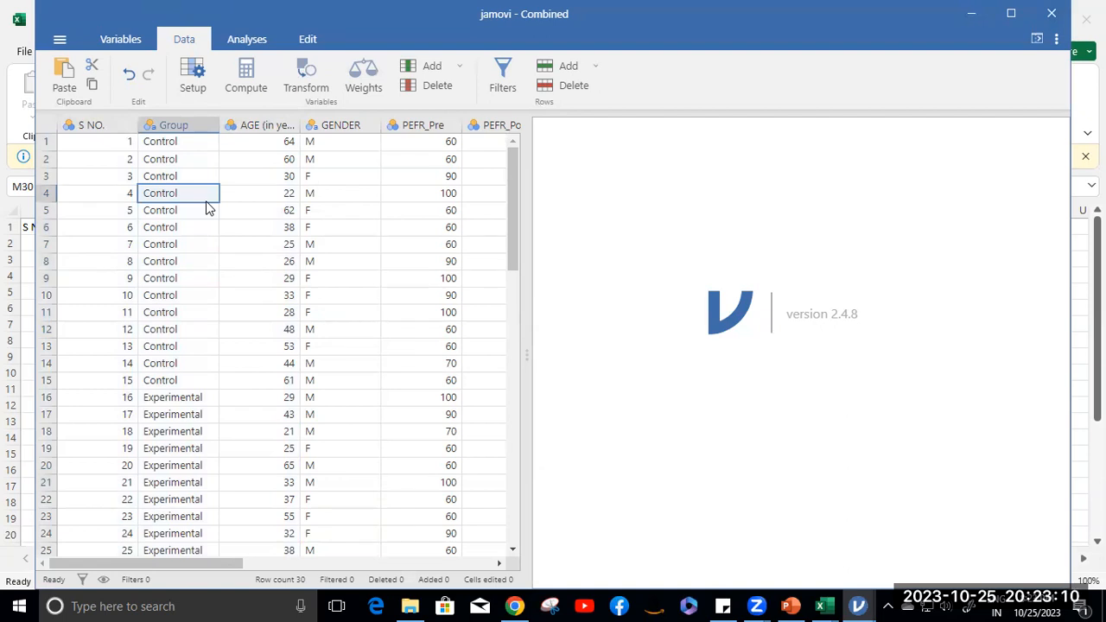
Run an Independent Samples T-Test with PEFR_Post and SPO2_Post as dependent variables and Group as the grouping variable
click(235, 39)
click(132, 81)
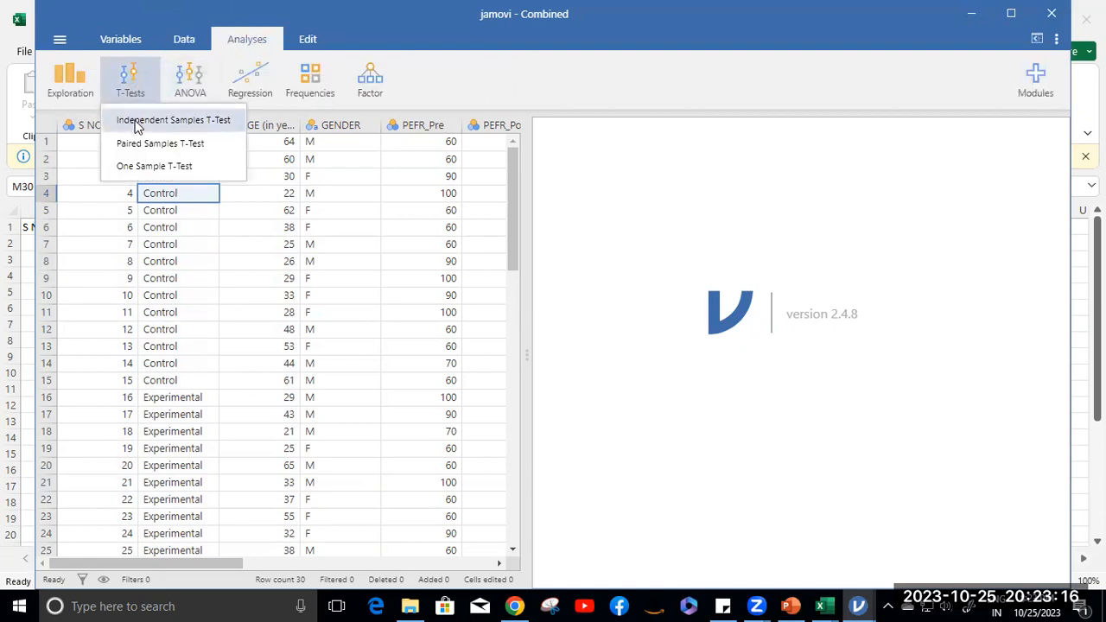
click(135, 122)
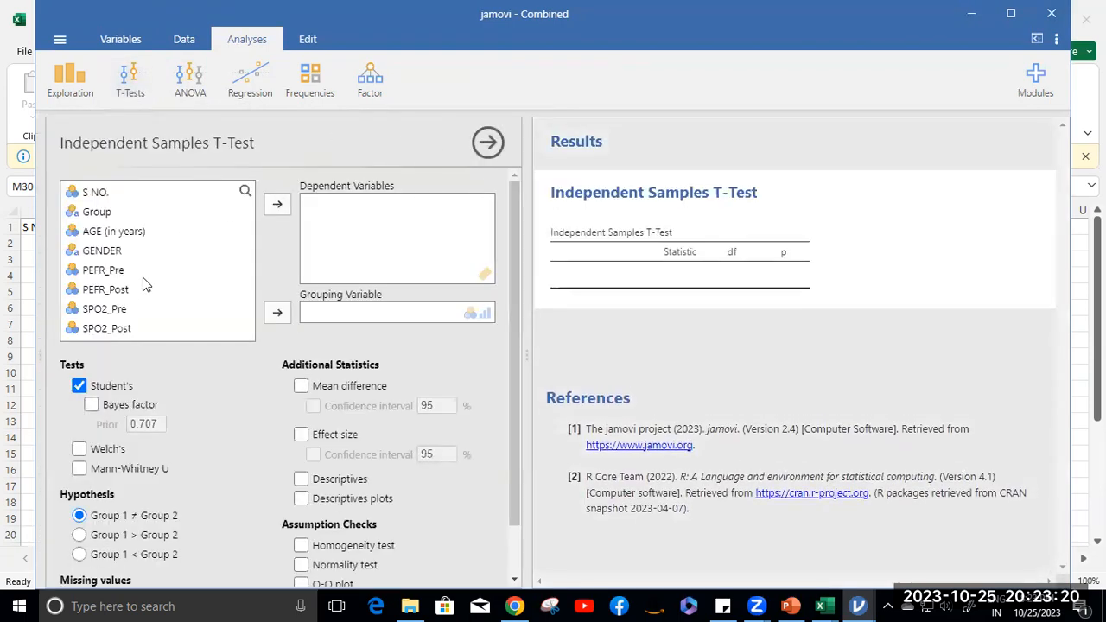
click(106, 291)
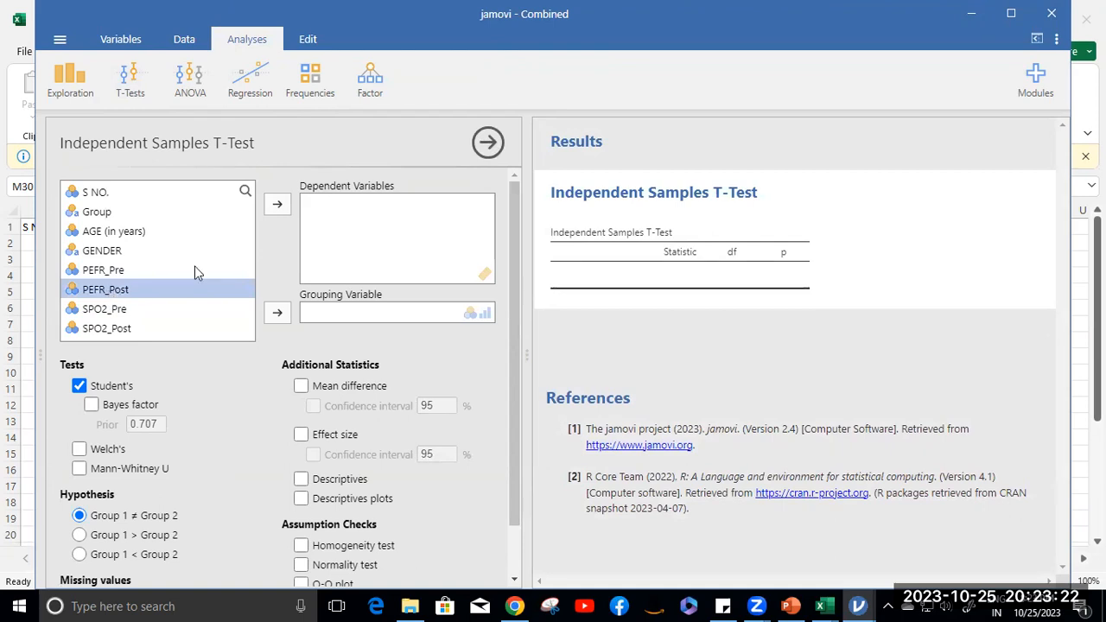
click(276, 206)
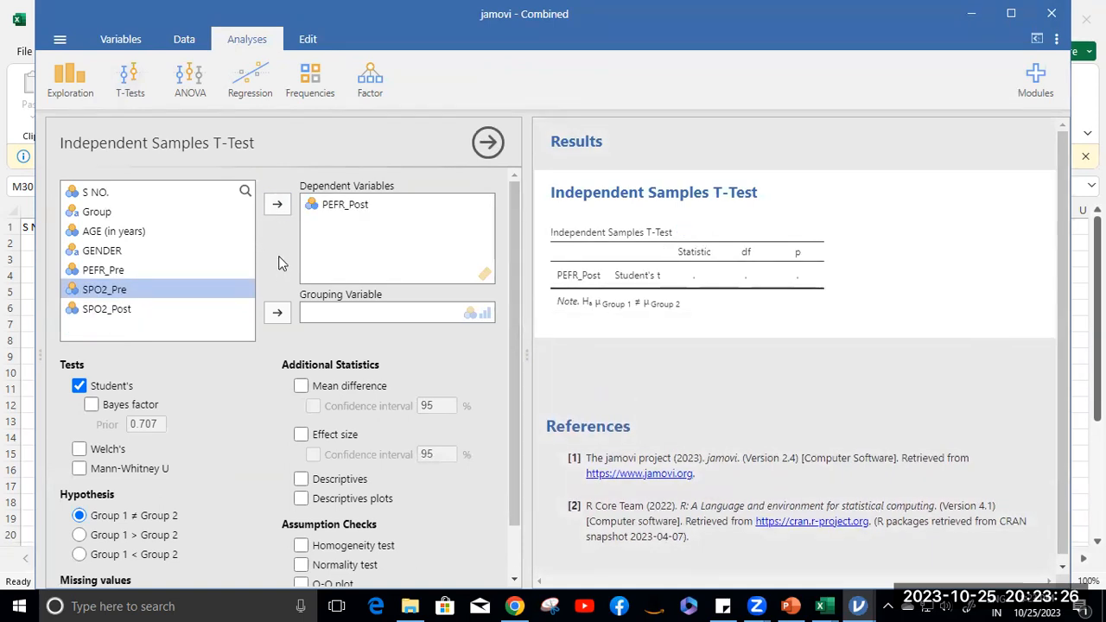
click(105, 216)
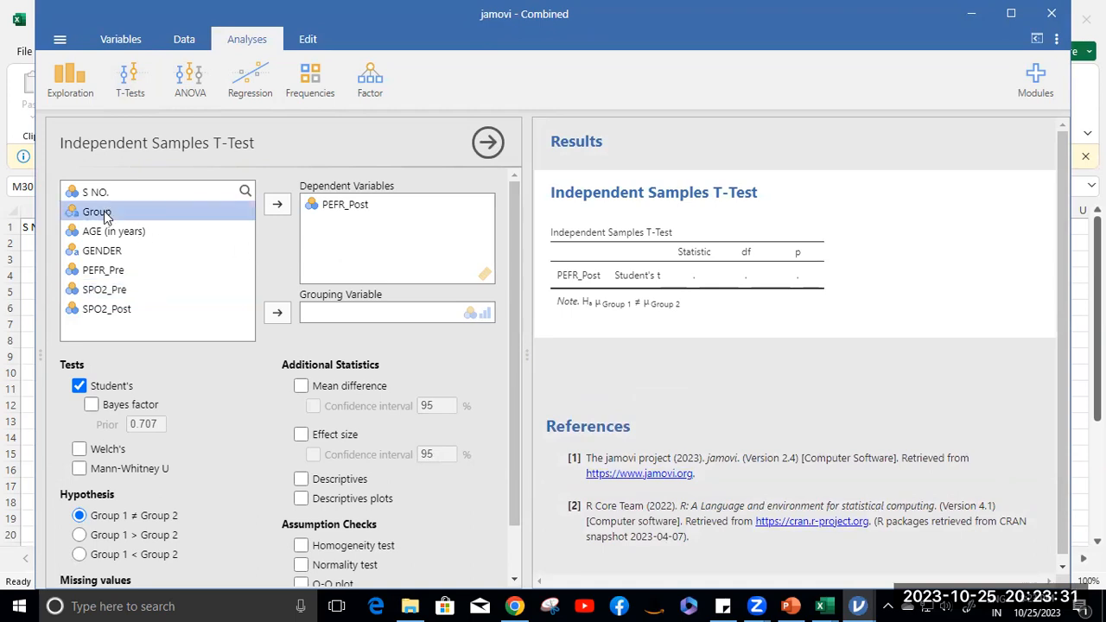
click(277, 315)
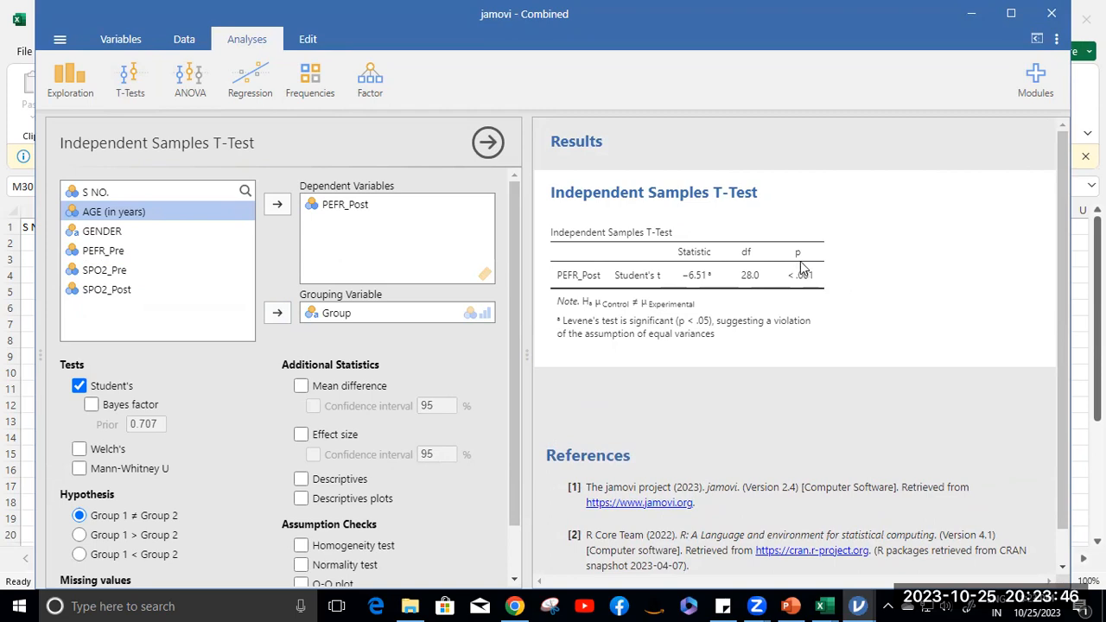
click(117, 294)
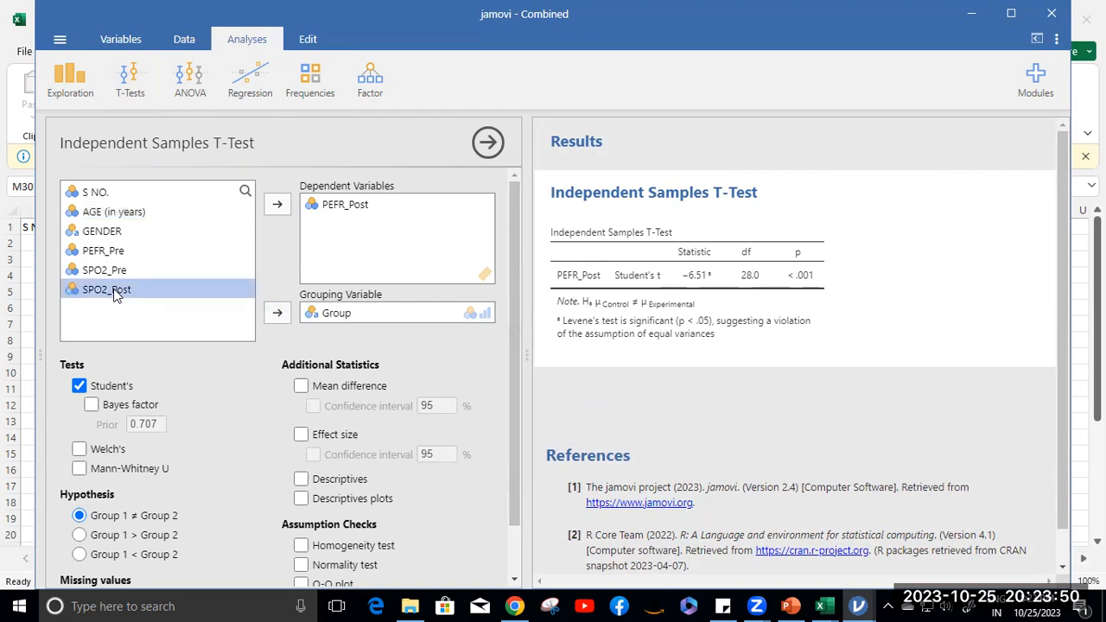
click(278, 207)
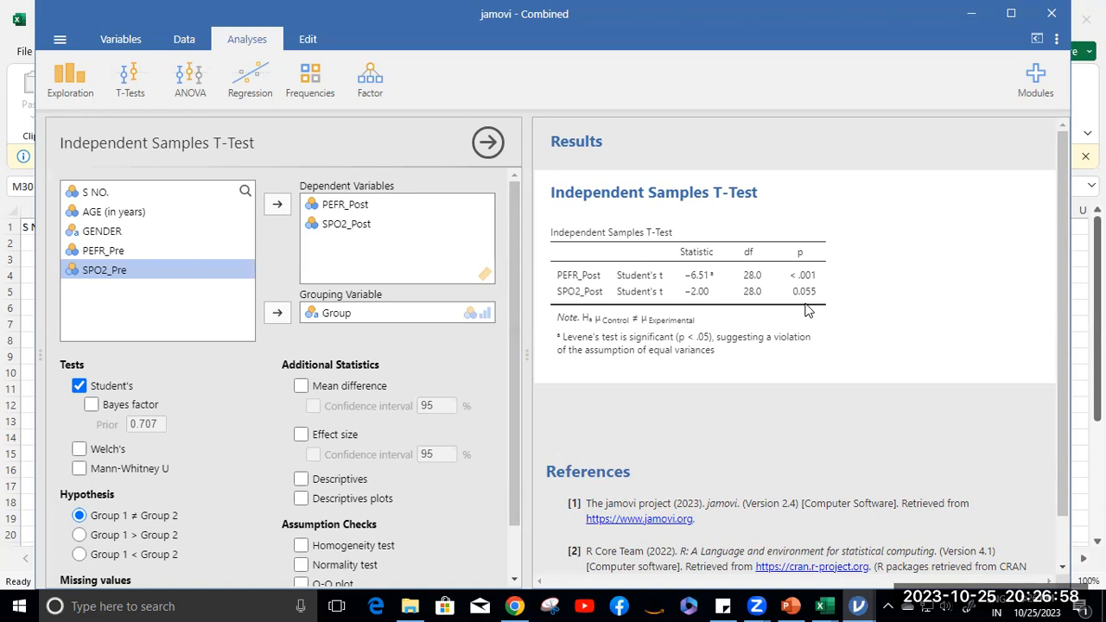
Minimize the jamovi, combined data and EXPERIMENTAL GROUP windows to return to the CONTROL GROUP workbook in Excel, and deselect its data there
click(968, 15)
click(965, 16)
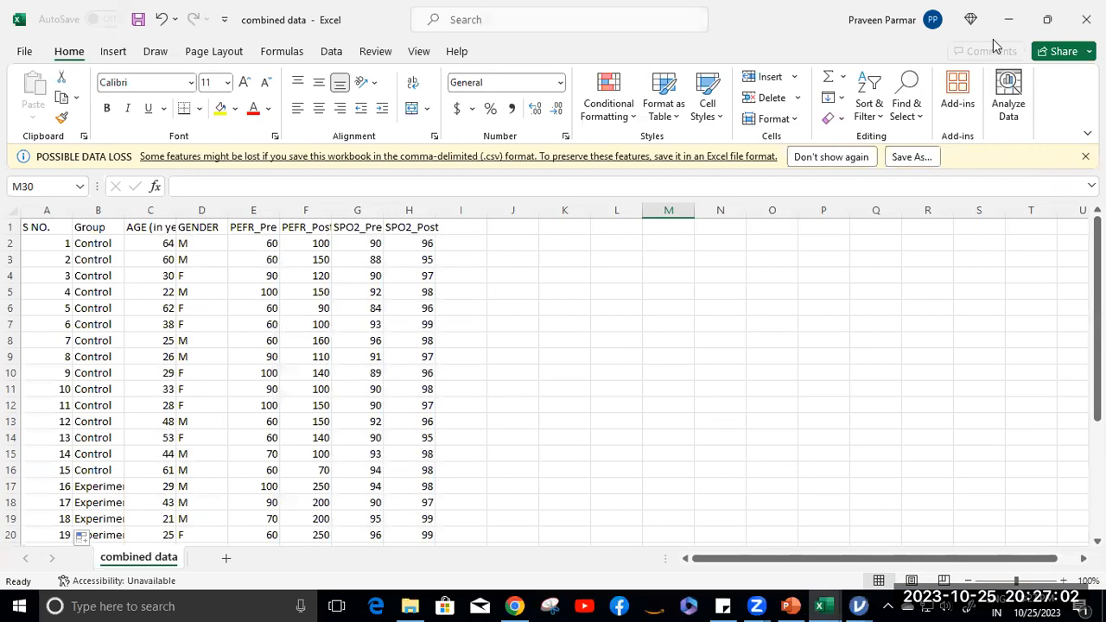
click(1008, 19)
click(466, 355)
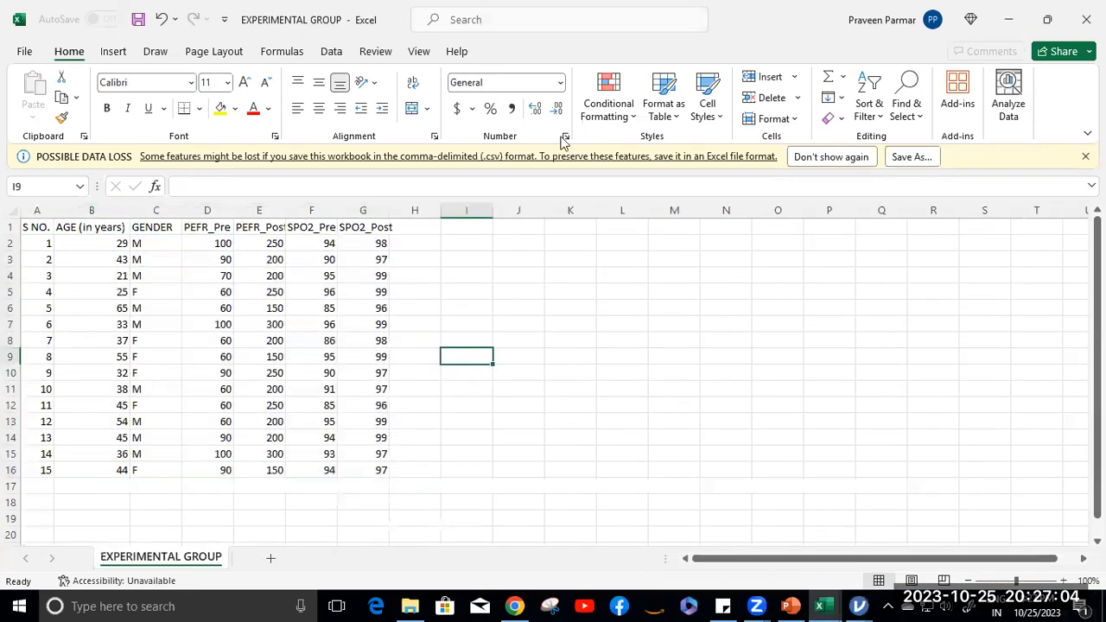
click(1008, 25)
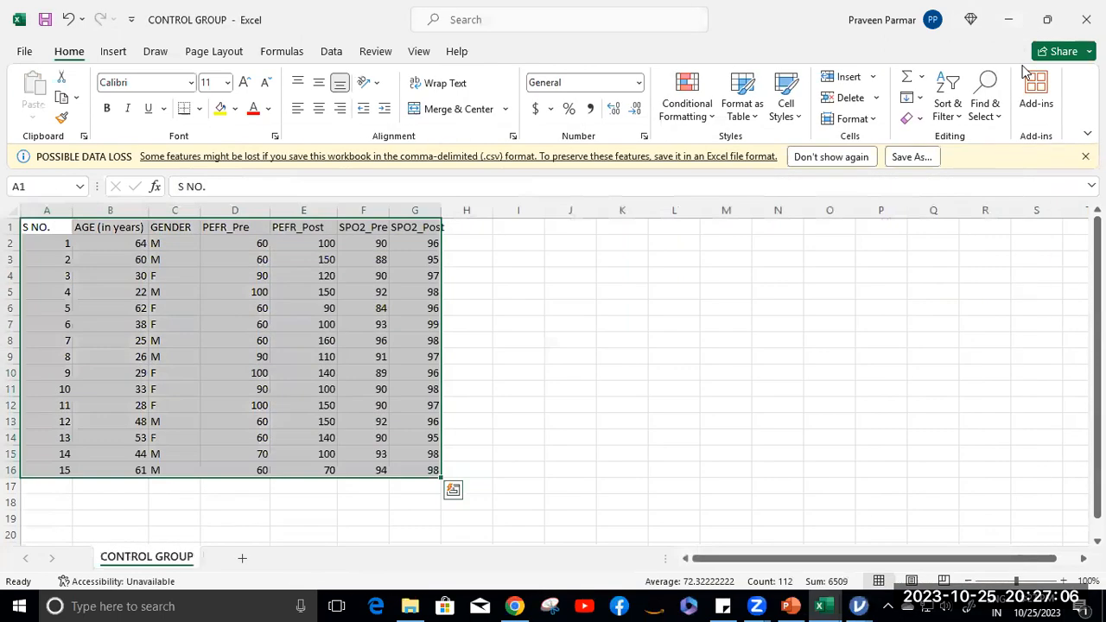
click(466, 308)
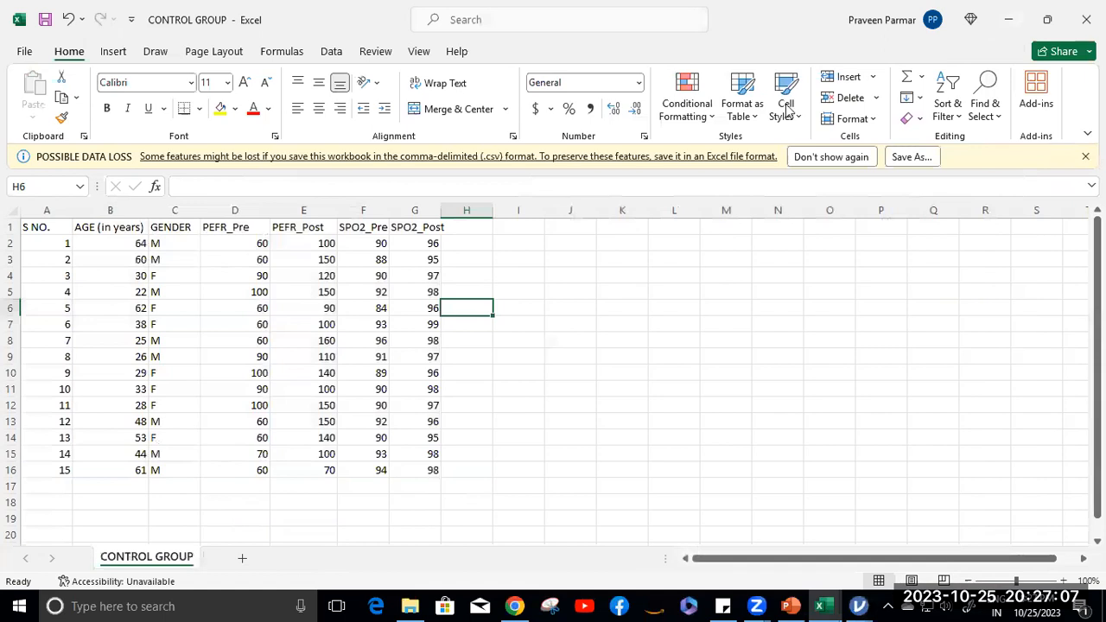
Minimize the Excel workbook and the Downloads folder window, and switch to Gmail in Chrome
click(1008, 19)
click(1012, 12)
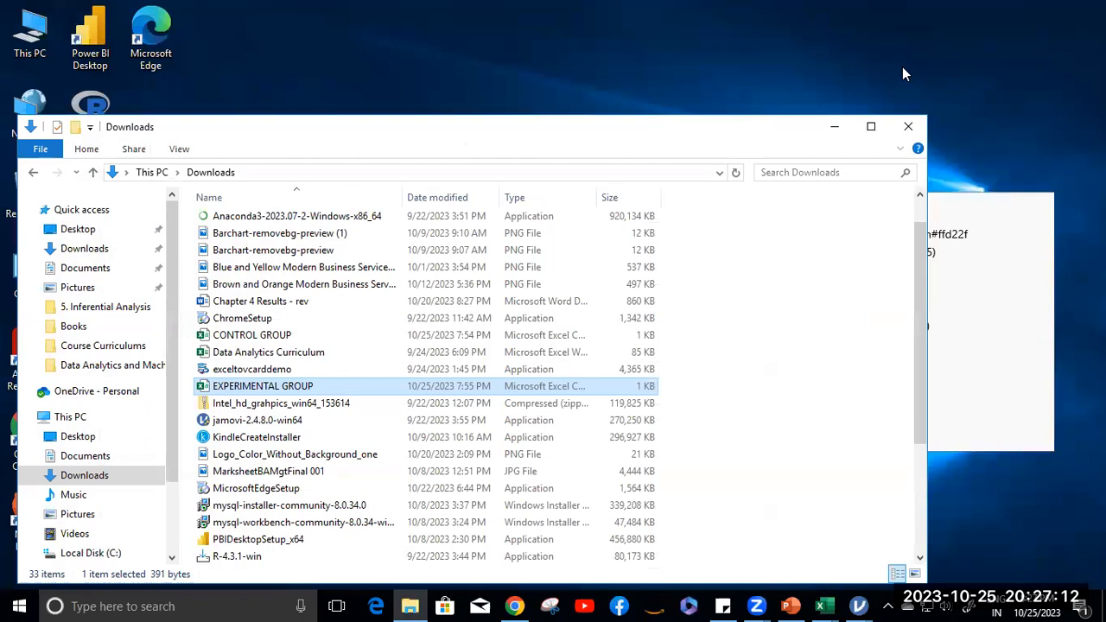
click(833, 127)
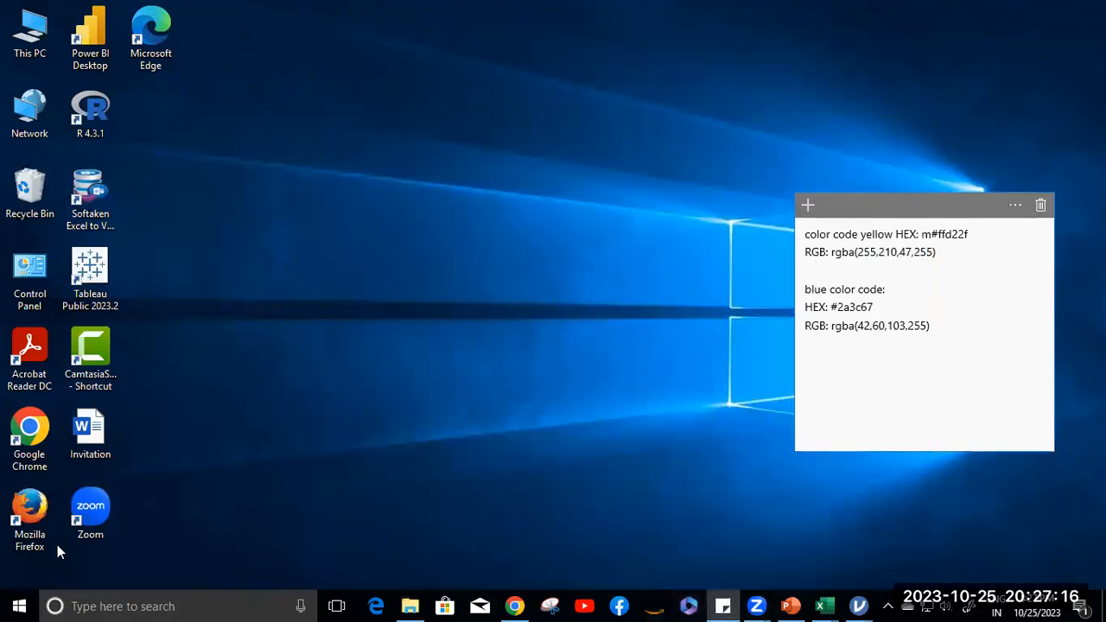
click(518, 605)
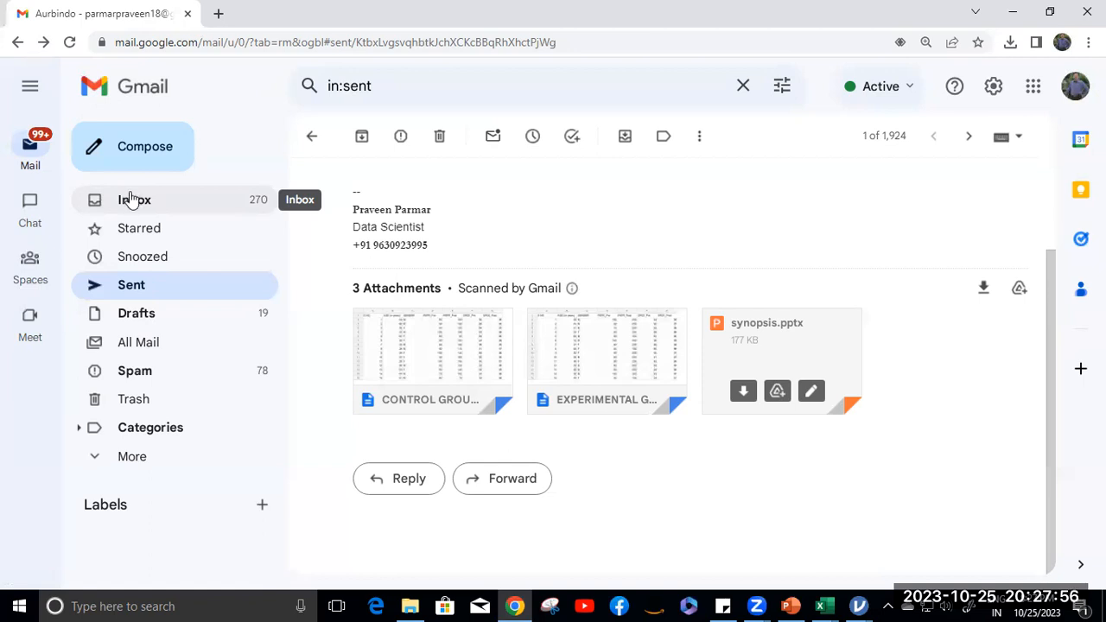
Reload the Sent mail list and open the newest message, the one without a subject, to reach its attachments
click(134, 198)
click(139, 285)
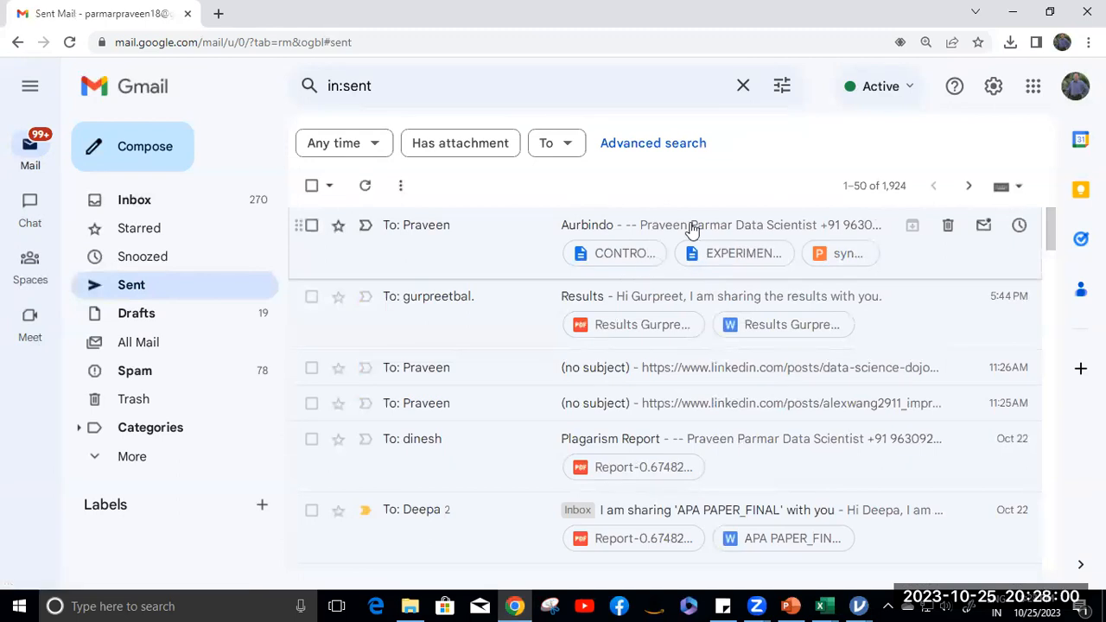
click(71, 42)
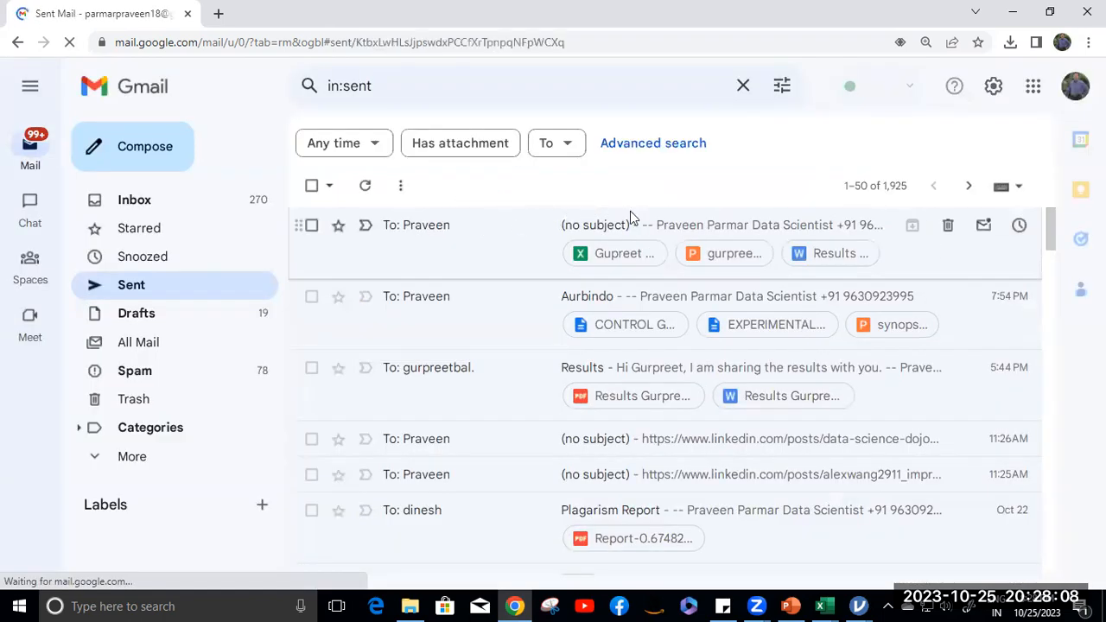
click(630, 217)
scroll(670, 197, down, 2)
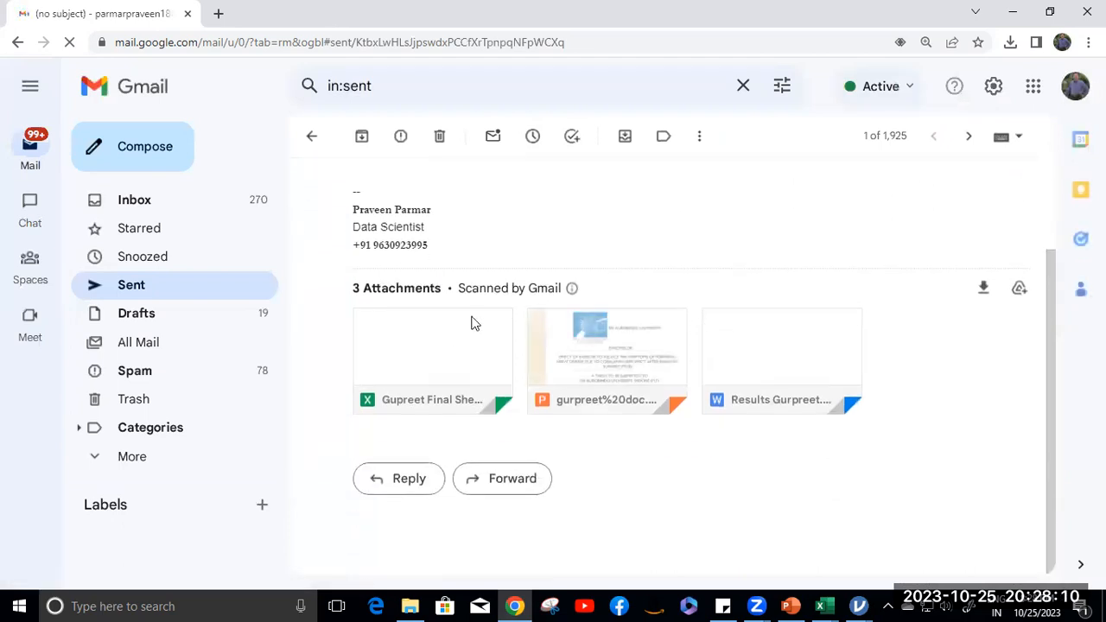
Download all three attachments of the message: the Final Sheet workbook, the presentation and the results document
mouse_move(395, 390)
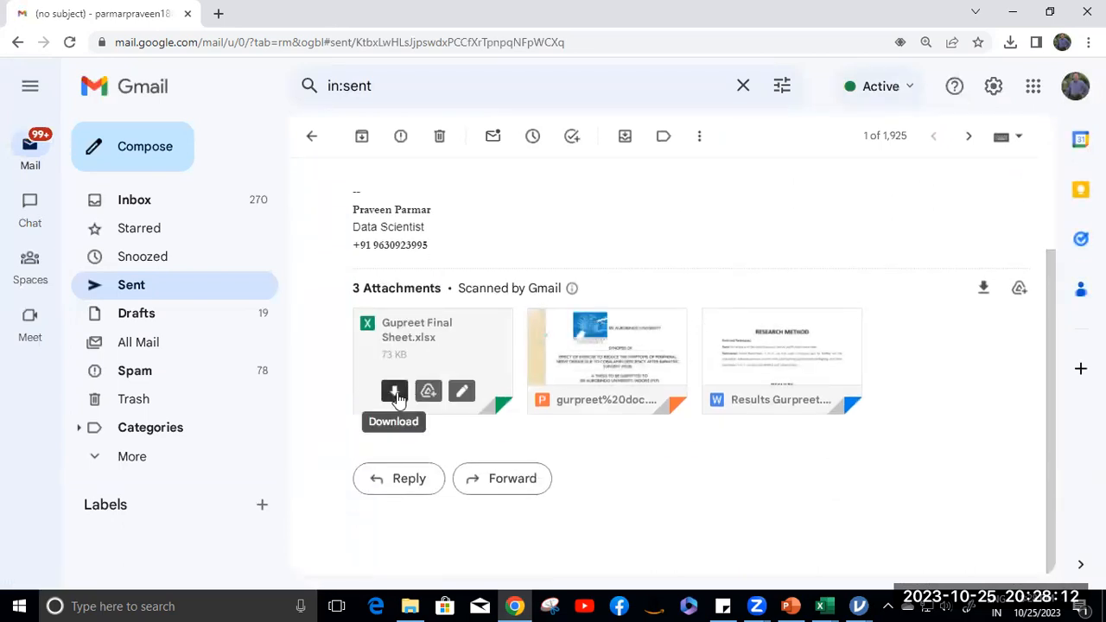
click(395, 393)
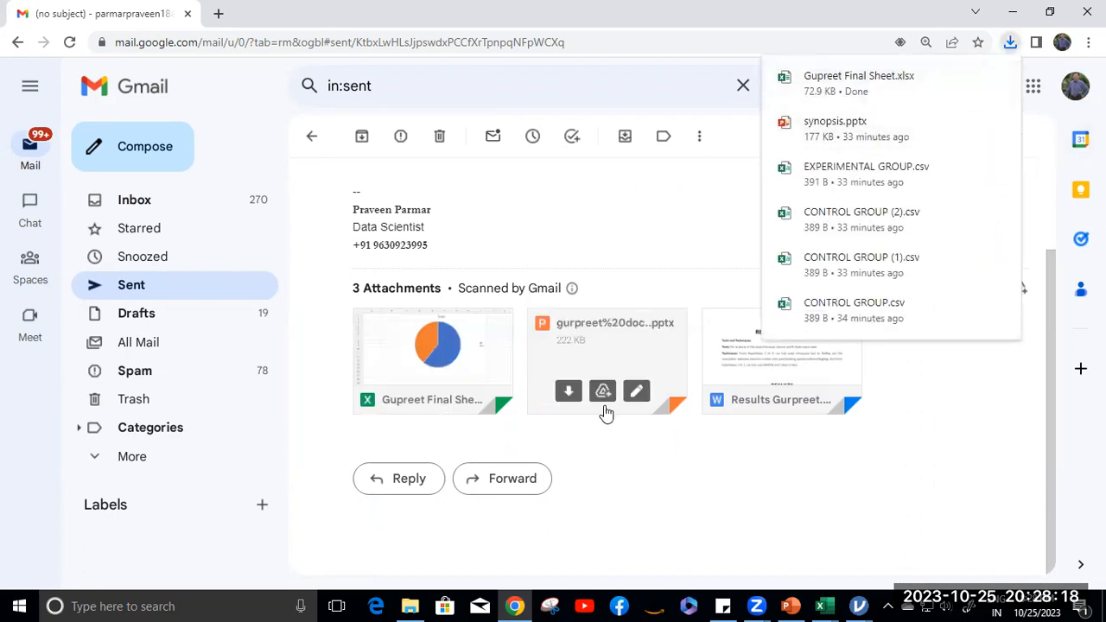
click(567, 393)
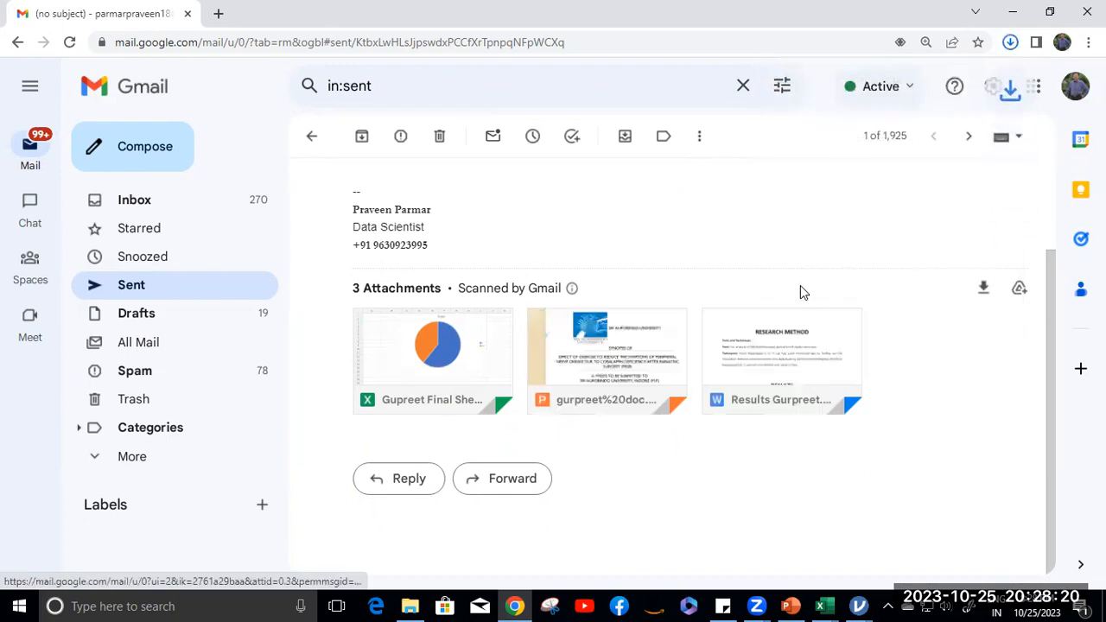
click(743, 392)
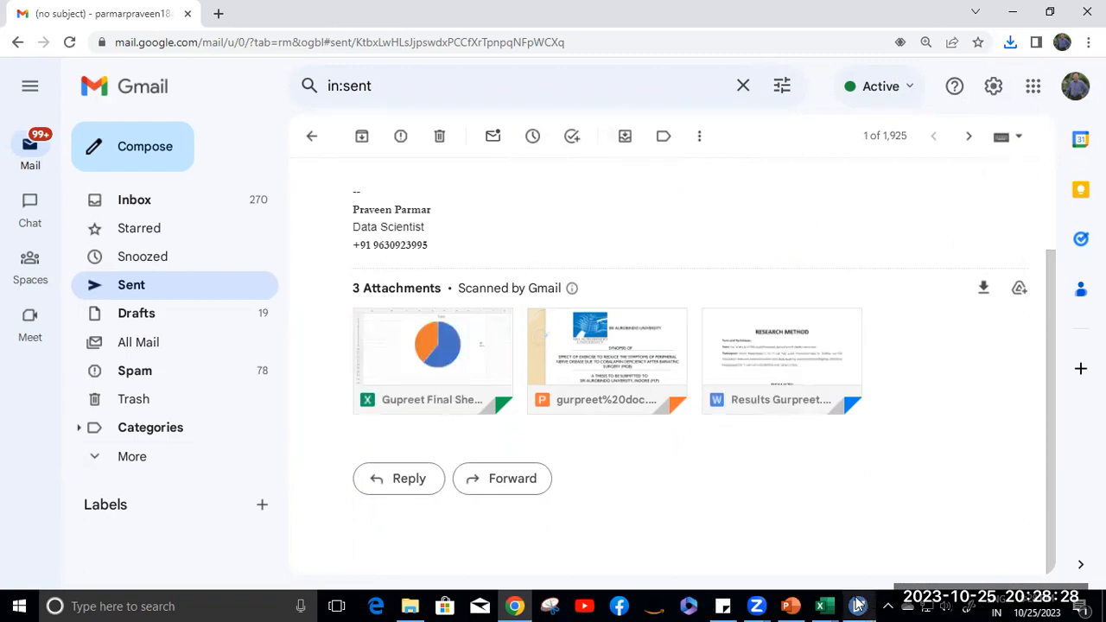
Switch to the Combined window in jamovi and create a new empty data file
mouse_move(859, 603)
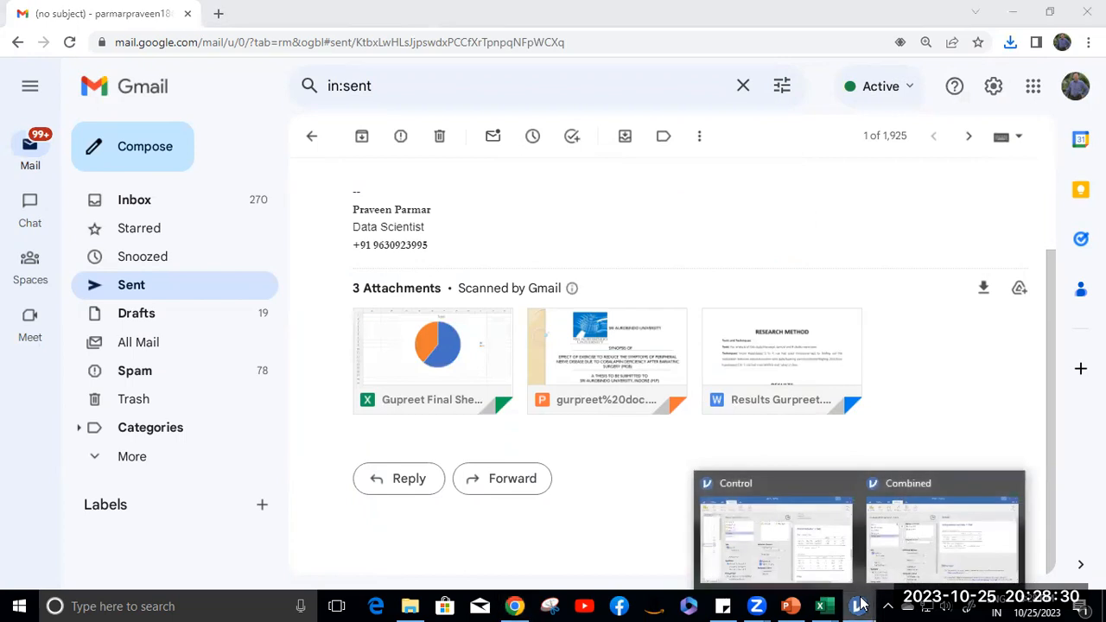
click(907, 540)
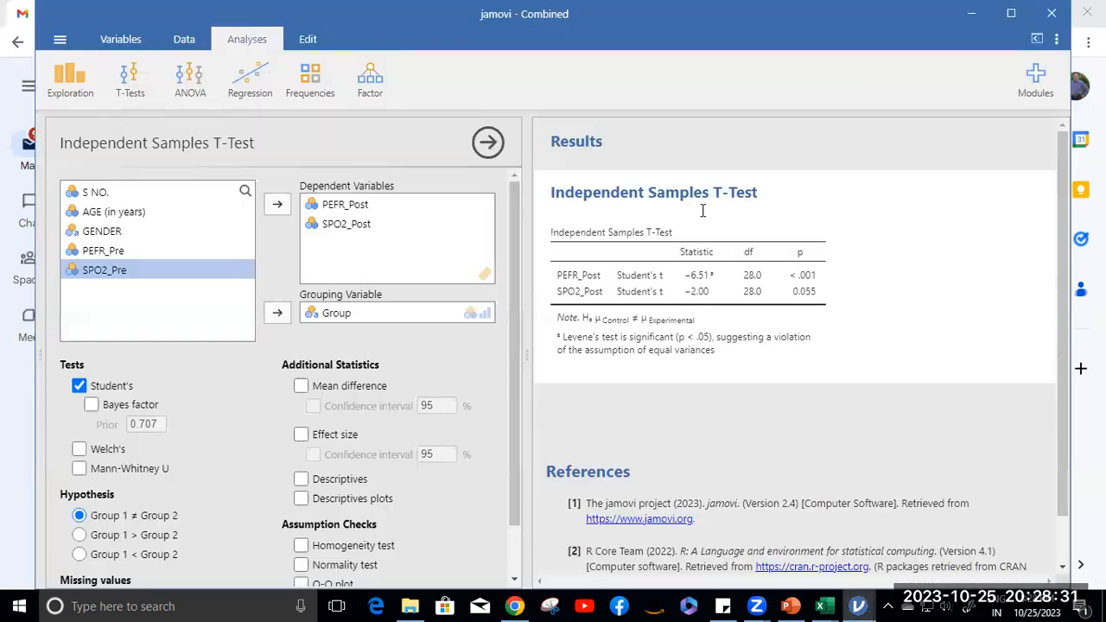
click(60, 39)
click(64, 116)
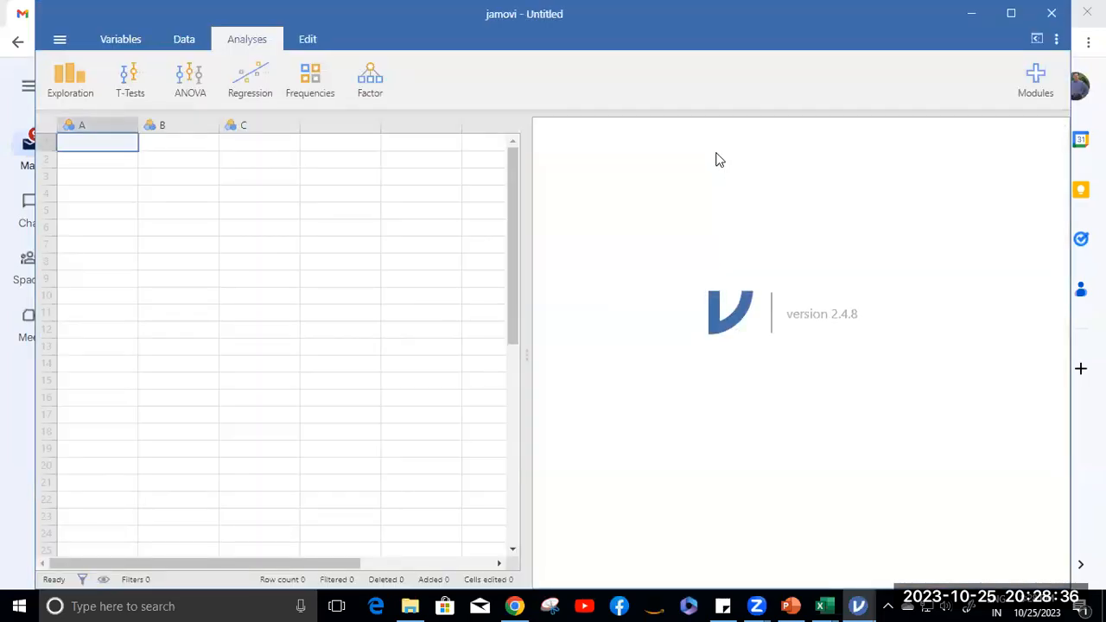
Import the downloaded Final Sheet workbook from the Downloads folder into the untitled jamovi file using Special Import
click(59, 40)
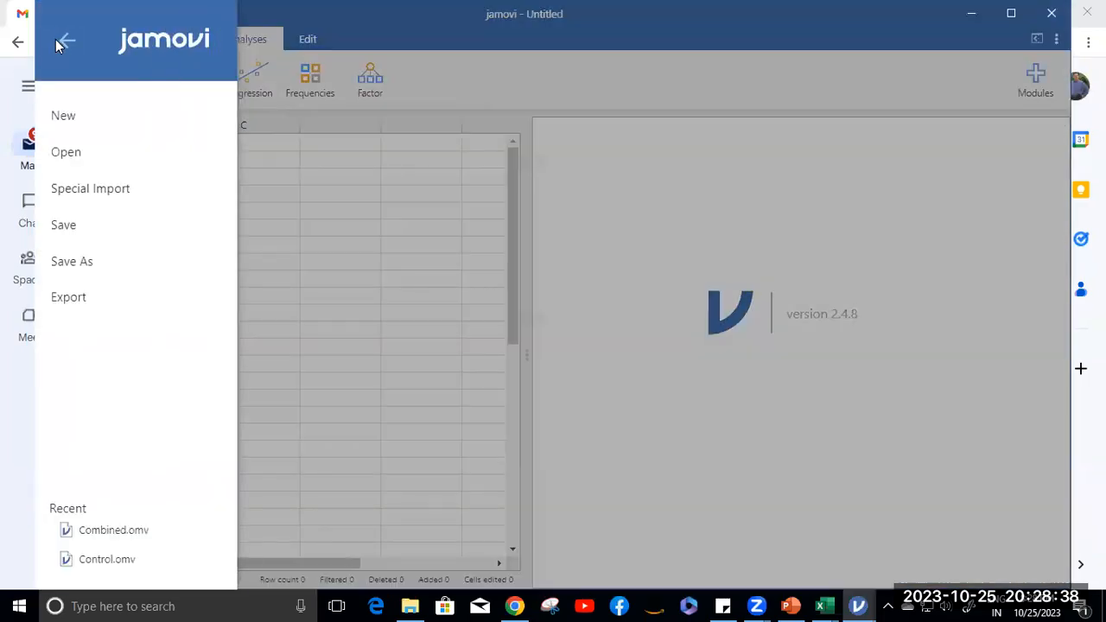
click(80, 188)
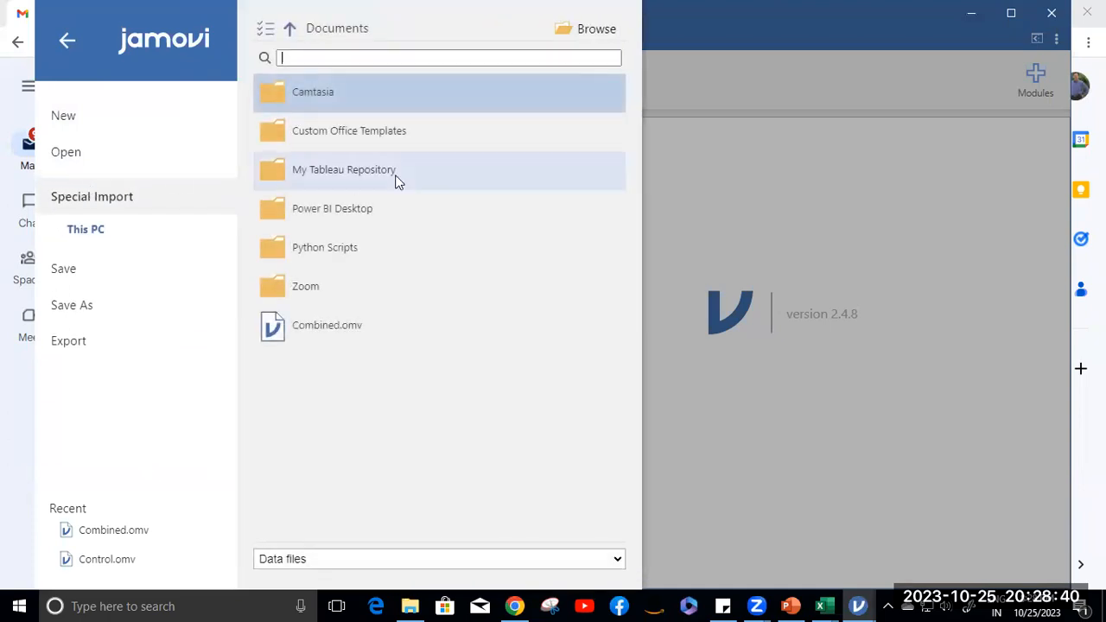
click(598, 32)
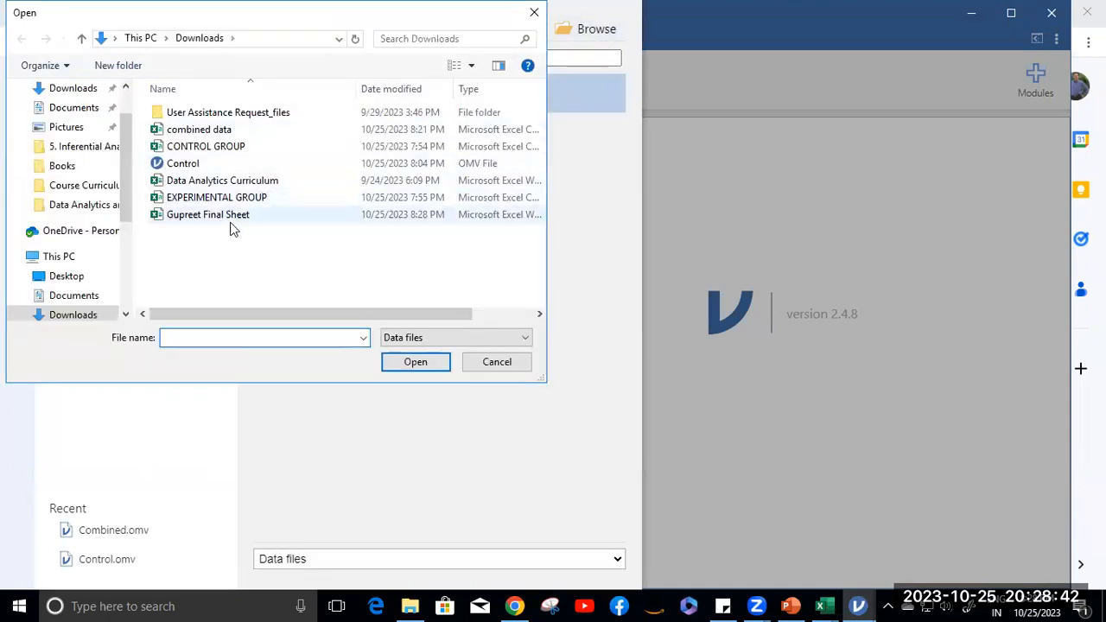
click(207, 219)
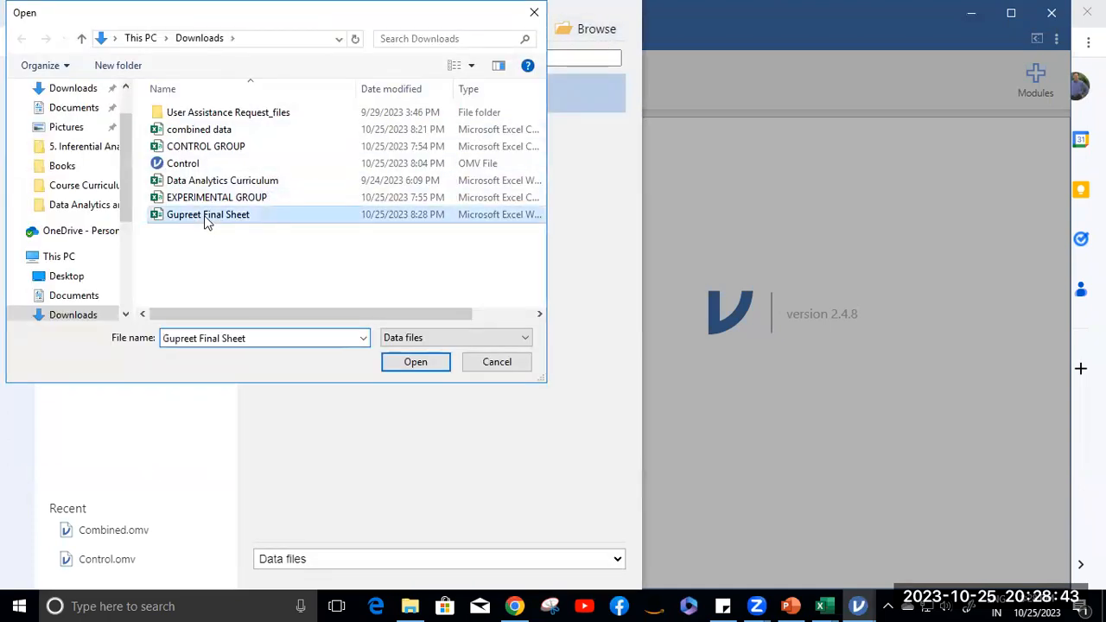
click(412, 364)
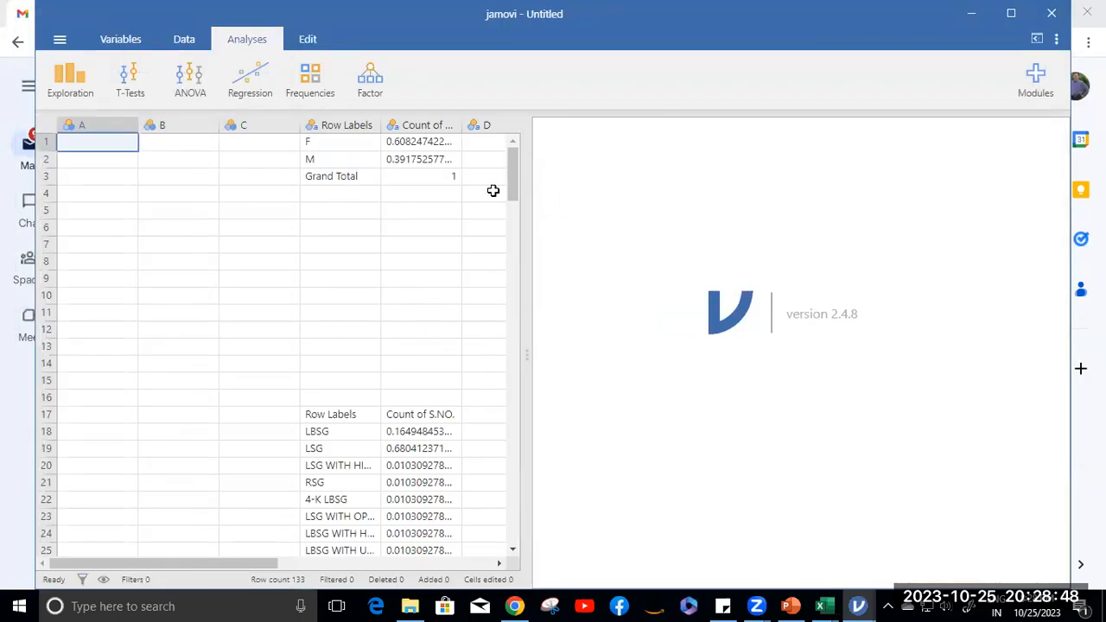
Close the untitled jamovi file with the imported sheet without saving its changes
mouse_move(512, 170)
mouse_down()
mouse_move(489, 420)
mouse_move(491, 174)
mouse_up()
click(1054, 15)
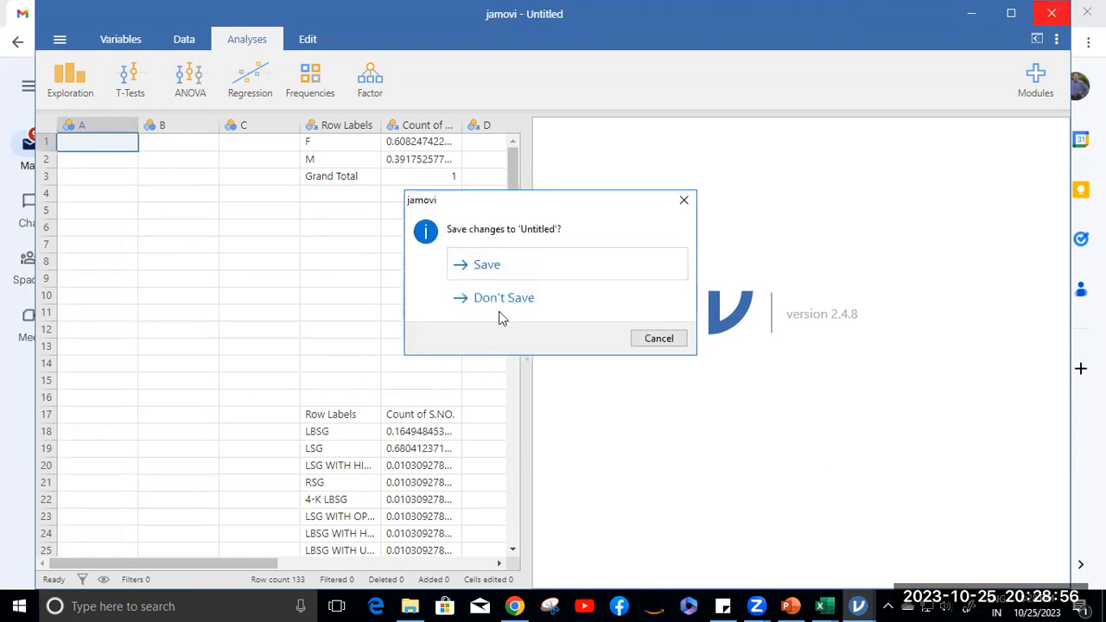
click(527, 299)
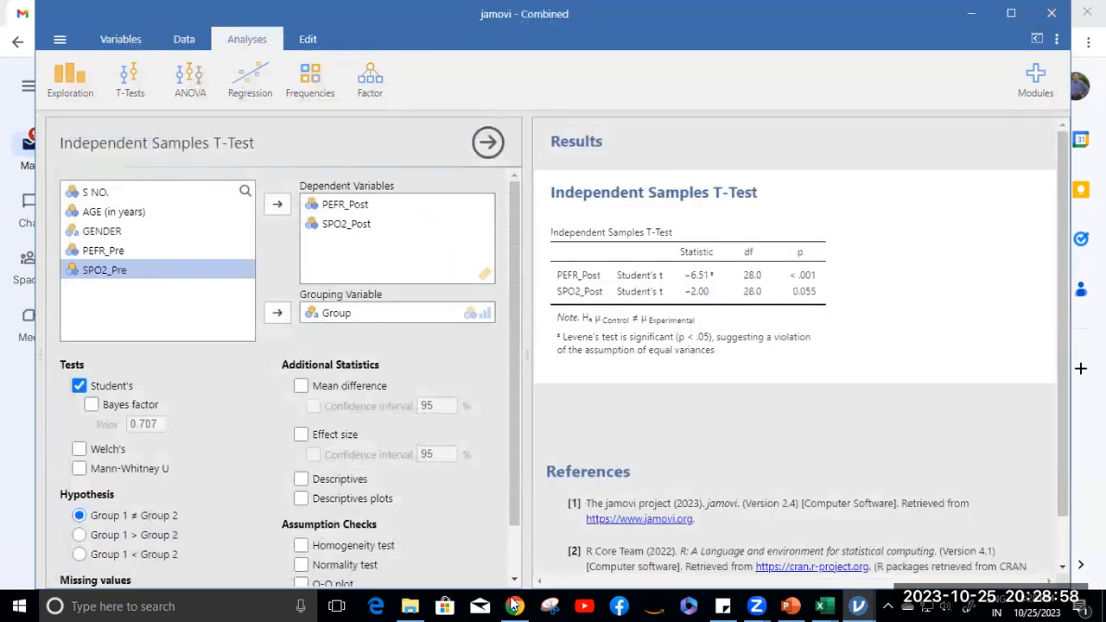
Switch to File Explorer and open the Final Sheet Excel workbook from the Downloads folder
click(413, 606)
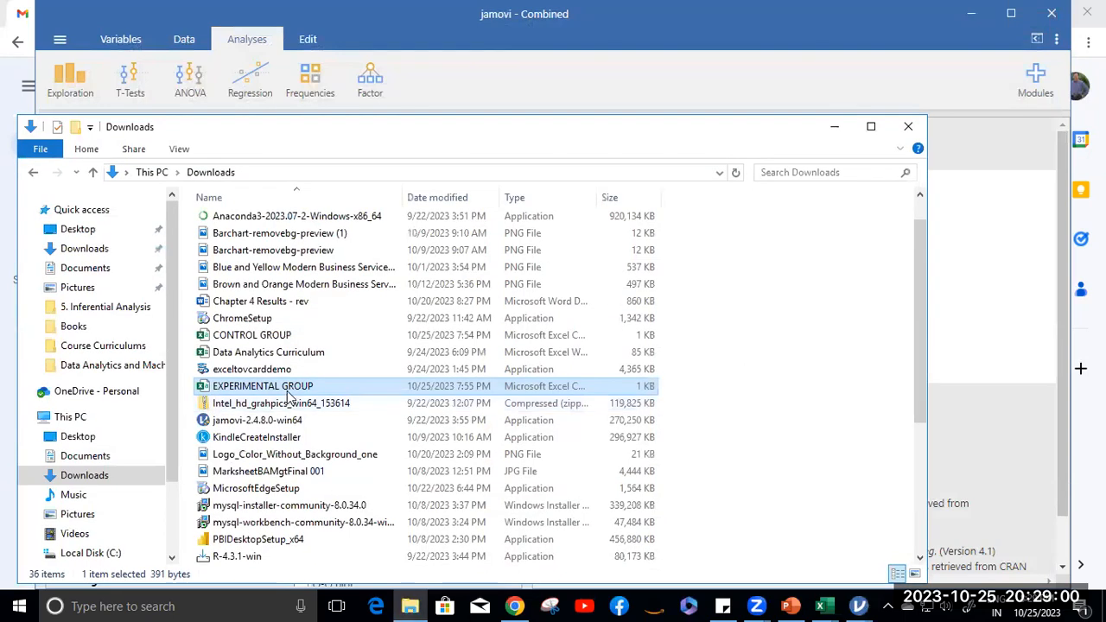
scroll(279, 406, down, 2)
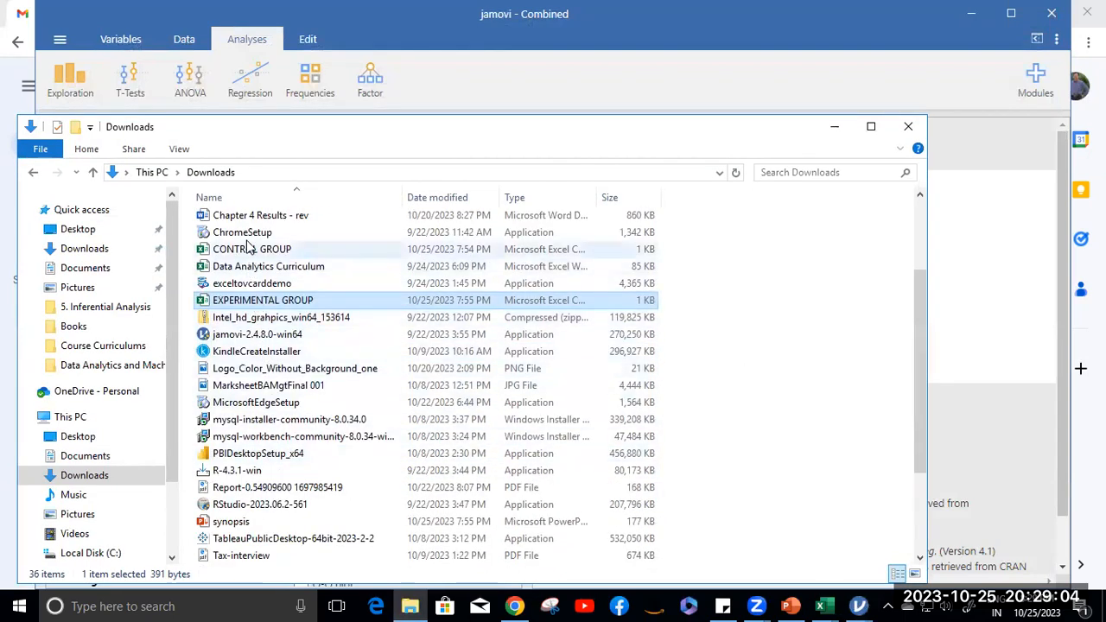
scroll(250, 363, down, 3)
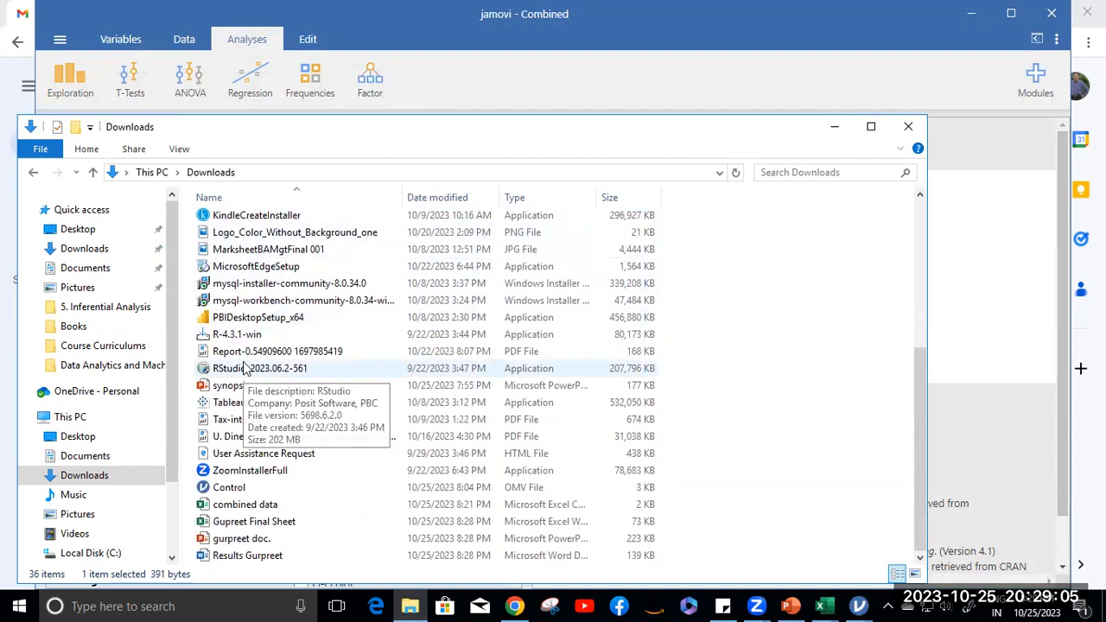
double_click(214, 521)
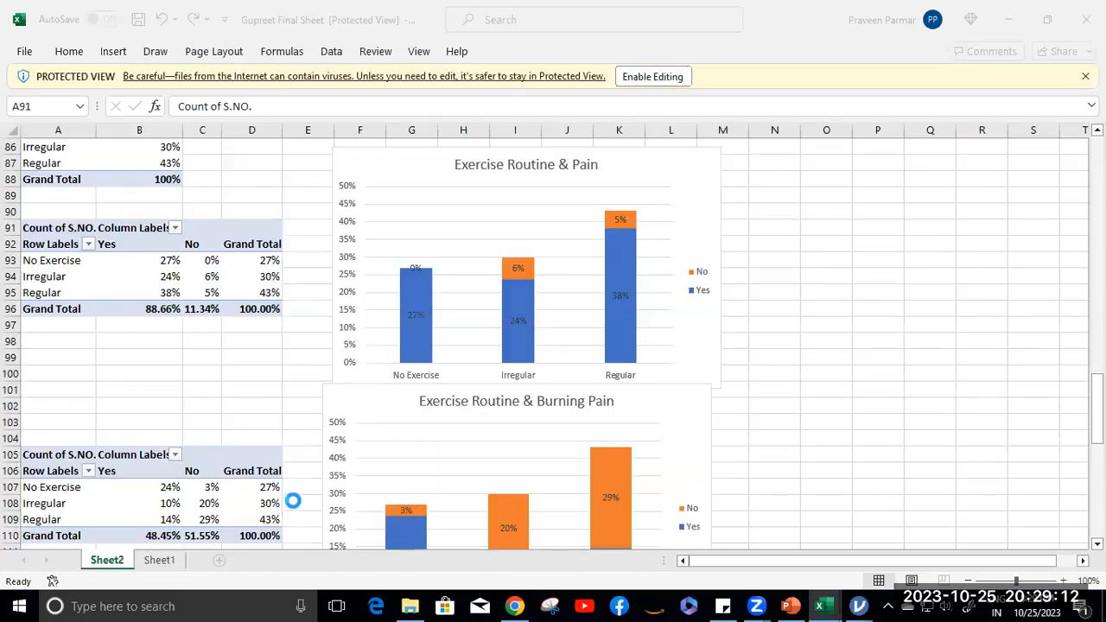
Examine the raw data on Sheet1 and Sheet2's pivot tables and charts relating exercise routine to pain, burning pain, numbness and tingling
click(158, 560)
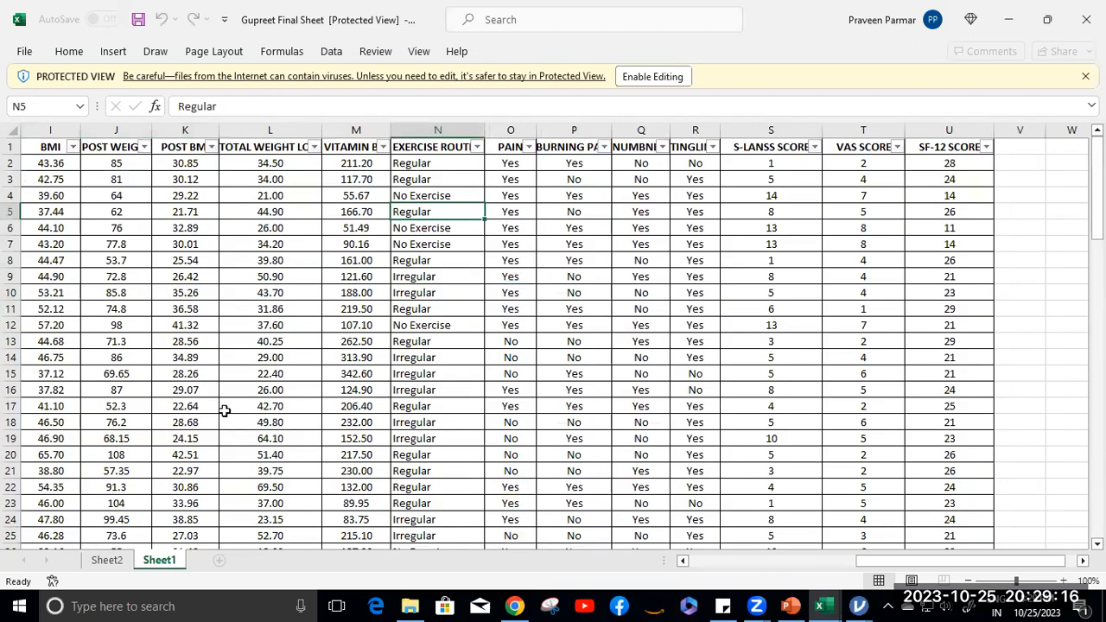
click(107, 560)
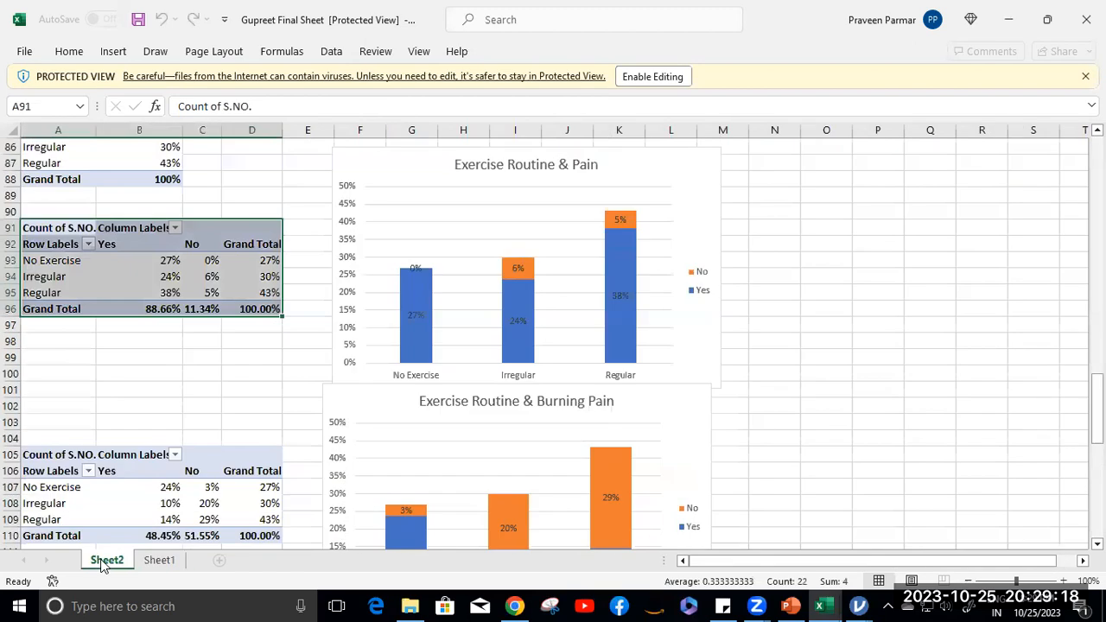
scroll(211, 380, up, 1)
click(209, 340)
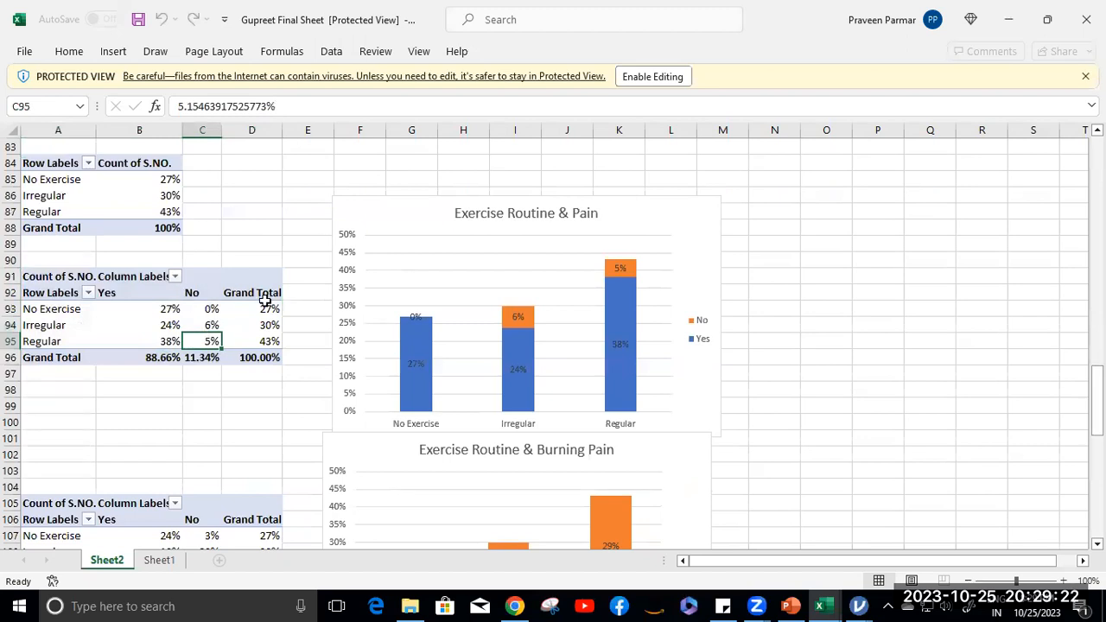
click(411, 267)
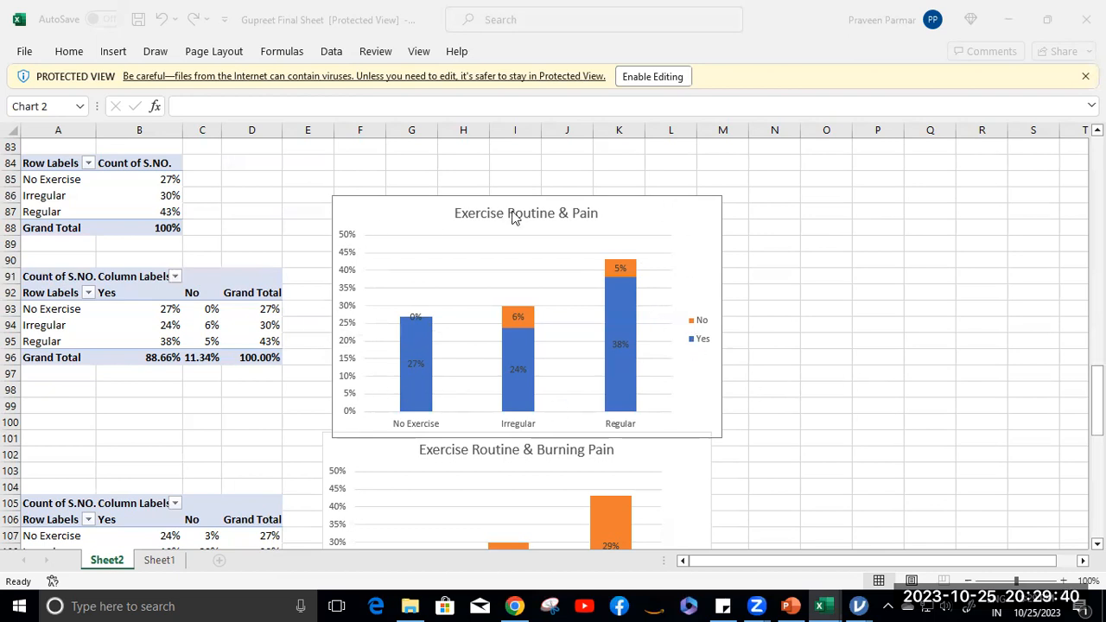
mouse_move(638, 313)
scroll(794, 293, down, 5)
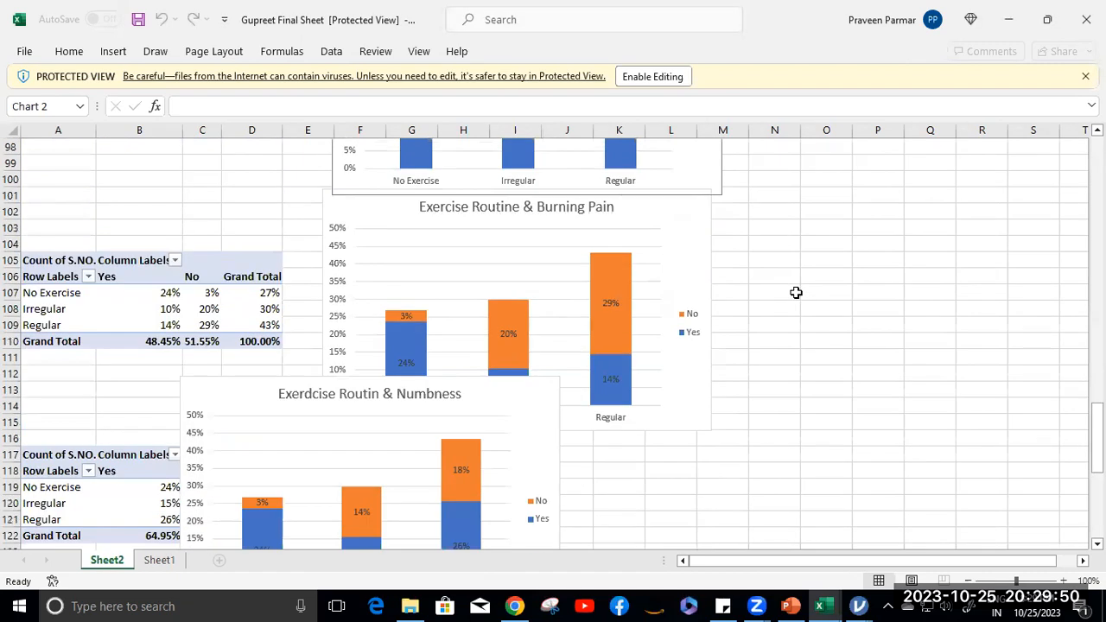
scroll(796, 293, down, 2)
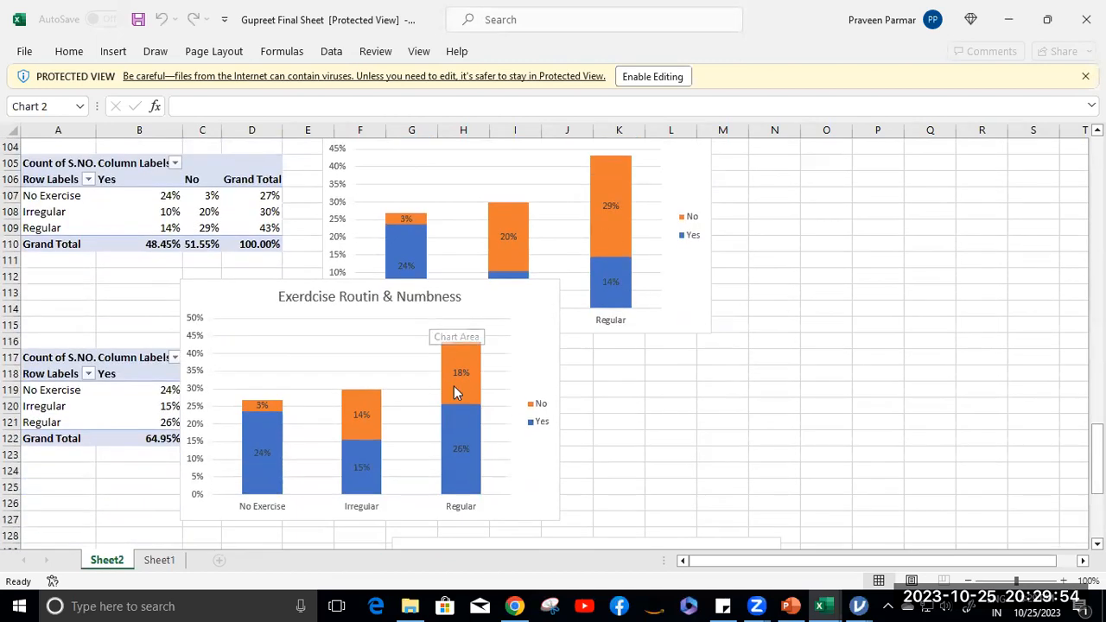
scroll(453, 386, down, 4)
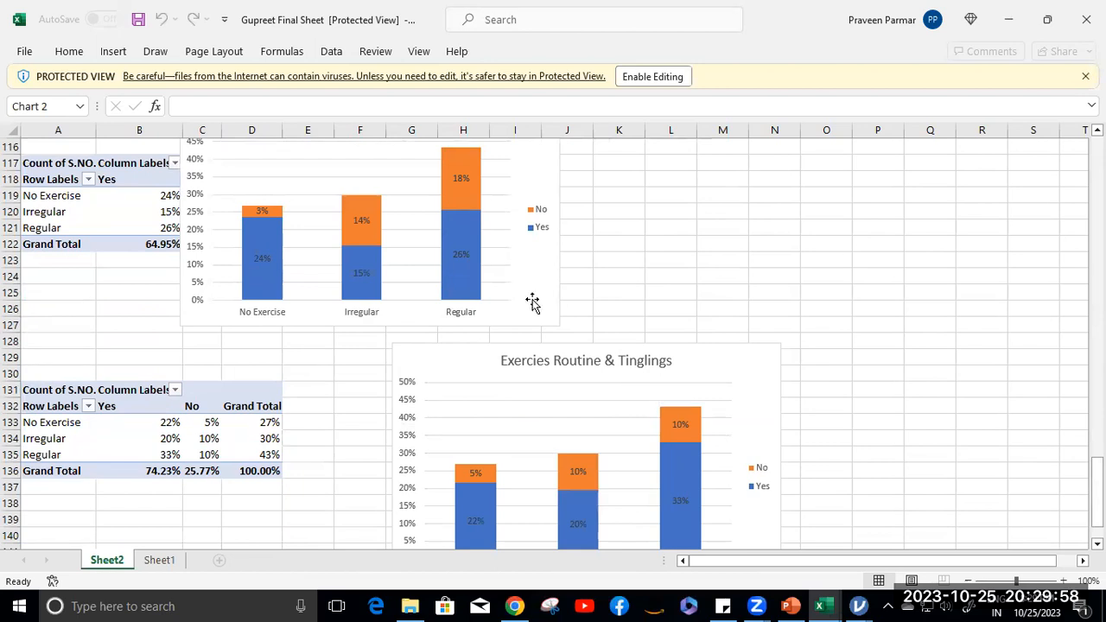
scroll(522, 304, up, 3)
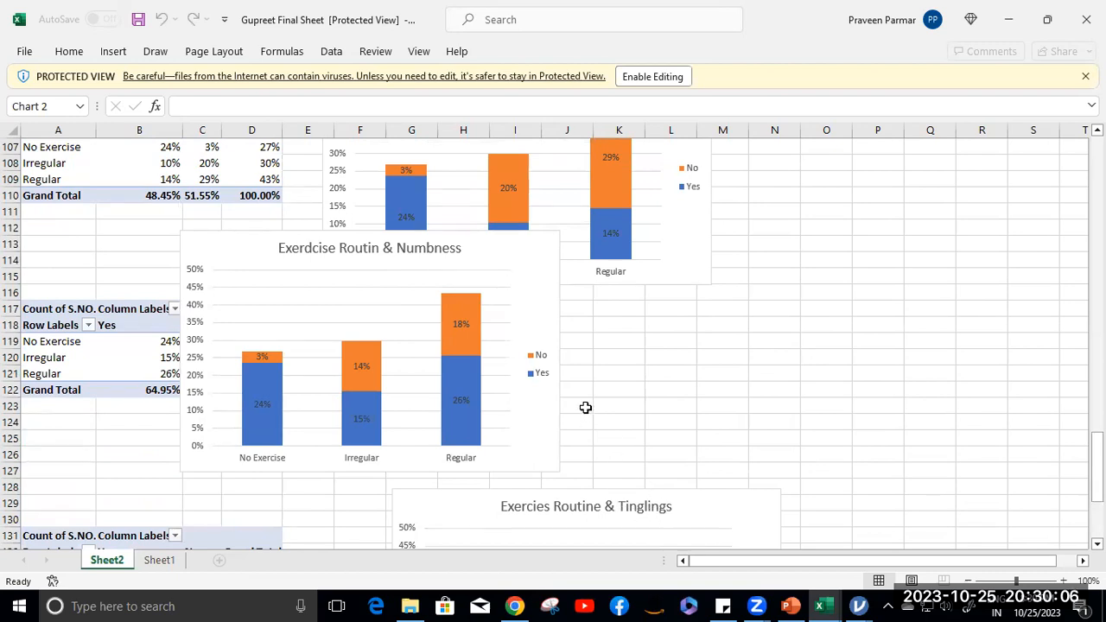
scroll(584, 407, up, 11)
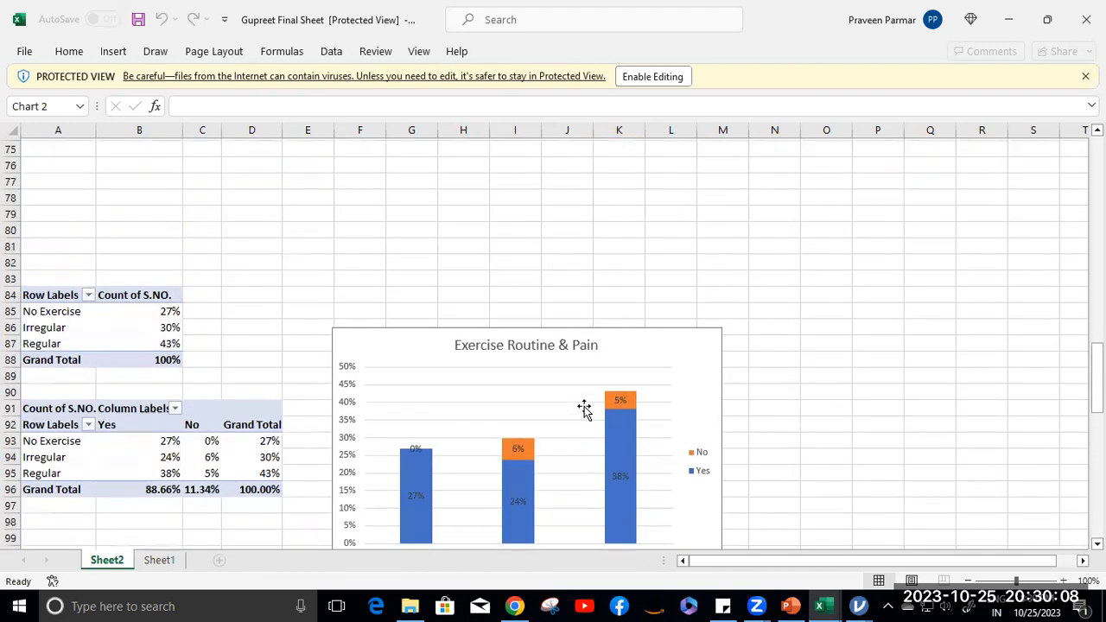
scroll(580, 402, up, 4)
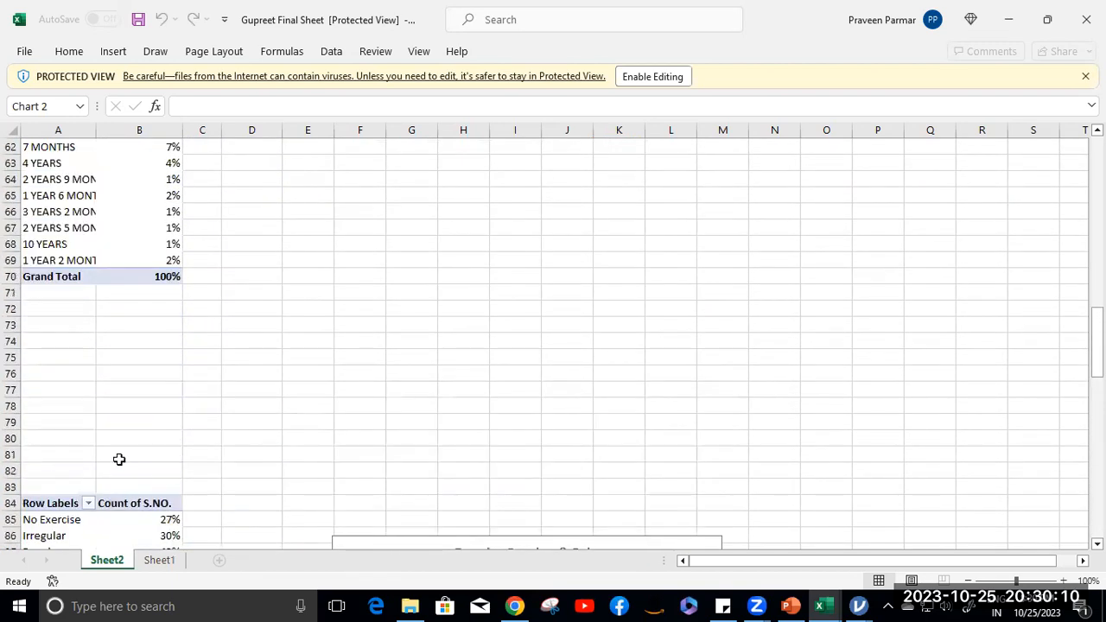
click(155, 561)
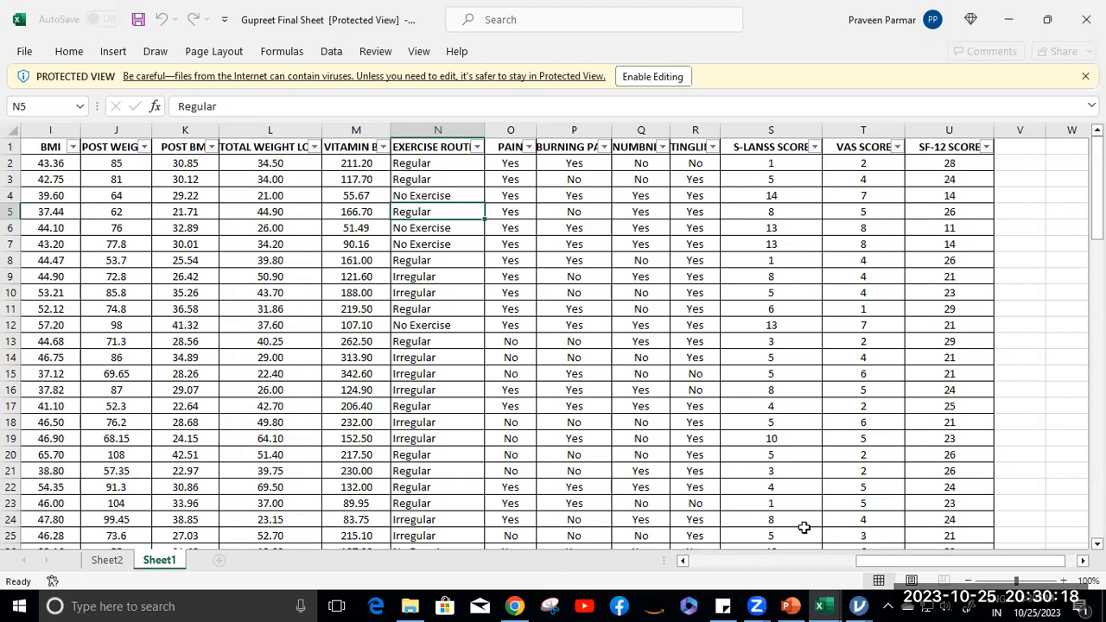
Switch to jamovi's Combined window and special-import the Final Sheet workbook from Downloads, filtering the files by Excel (.xlsx)
click(858, 606)
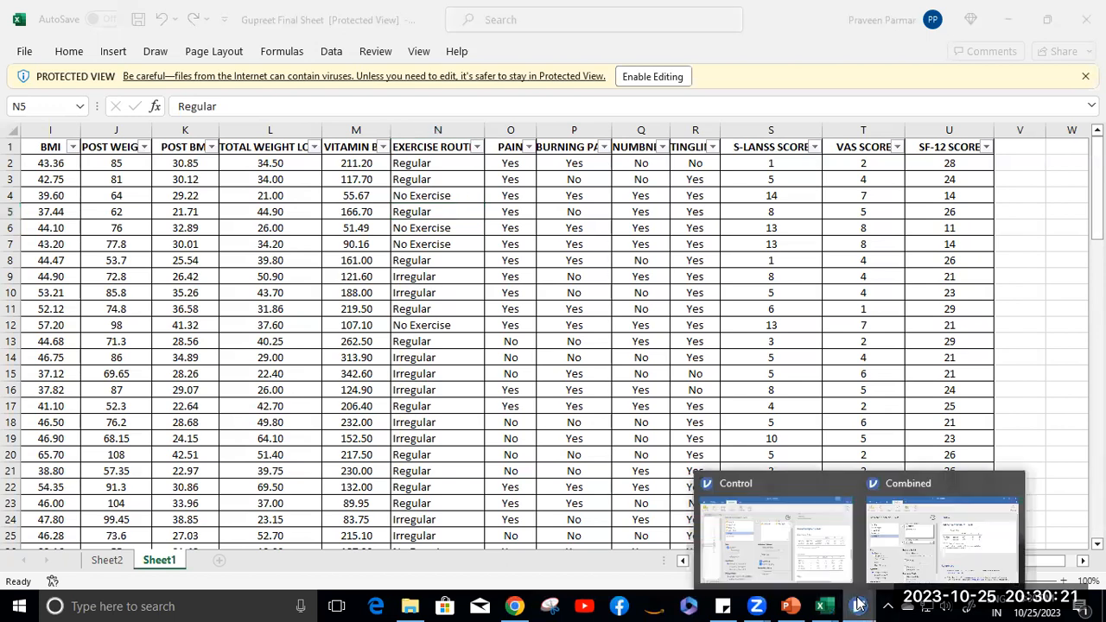
click(937, 540)
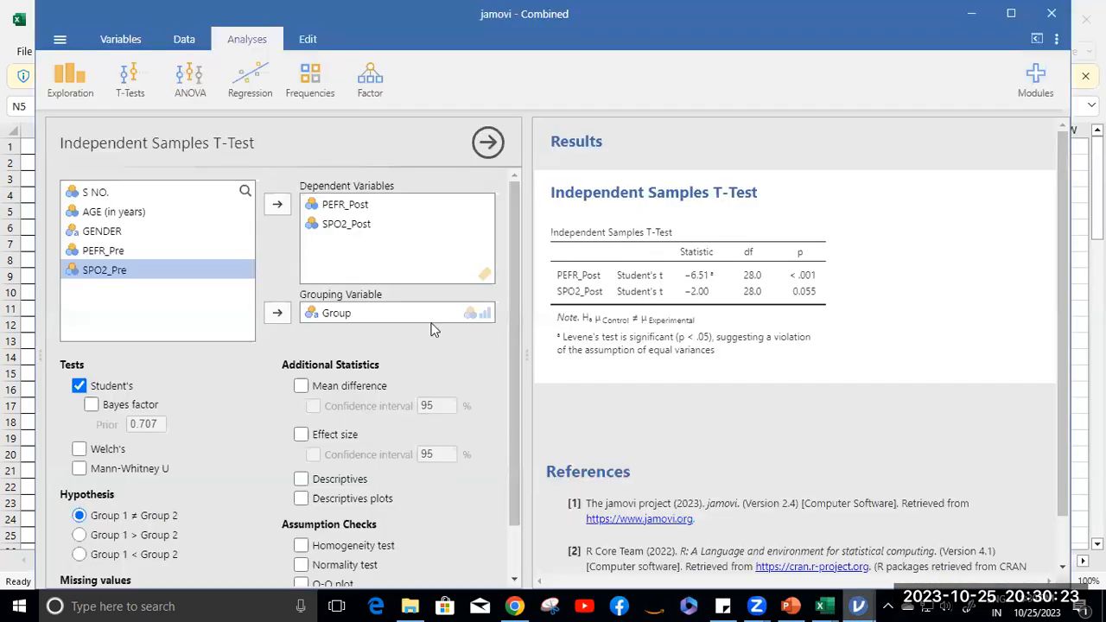
click(57, 35)
click(71, 197)
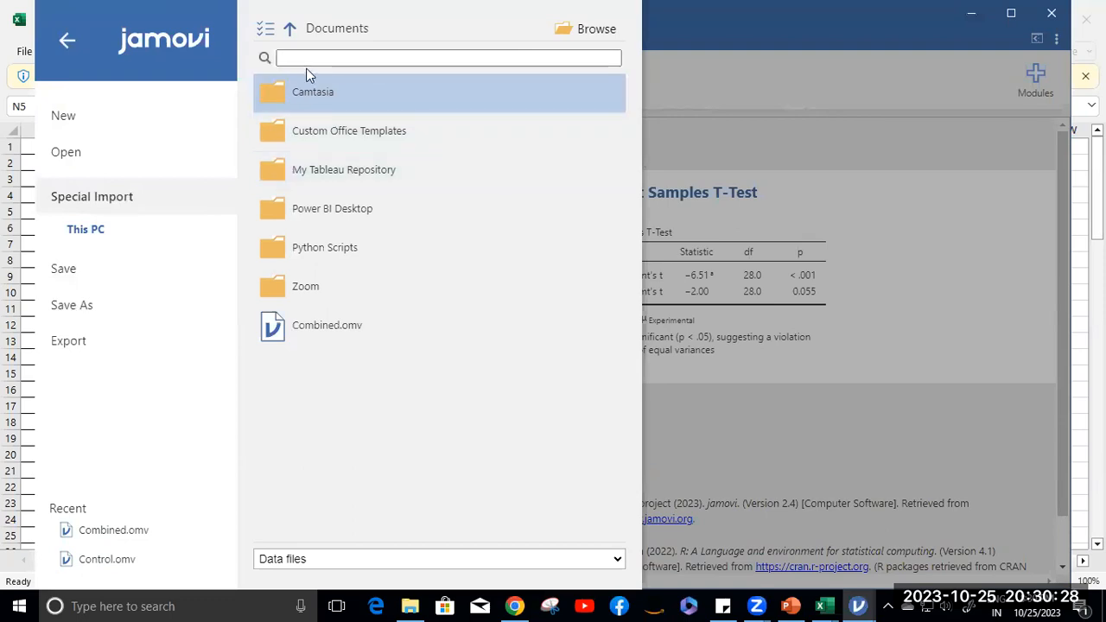
click(584, 33)
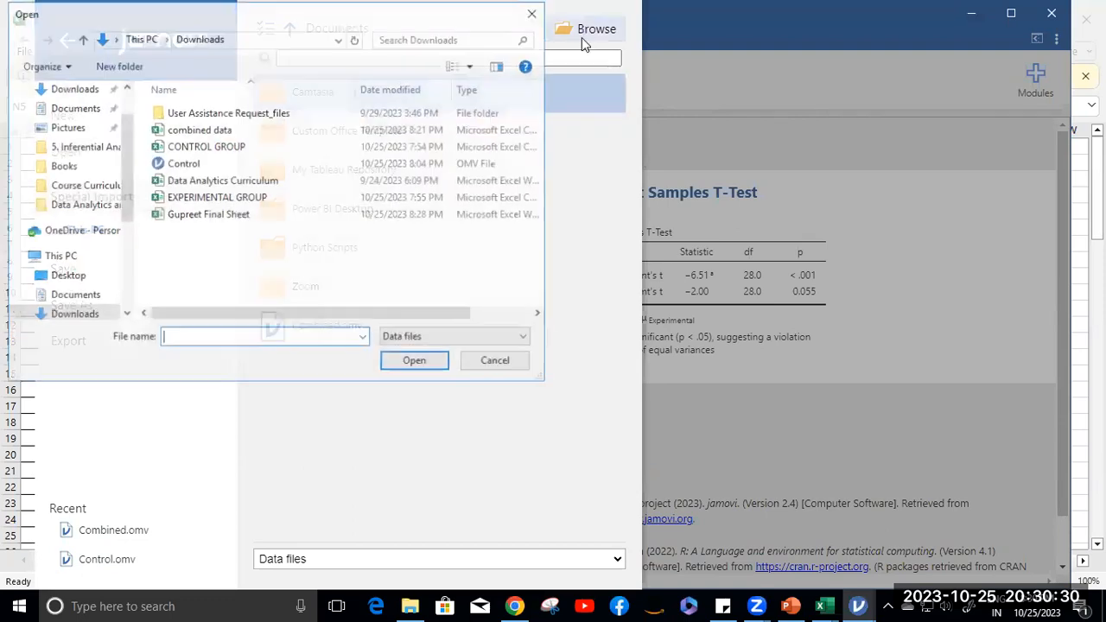
click(217, 216)
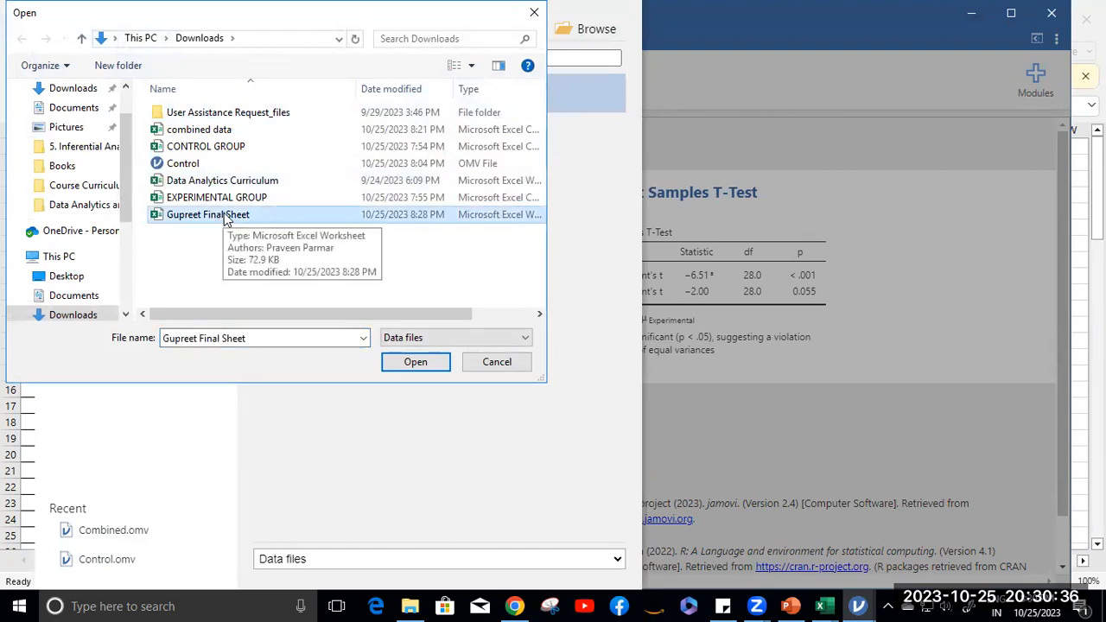
click(523, 339)
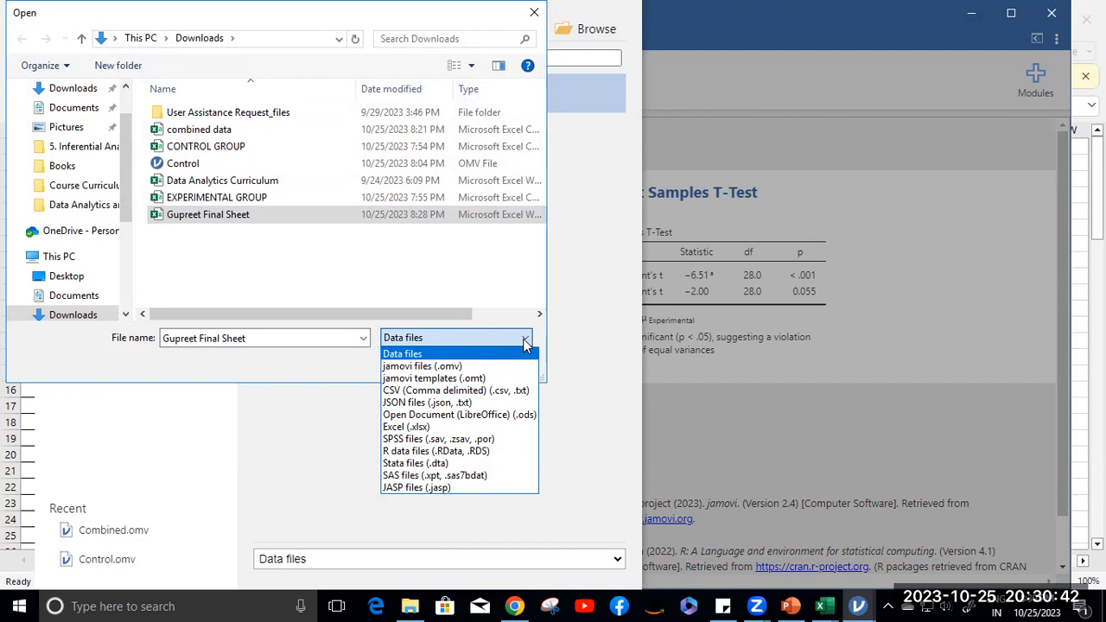
click(407, 427)
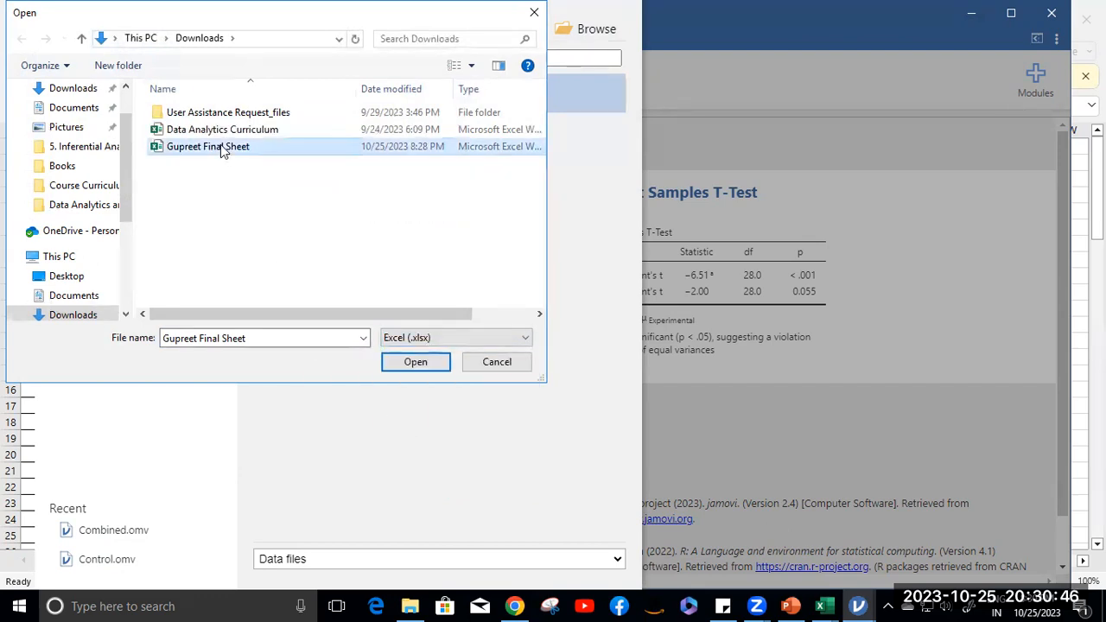
click(416, 362)
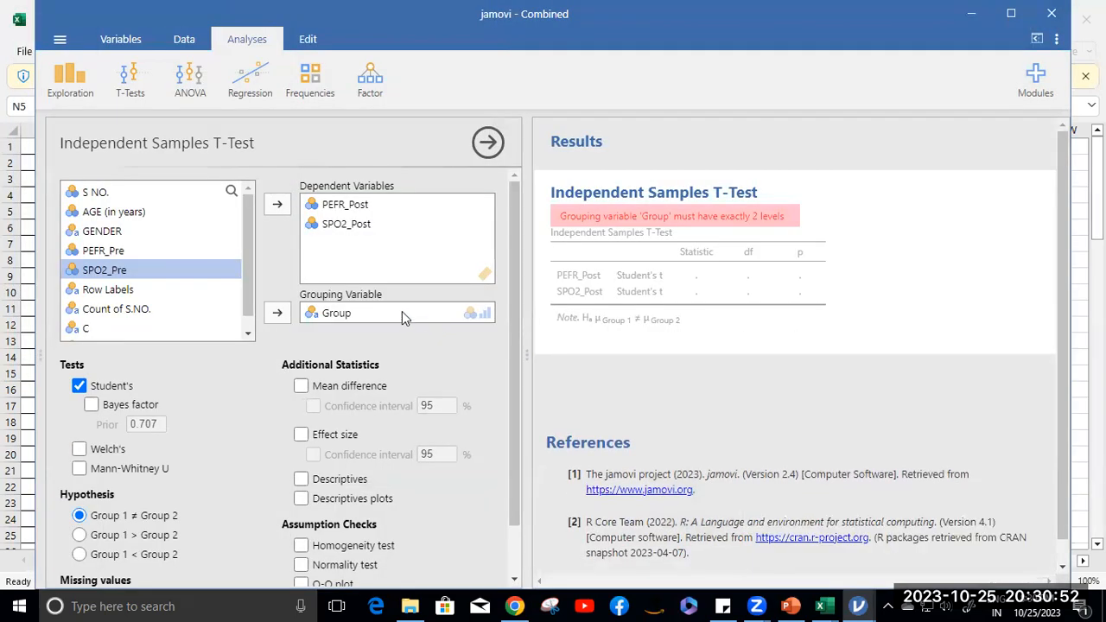
Check the t-test's list of imported variables and close the Combined jamovi window
scroll(122, 232, down, 1)
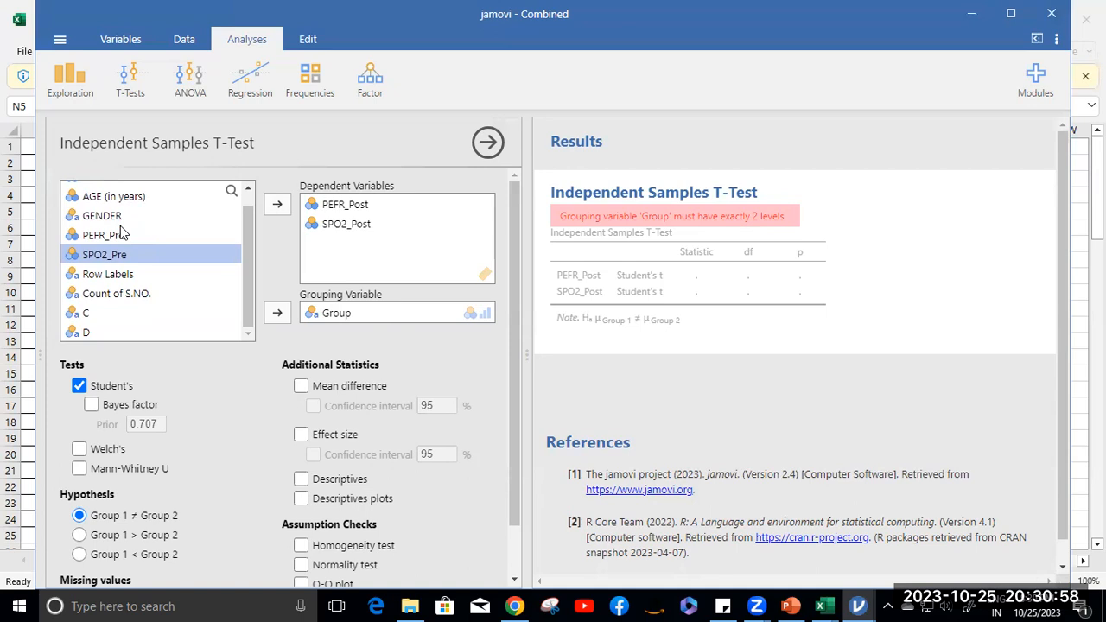
scroll(122, 231, up, 1)
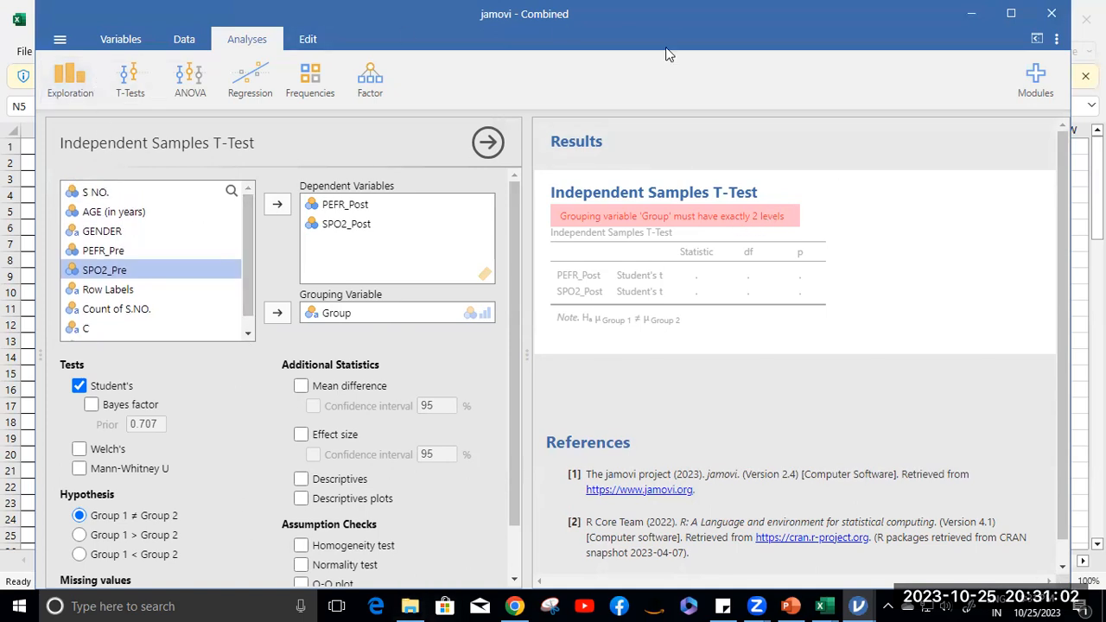
click(1051, 13)
click(486, 299)
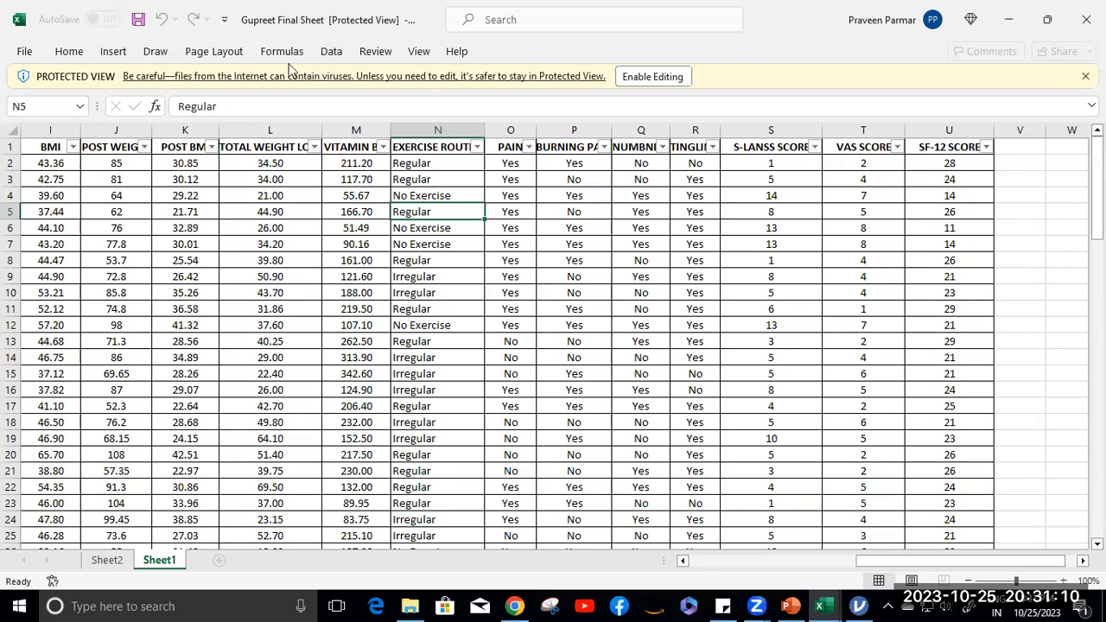
Enable editing in the protected Final Sheet workbook and remove the filters from Sheet1's header row
click(332, 51)
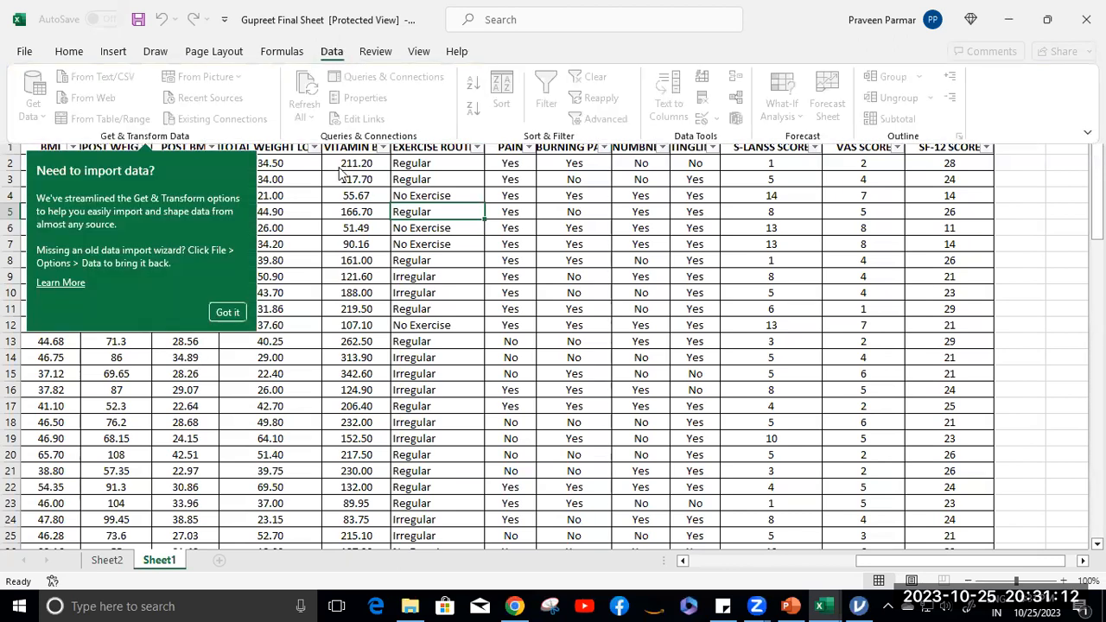
click(224, 312)
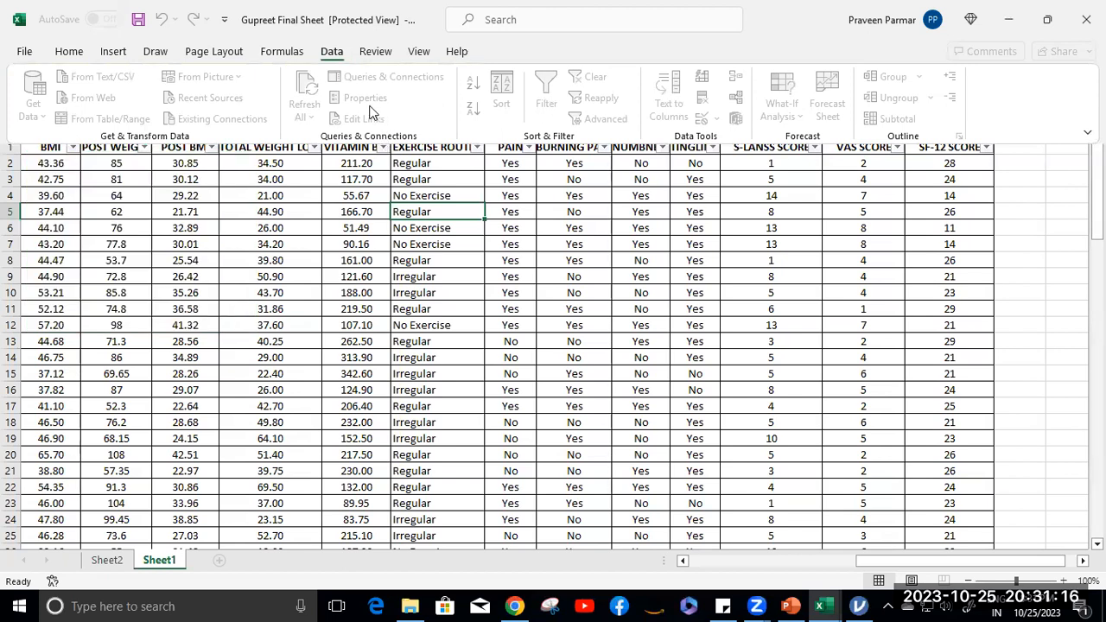
click(102, 563)
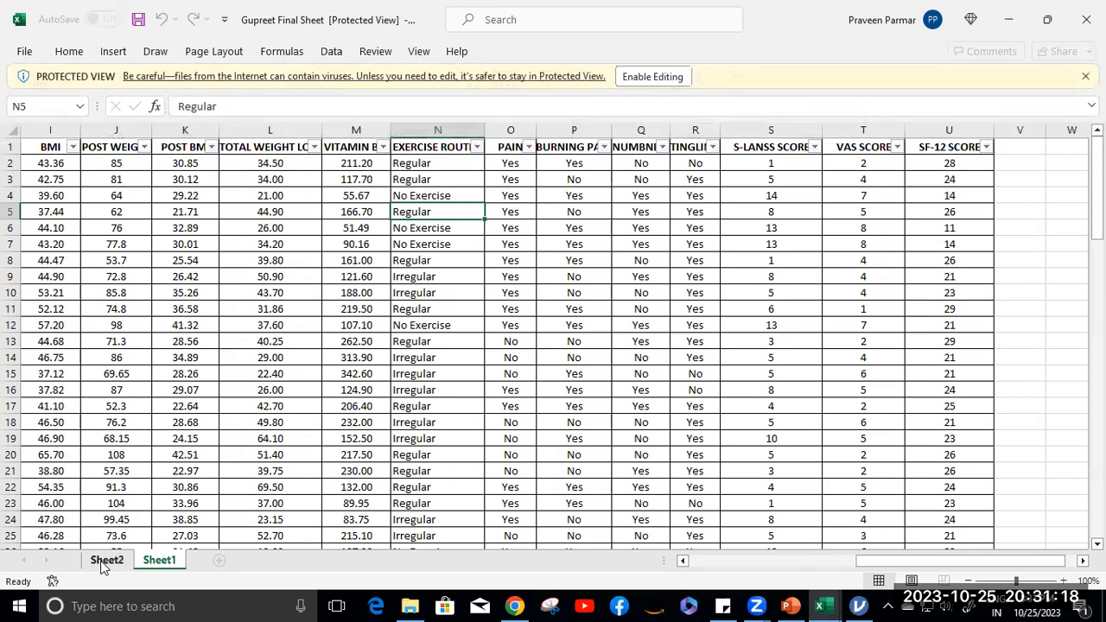
click(183, 292)
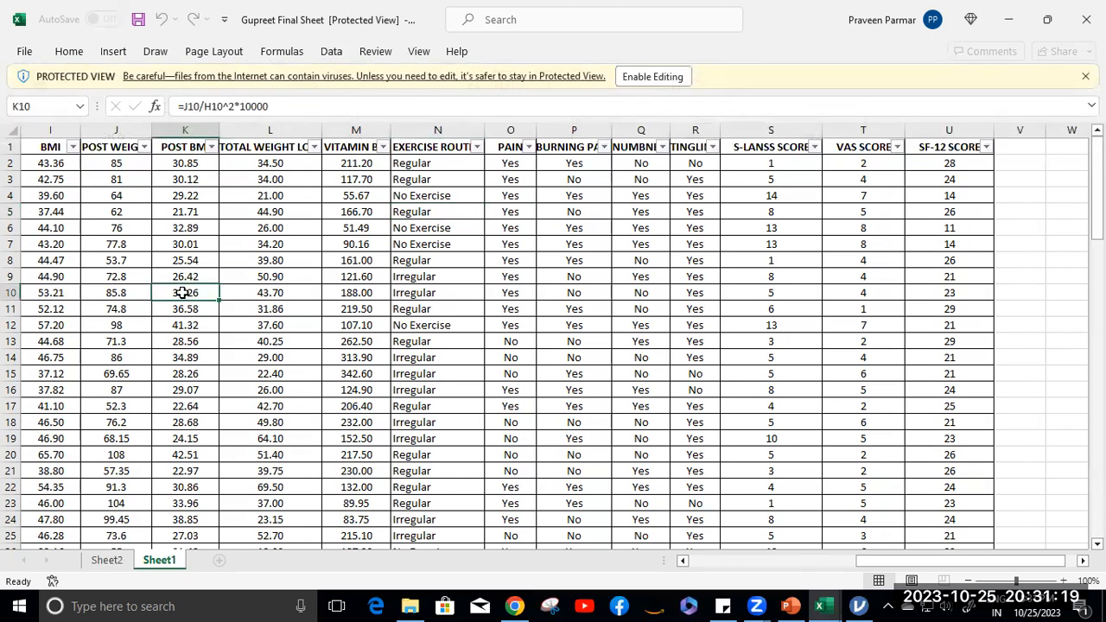
click(673, 79)
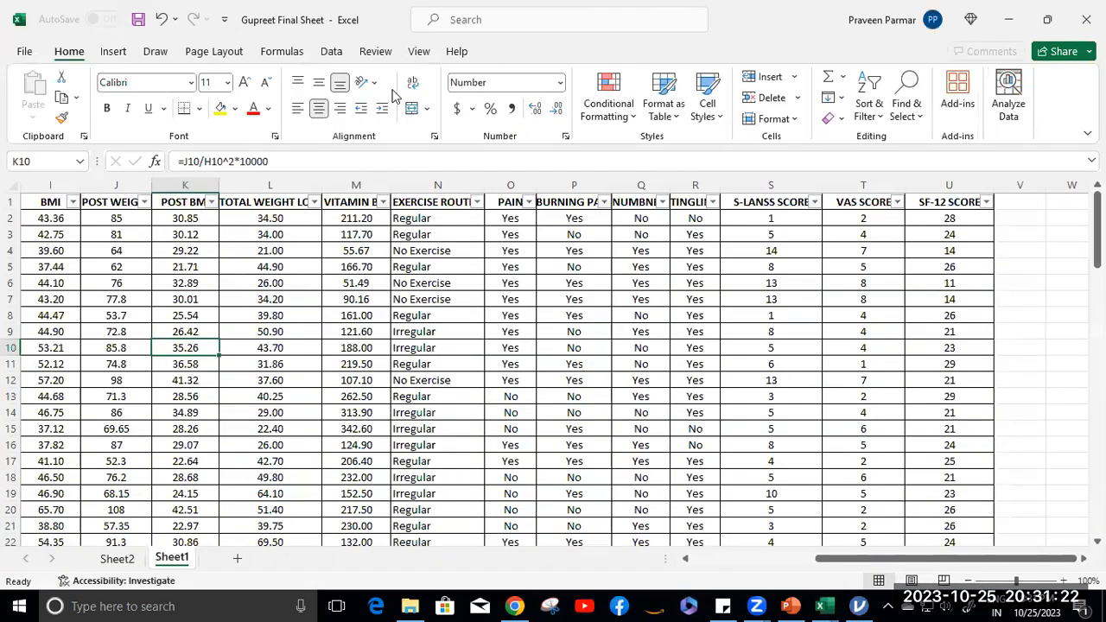
click(333, 50)
click(542, 91)
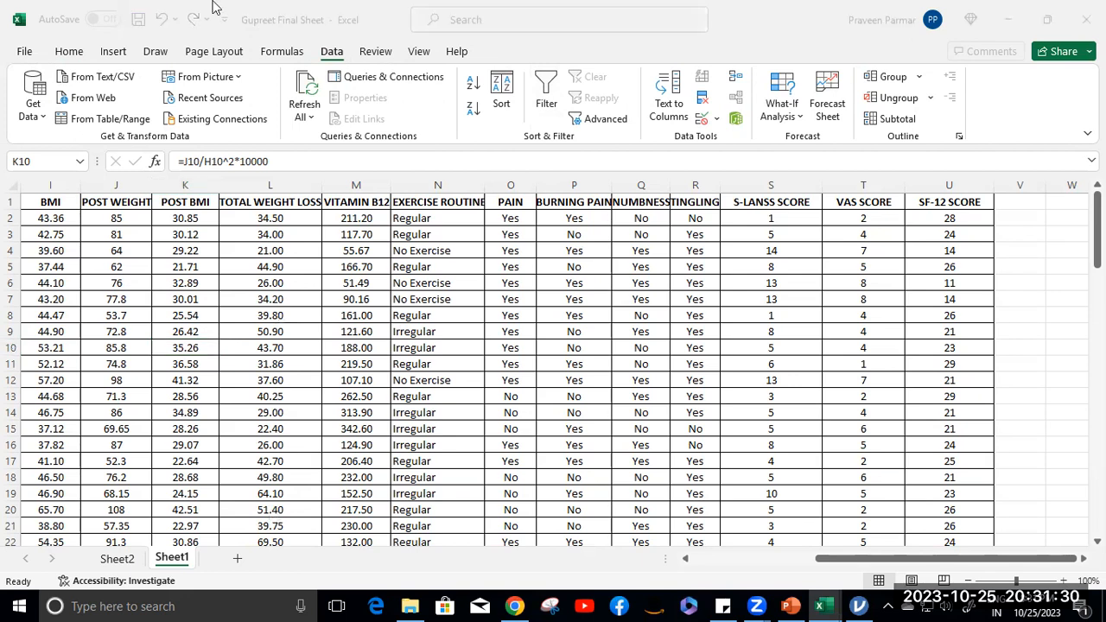
Copy Sheet1's entire patient data table, from the S.NO. header through the last row, into a new blank workbook starting at A1
click(837, 563)
click(836, 563)
drag(836, 564, 698, 565)
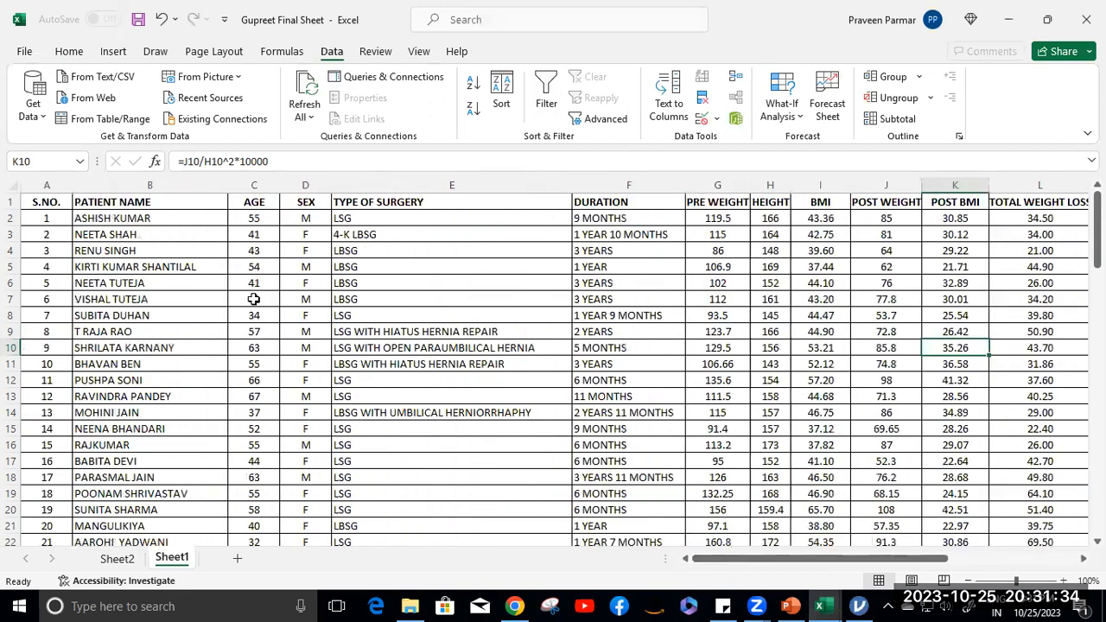
click(45, 203)
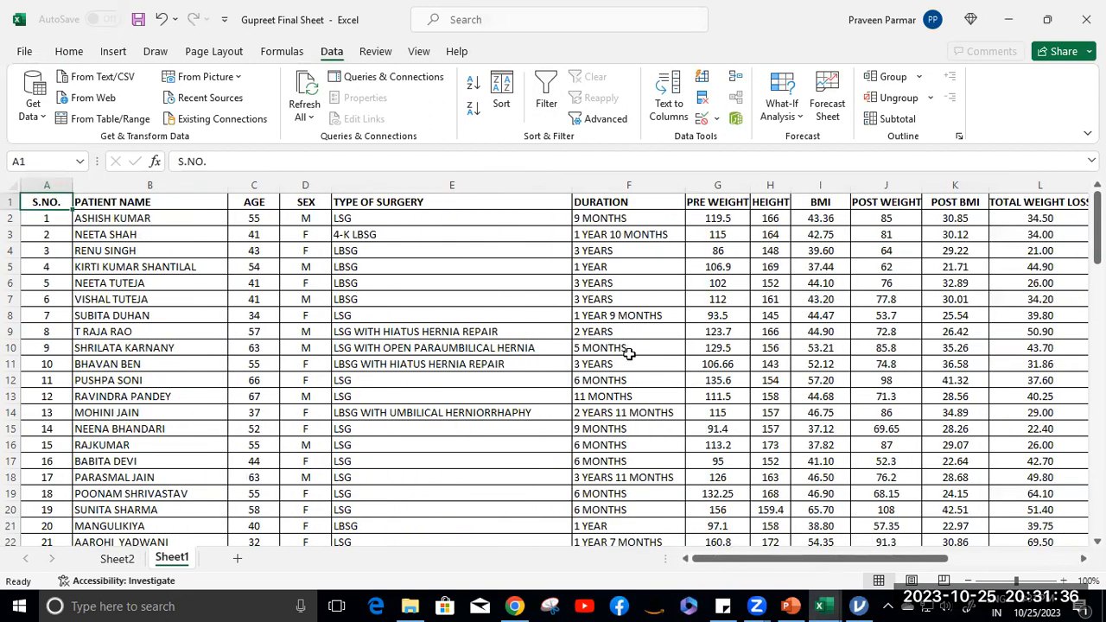
key(ctrl+shift+Right)
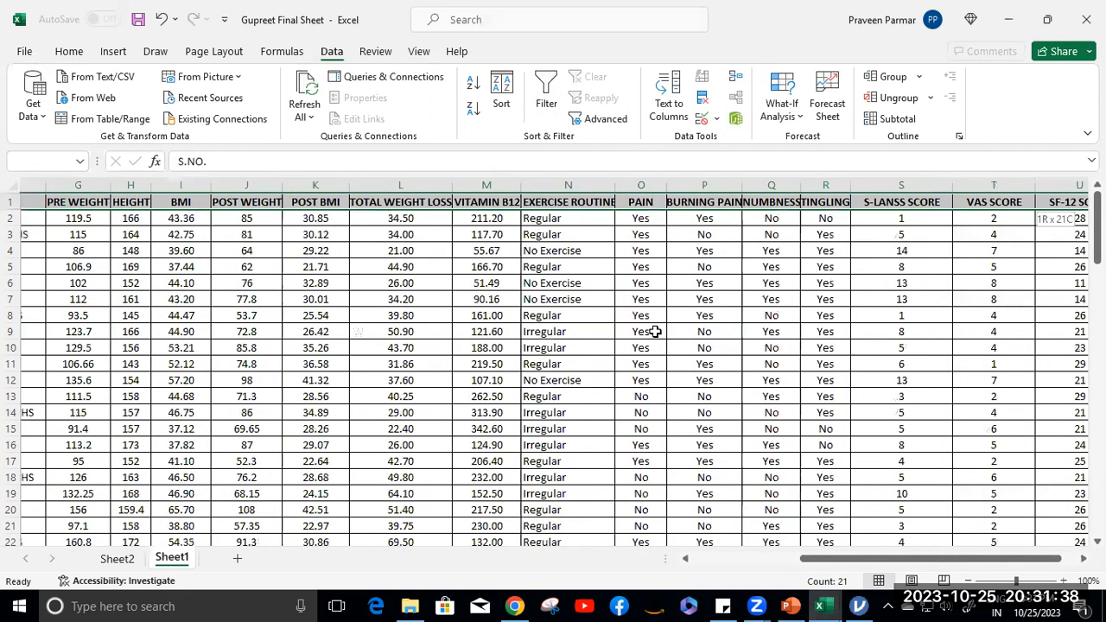
key(ctrl+shift+Down)
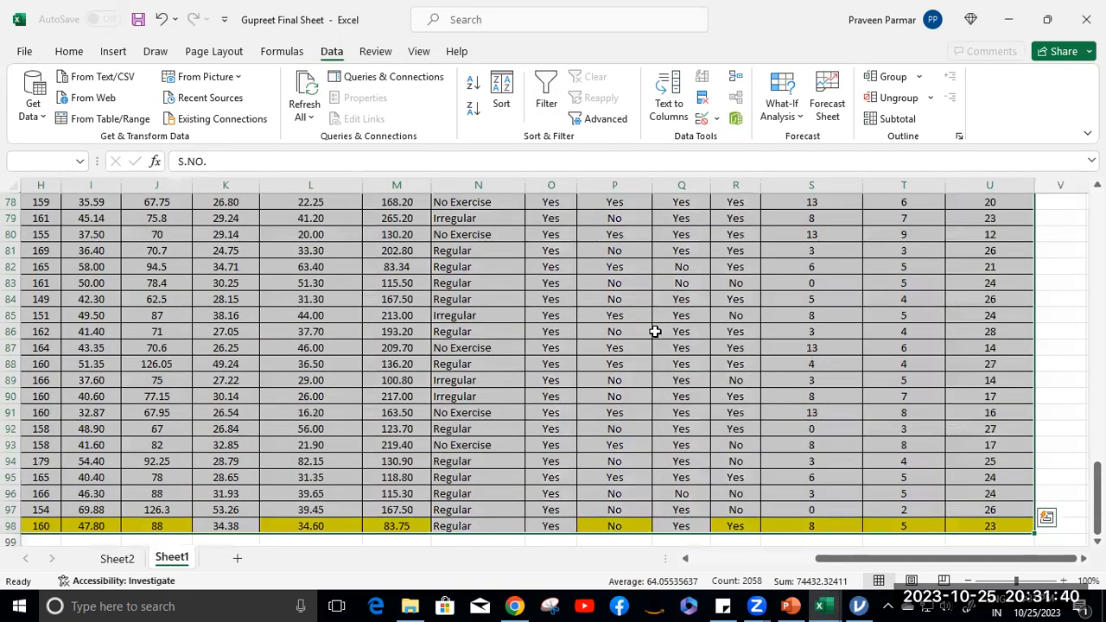
key(ctrl+c)
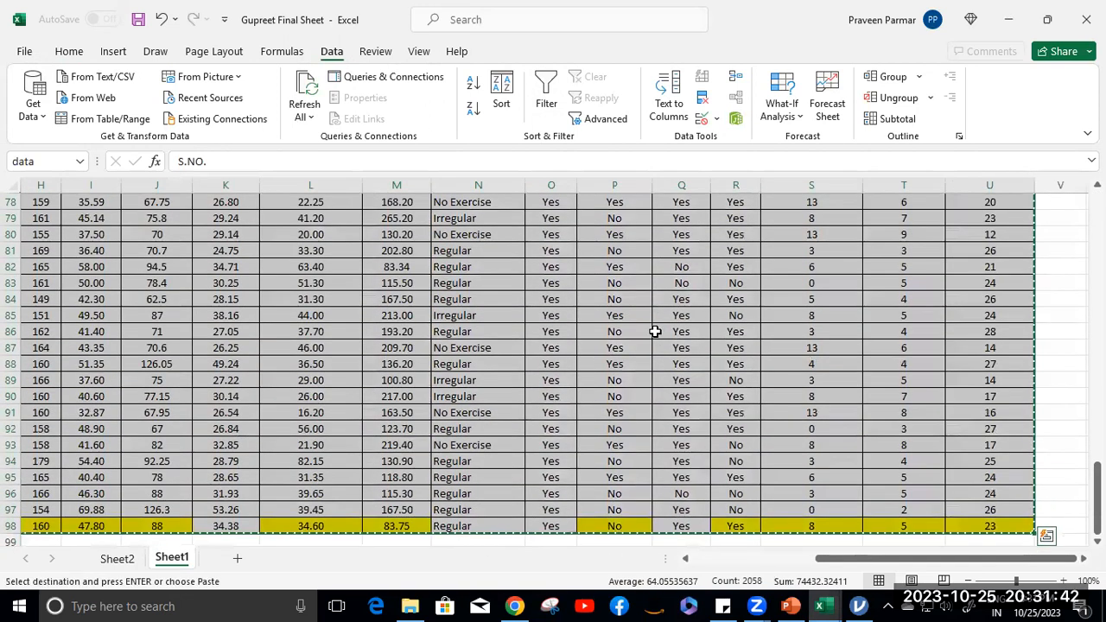
click(24, 52)
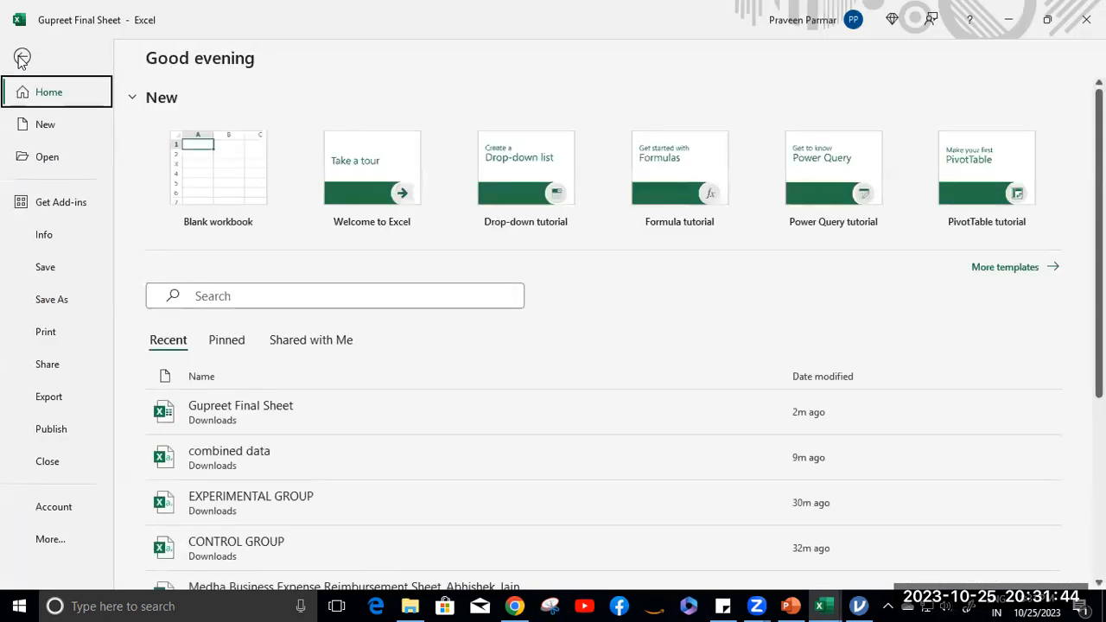
click(226, 166)
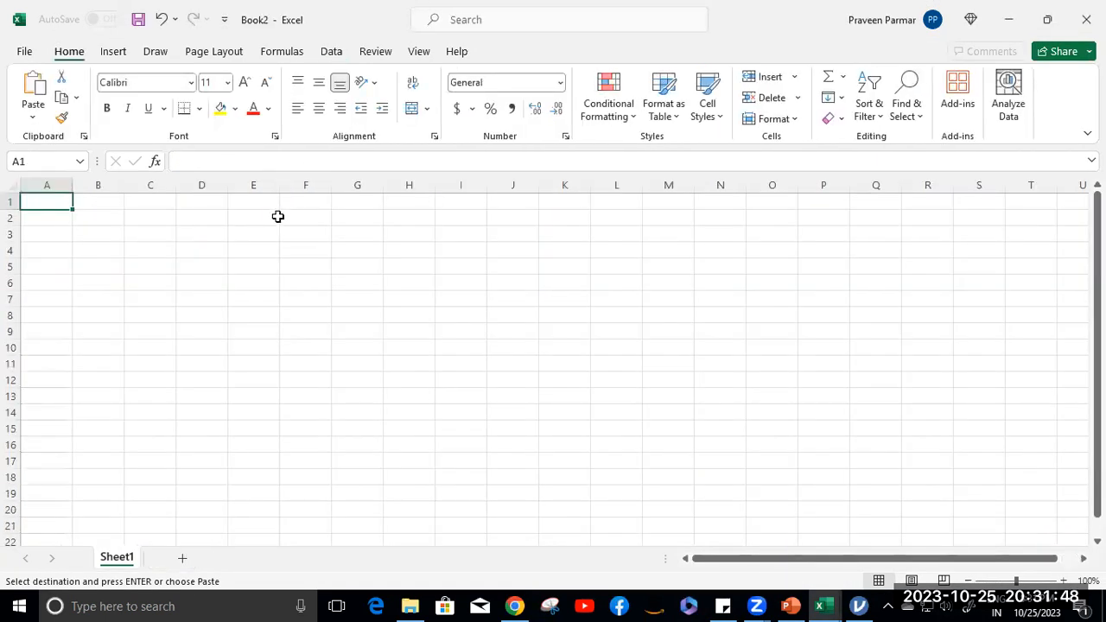
key(ctrl+v)
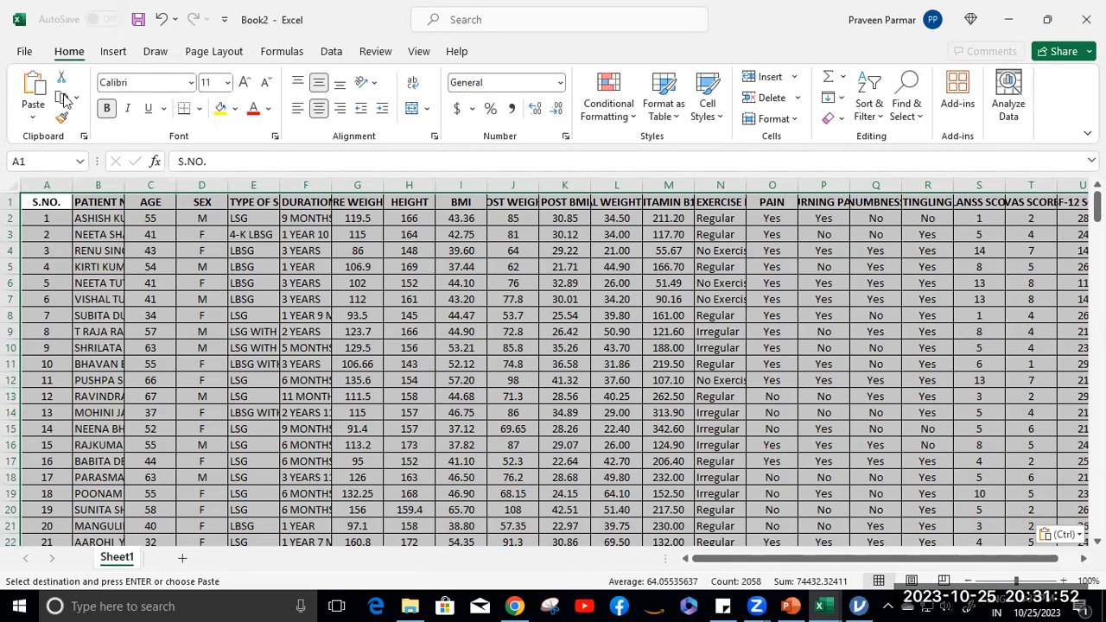
Save the new workbook in Downloads as an Excel Workbook, using the data owner's first name as the file name
click(25, 51)
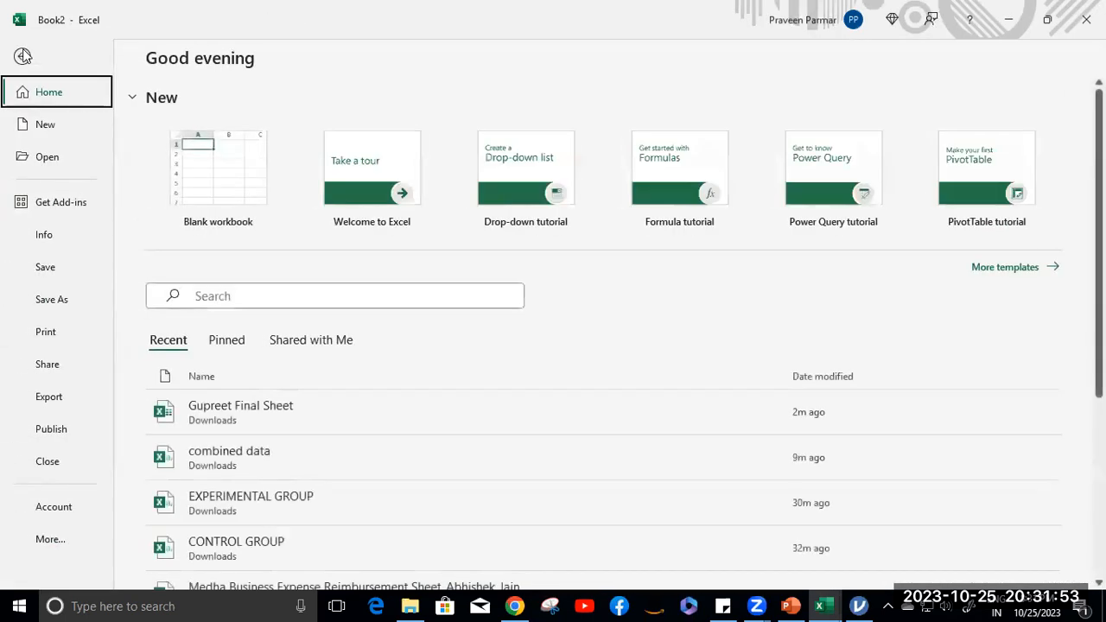
click(63, 298)
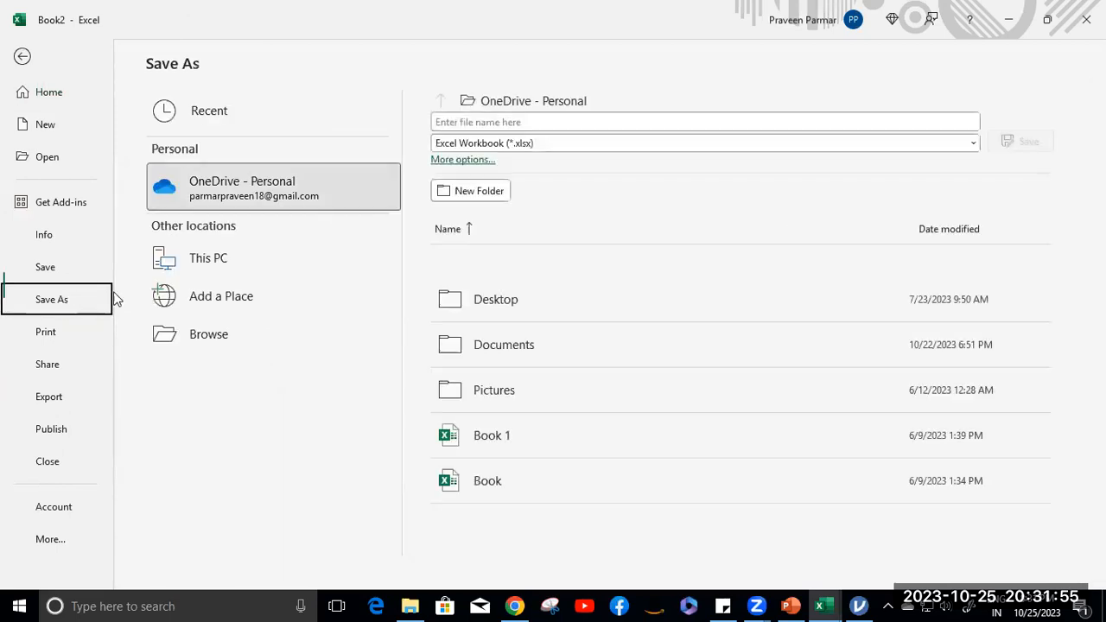
click(212, 335)
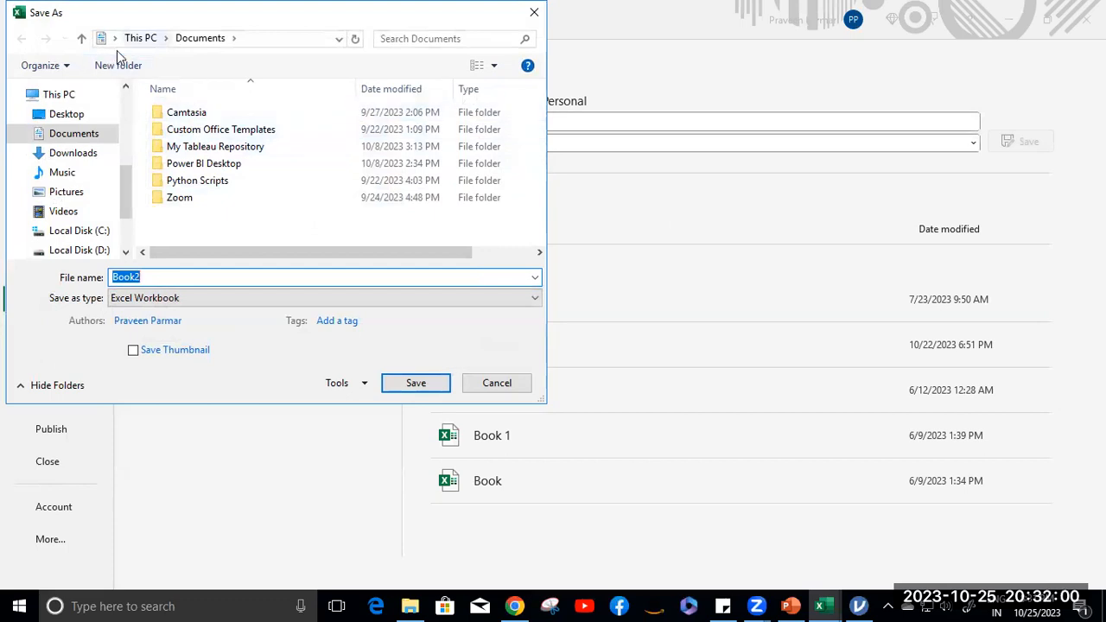
click(81, 159)
click(172, 277)
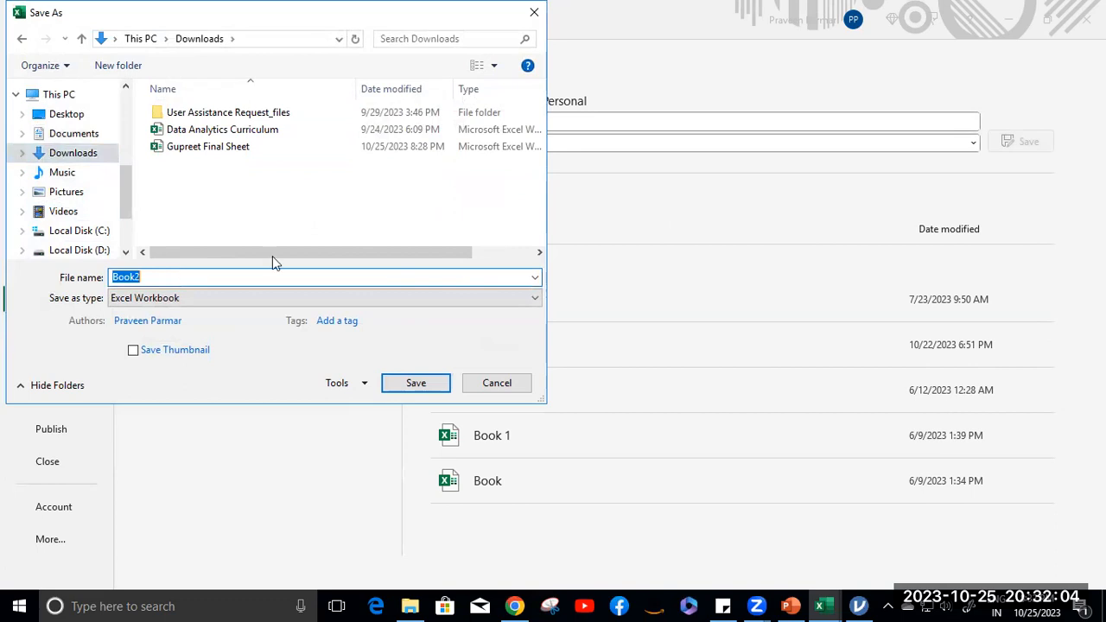
text(Gurpr)
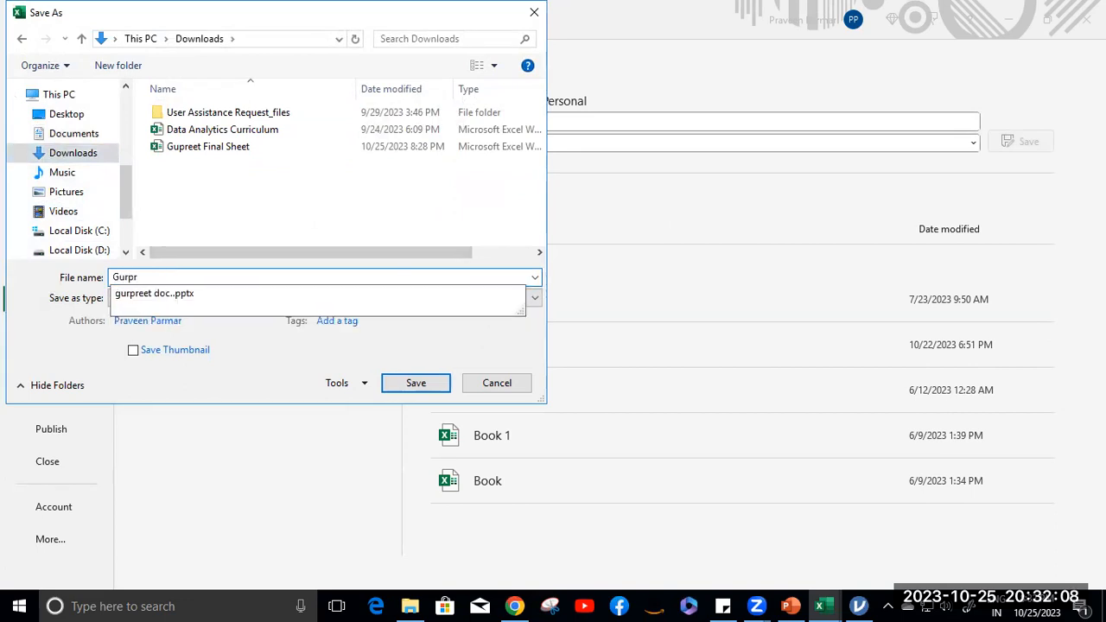
text(eet)
key(Return)
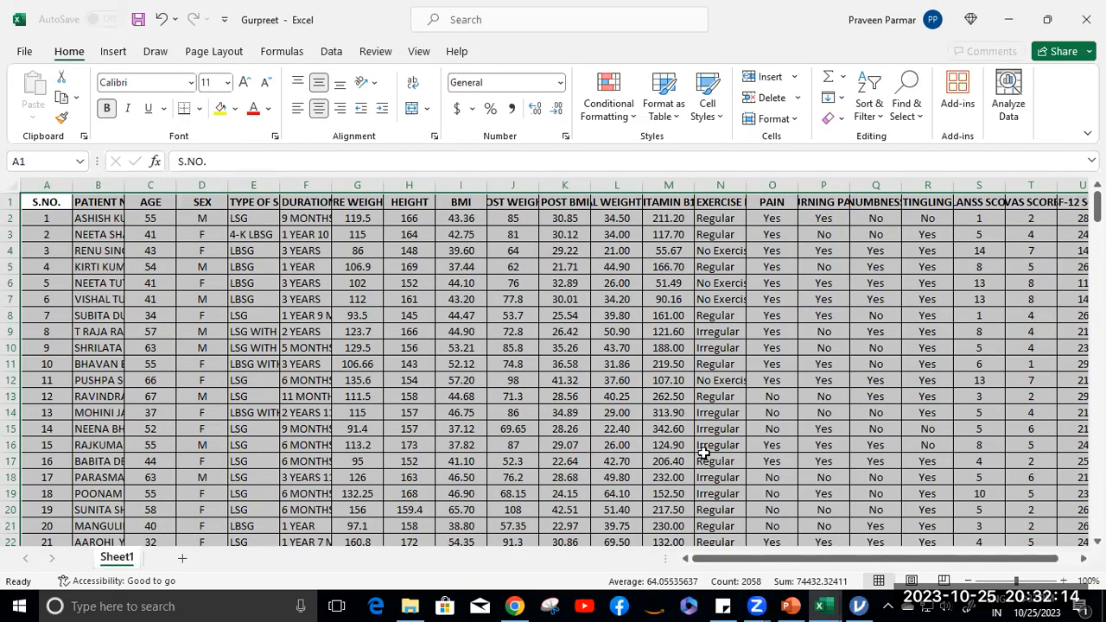
Check the Final Sheet file's full type in the Downloads folder, widening the Type column to read it
click(409, 606)
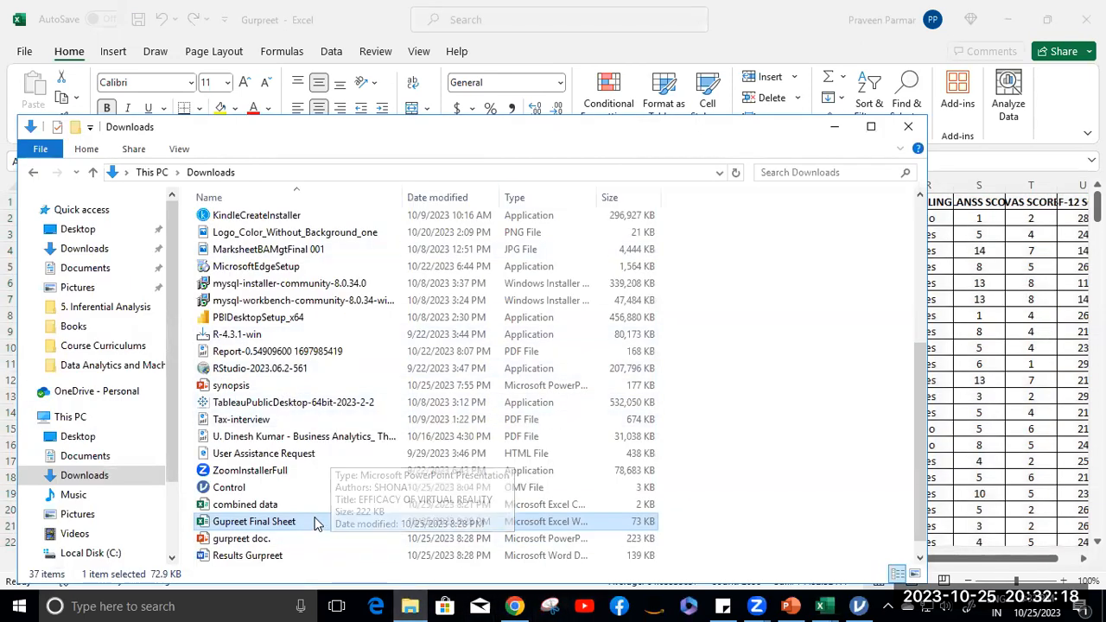
click(590, 201)
click(588, 200)
click(586, 195)
click(588, 198)
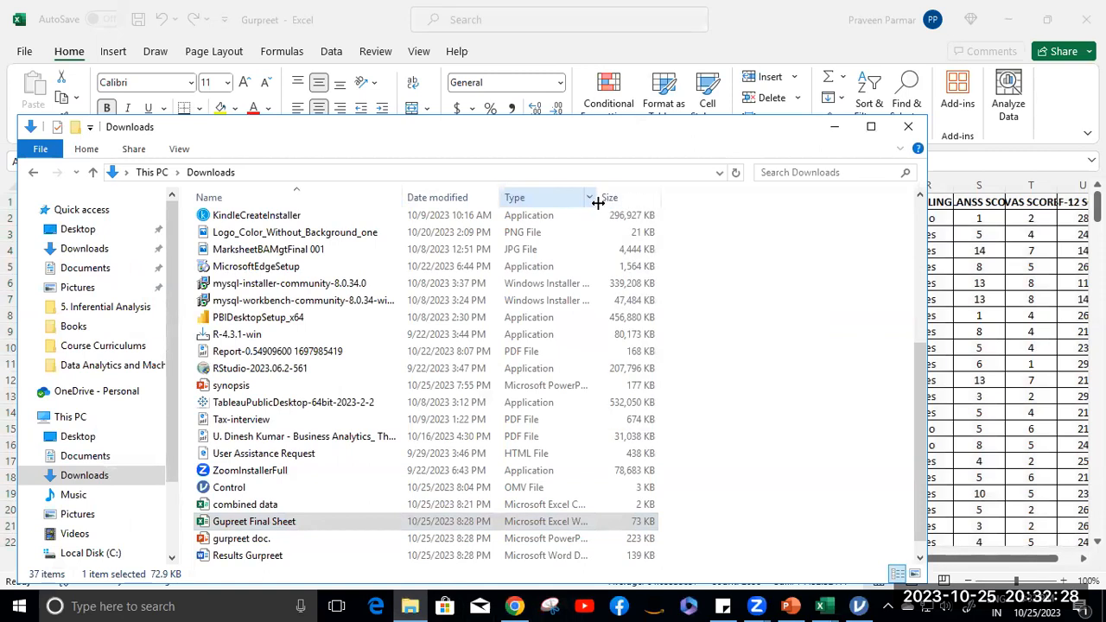
drag(596, 201, 702, 197)
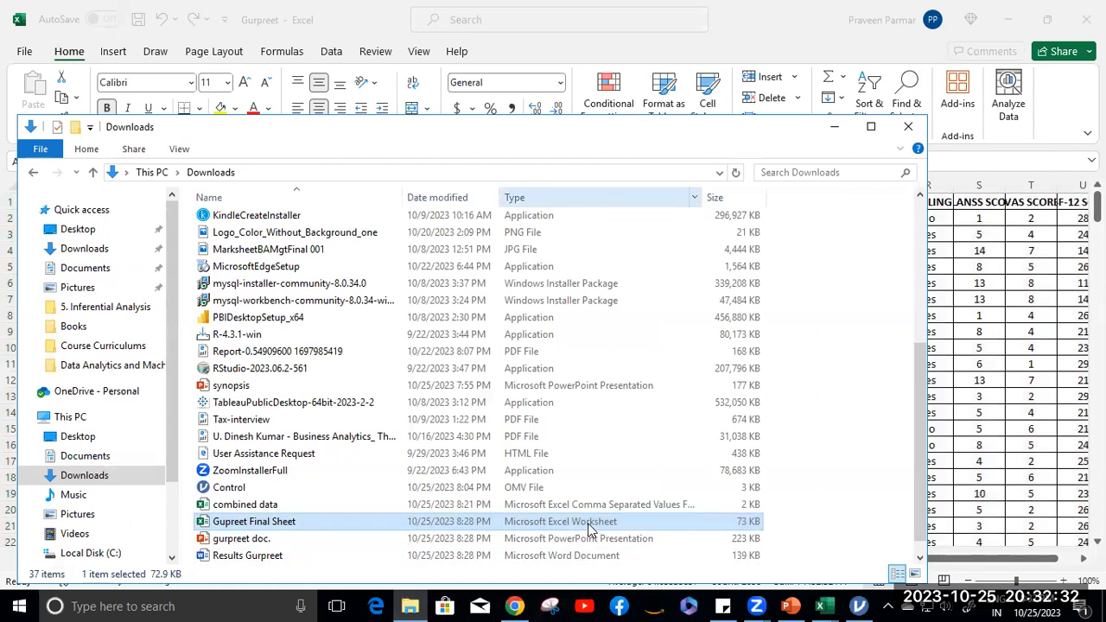
click(981, 170)
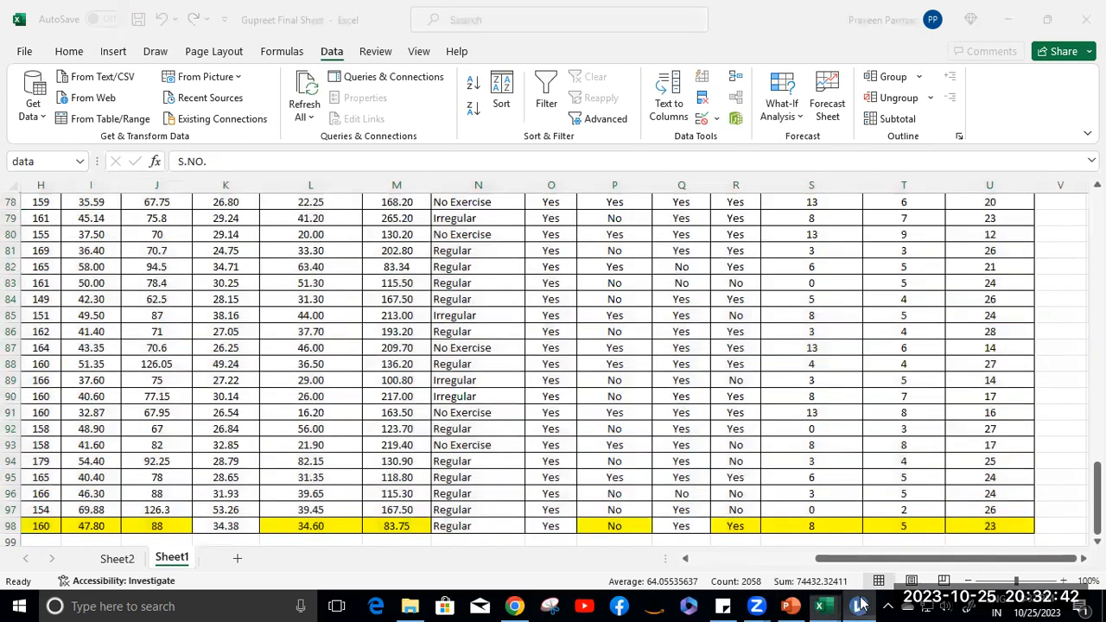
Switch to jamovi, create a new data set and special-import the newly saved single-sheet workbook from Downloads
click(858, 606)
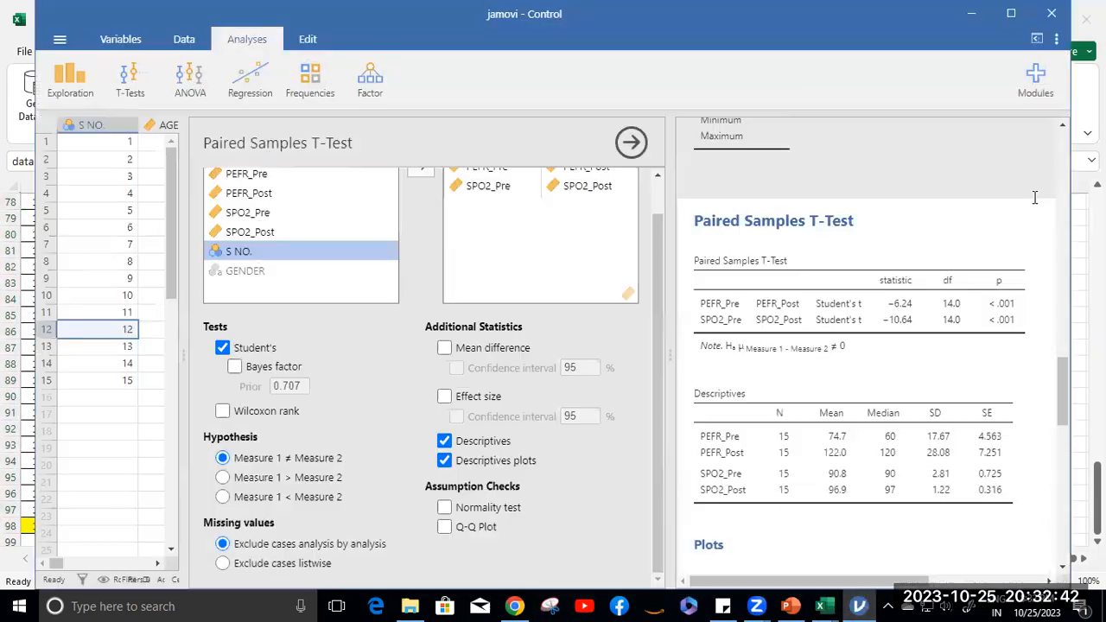
click(60, 45)
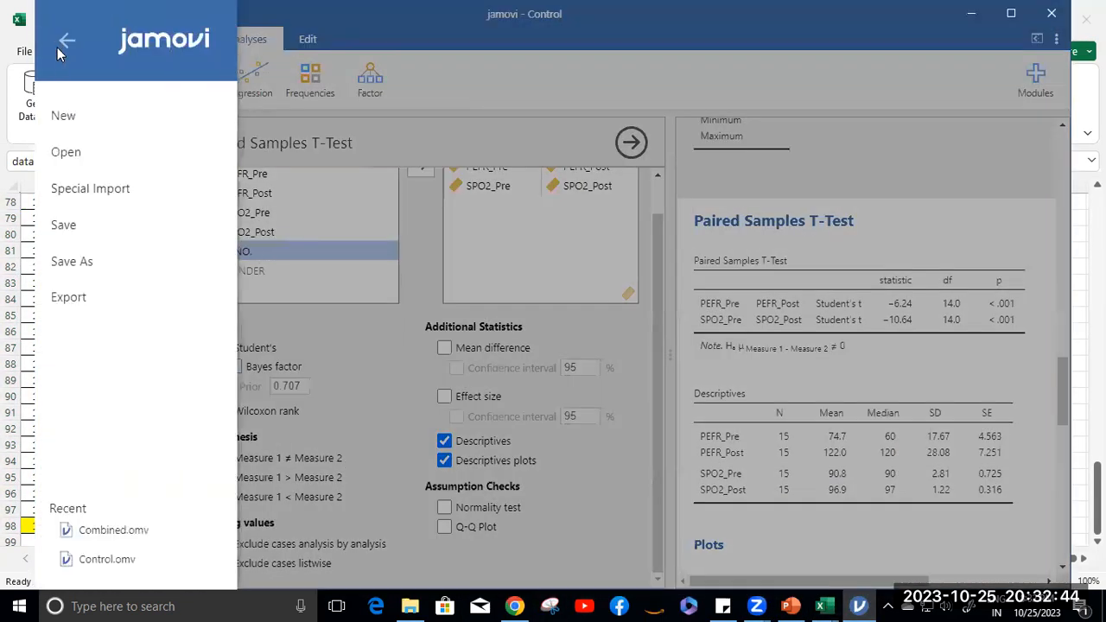
click(62, 114)
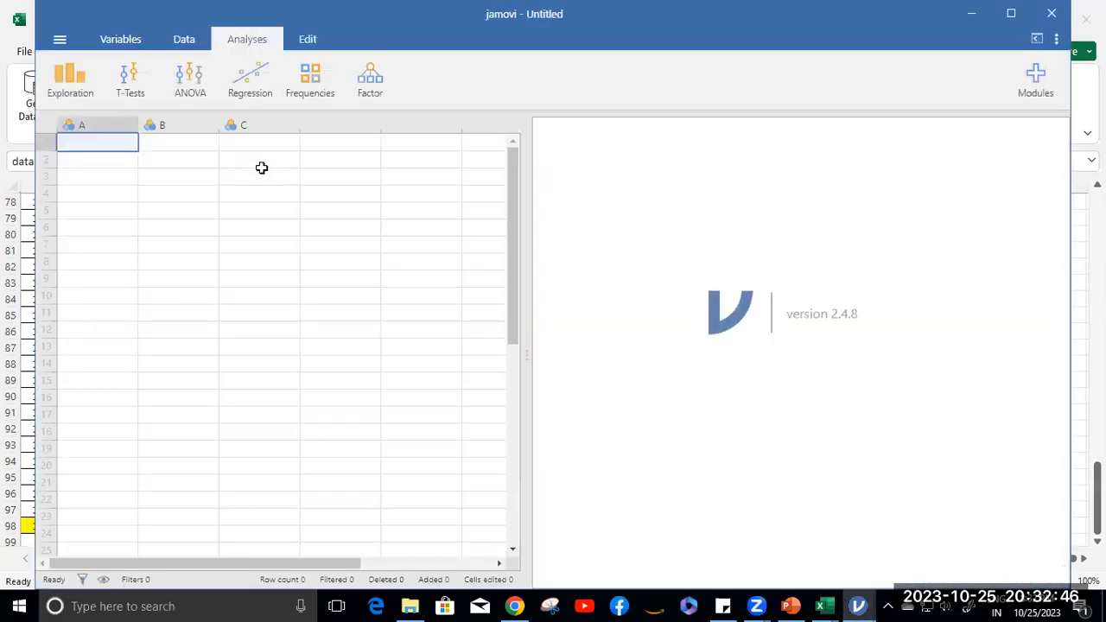
click(58, 46)
click(90, 188)
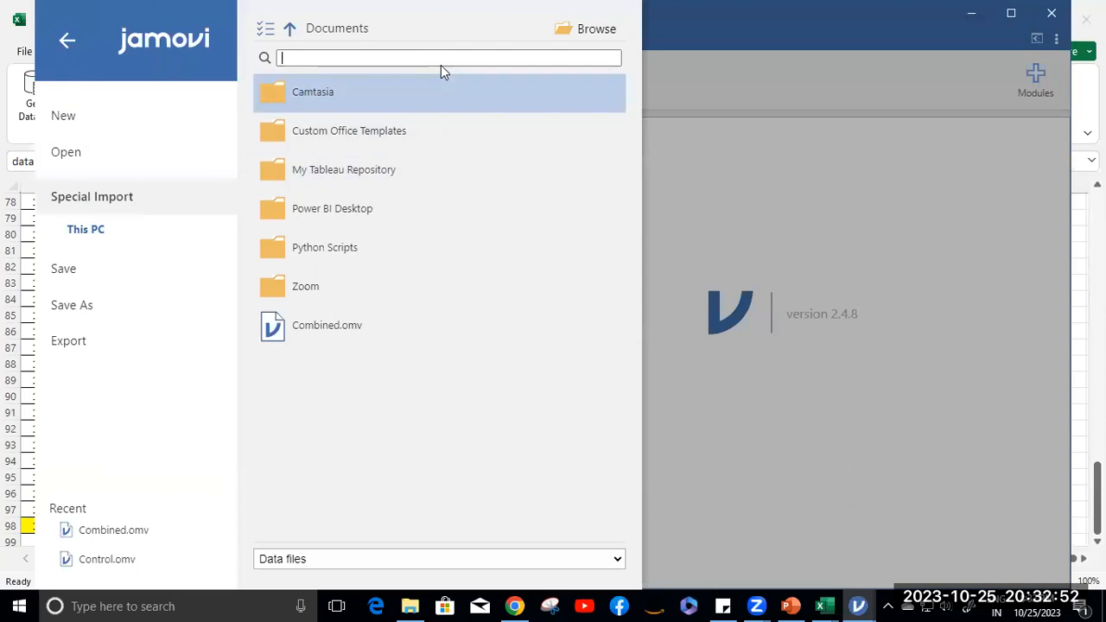
click(582, 30)
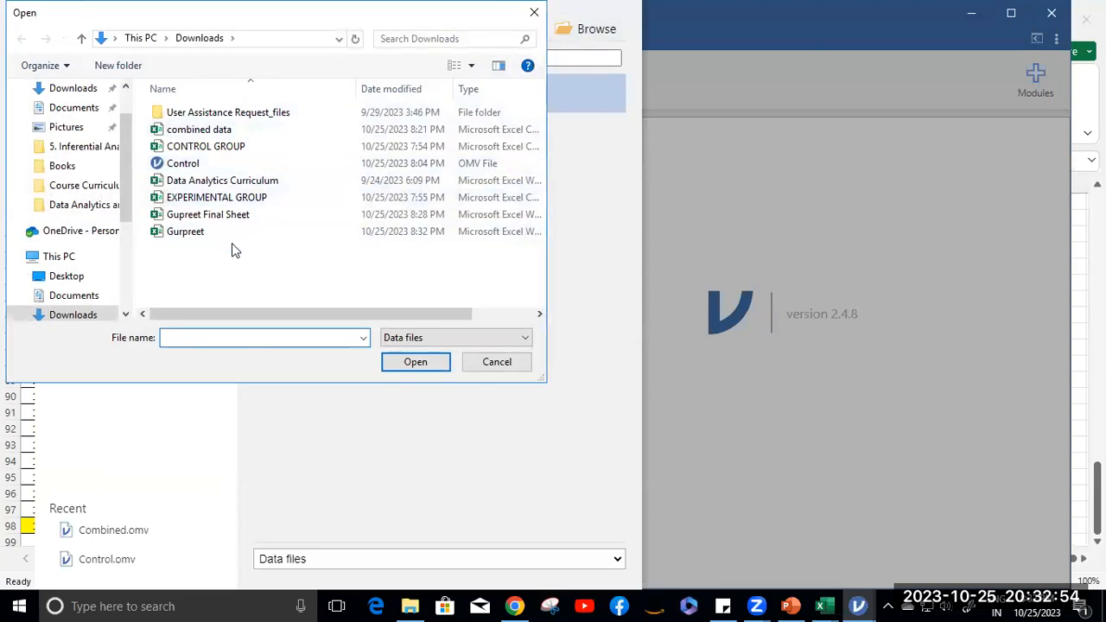
click(197, 233)
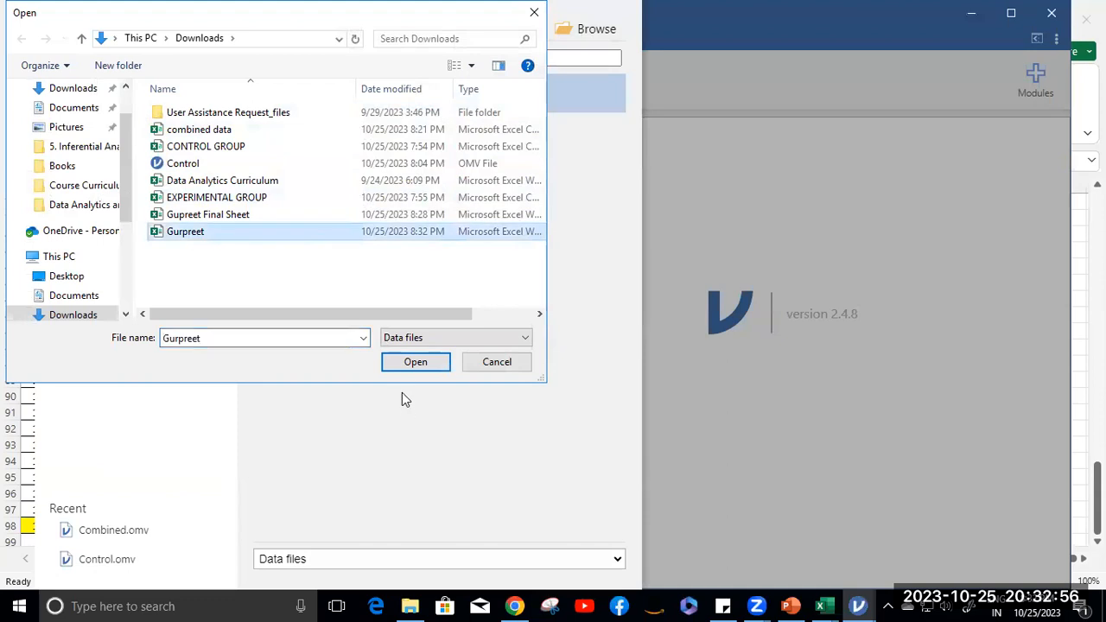
click(412, 364)
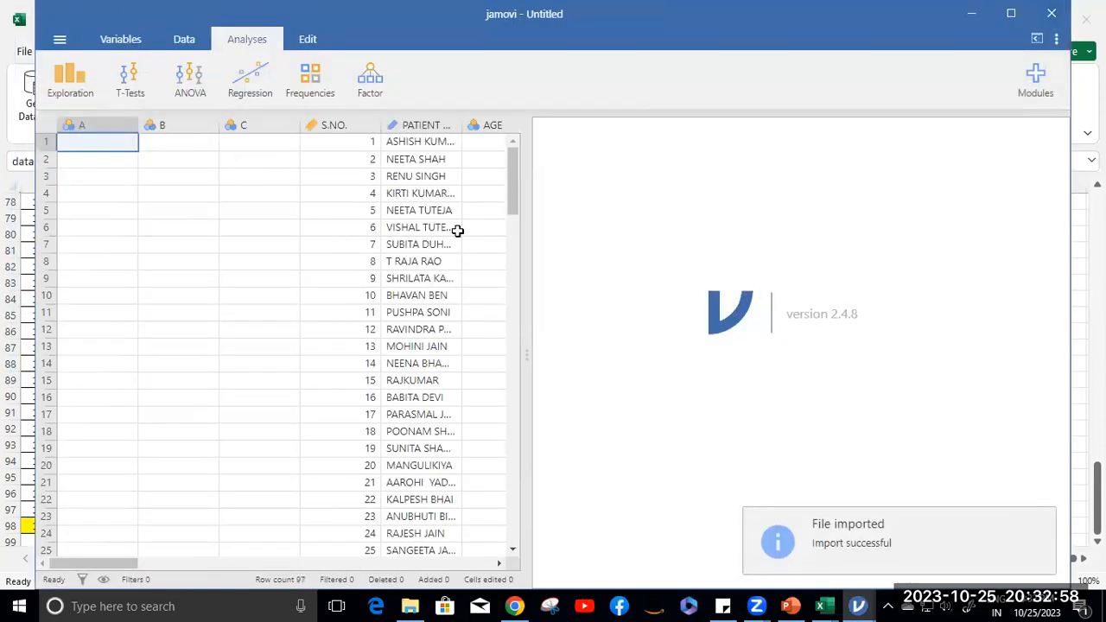
Delete the empty columns A, B and C in front of the imported variables
scroll(454, 228, down, 2)
scroll(455, 228, up, 2)
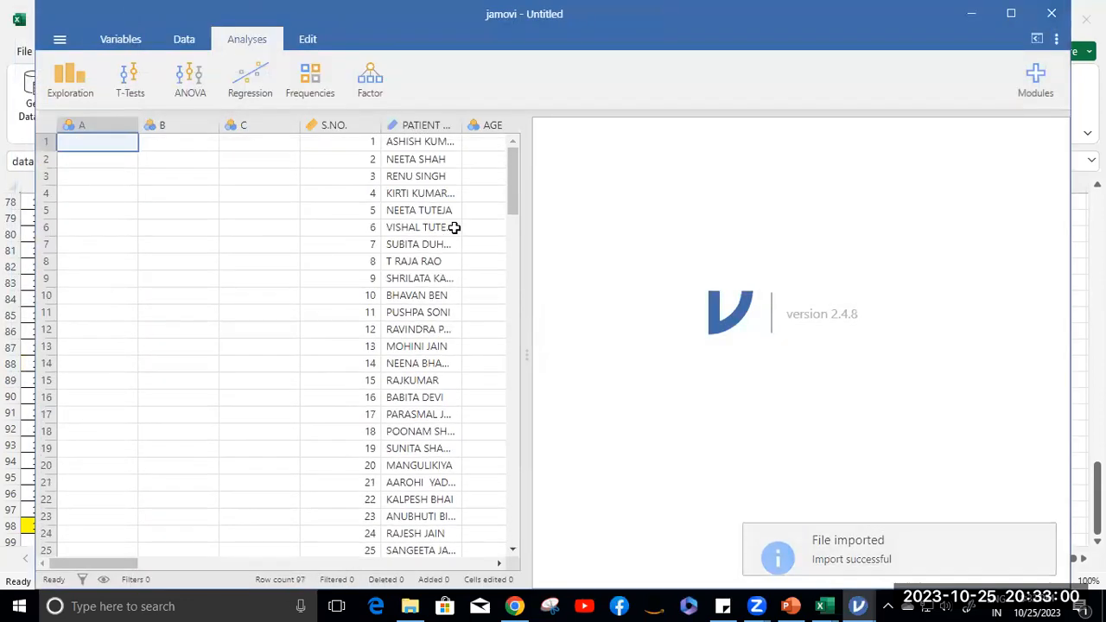
drag(526, 239, 624, 226)
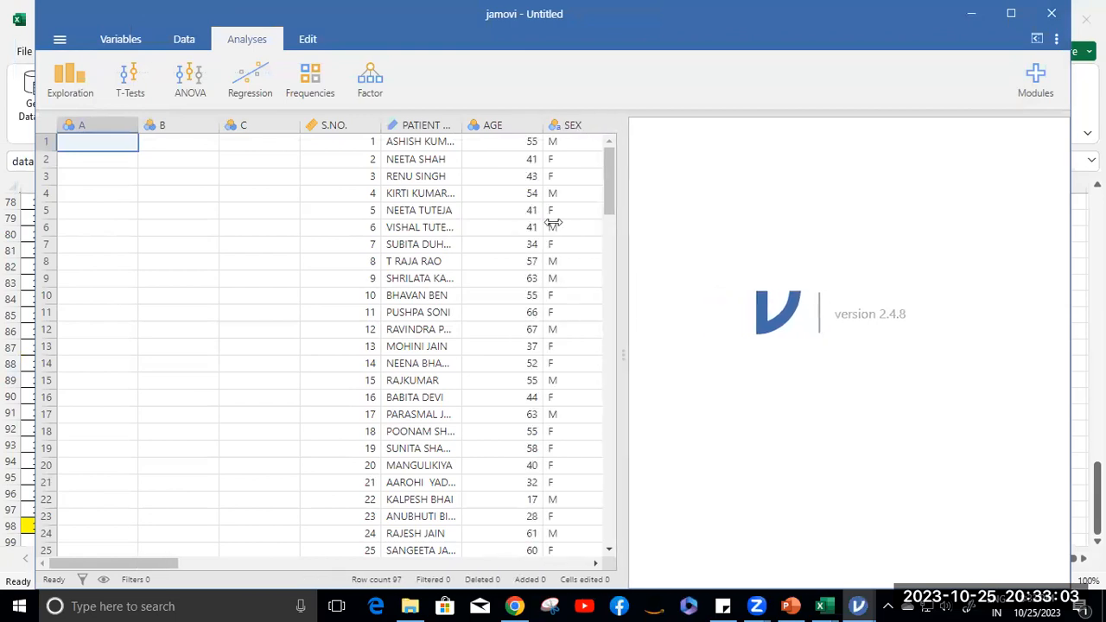
click(81, 125)
shift+click(242, 127)
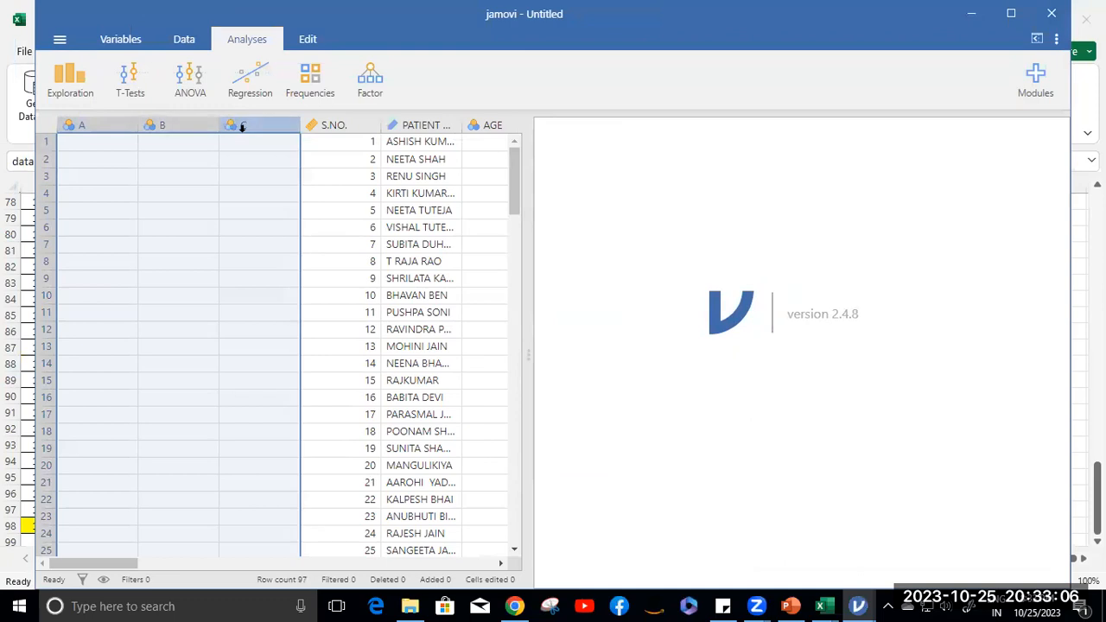
click(184, 40)
click(414, 86)
click(502, 156)
Examine the imported patient rows and the exercise, pain symptom and score columns, widening the data area to fit more of them
scroll(395, 244, down, 10)
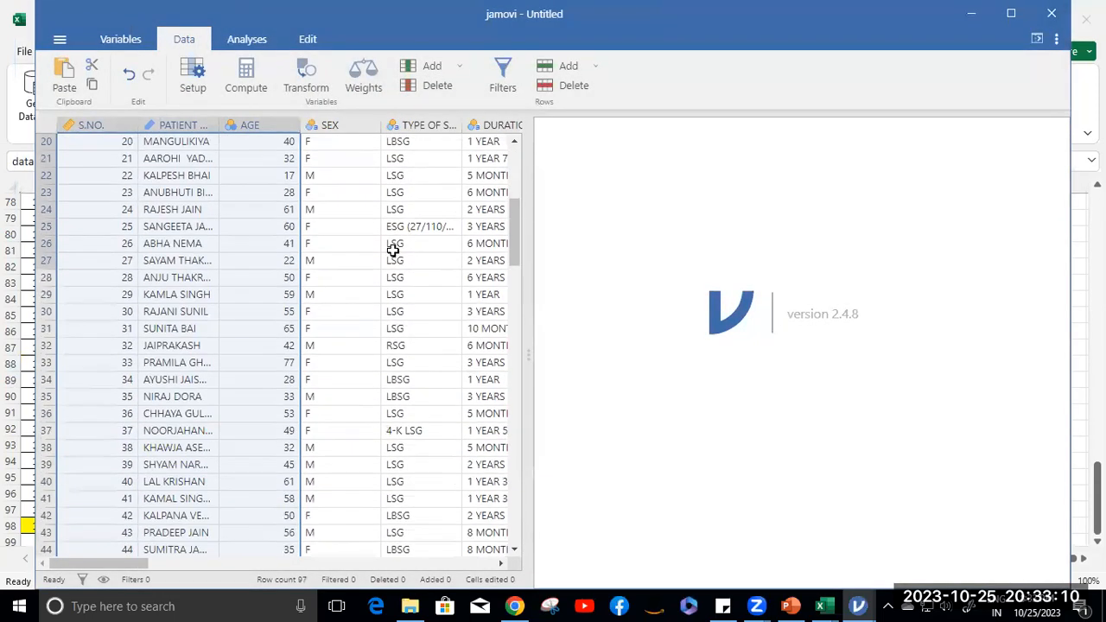
scroll(394, 244, down, 10)
scroll(393, 239, up, 8)
scroll(393, 238, up, 14)
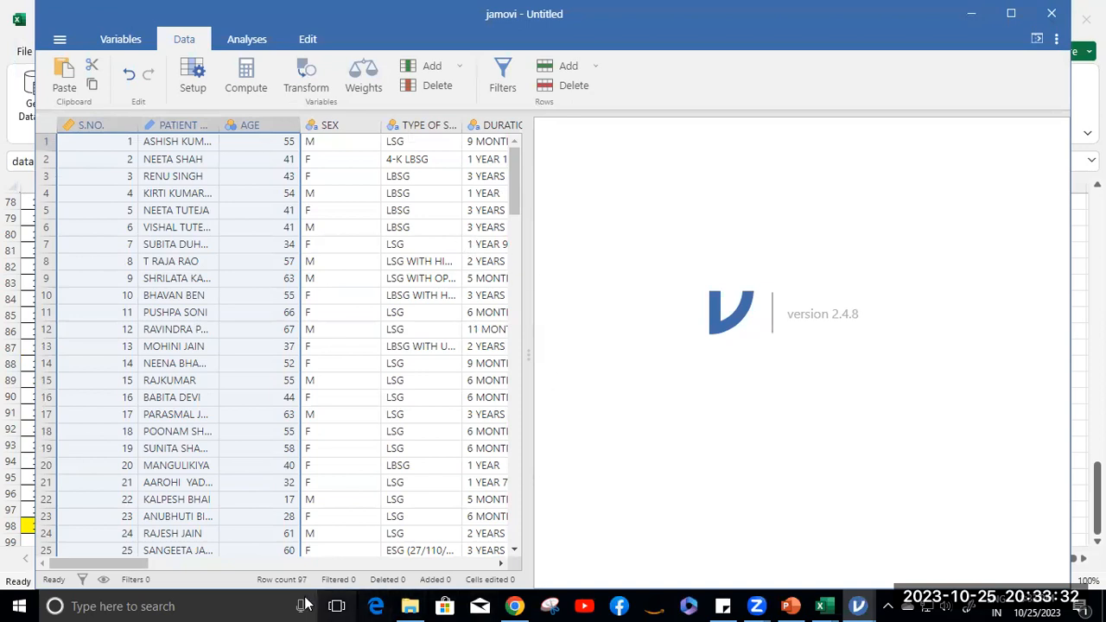
mouse_move(132, 560)
mouse_down()
mouse_move(464, 563)
mouse_move(378, 575)
mouse_move(412, 570)
mouse_up()
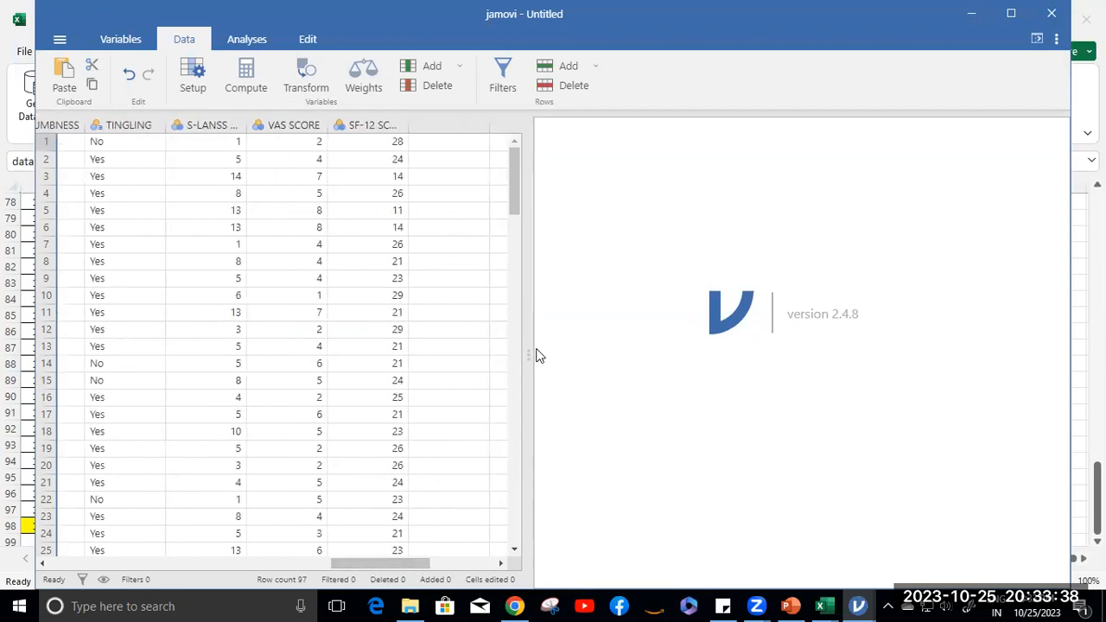
drag(529, 348, 839, 314)
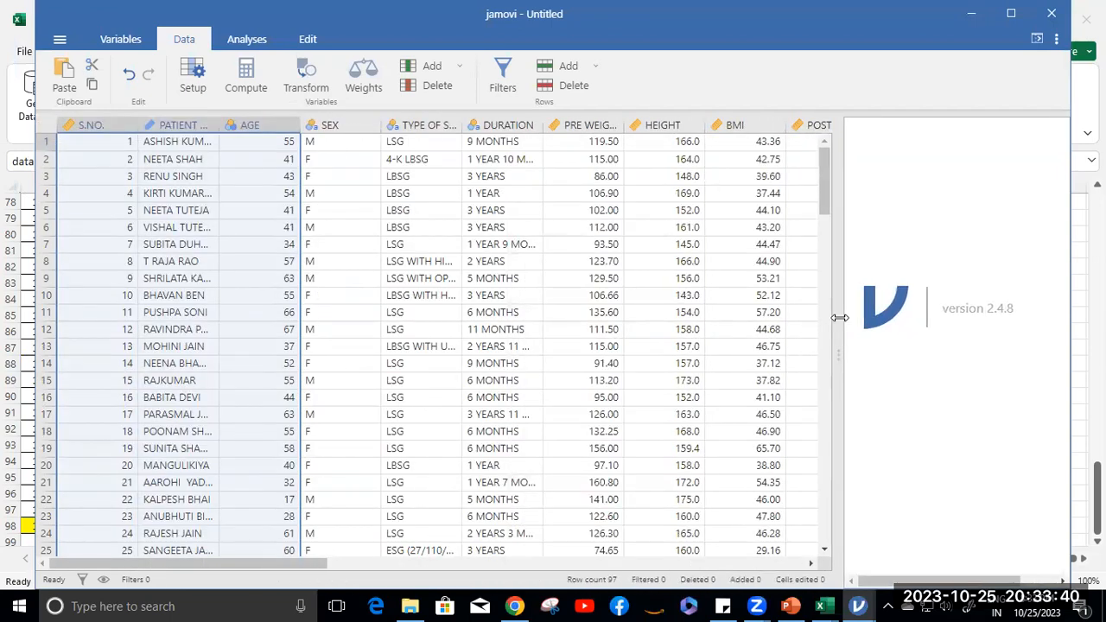
drag(269, 566, 639, 560)
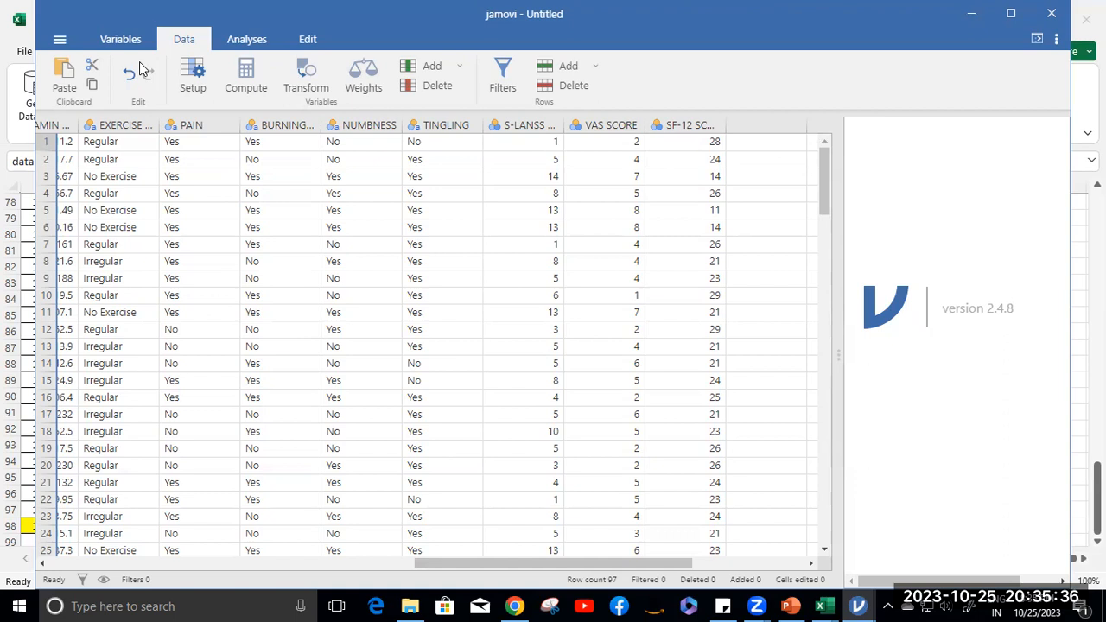
Set up a One-Way ANOVA with S-LANSS SCORE as the dependent variable and EXERCISE ROUTINE as the grouping variable
click(247, 39)
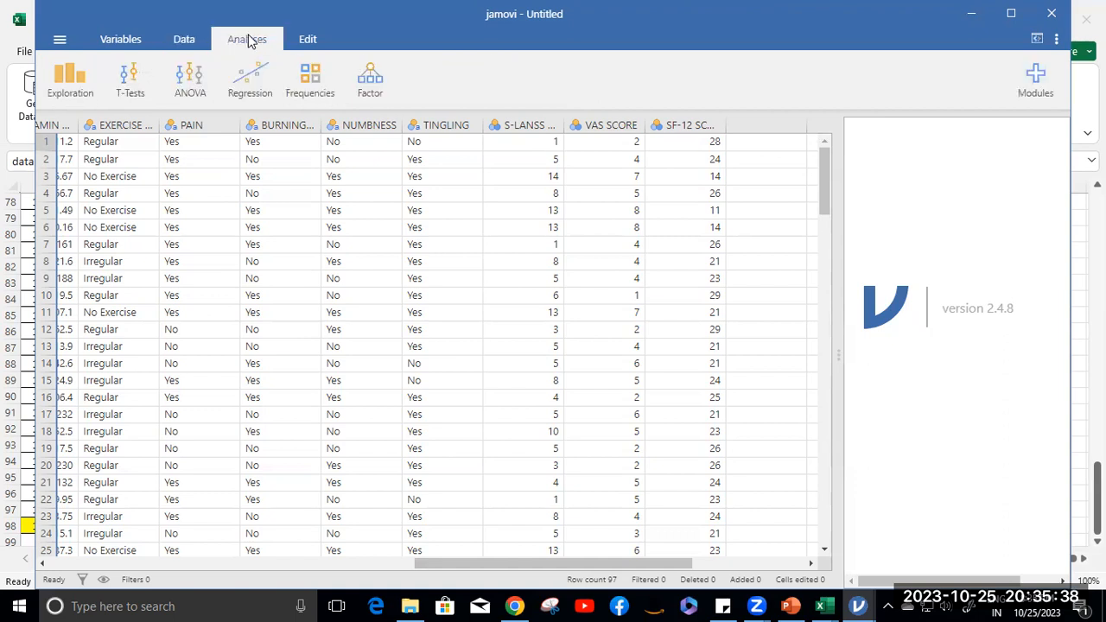
click(192, 92)
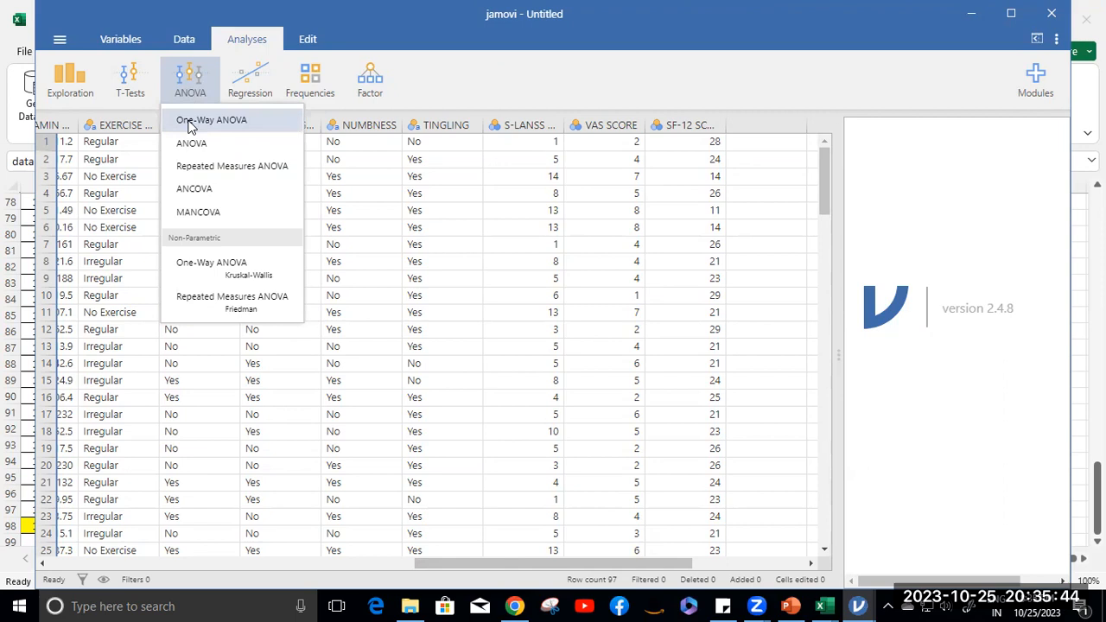
click(192, 123)
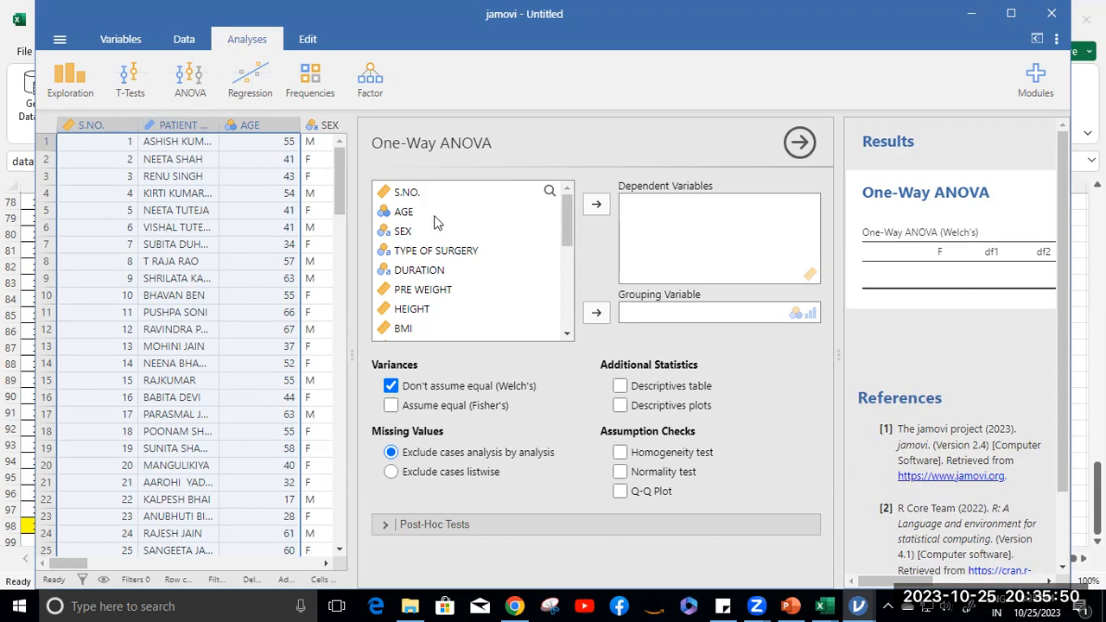
scroll(436, 233, down, 3)
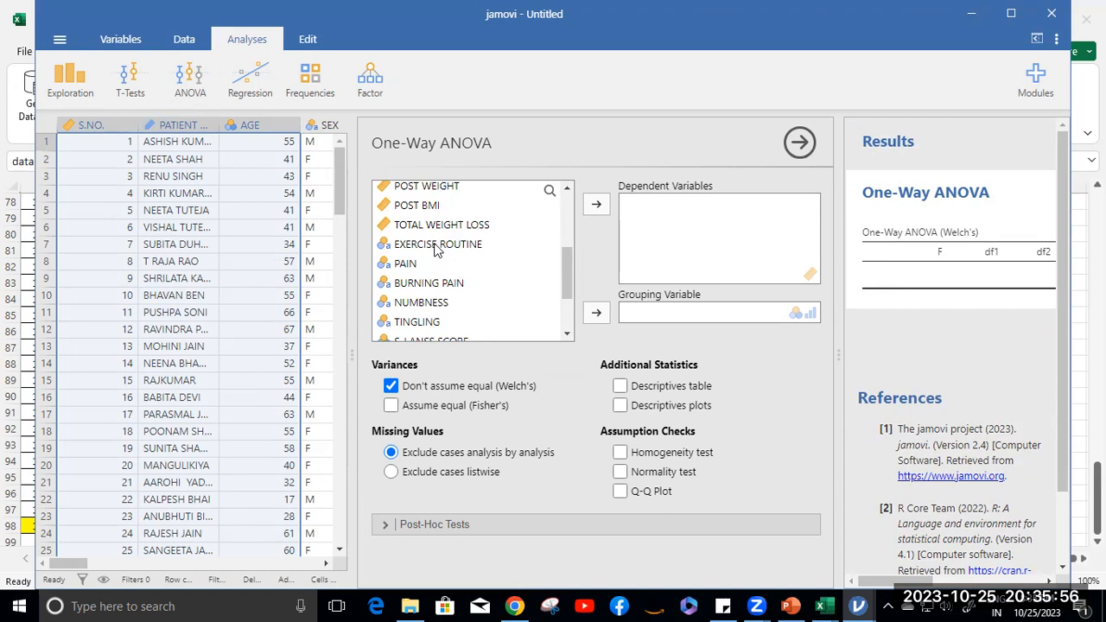
drag(436, 248, 687, 316)
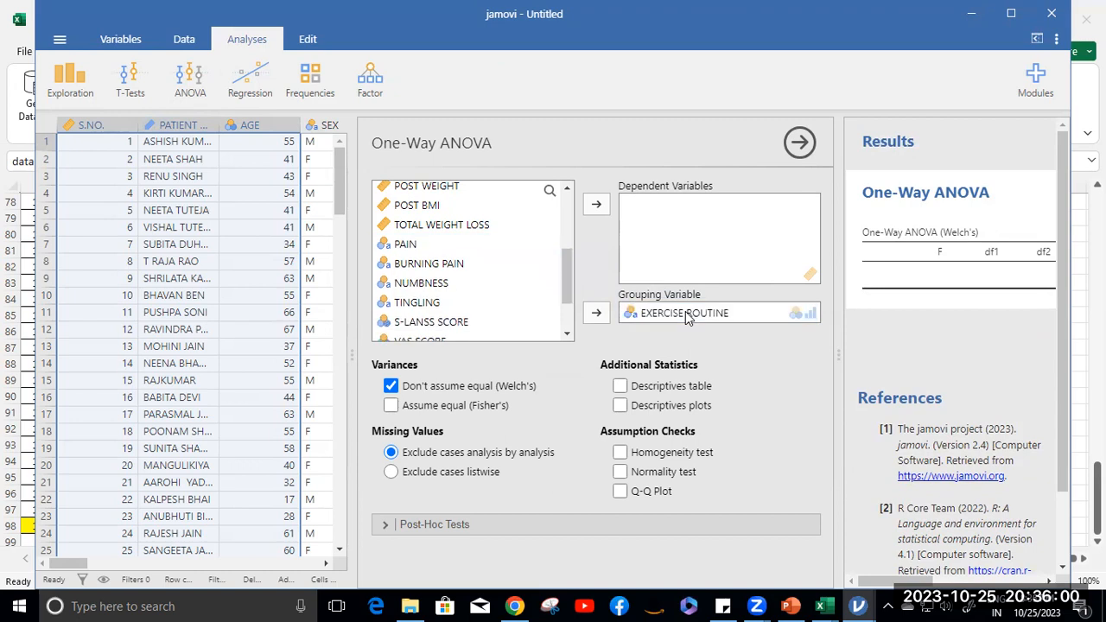
drag(442, 322, 692, 207)
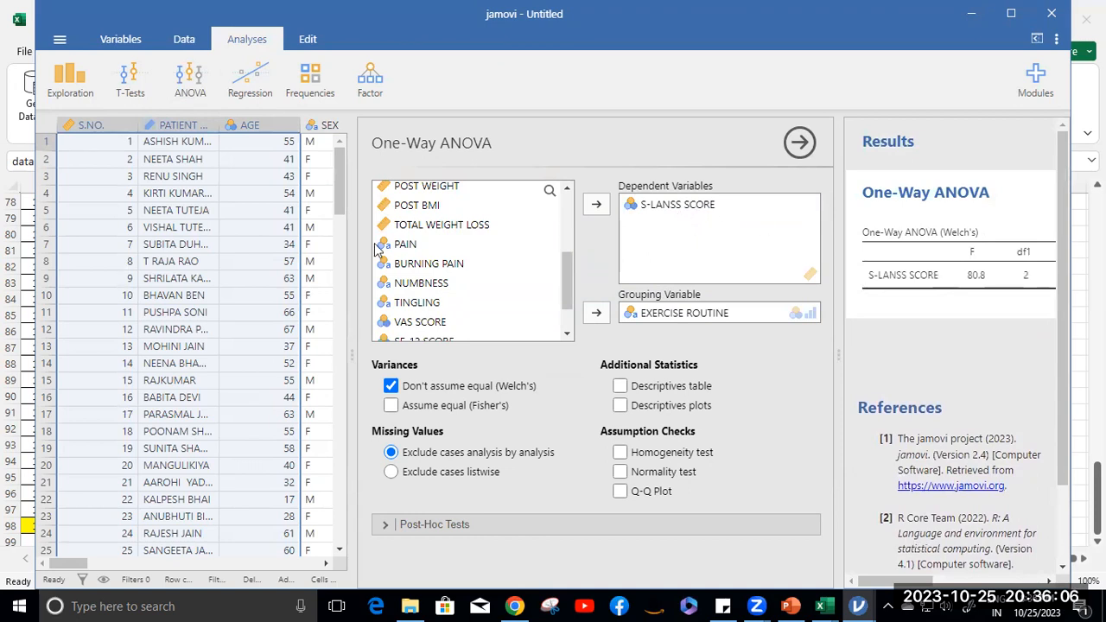
Widen the results area to fit the whole ANOVA table and add the descriptives table
drag(349, 250, 154, 247)
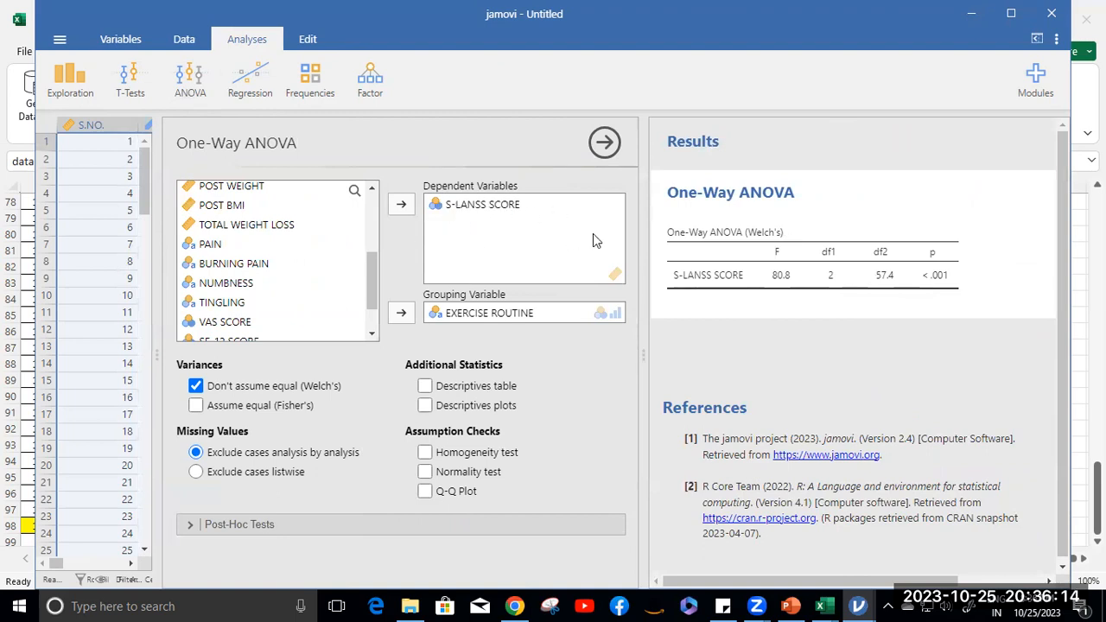
drag(642, 228, 586, 228)
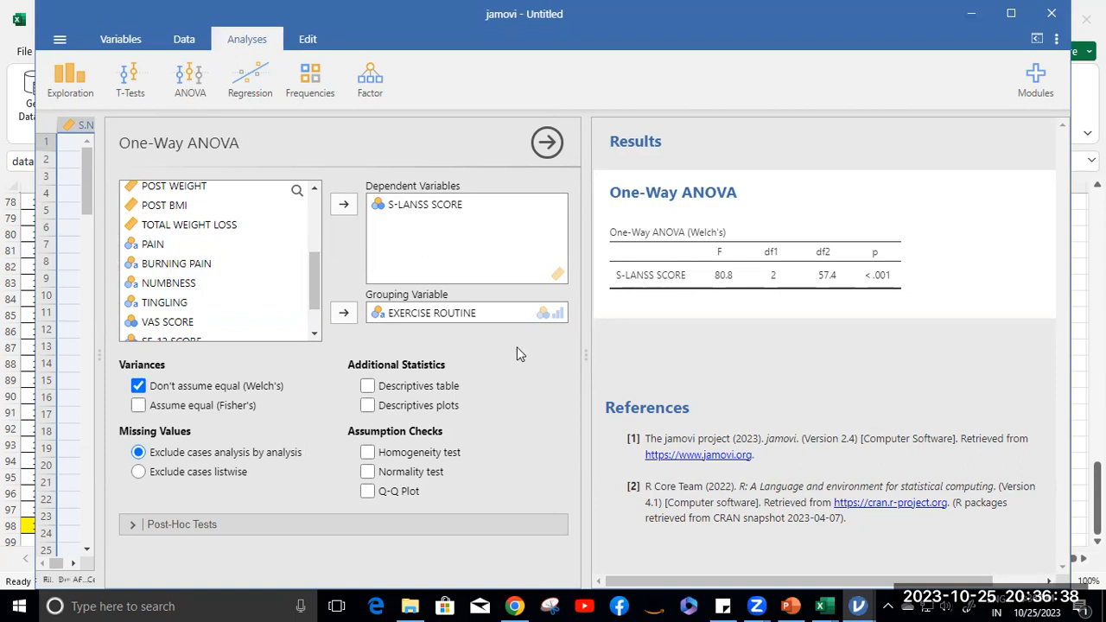
click(366, 387)
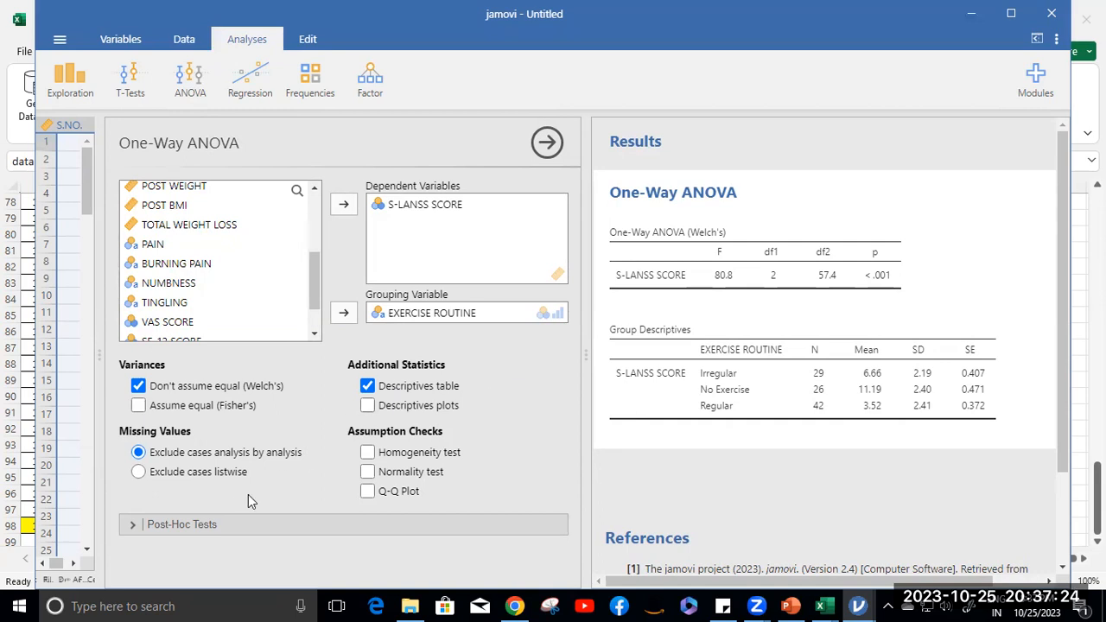
Add the homogeneity test and the Tukey (equal variances) post-hoc test to the One-Way ANOVA
click(131, 524)
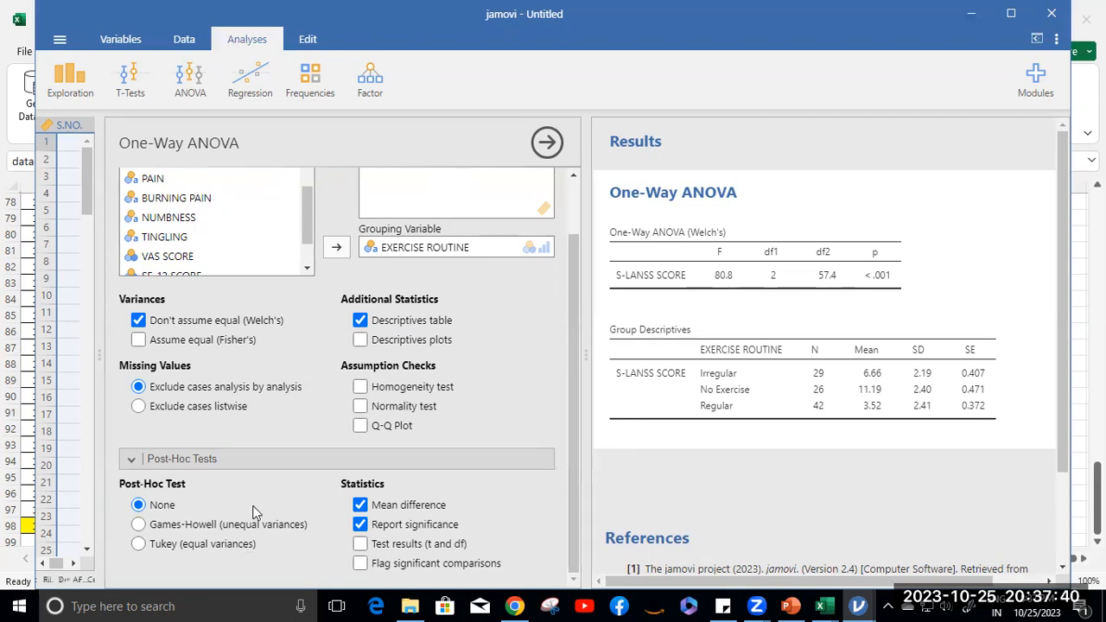
click(359, 387)
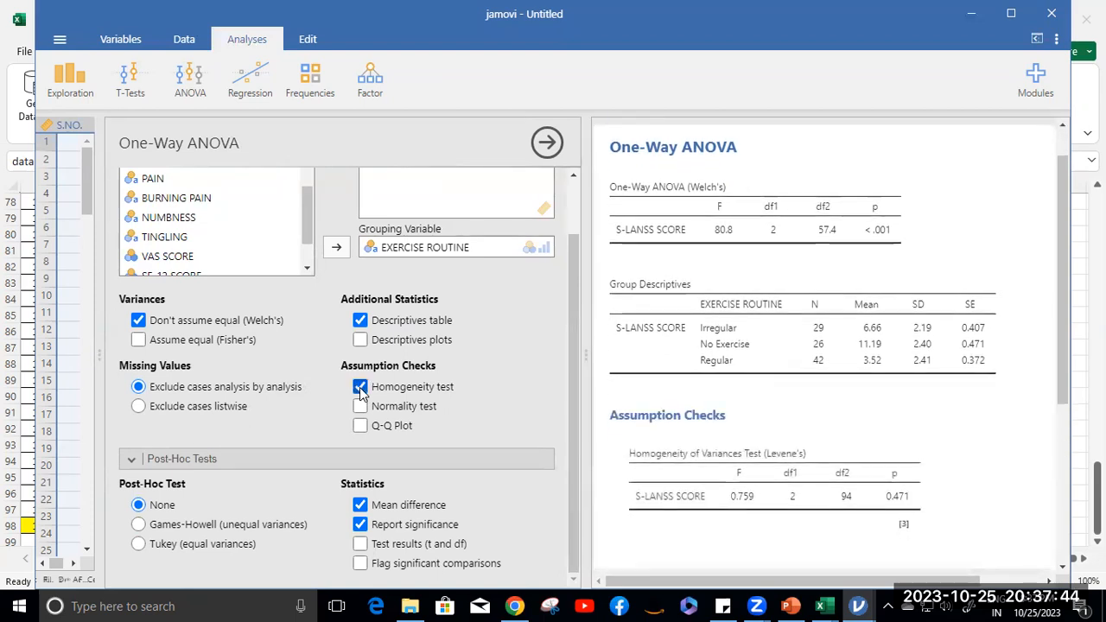
scroll(834, 494, down, 2)
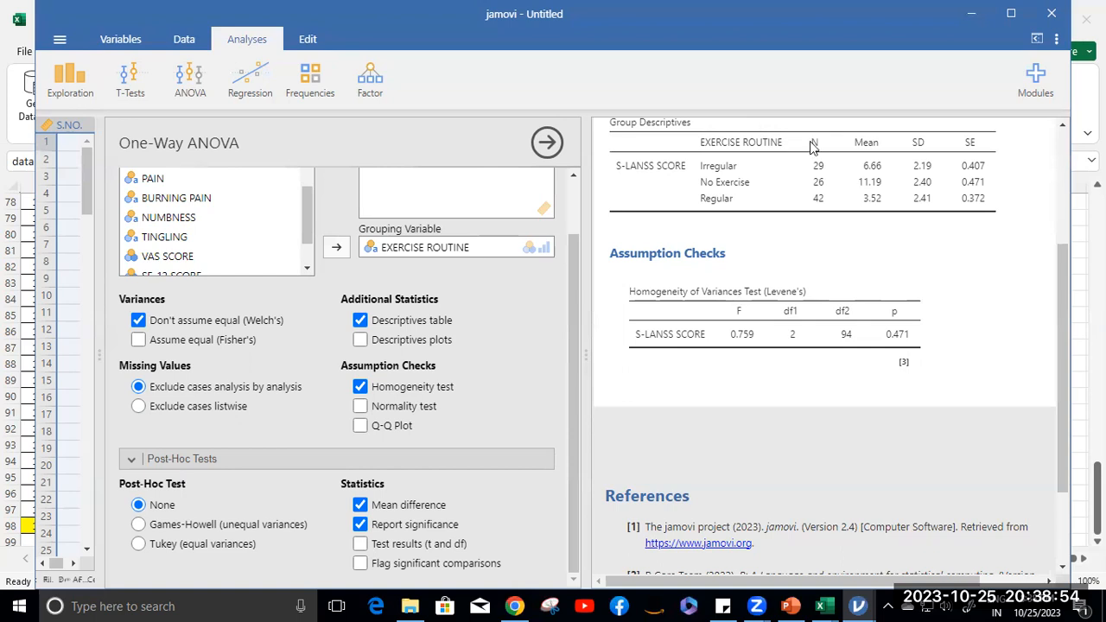
click(139, 544)
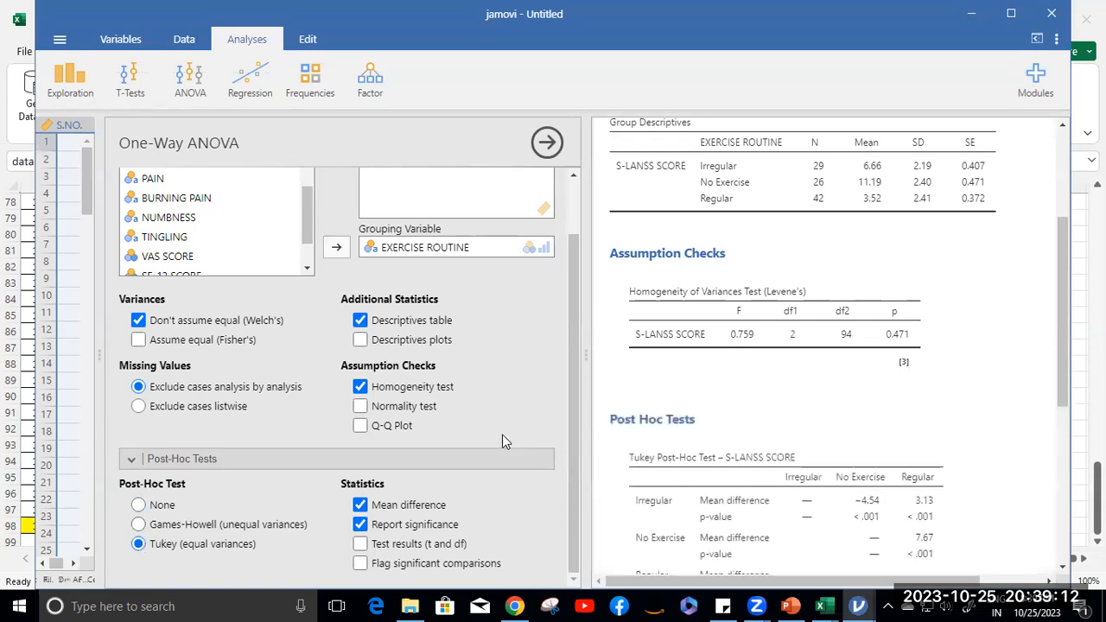
scroll(759, 349, down, 3)
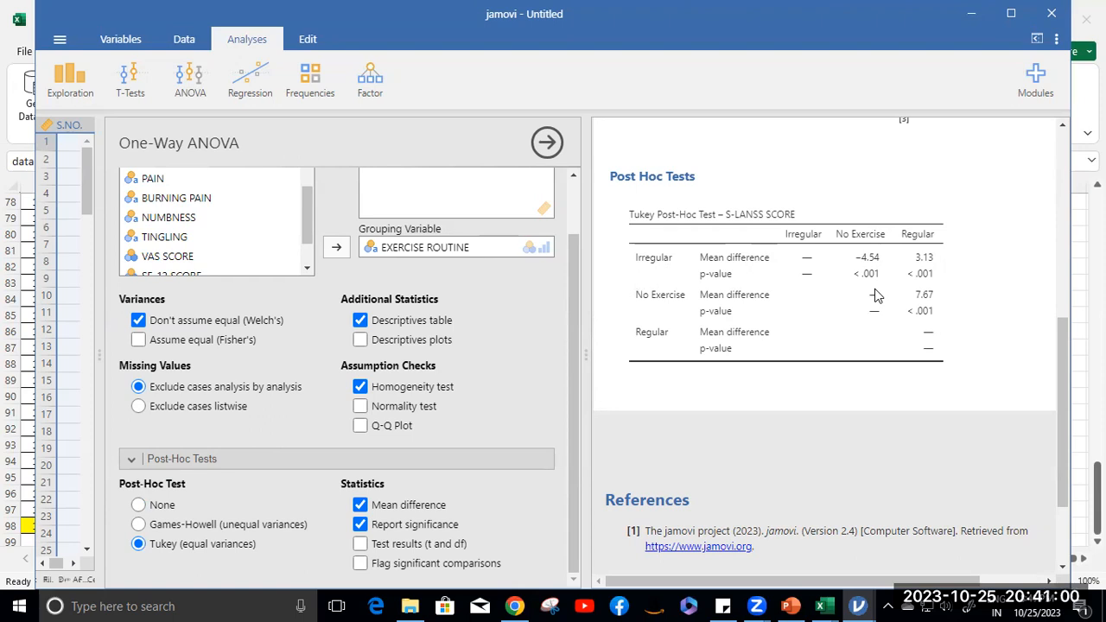
Add descriptives plots and compare the S-LANSS SCORE plot with the post-hoc, homogeneity and group descriptives tables
click(361, 341)
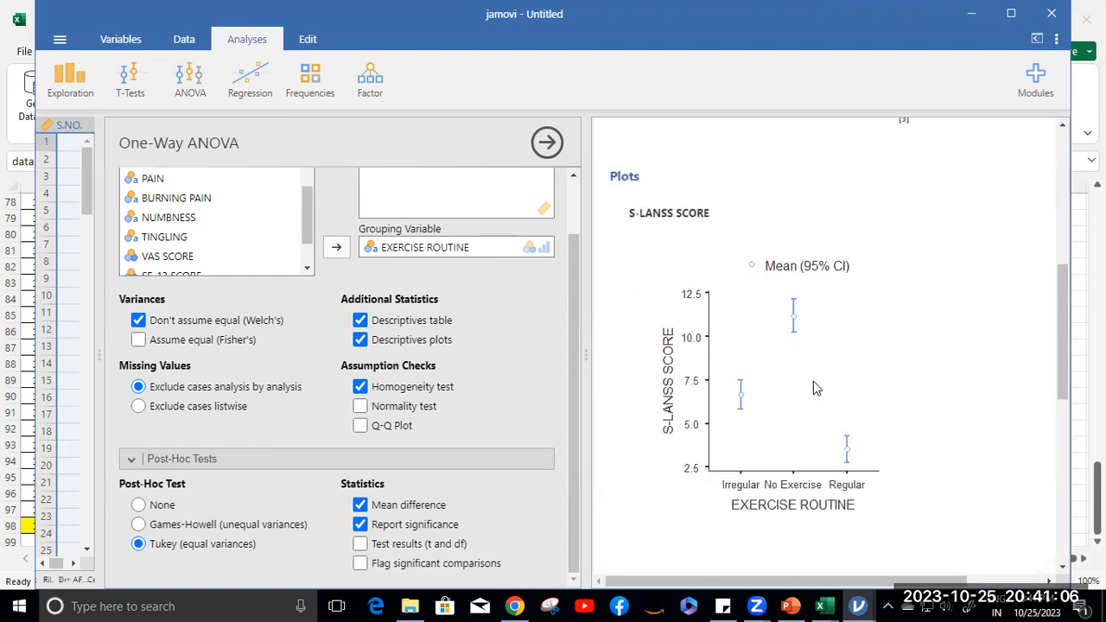
scroll(817, 382, down, 2)
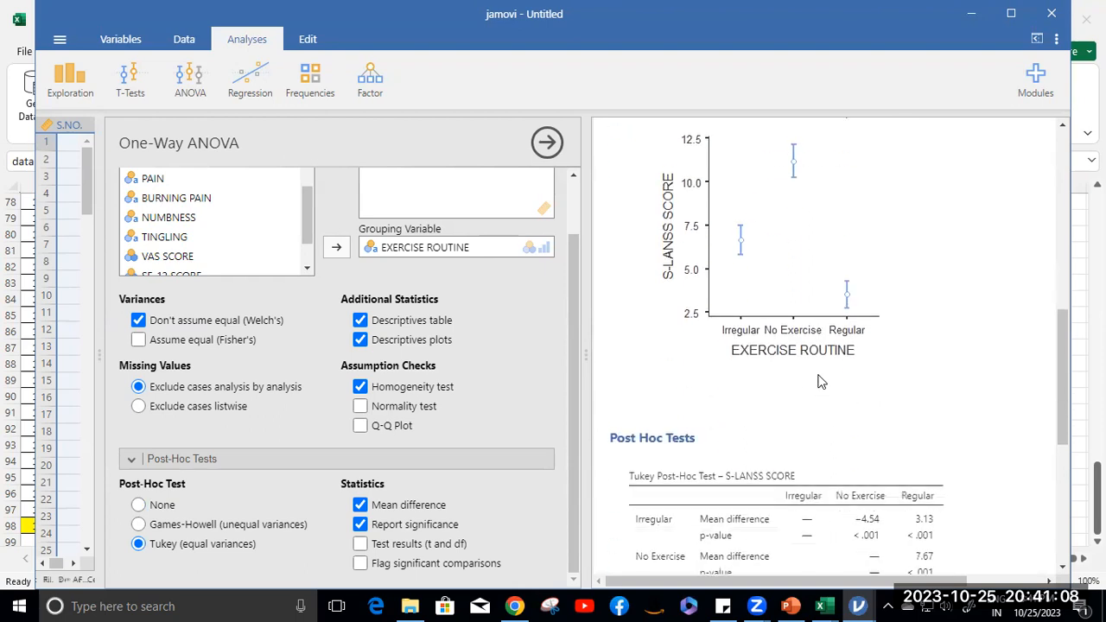
scroll(819, 376, up, 1)
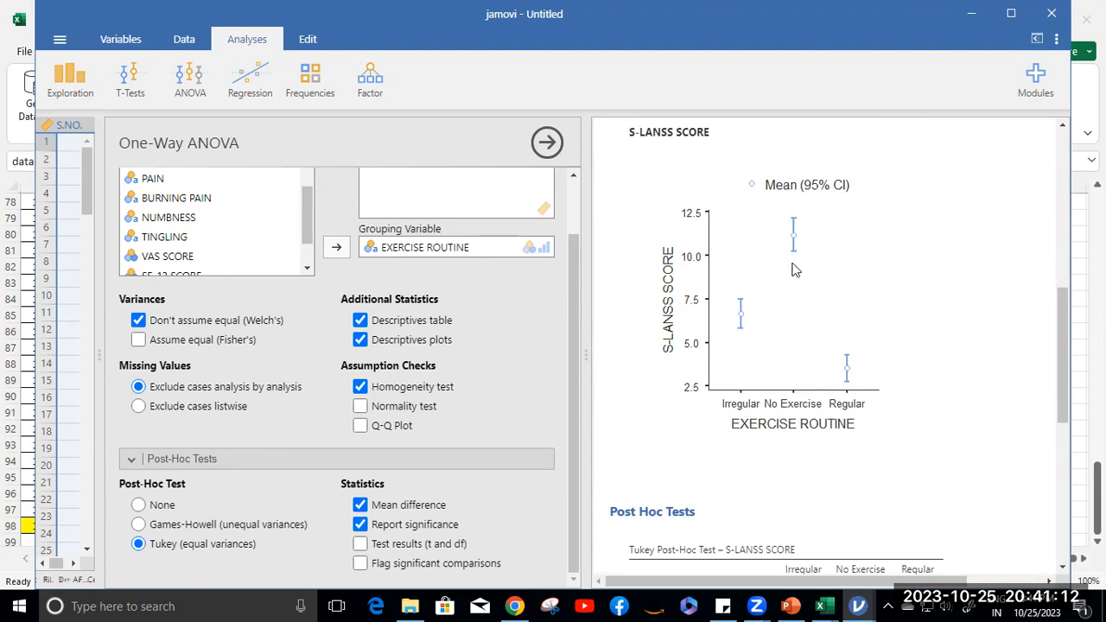
scroll(808, 324, down, 1)
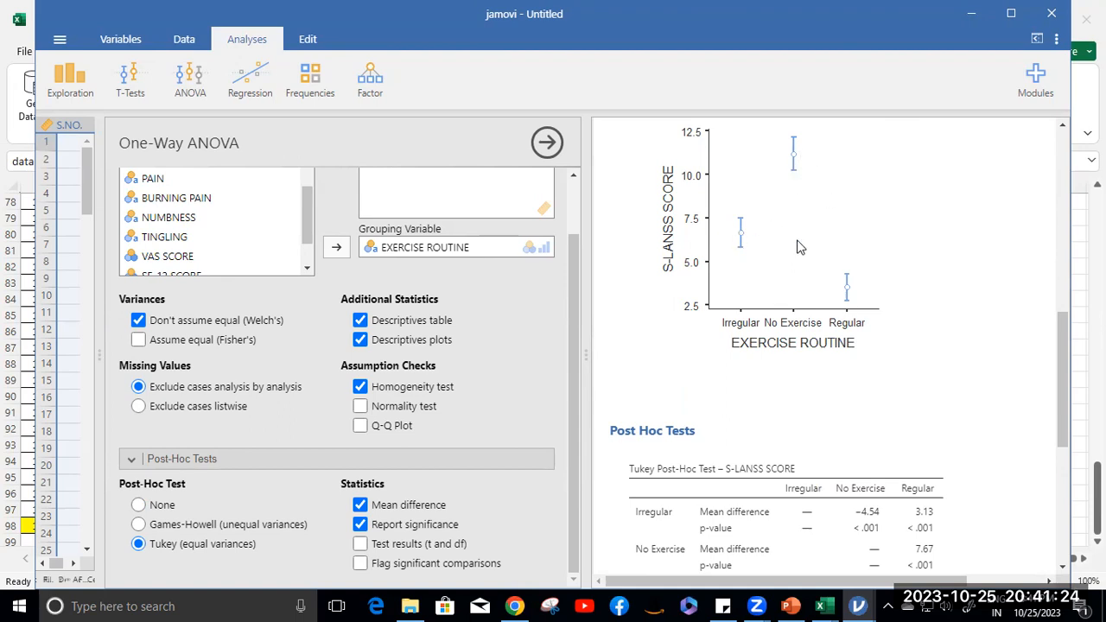
scroll(776, 332, down, 2)
scroll(780, 341, up, 5)
scroll(780, 341, up, 1)
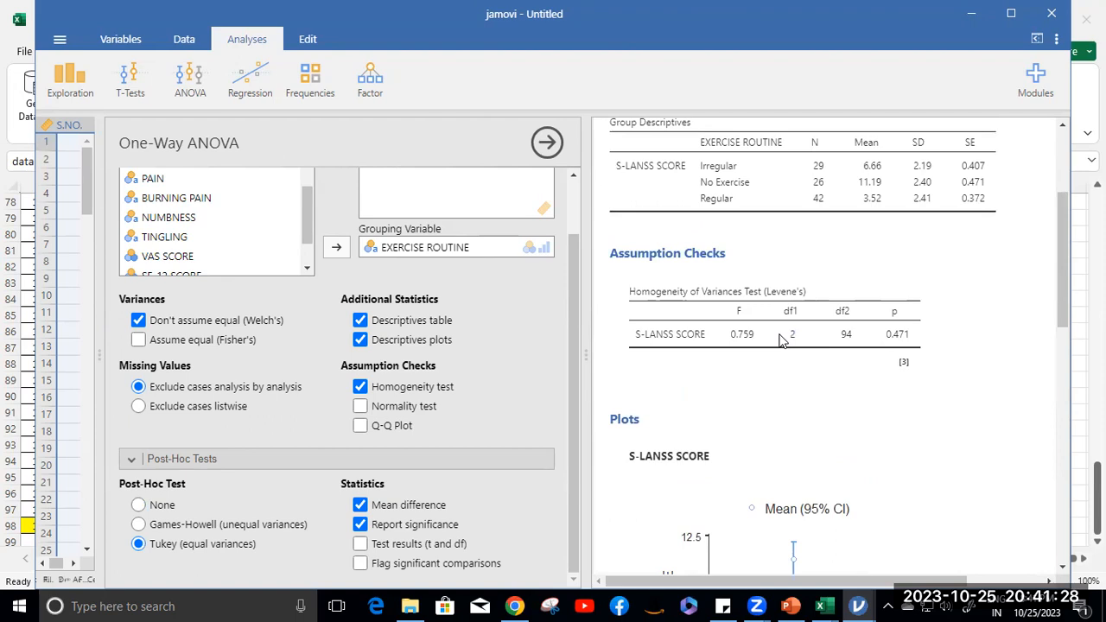
scroll(780, 341, up, 1)
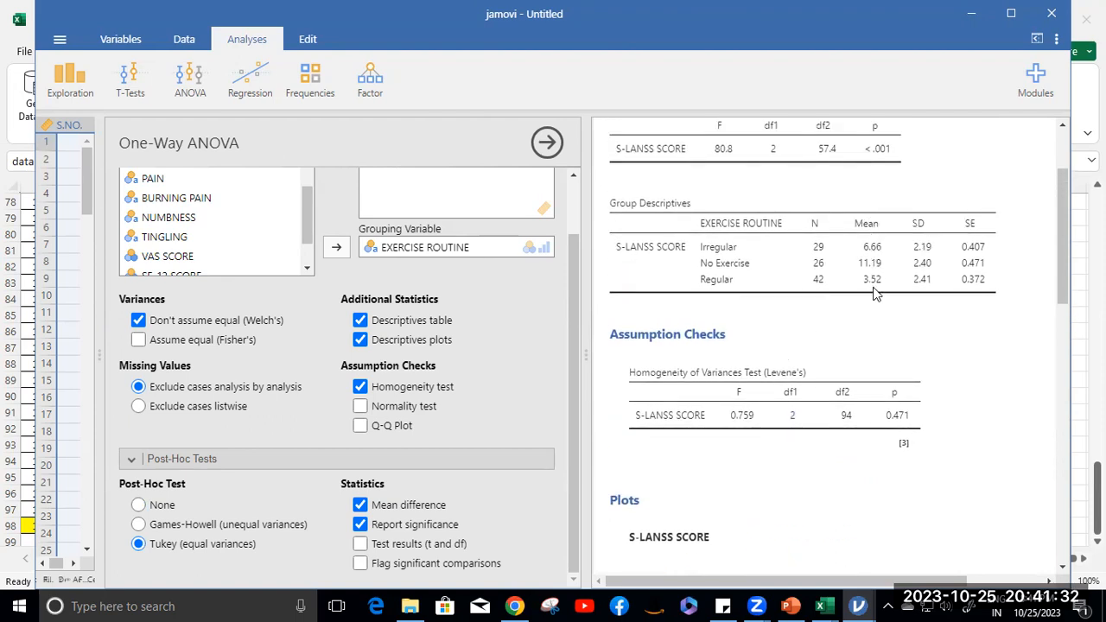
scroll(883, 268, up, 1)
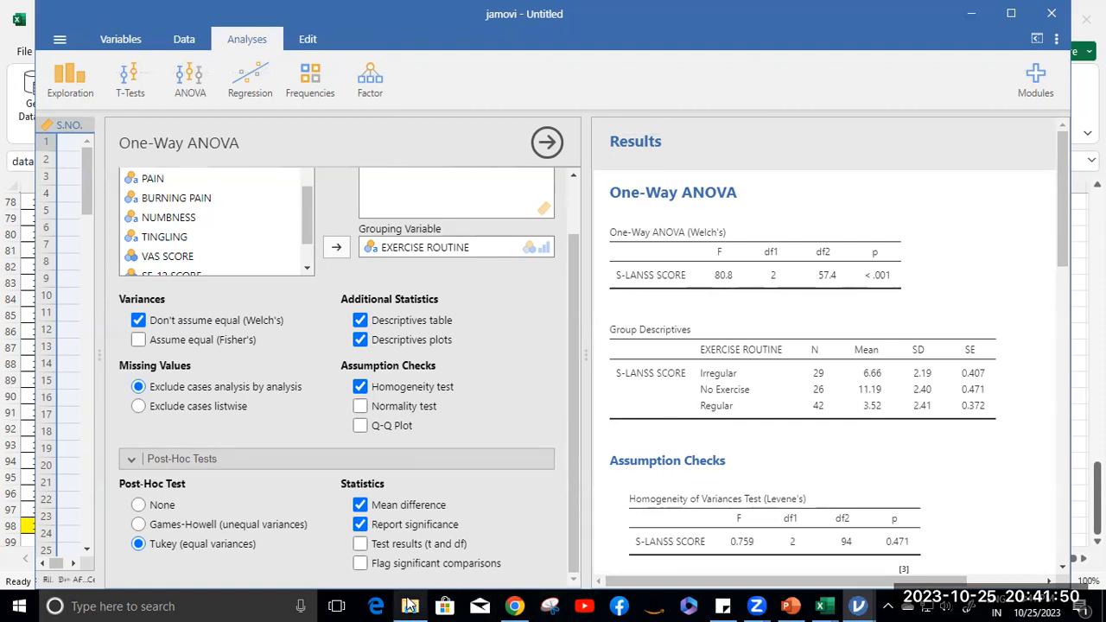
Look through the study files in the Downloads folder and return to jamovi
mouse_move(410, 605)
click(409, 555)
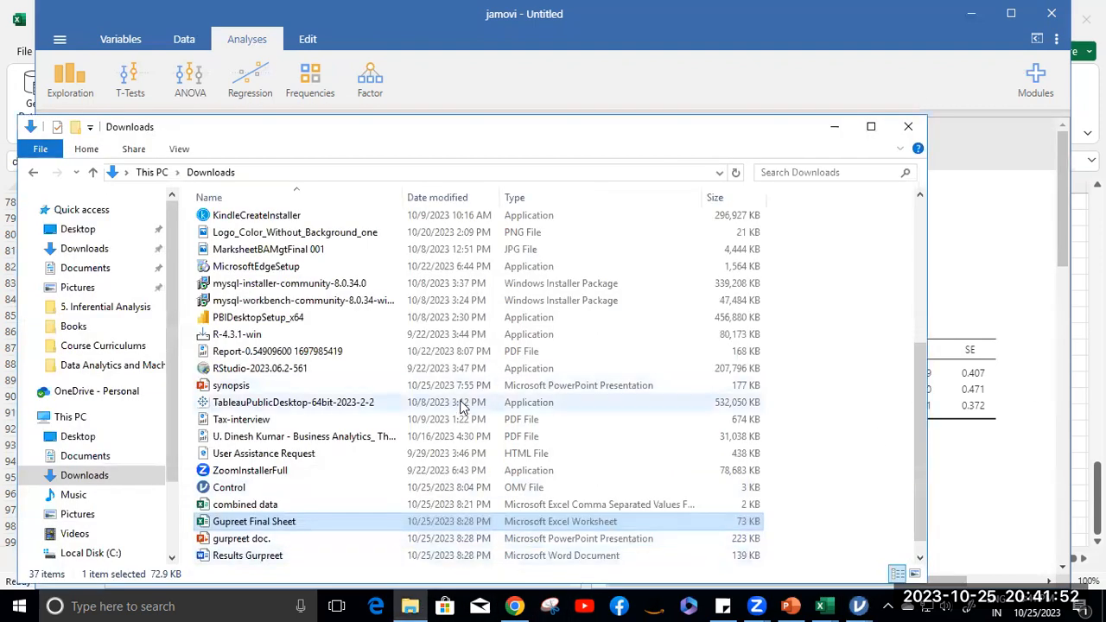
scroll(259, 519, down, 1)
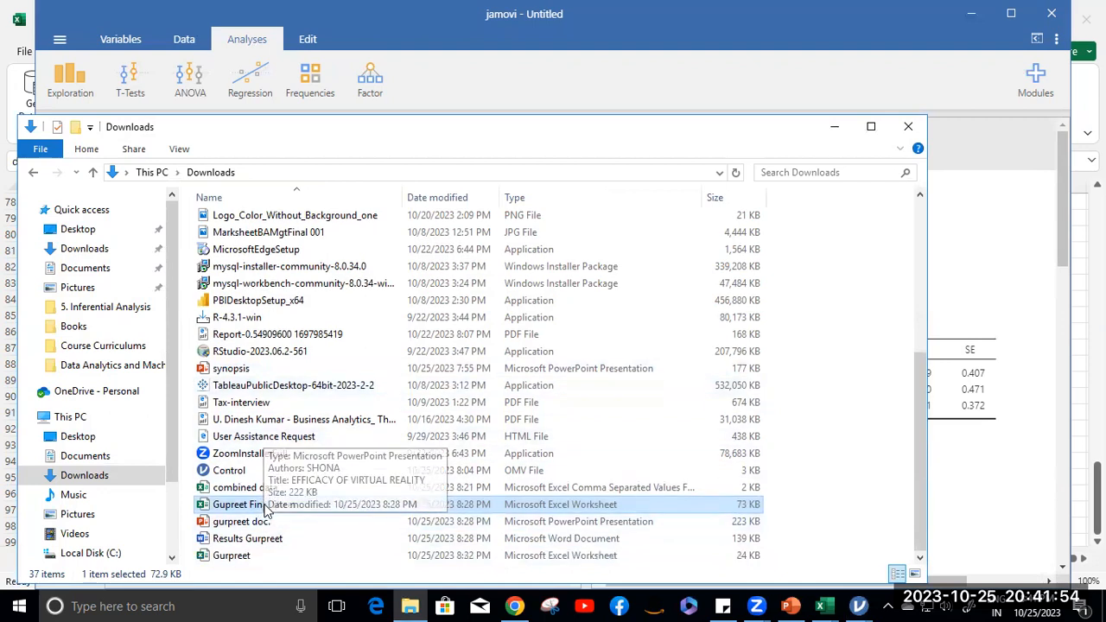
click(834, 128)
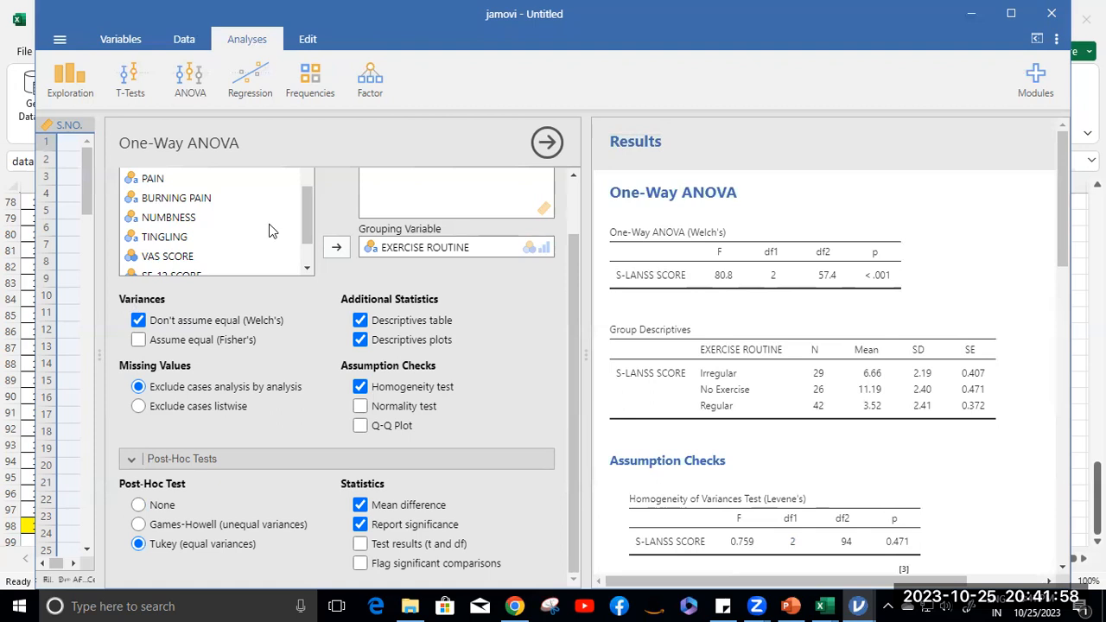
Close the One-Way ANOVA options and examine the EXERCISE ROUTINE and PAIN columns in the data
scroll(268, 230, up, 5)
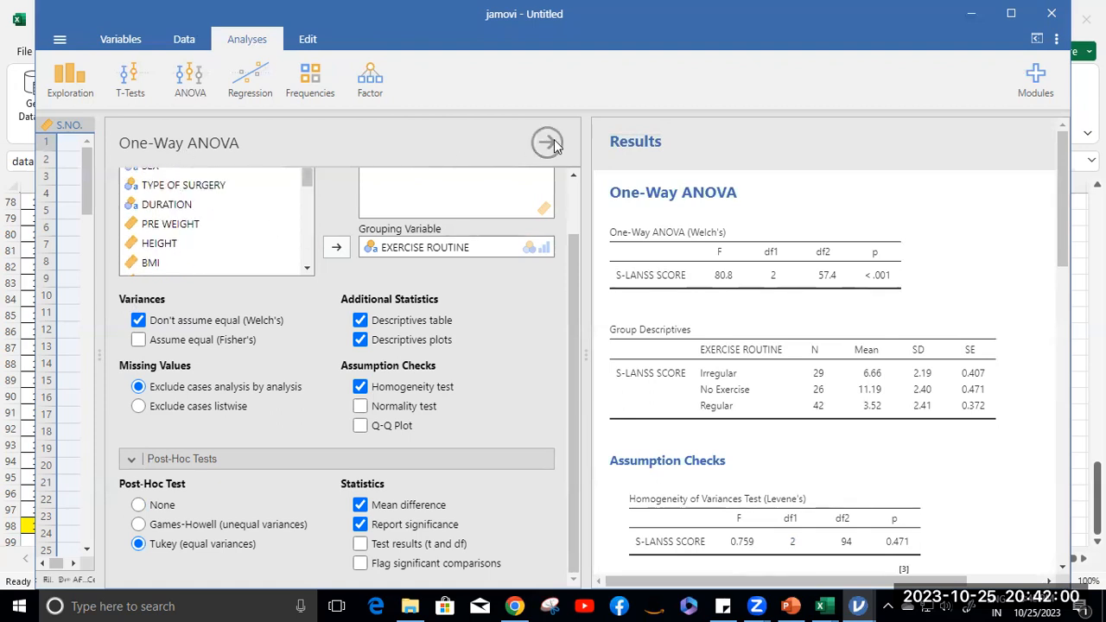
click(547, 142)
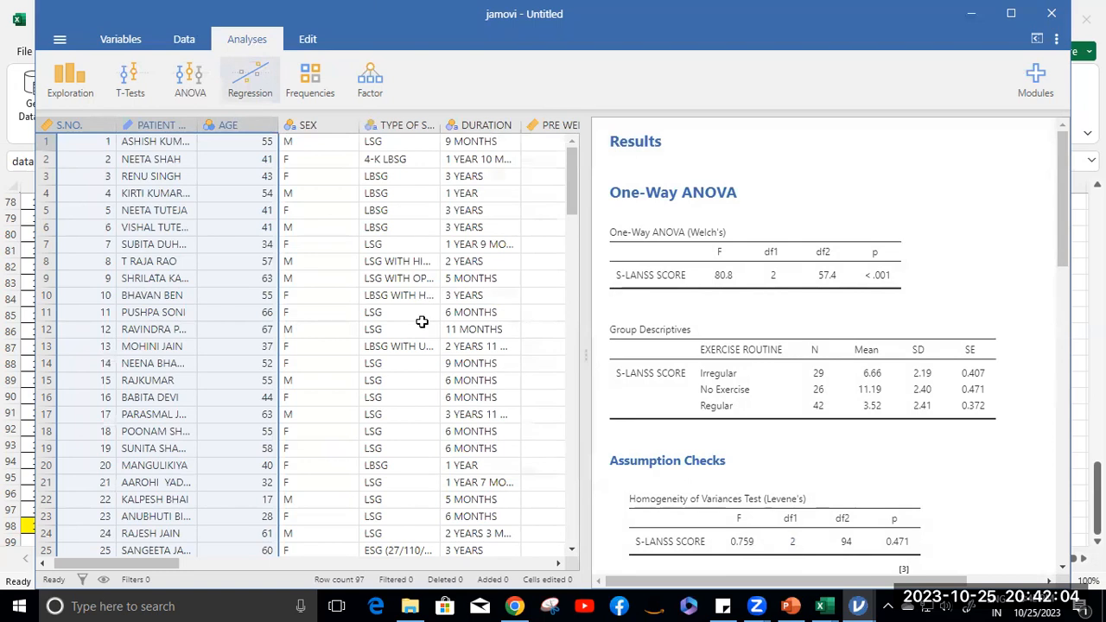
drag(140, 564, 358, 567)
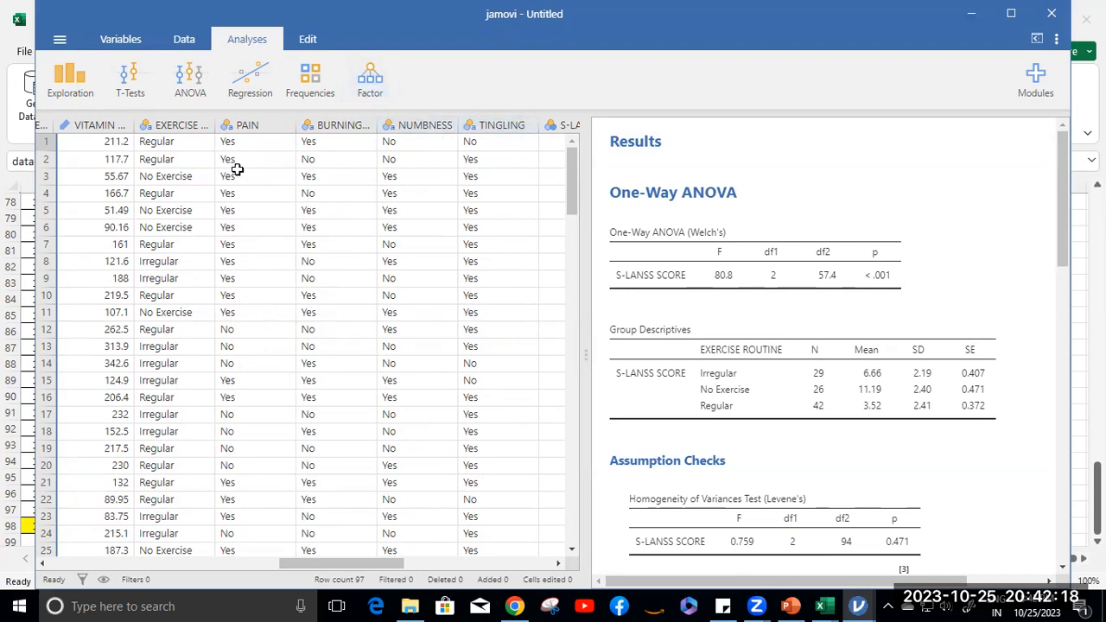
click(179, 139)
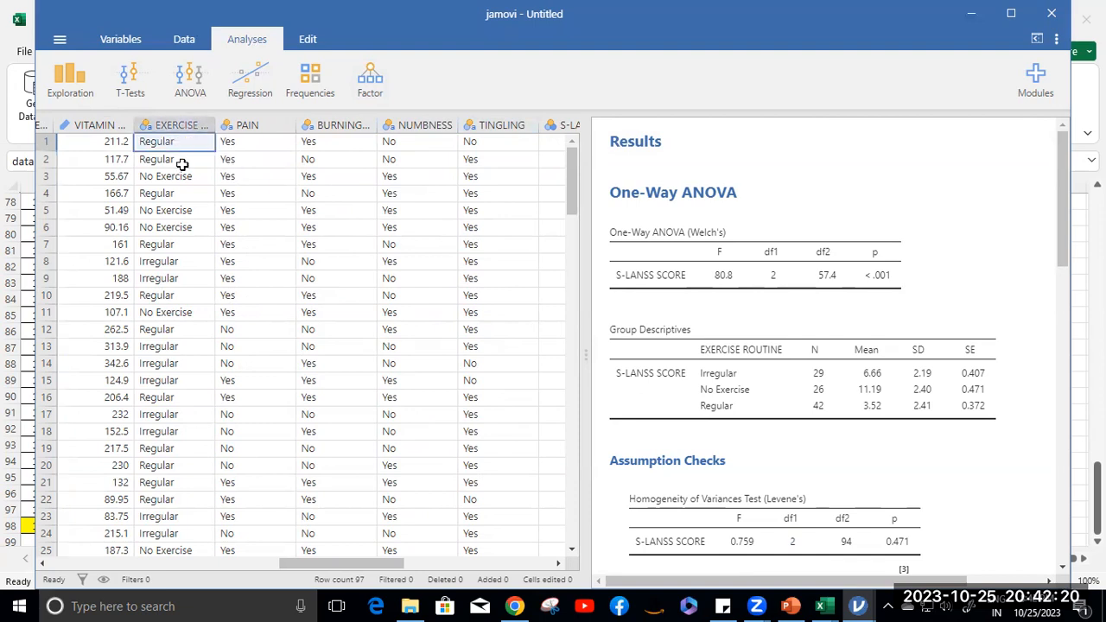
click(184, 124)
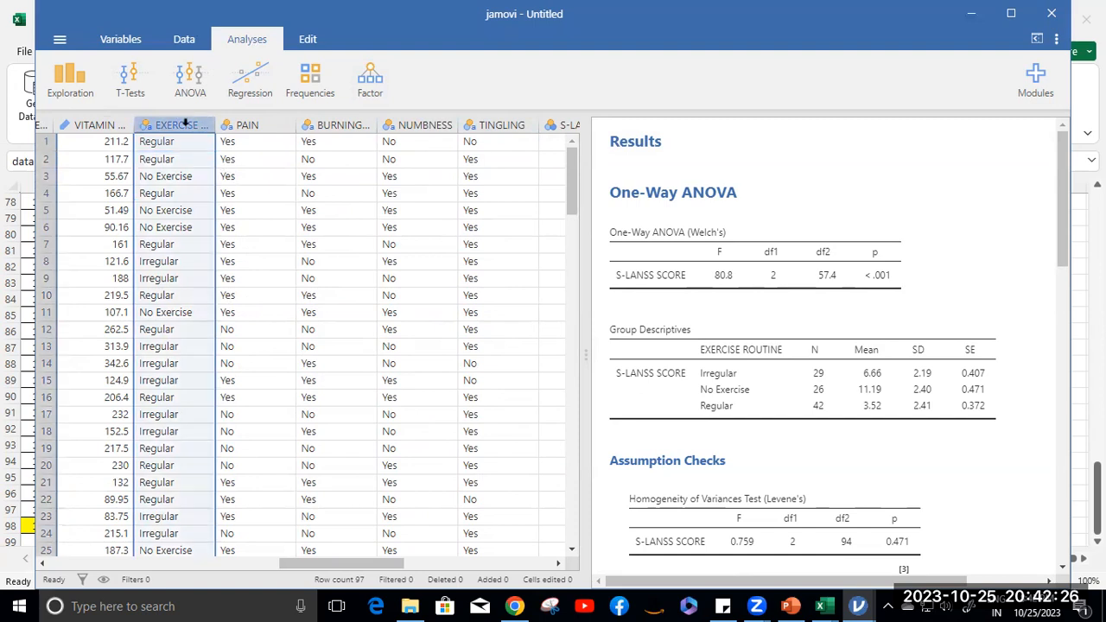
click(256, 124)
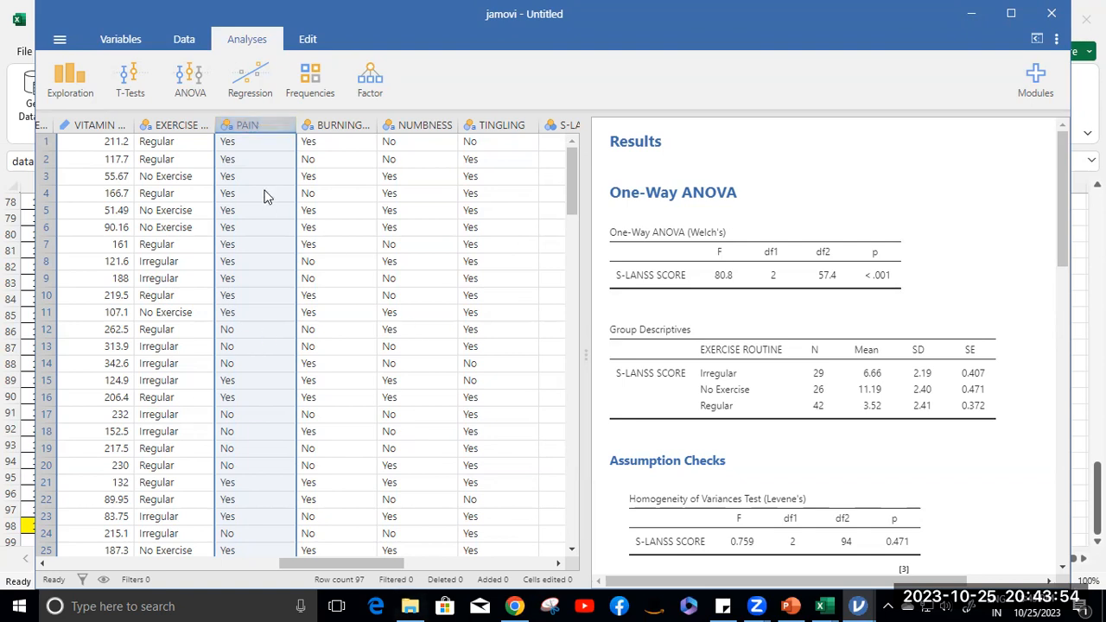
Start an independent samples χ² test of association with EXERCISE ROUTINE as the rows variable
click(305, 81)
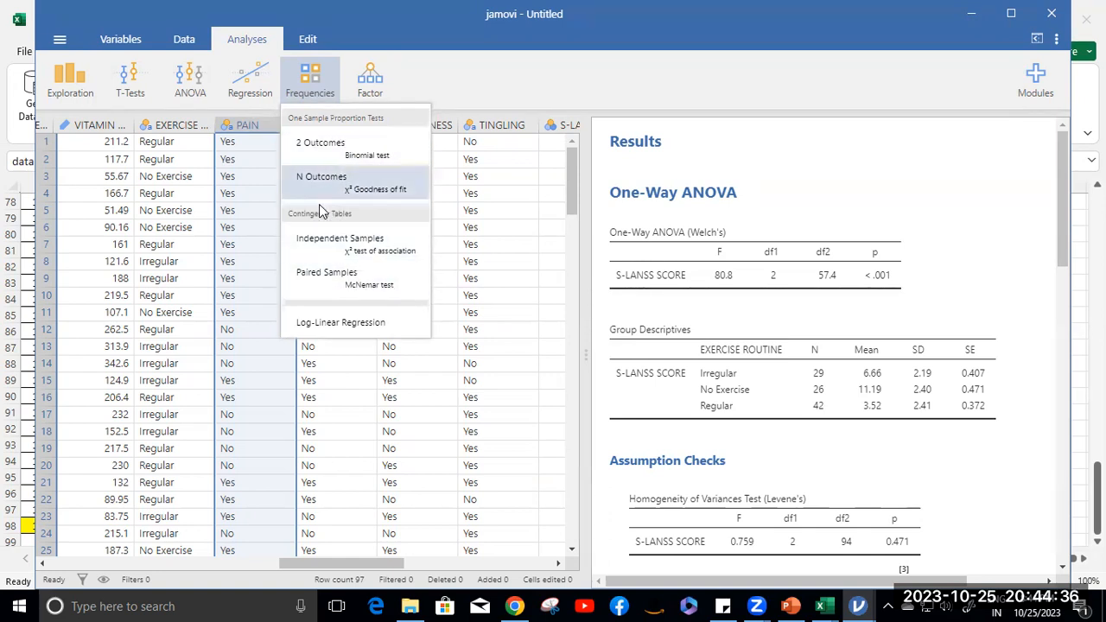
click(396, 251)
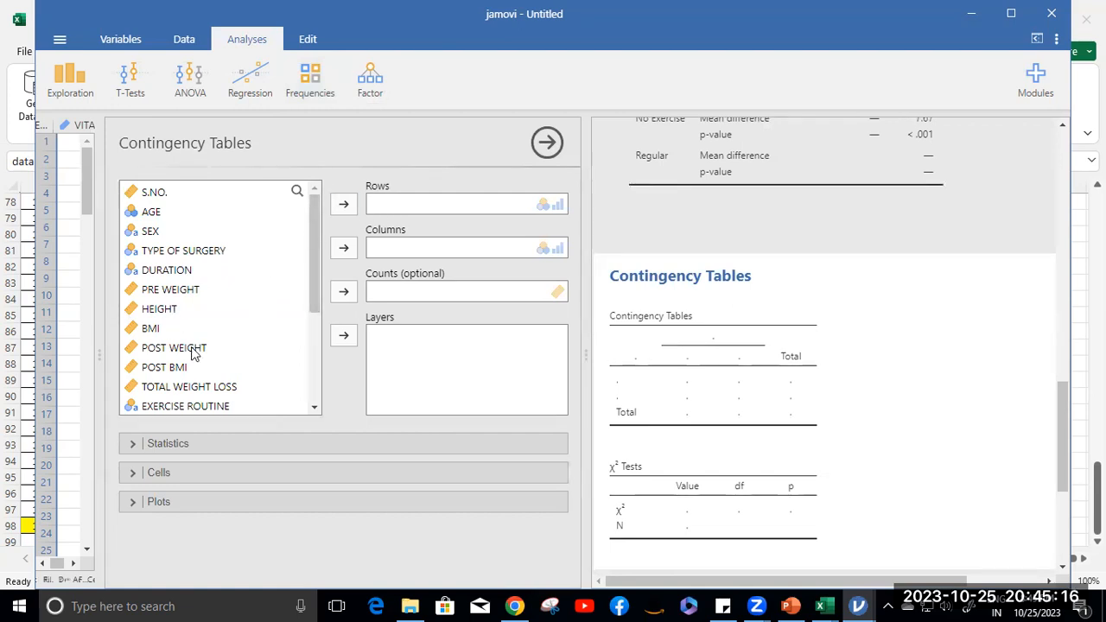
scroll(193, 350, down, 2)
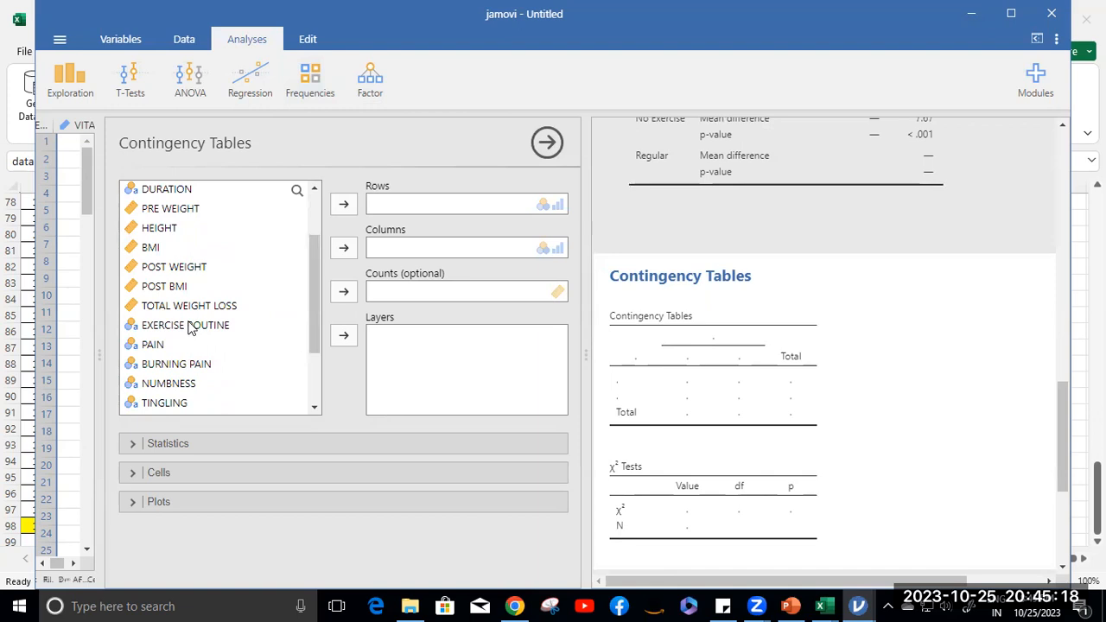
click(179, 333)
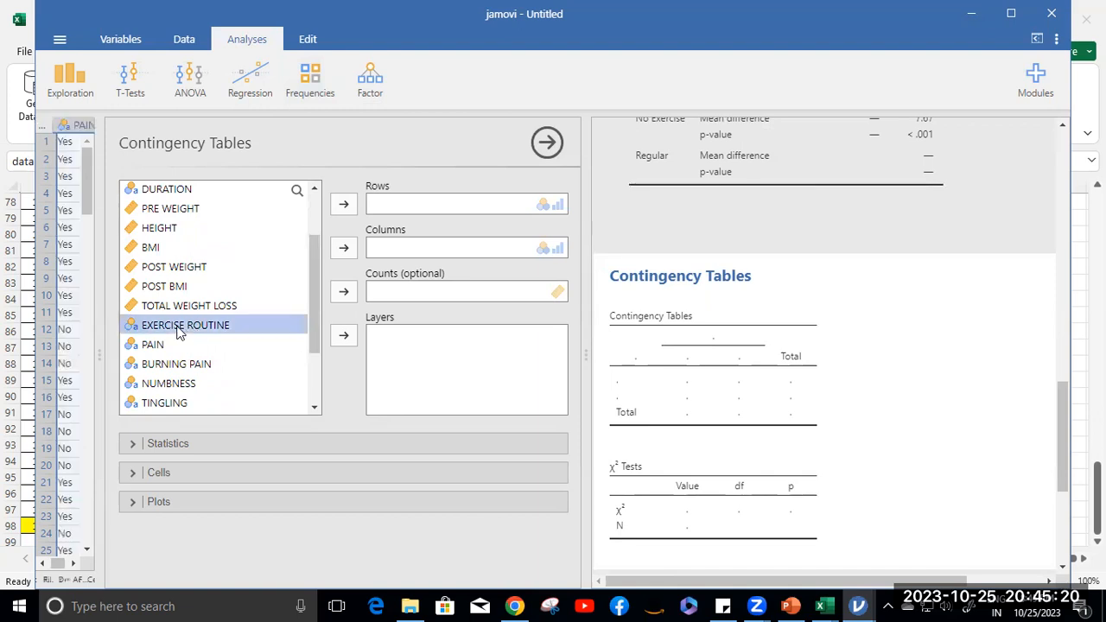
drag(178, 333, 429, 203)
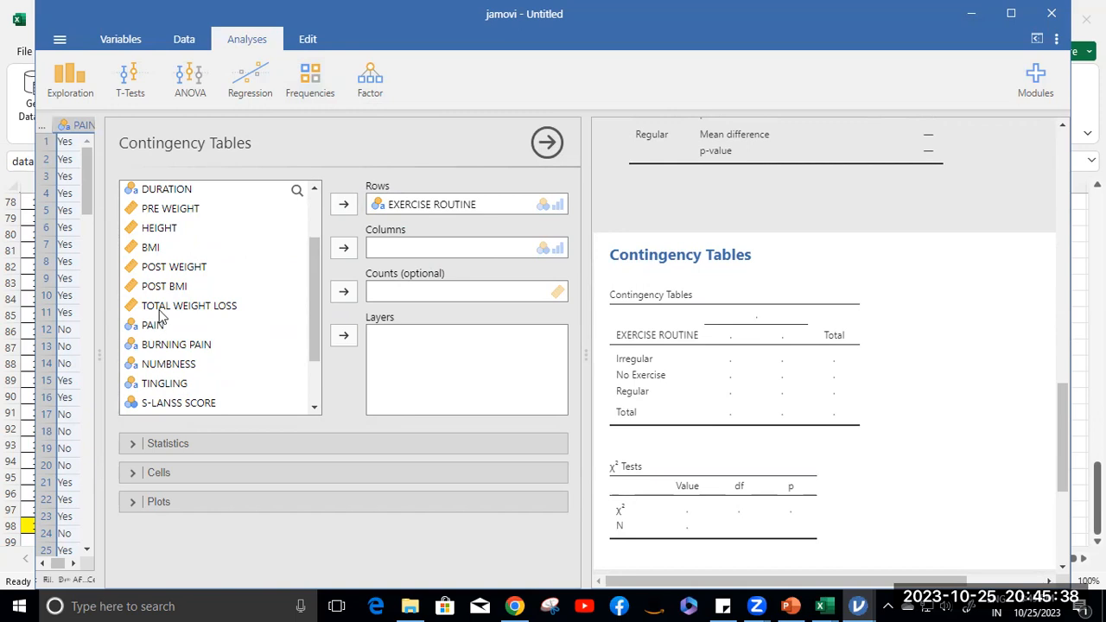
Set PAIN as the columns variable of the contingency table and replace the χ² test with Fisher's exact test
drag(151, 326, 419, 248)
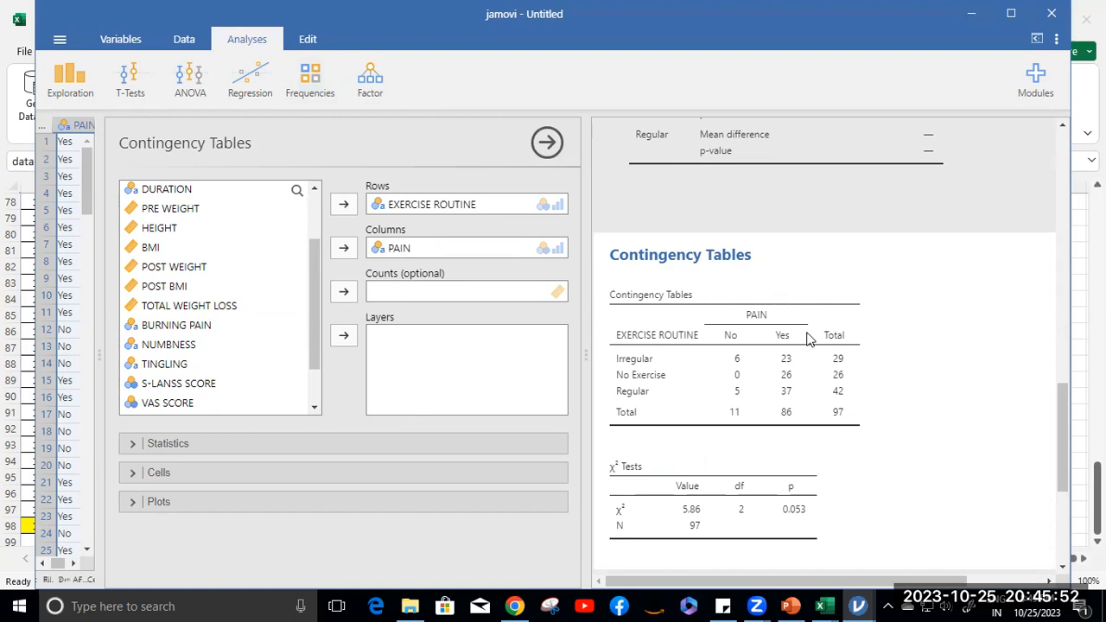
scroll(808, 339, down, 3)
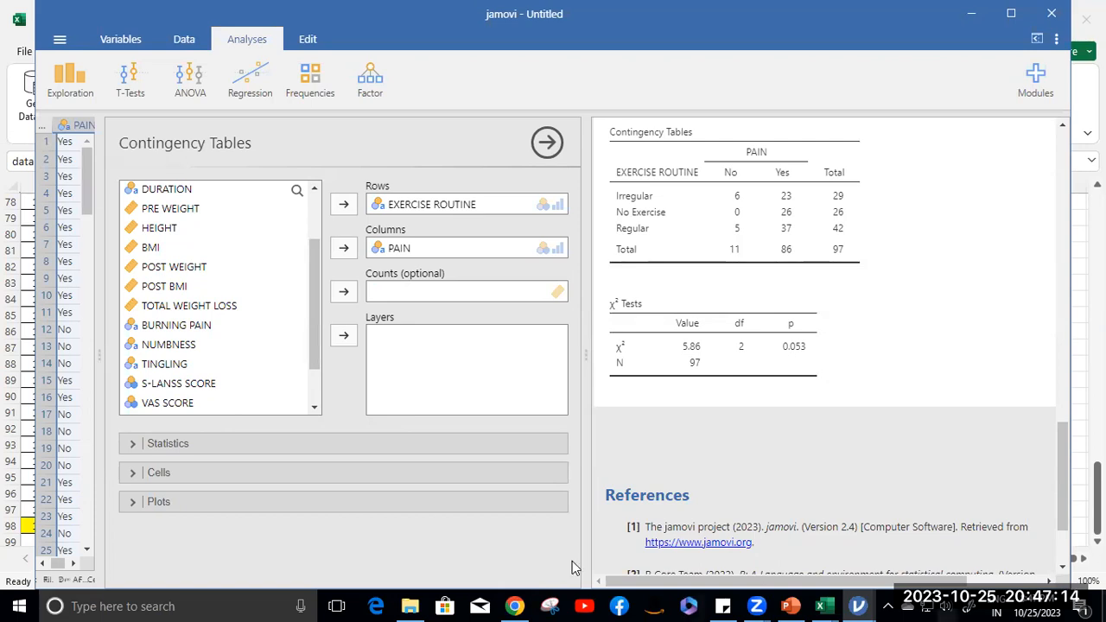
click(133, 448)
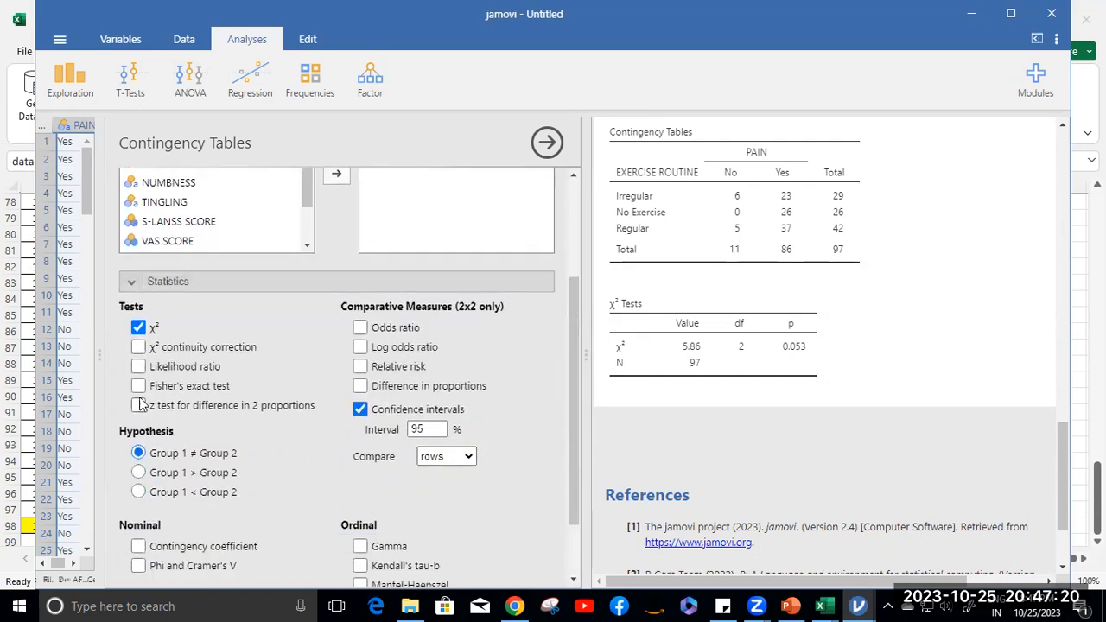
click(138, 385)
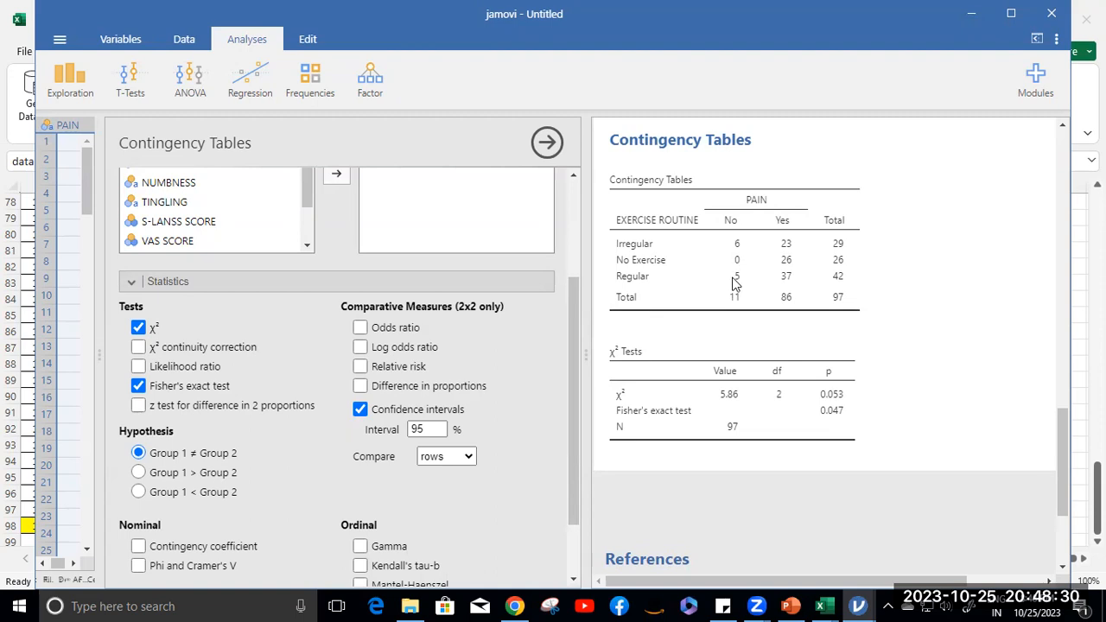
click(140, 327)
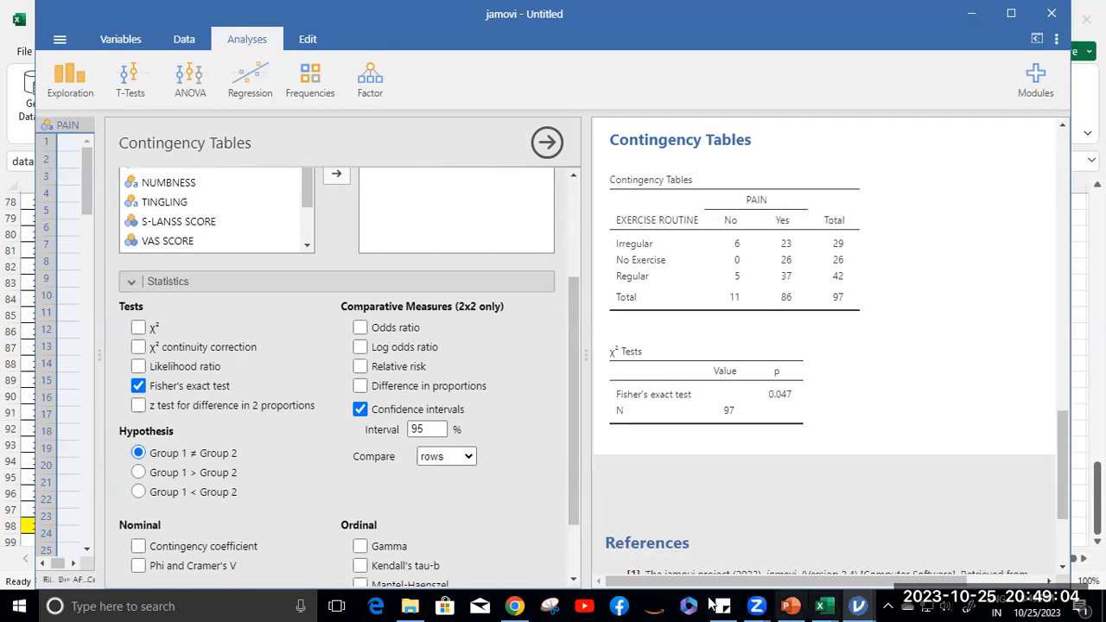
Open the study's results Word document from the Downloads folder and enable editing
click(412, 605)
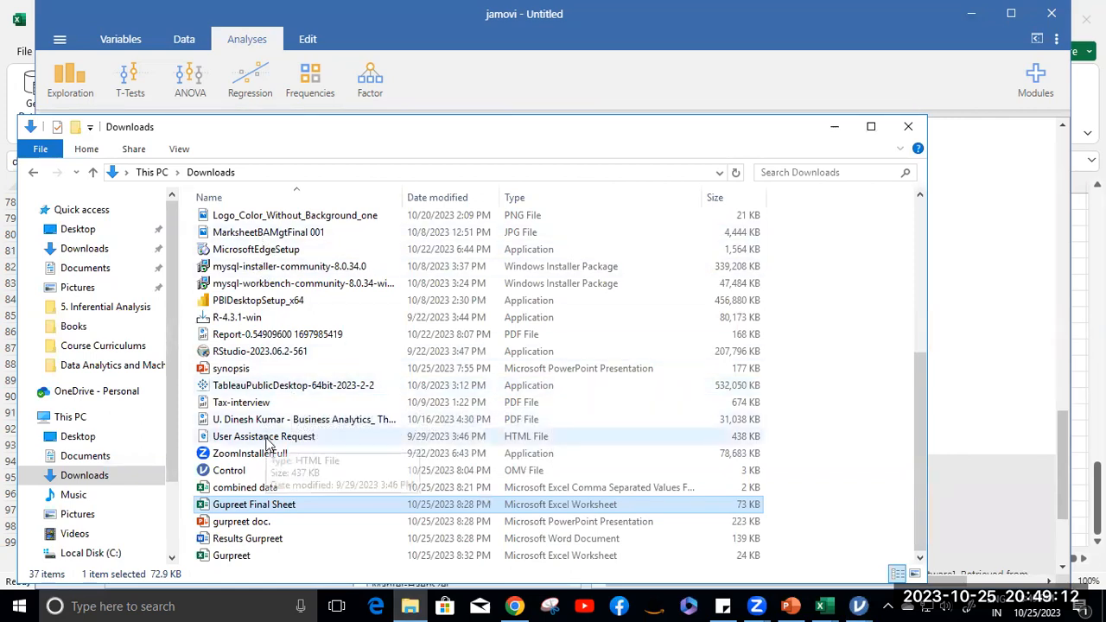
click(240, 540)
double_click(239, 540)
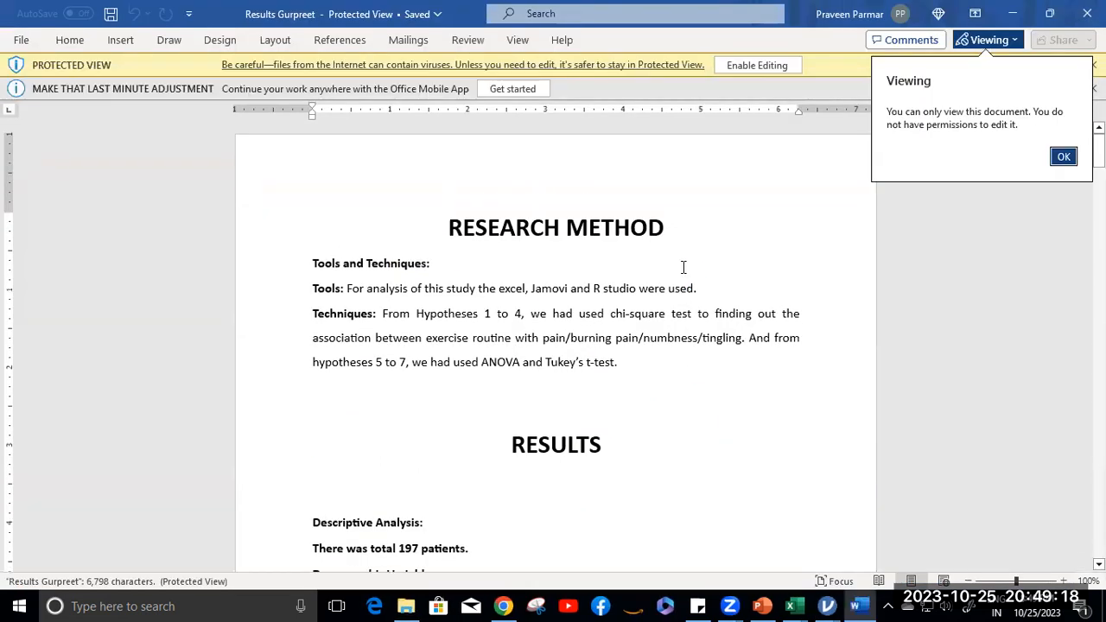
click(745, 67)
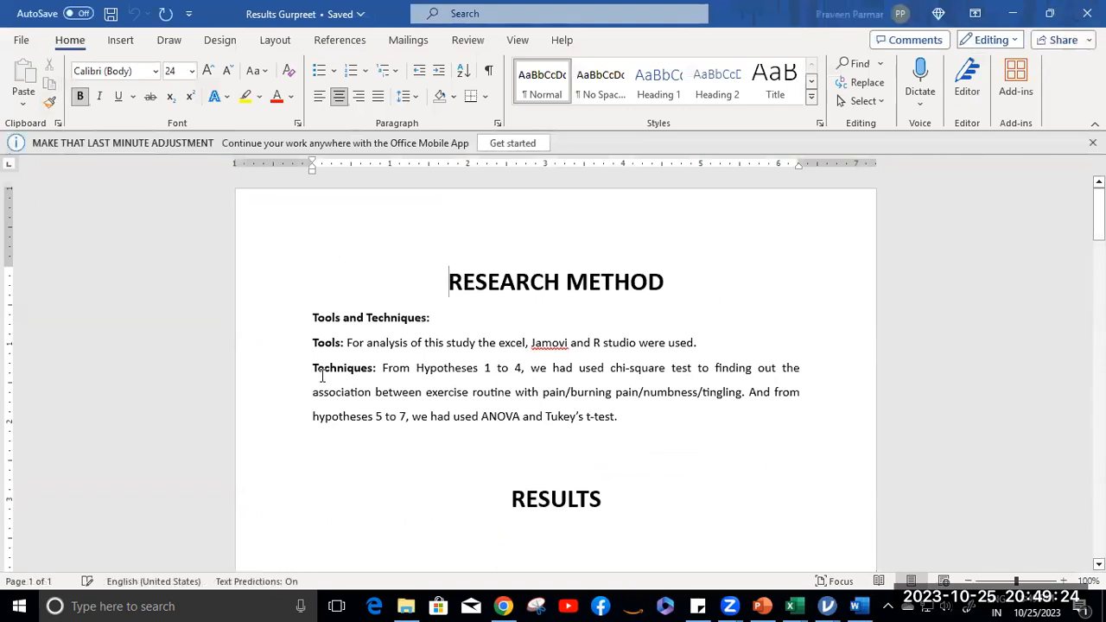
Correct the total number of patients under Descriptive Analysis to 97
scroll(534, 313, down, 2)
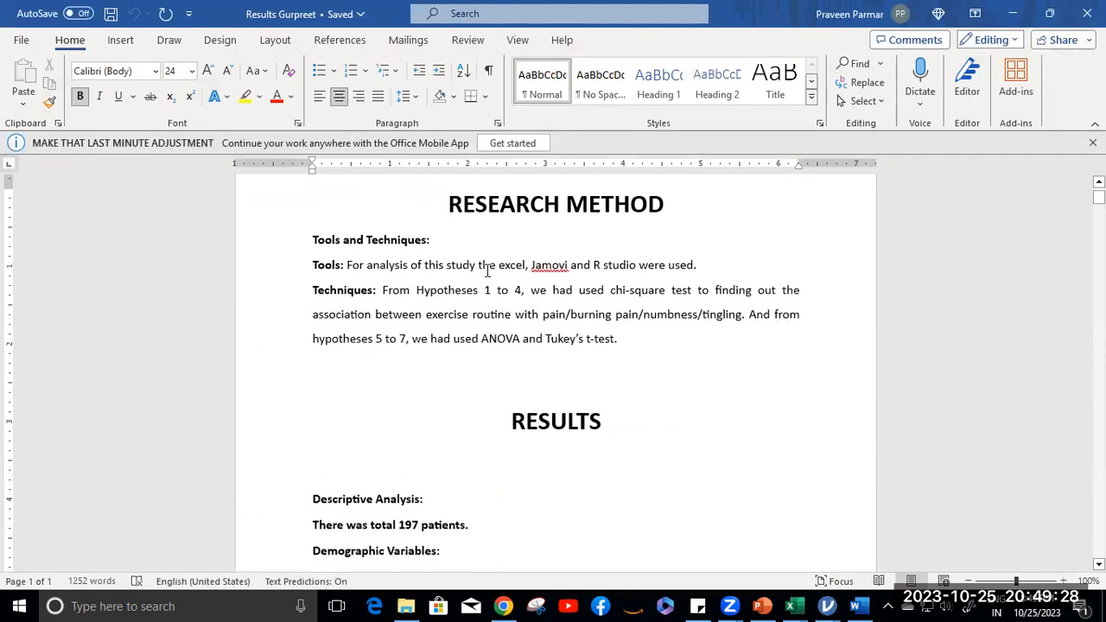
click(698, 266)
scroll(720, 252, down, 1)
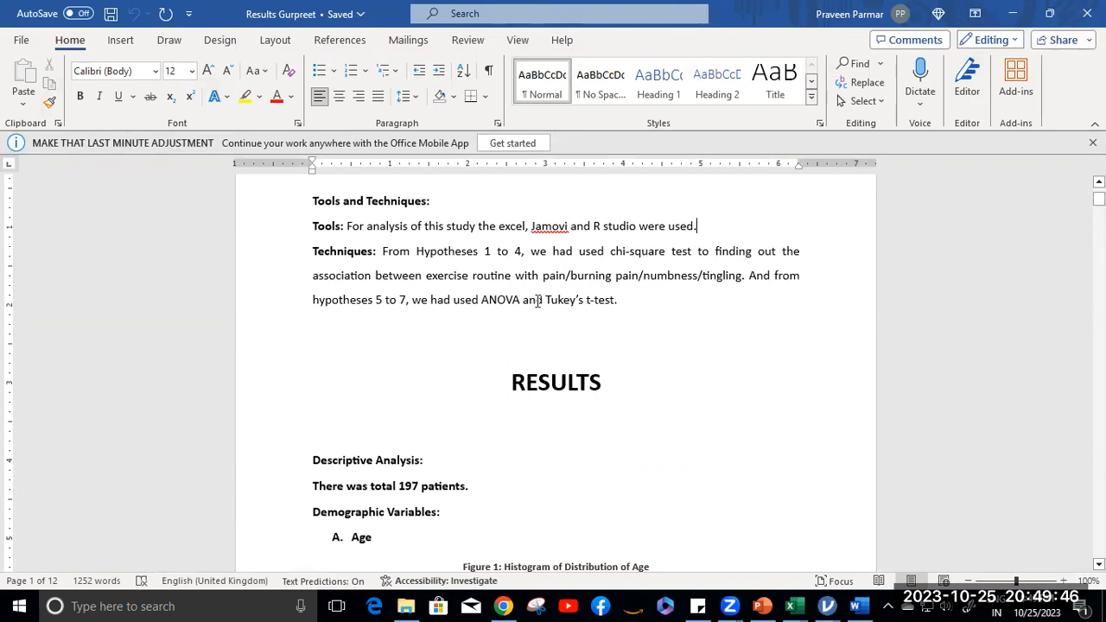
click(628, 299)
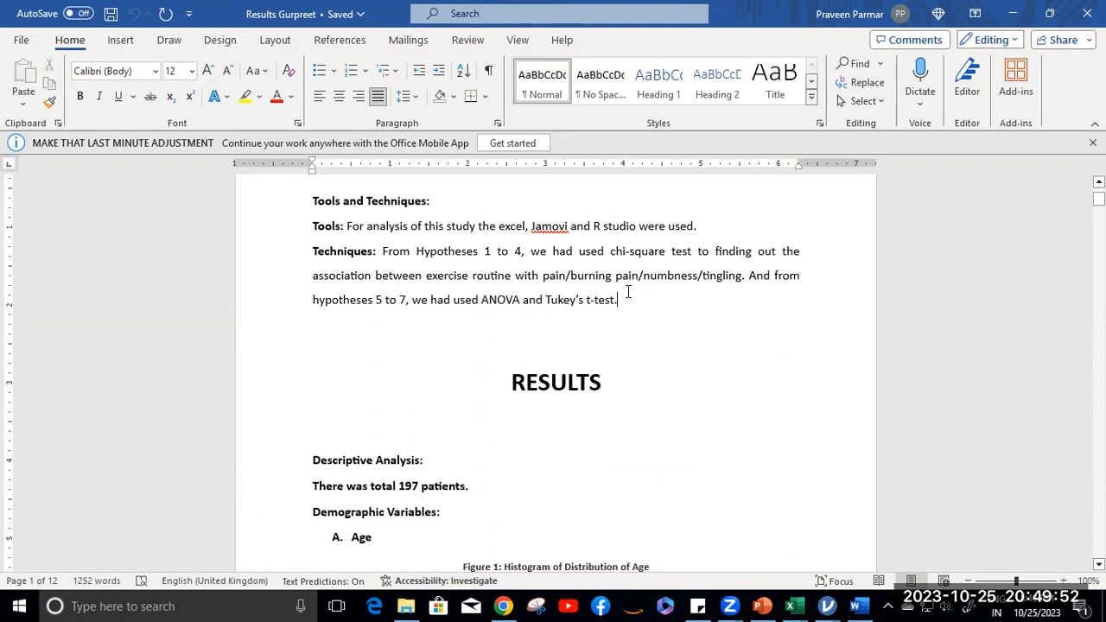
scroll(633, 277, down, 4)
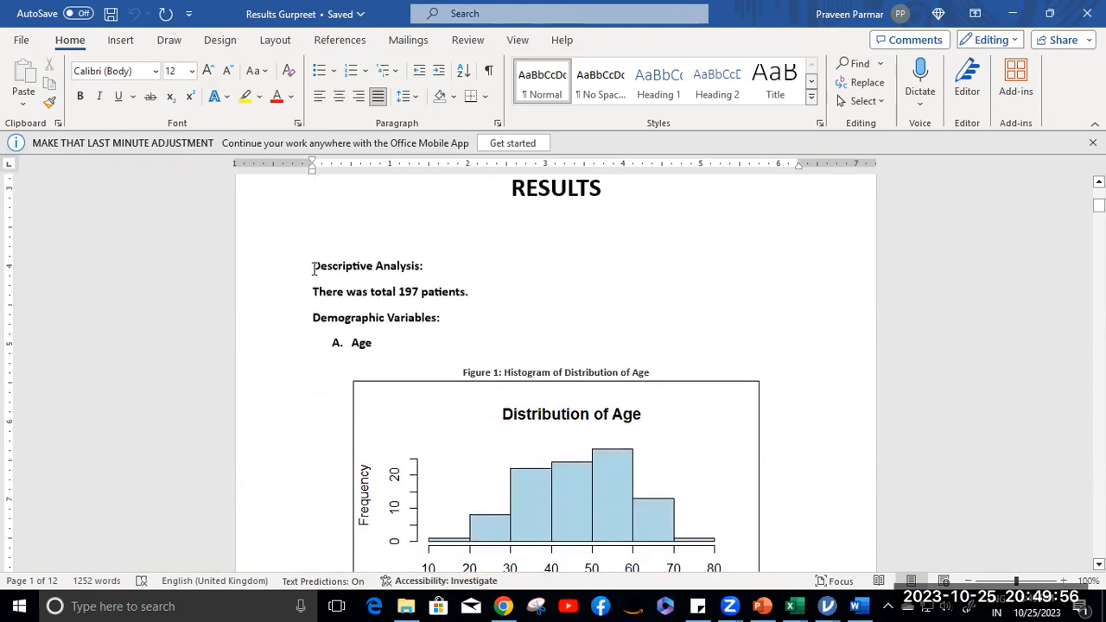
drag(310, 261, 447, 265)
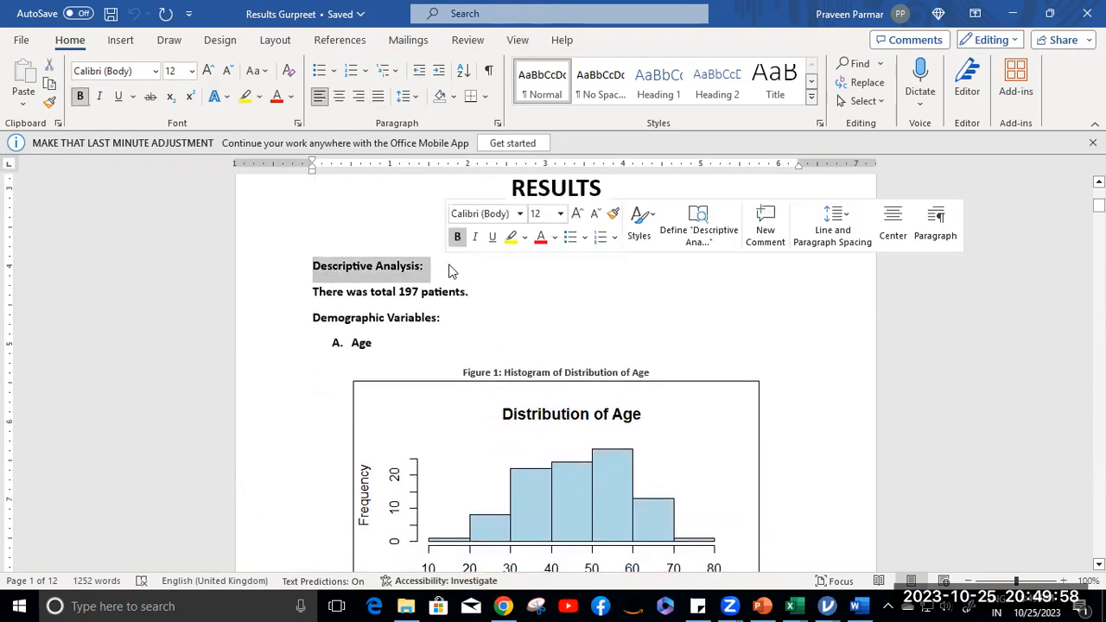
click(448, 271)
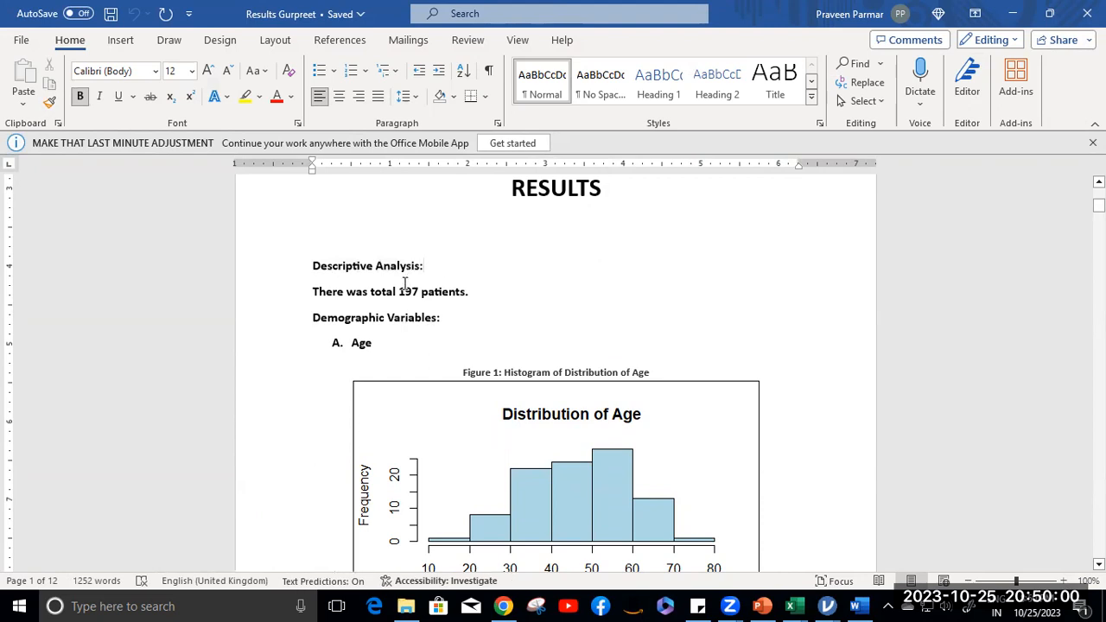
drag(400, 291, 420, 292)
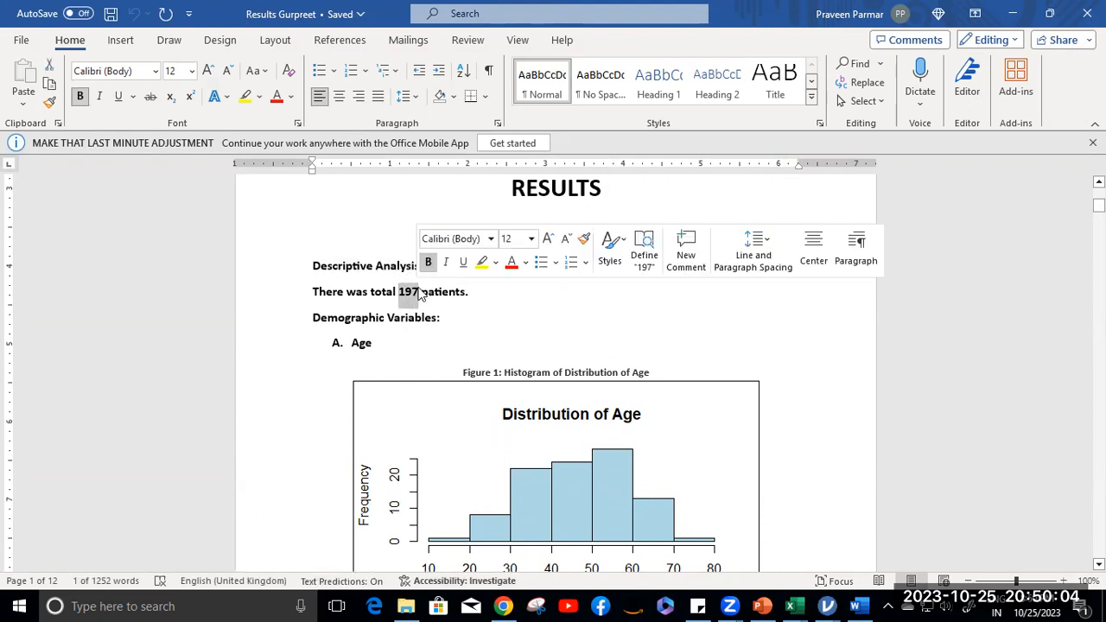
text(97)
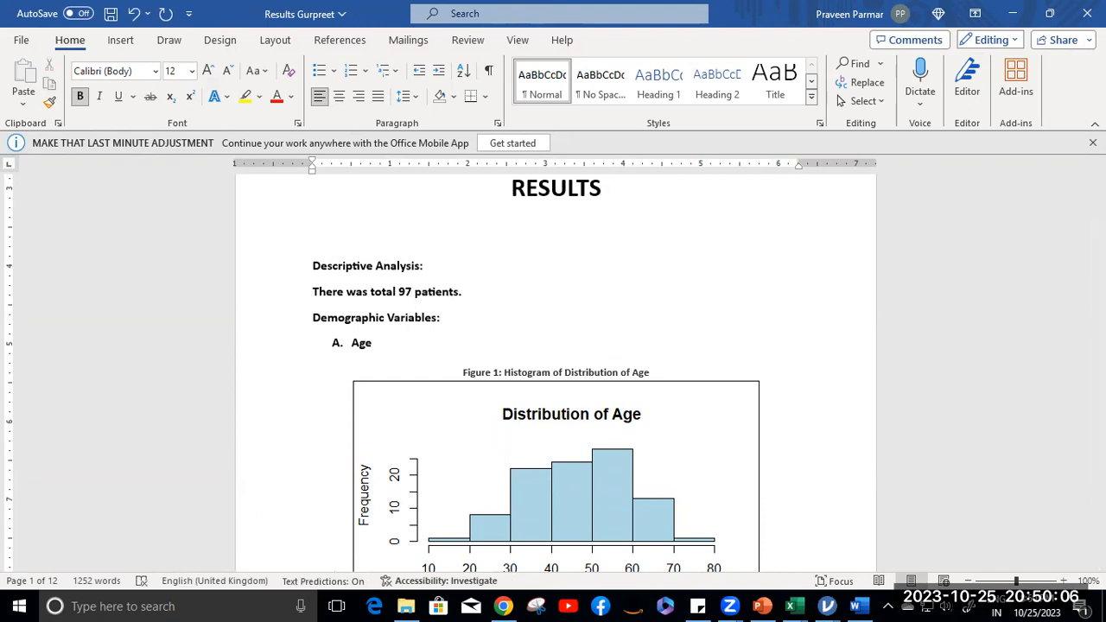
Examine the Age section under Demographic Variables, comparing the histogram and summary statistics table with the interpretation paragraph
click(400, 317)
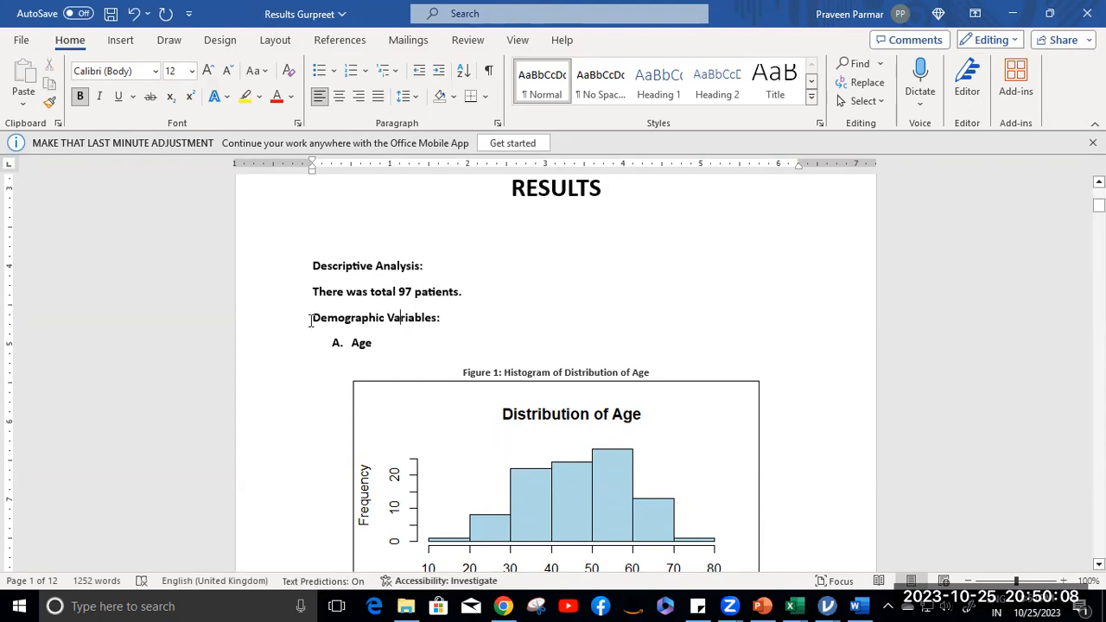
drag(310, 320, 449, 318)
key(Down)
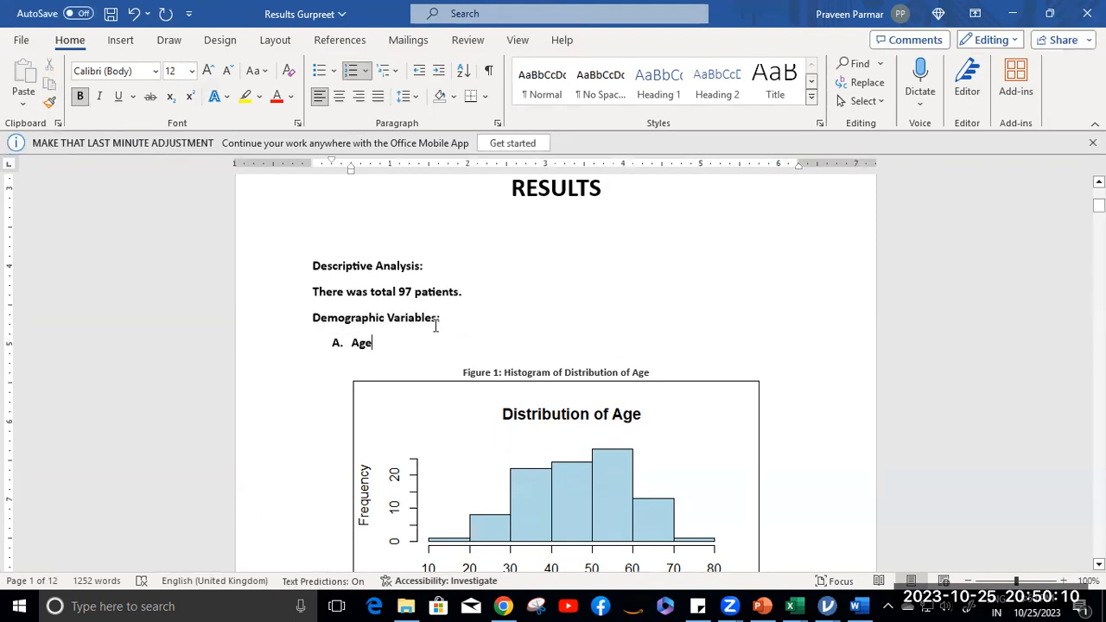
scroll(437, 322, down, 3)
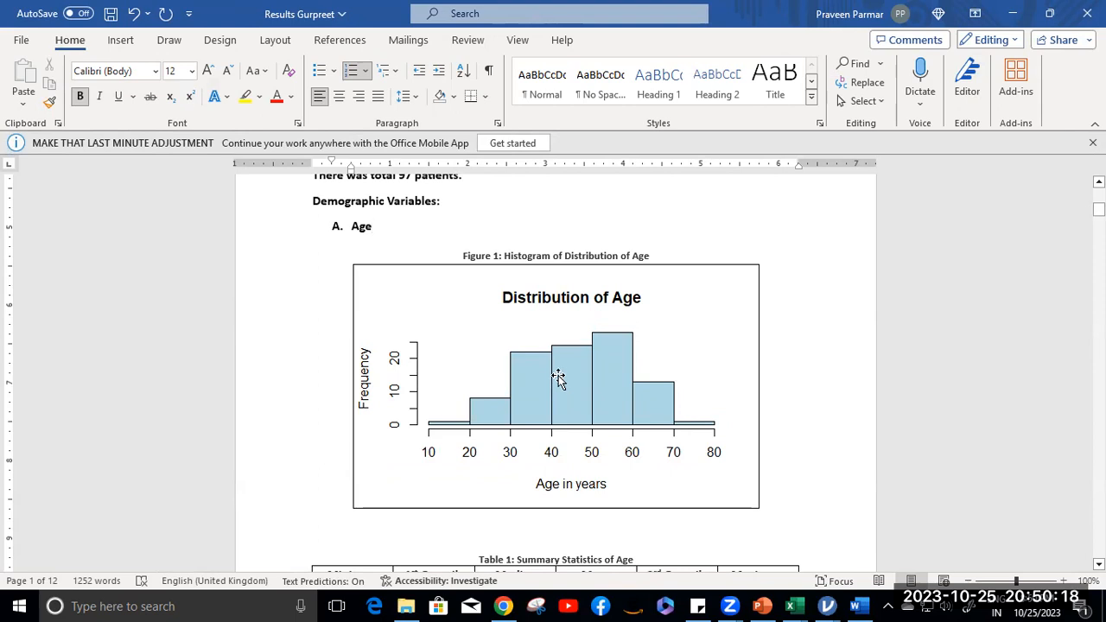
mouse_move(821, 582)
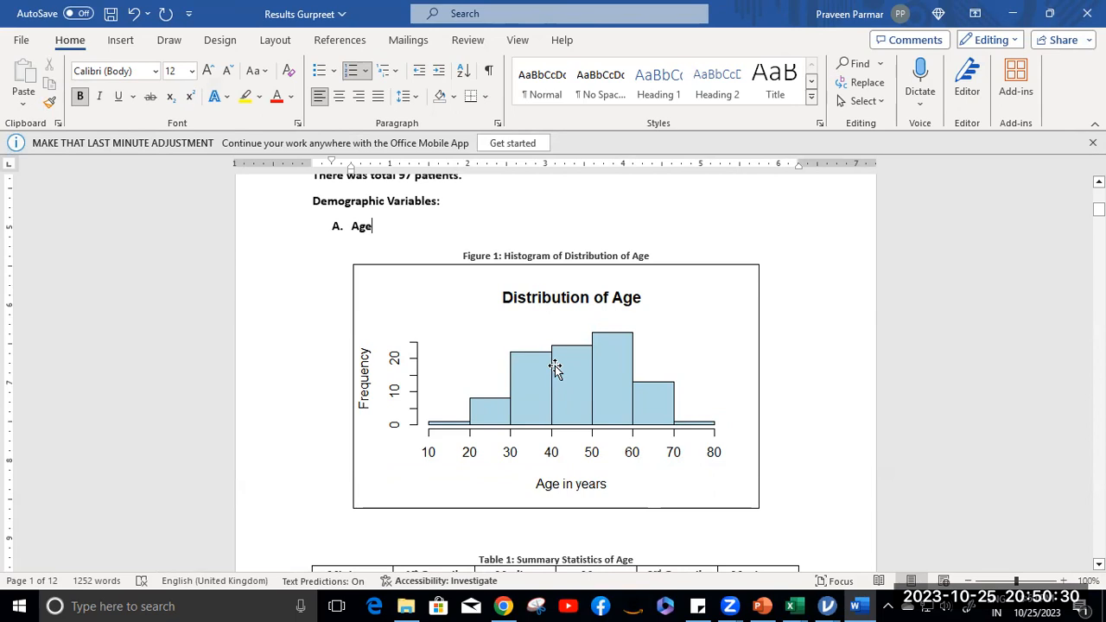
scroll(554, 452, down, 3)
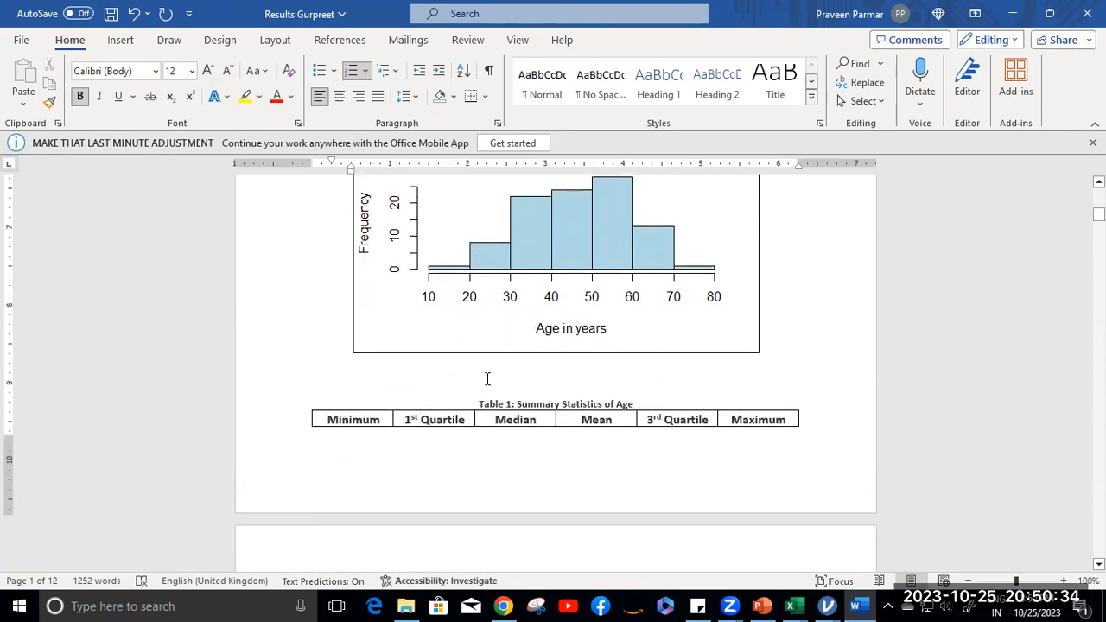
scroll(477, 376, down, 3)
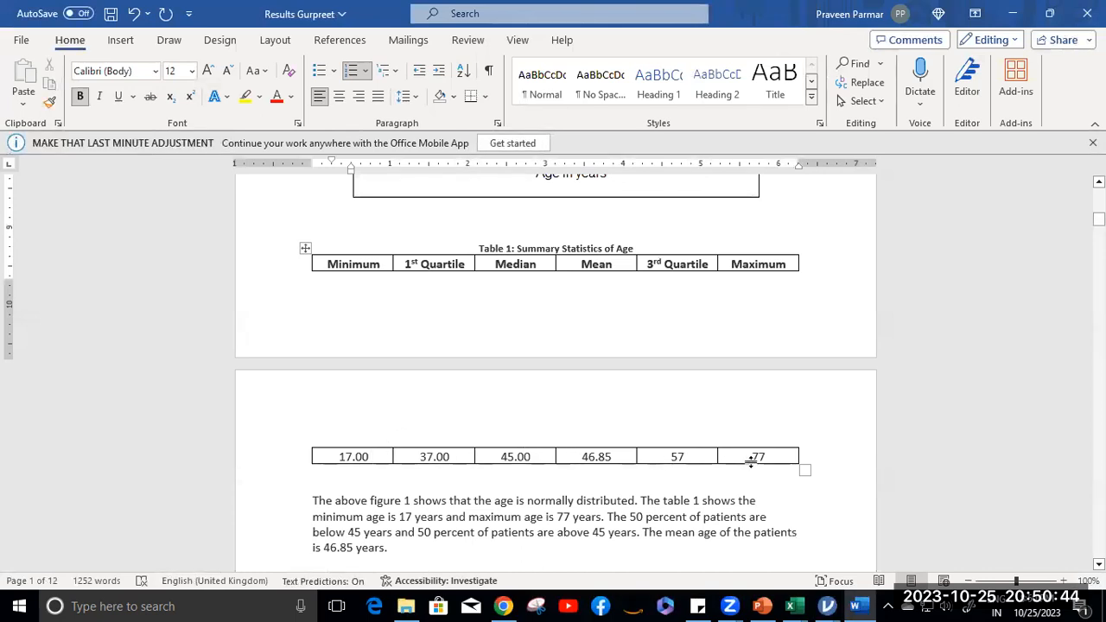
scroll(704, 432, down, 3)
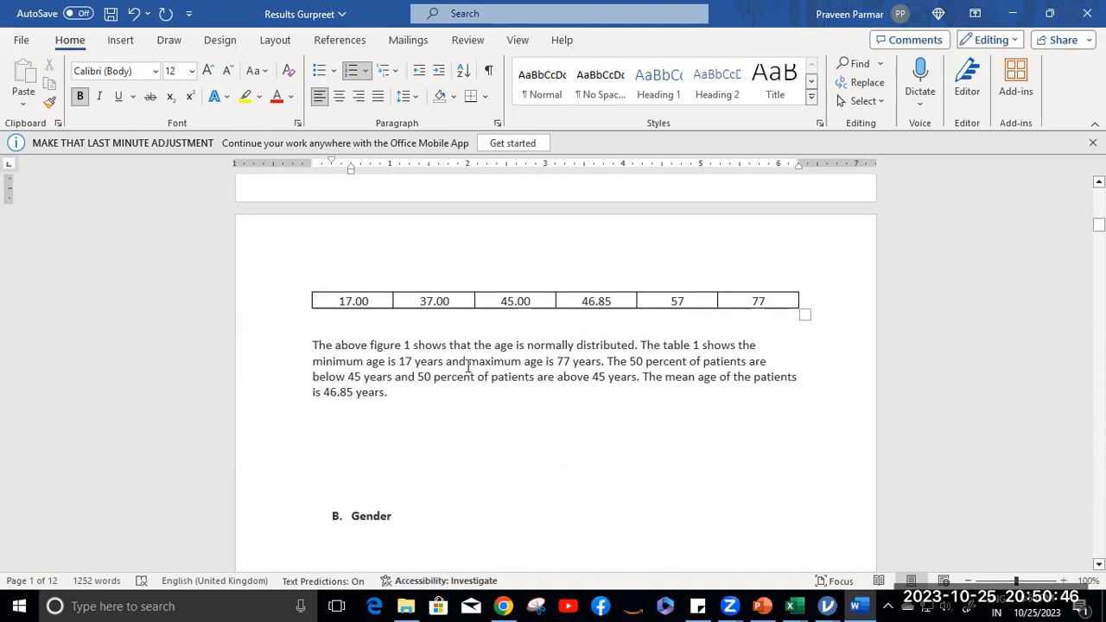
scroll(490, 373, up, 3)
scroll(490, 373, up, 4)
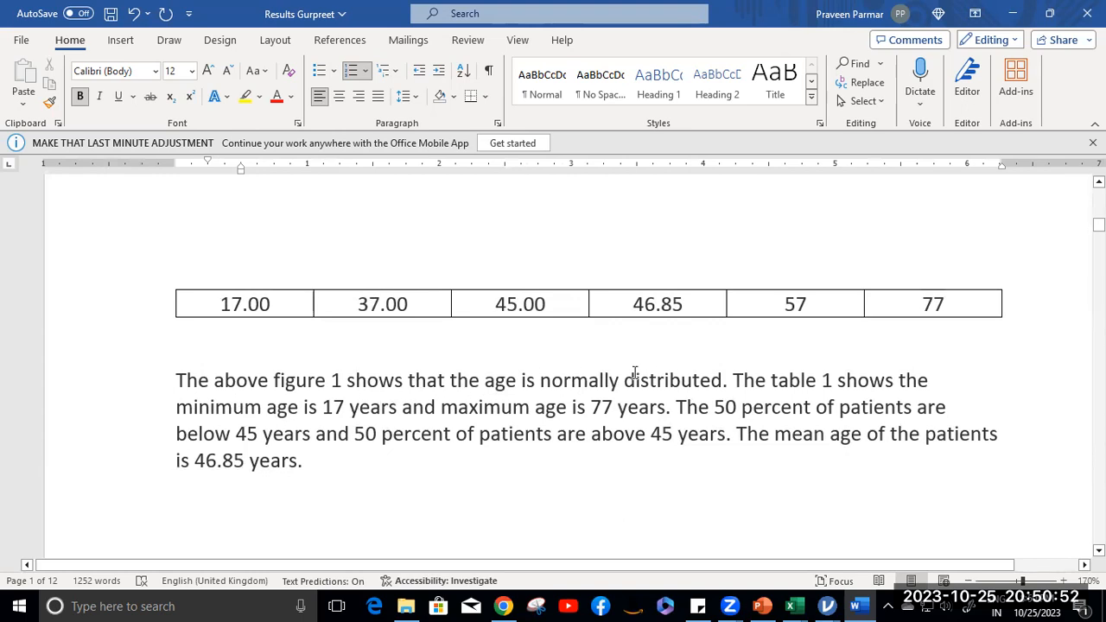
scroll(741, 357, up, 10)
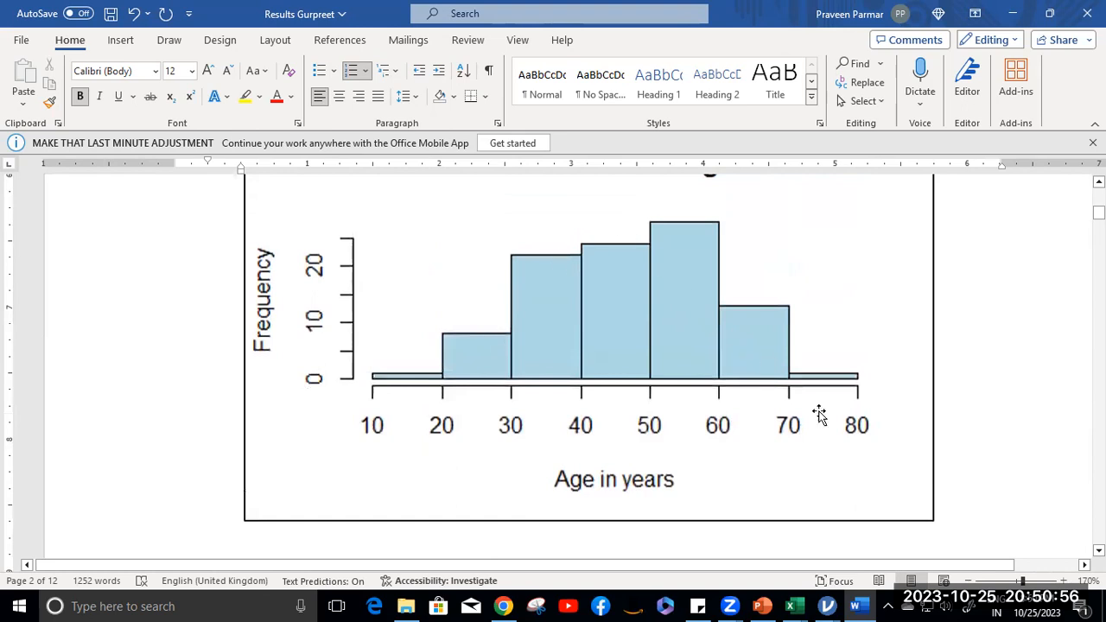
scroll(506, 358, down, 10)
scroll(589, 338, down, 3)
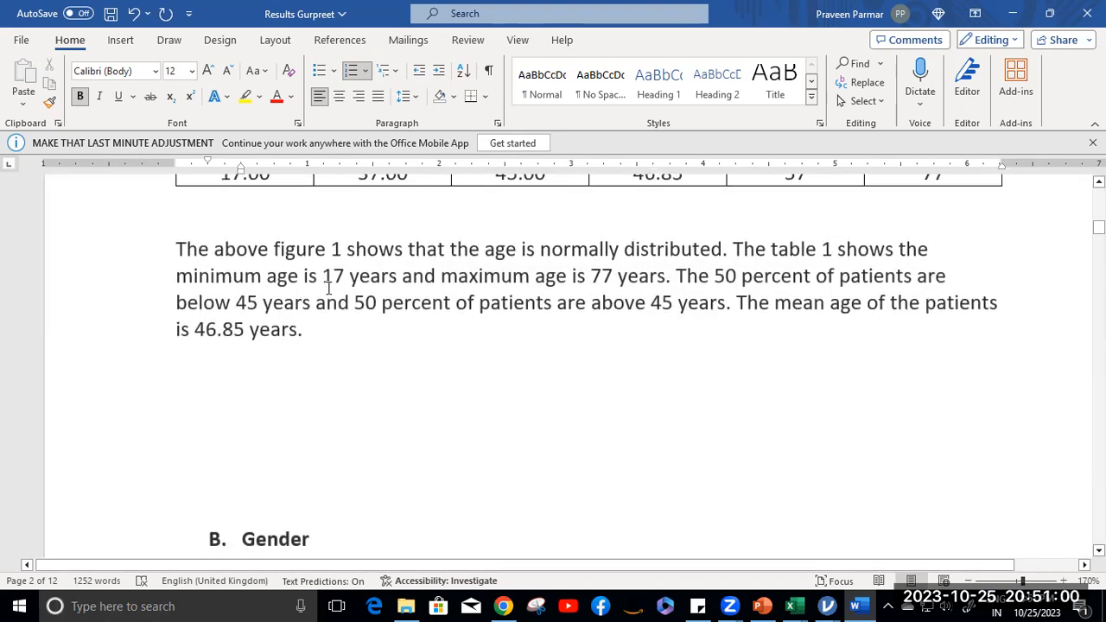
scroll(598, 381, up, 4)
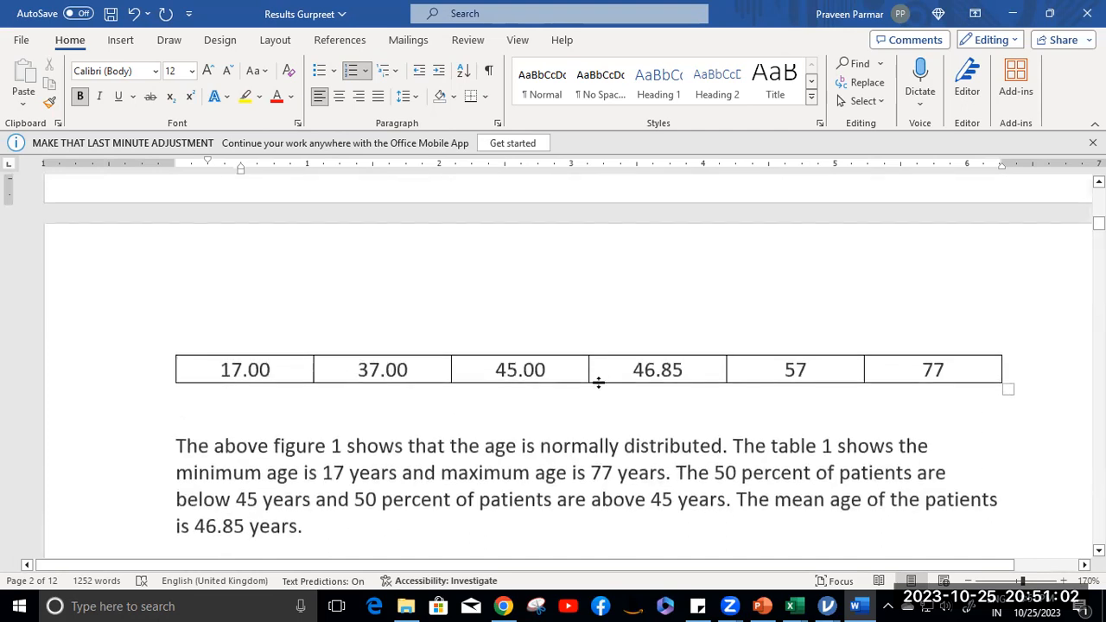
scroll(592, 499, down, 1)
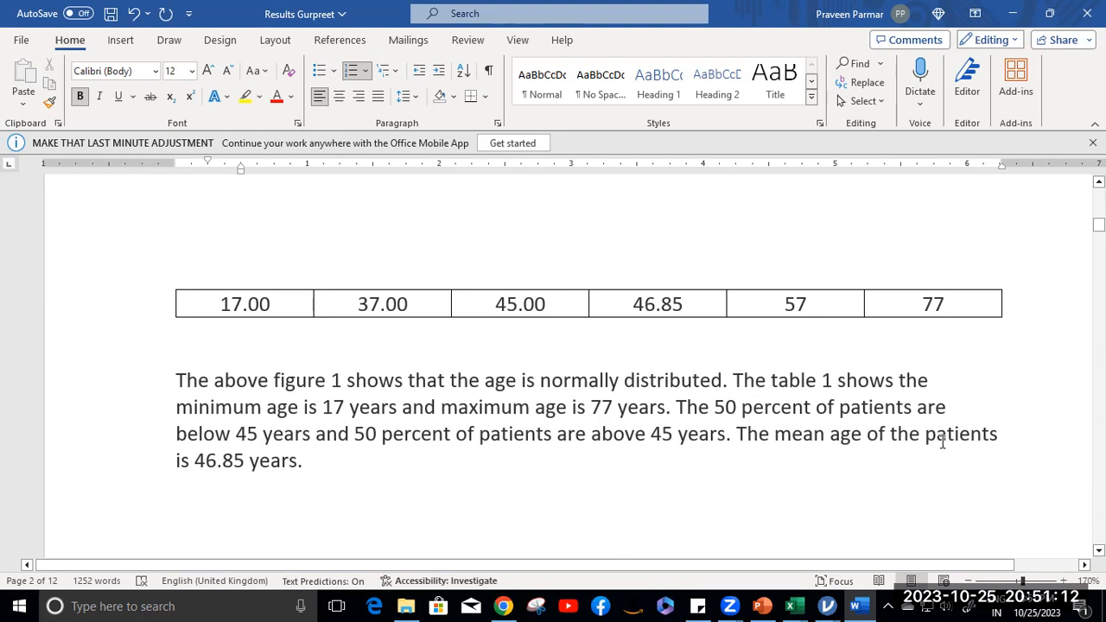
Justify the paragraph interpreting the age distribution and set its line spacing to 1.5
click(316, 463)
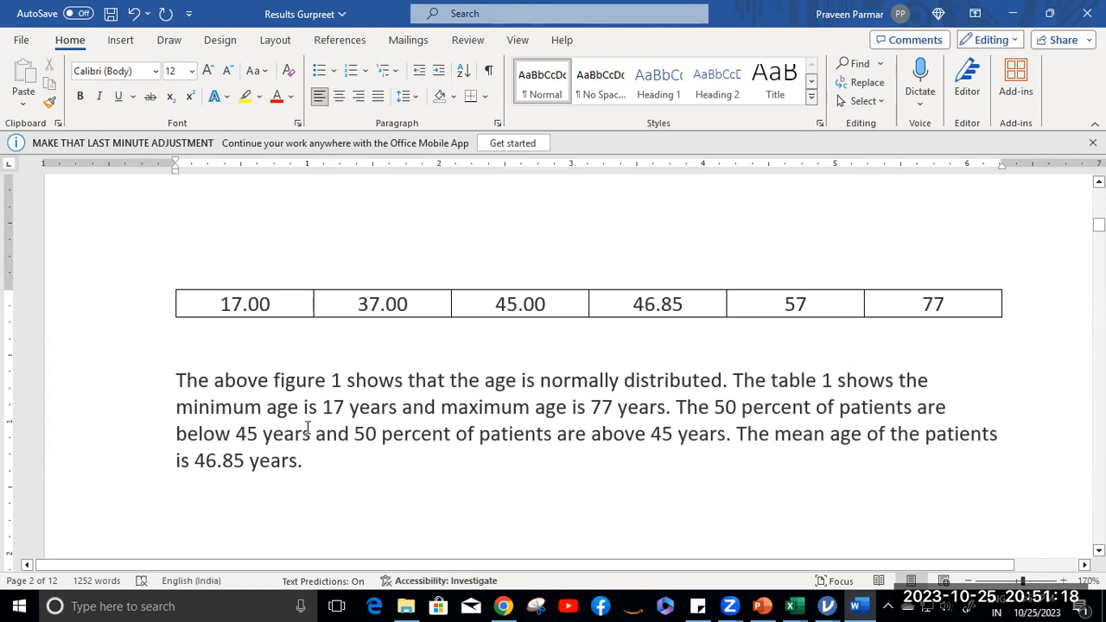
triple_click(176, 377)
key(ctrl+j)
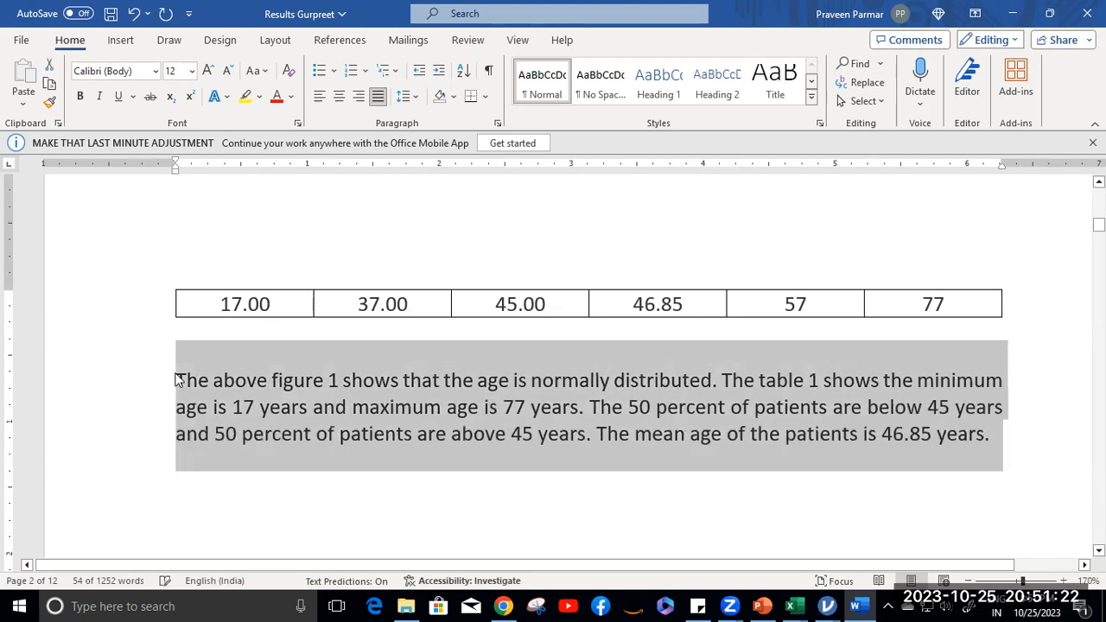
click(404, 95)
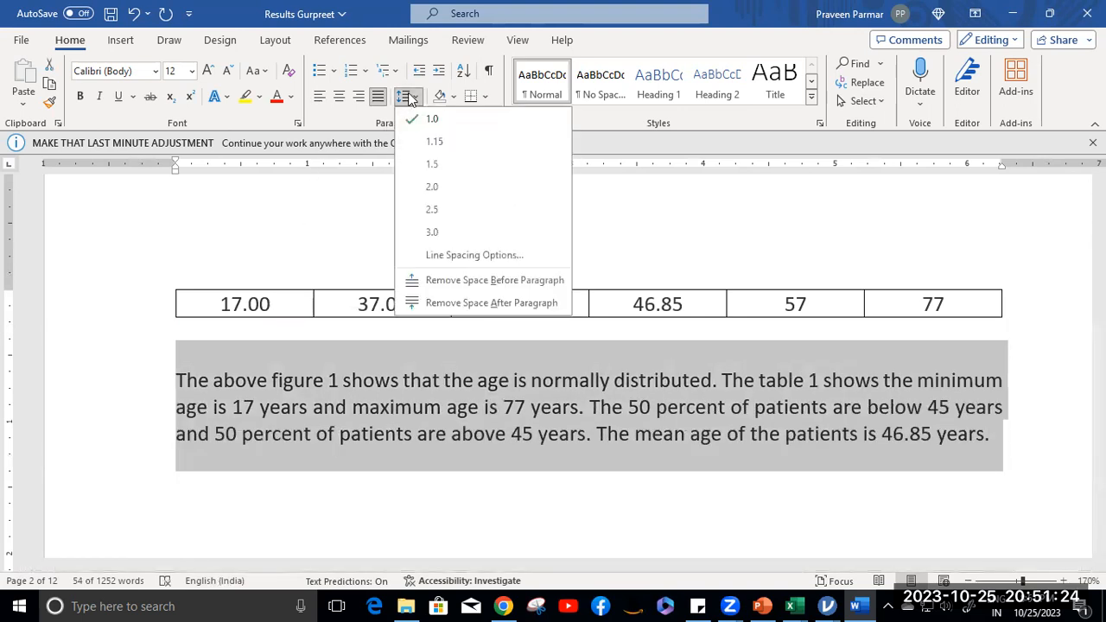
click(431, 164)
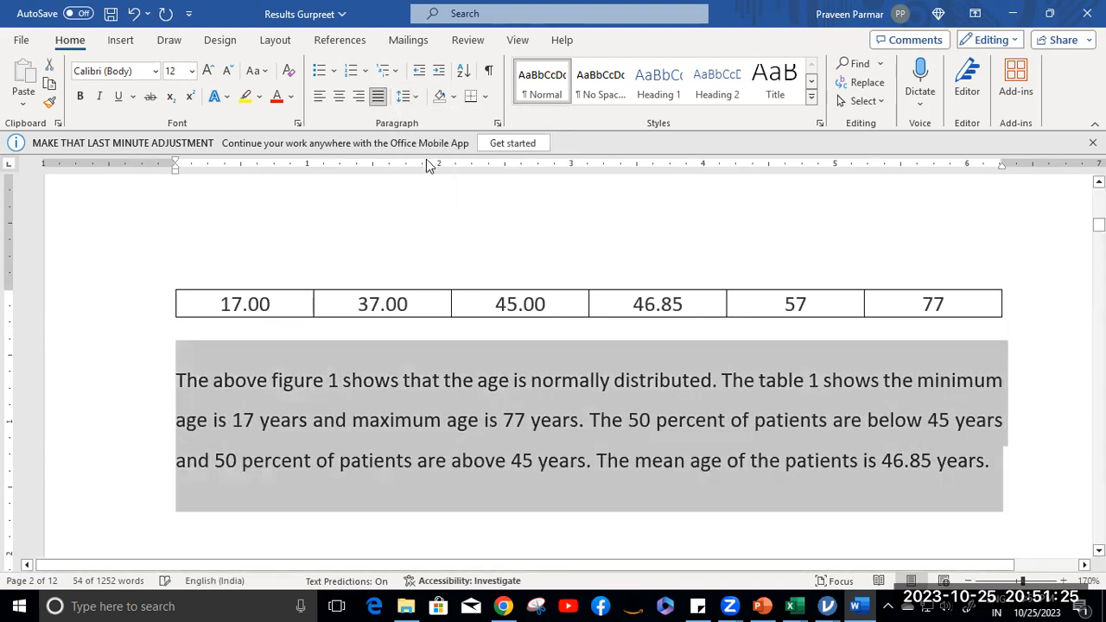
click(486, 421)
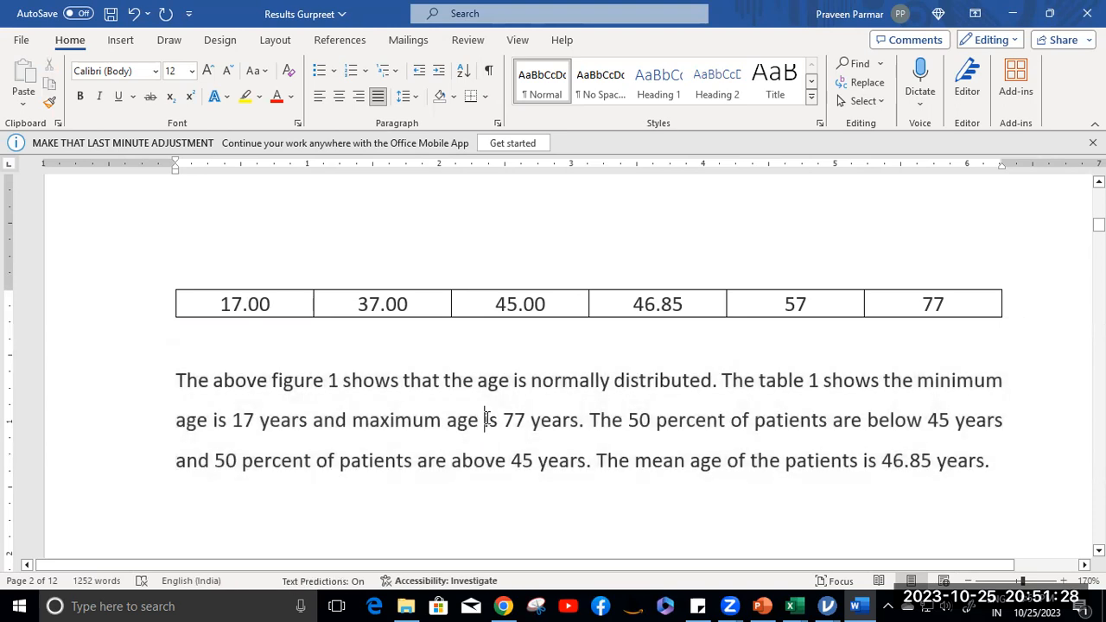
Examine the Gender section, comparing the Figure 2 bar plot of female and male percentages with the interpretation sentence below it
scroll(487, 419, down, 10)
scroll(486, 417, up, 3)
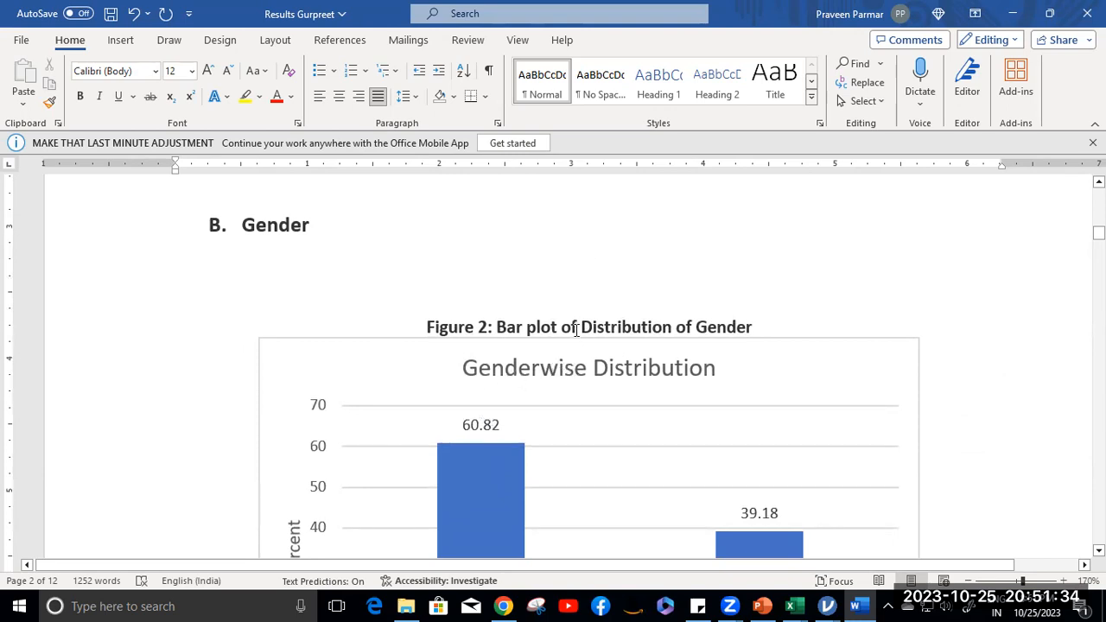
scroll(577, 329, down, 4)
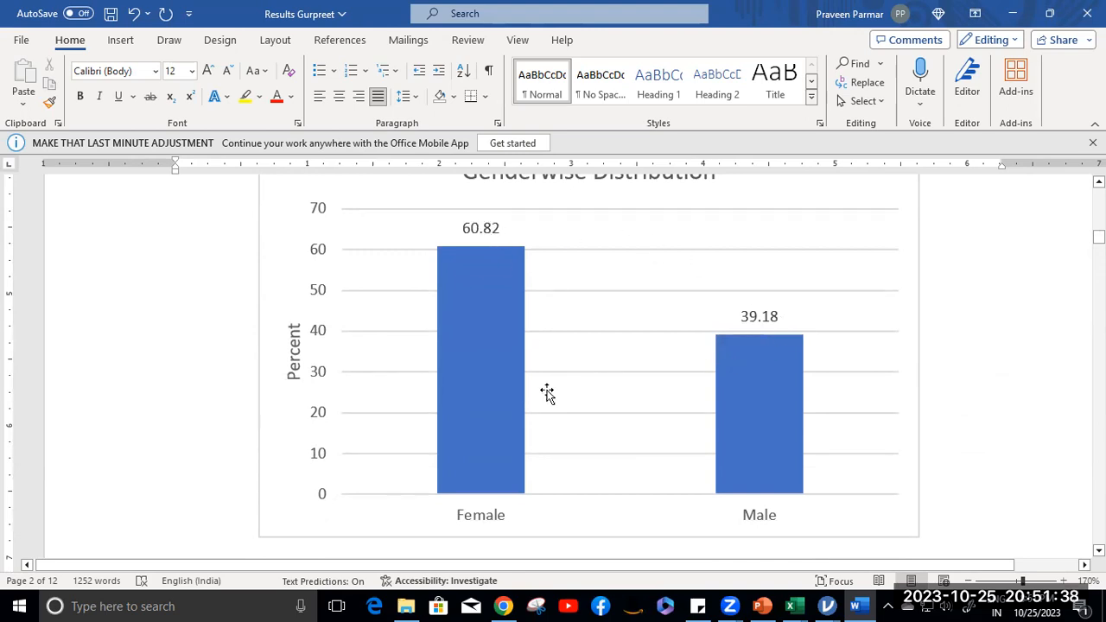
mouse_move(521, 366)
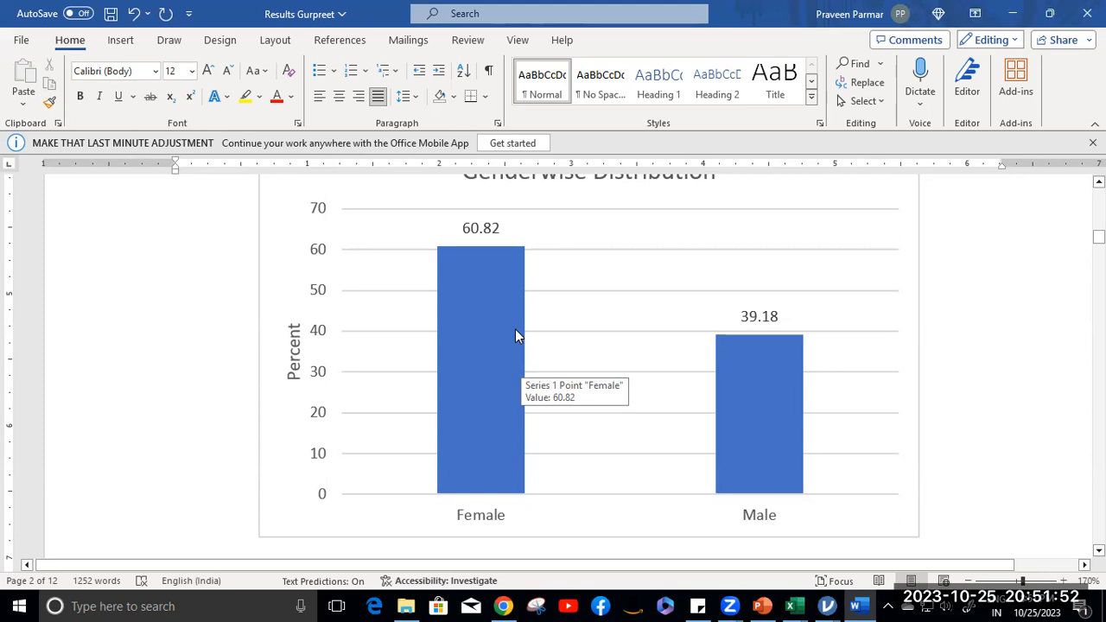
scroll(513, 350, up, 1)
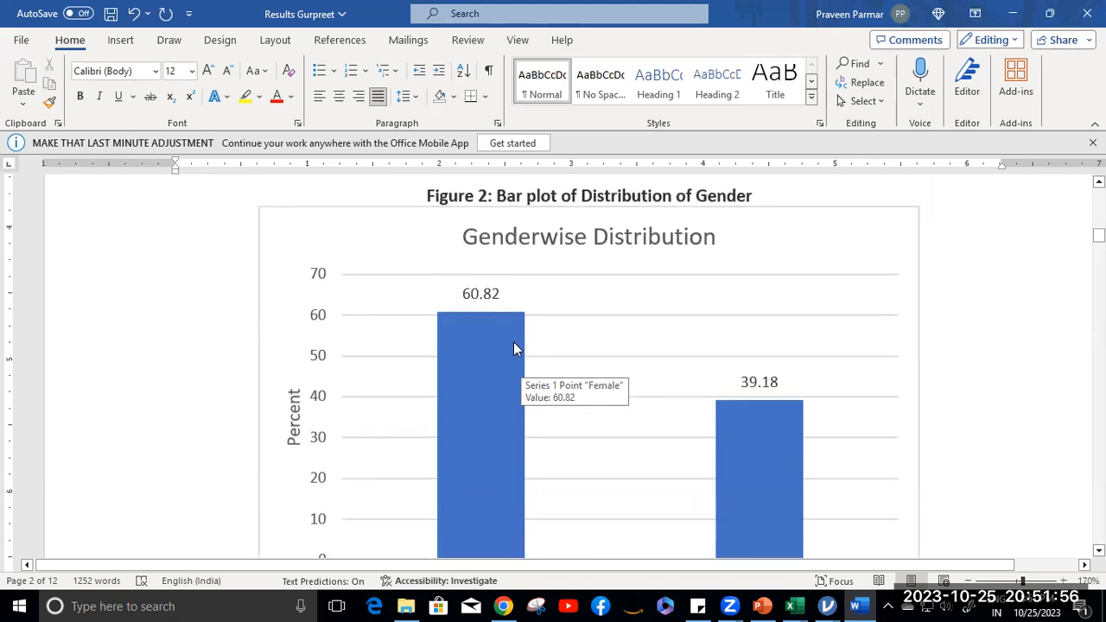
scroll(513, 346, down, 2)
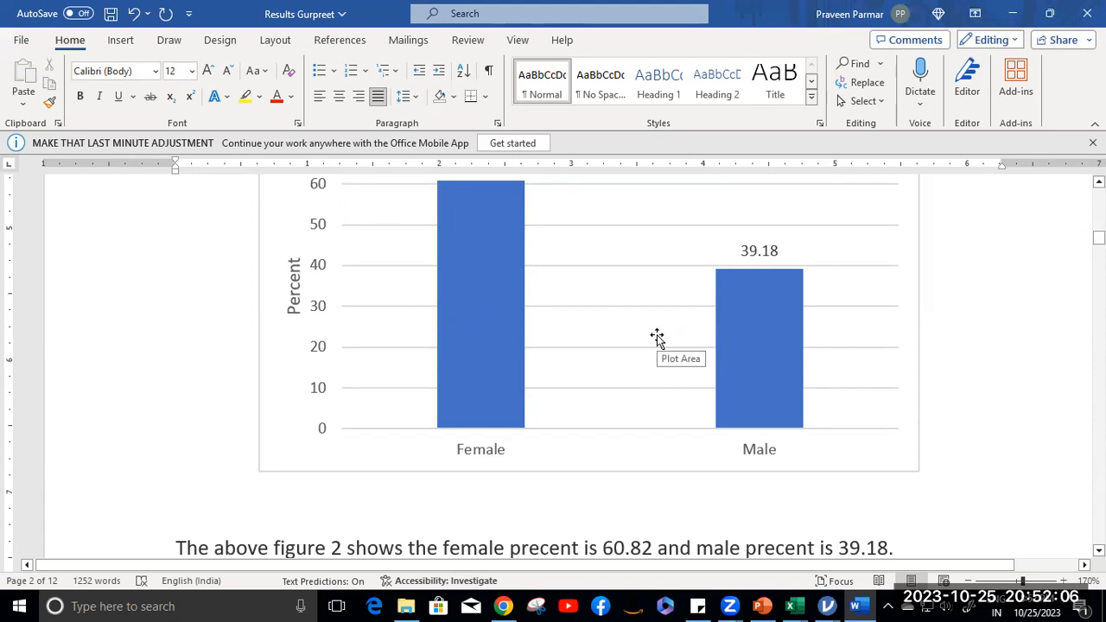
scroll(594, 370, up, 1)
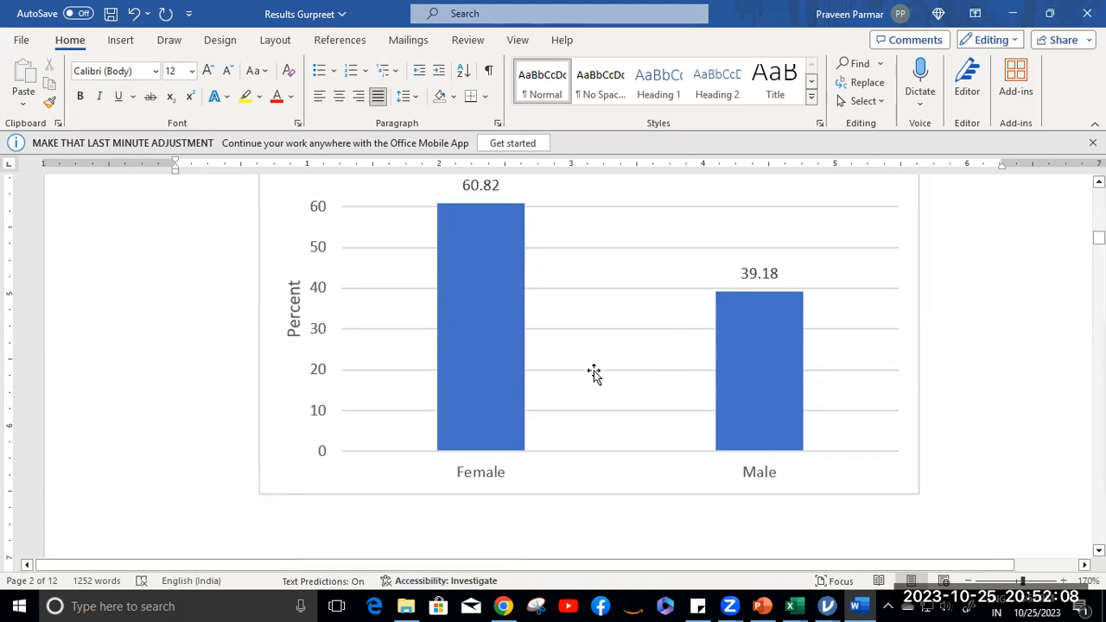
scroll(594, 371, up, 3)
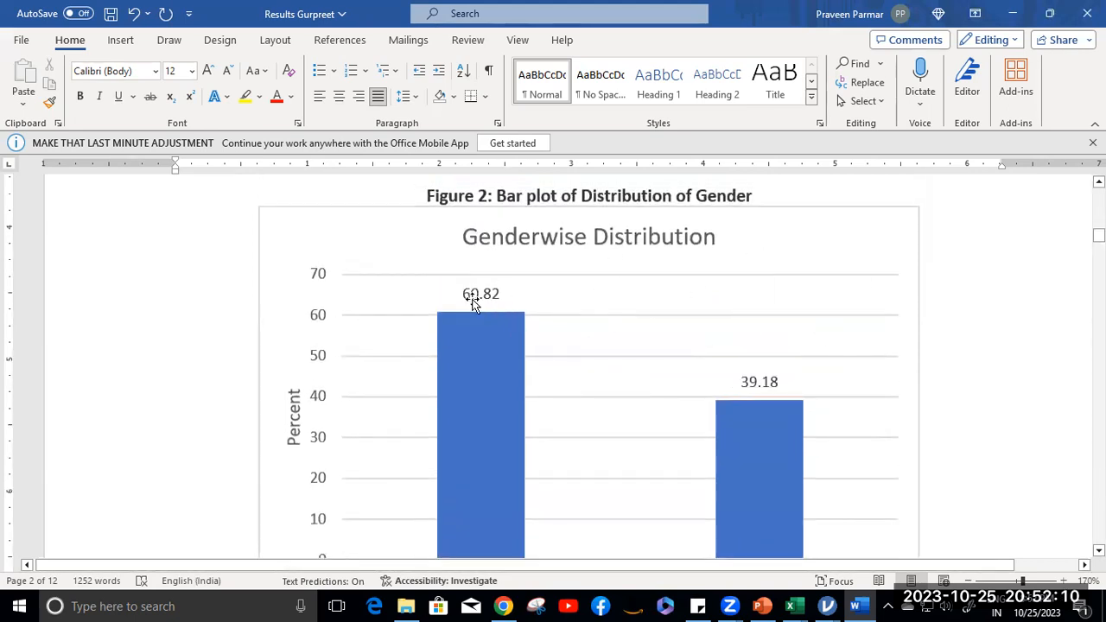
scroll(493, 299, down, 3)
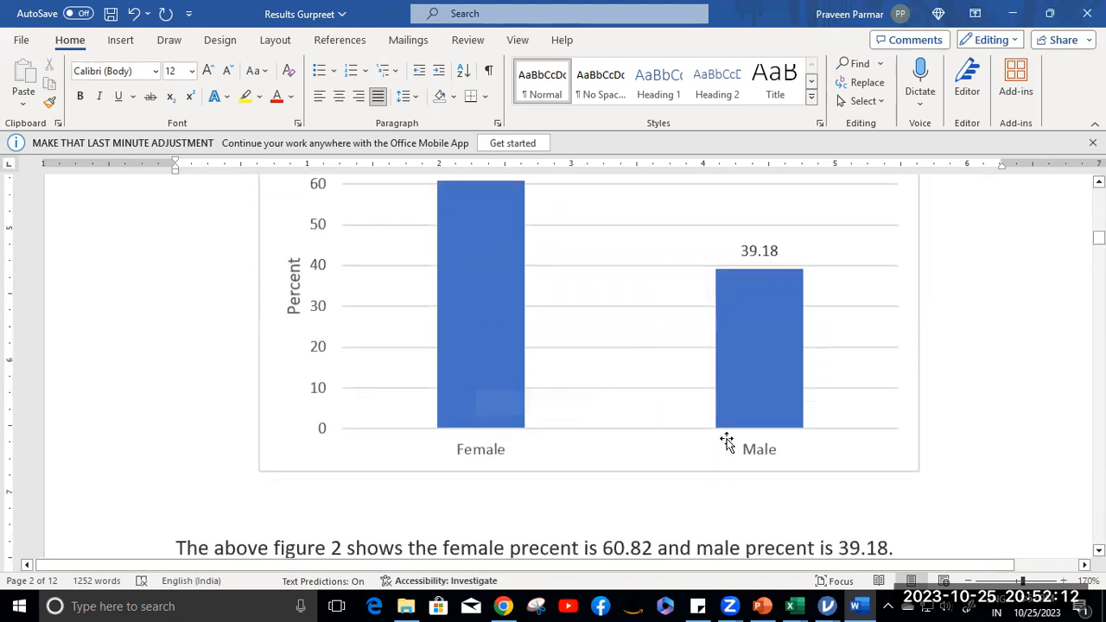
mouse_move(757, 319)
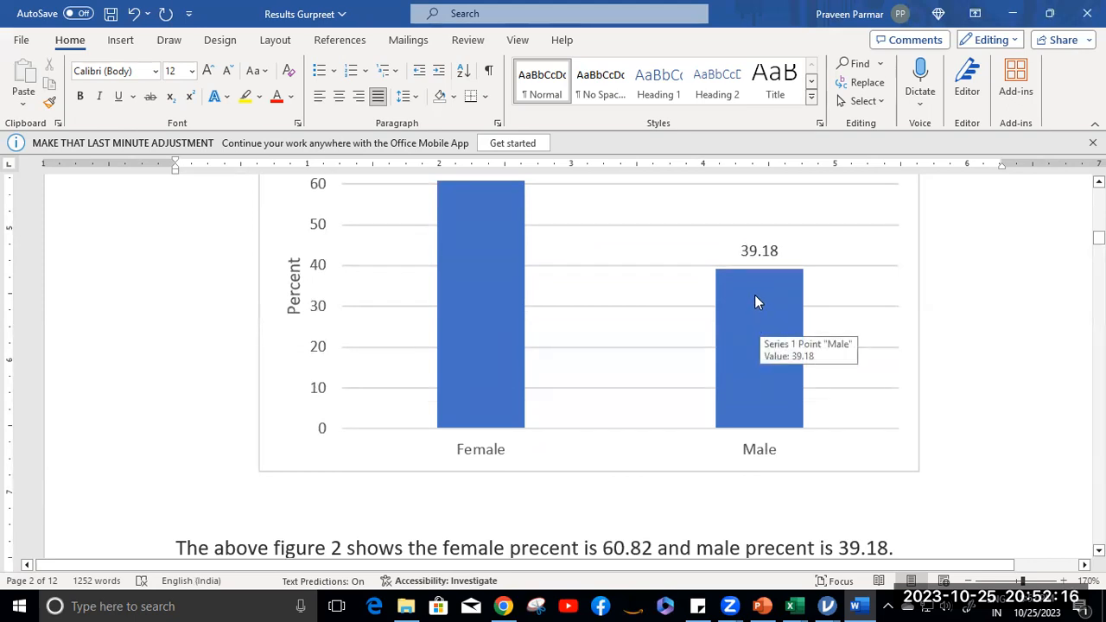
scroll(754, 301, down, 5)
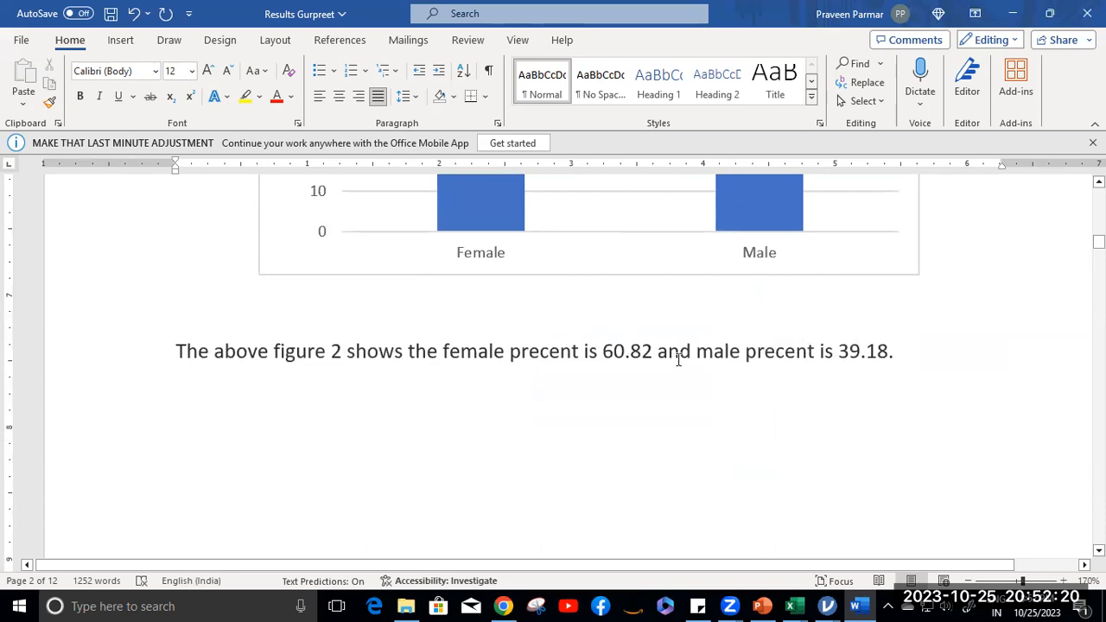
click(936, 358)
key(ctrl+l)
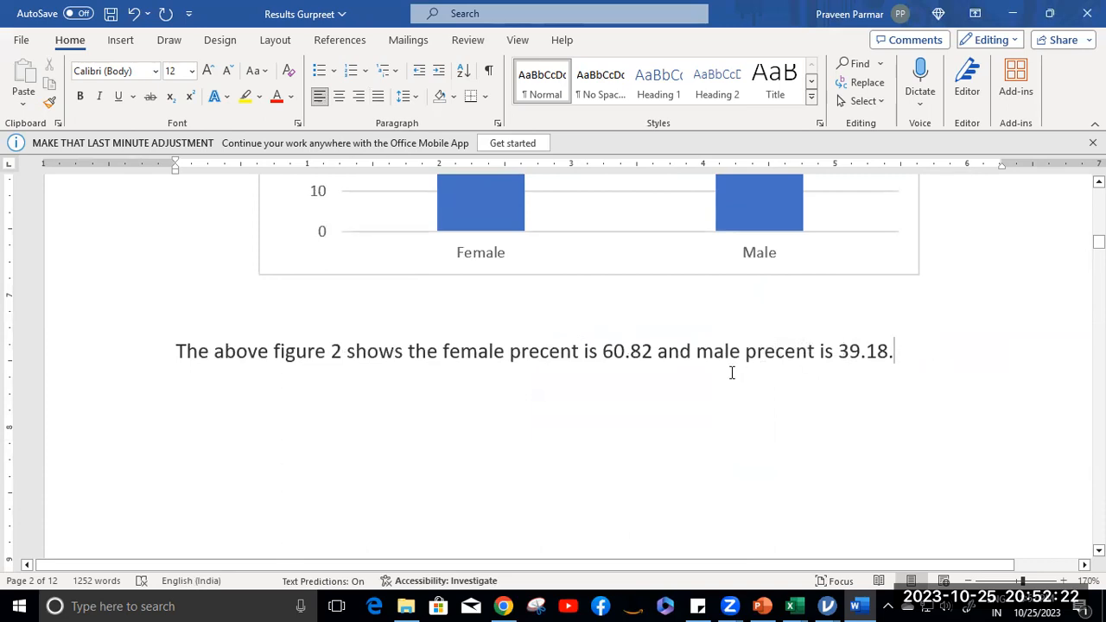
Examine the Figure 3 bar plot of Exercise Routine and check its percentages against the interpretation paragraph
scroll(663, 358, down, 10)
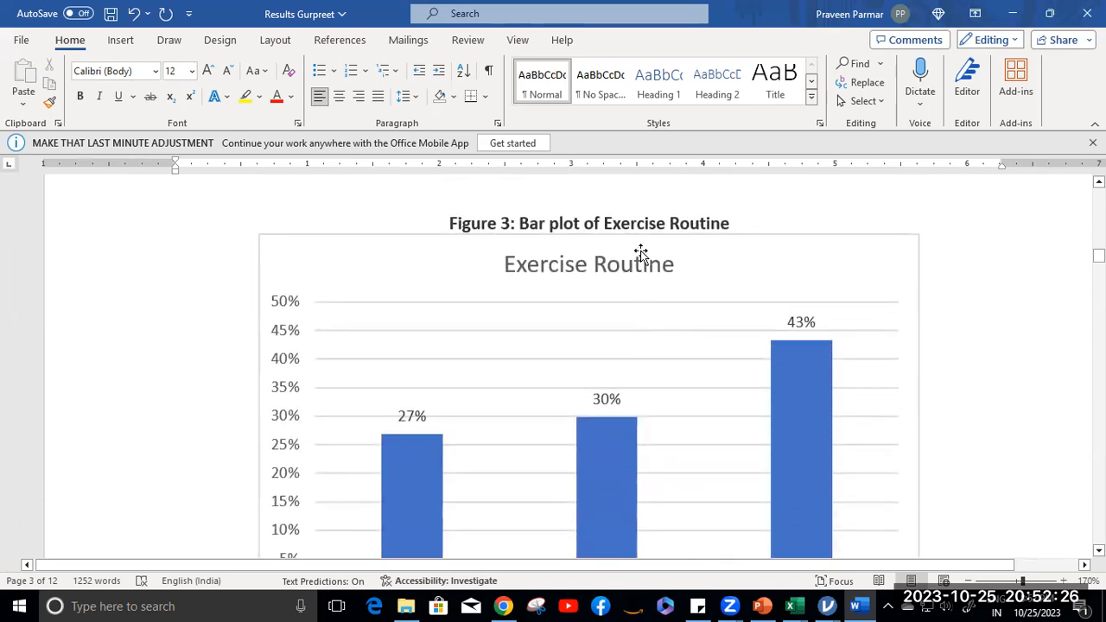
scroll(676, 302, down, 1)
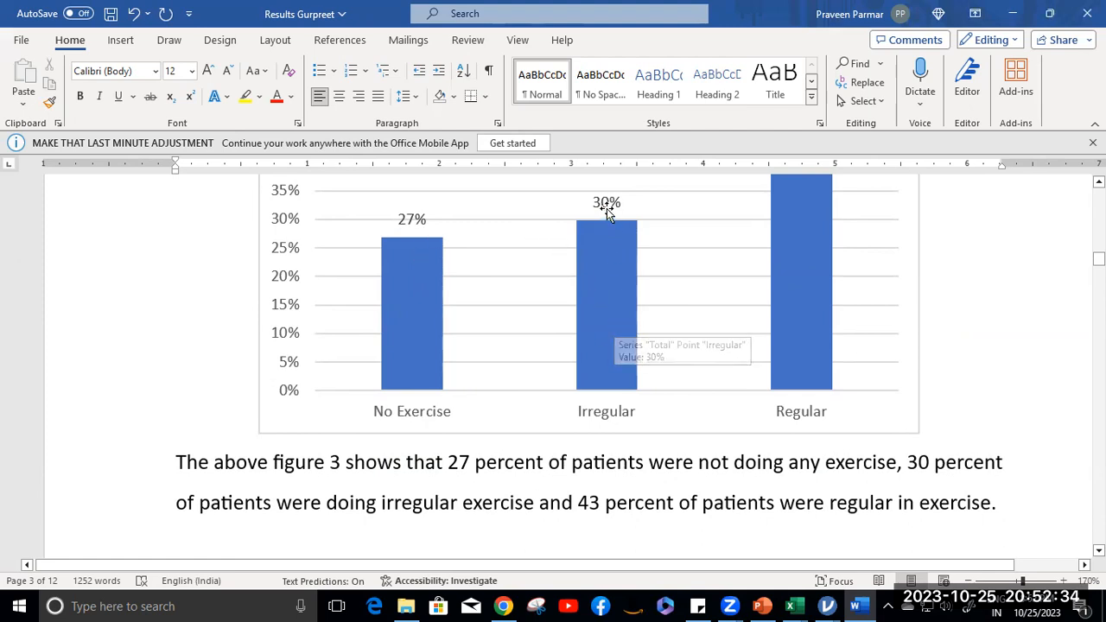
scroll(717, 279, up, 3)
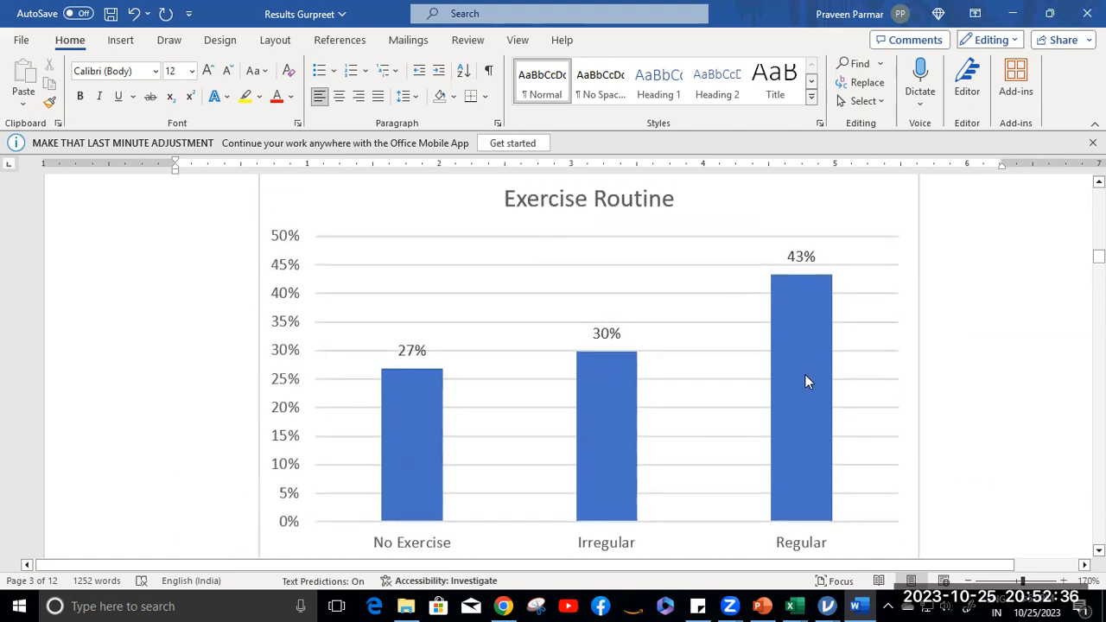
mouse_move(803, 380)
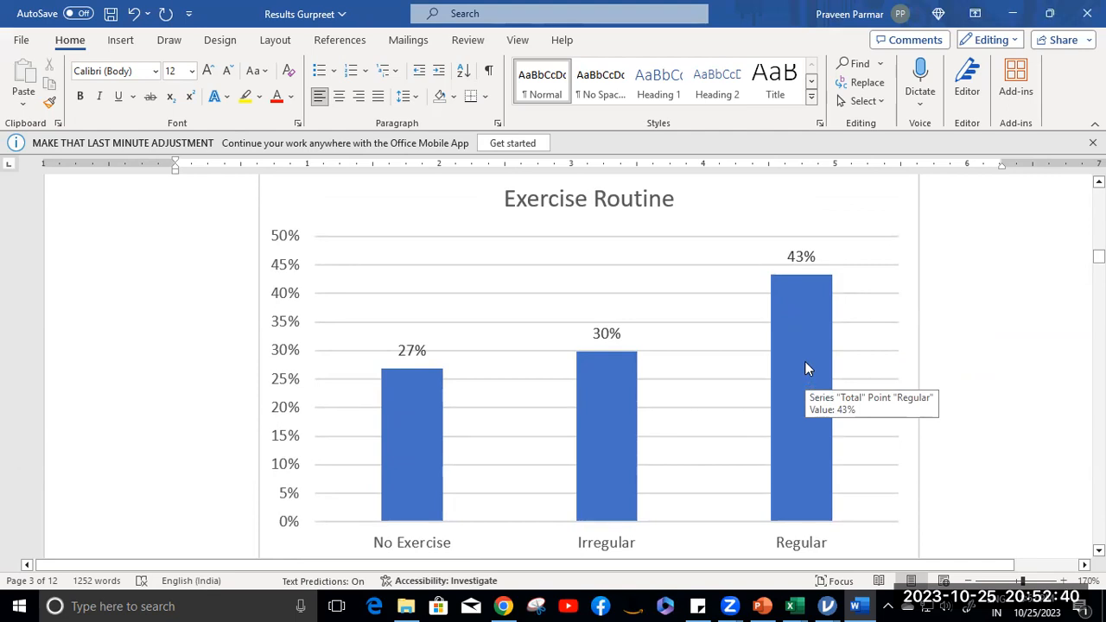
scroll(772, 371, down, 6)
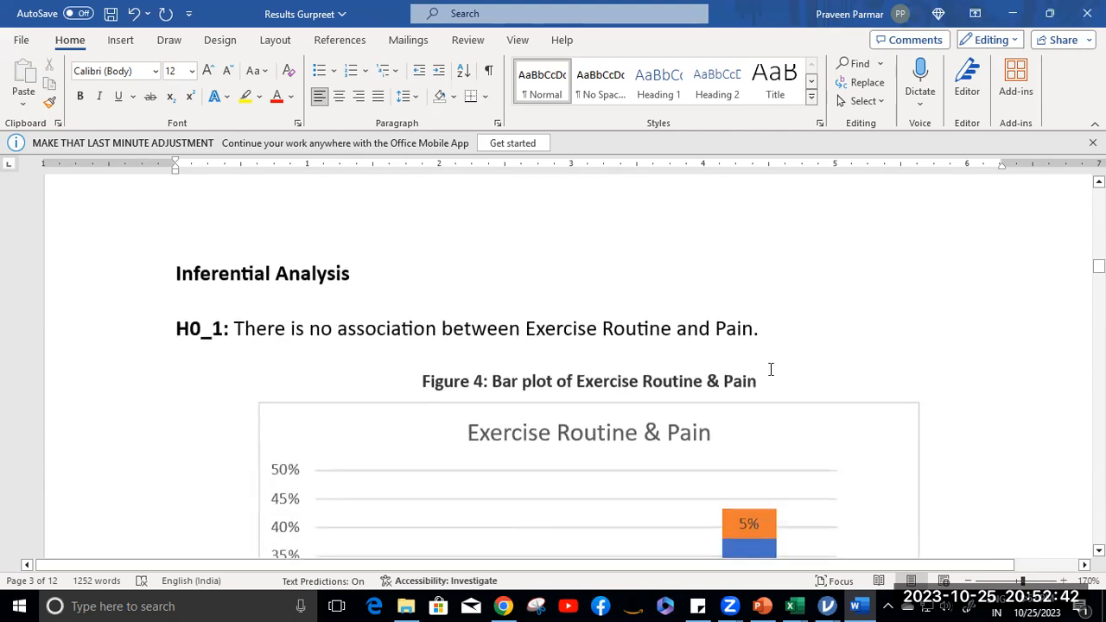
scroll(770, 370, up, 3)
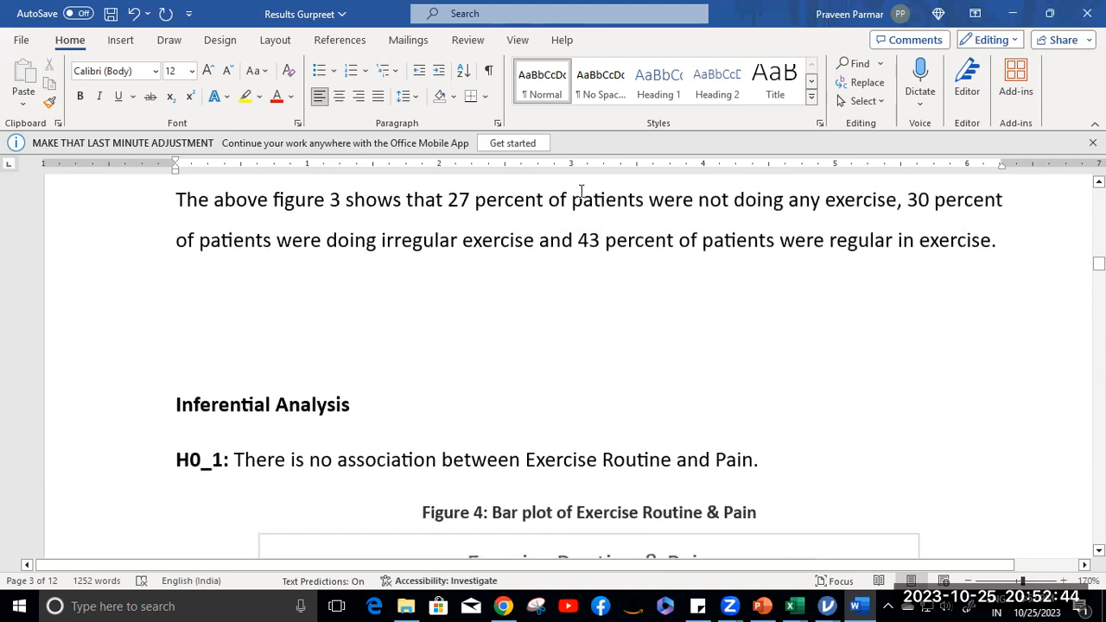
Review hypothesis H0_1 on Exercise Routine and Pain under Inferential Analysis, together with the Figure 4 stacked bar plot
scroll(427, 343, down, 3)
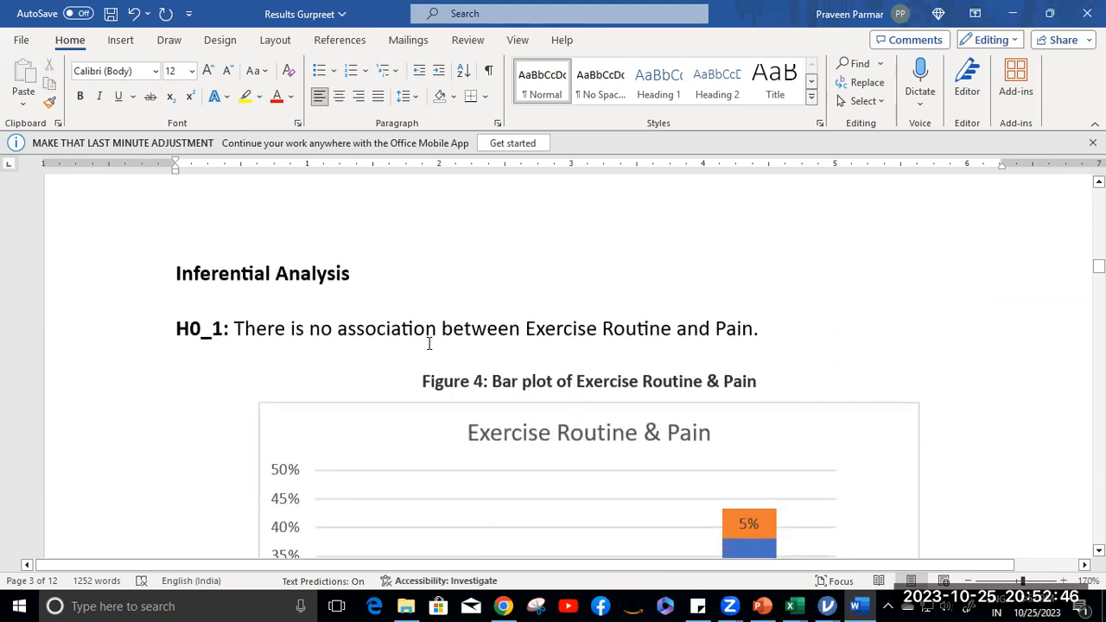
scroll(428, 343, down, 2)
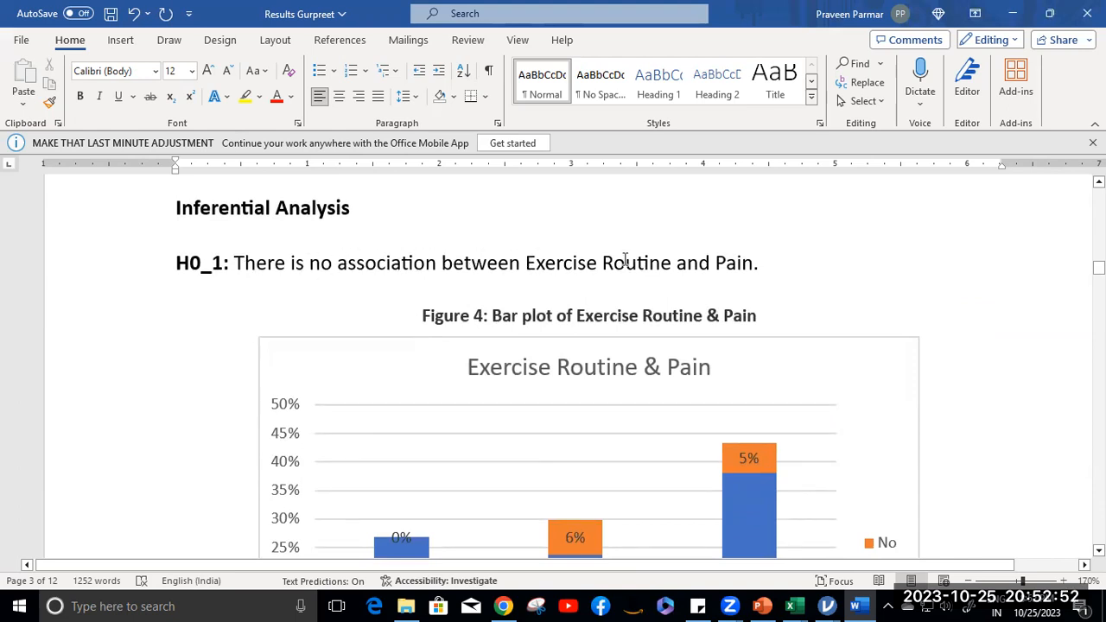
click(763, 266)
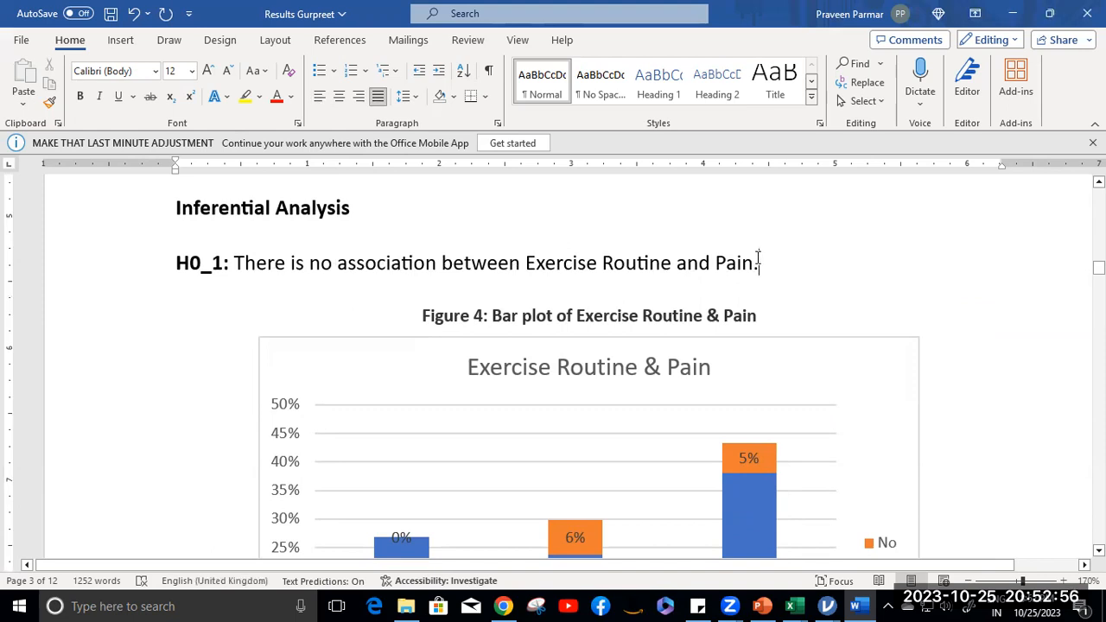
scroll(759, 252, down, 3)
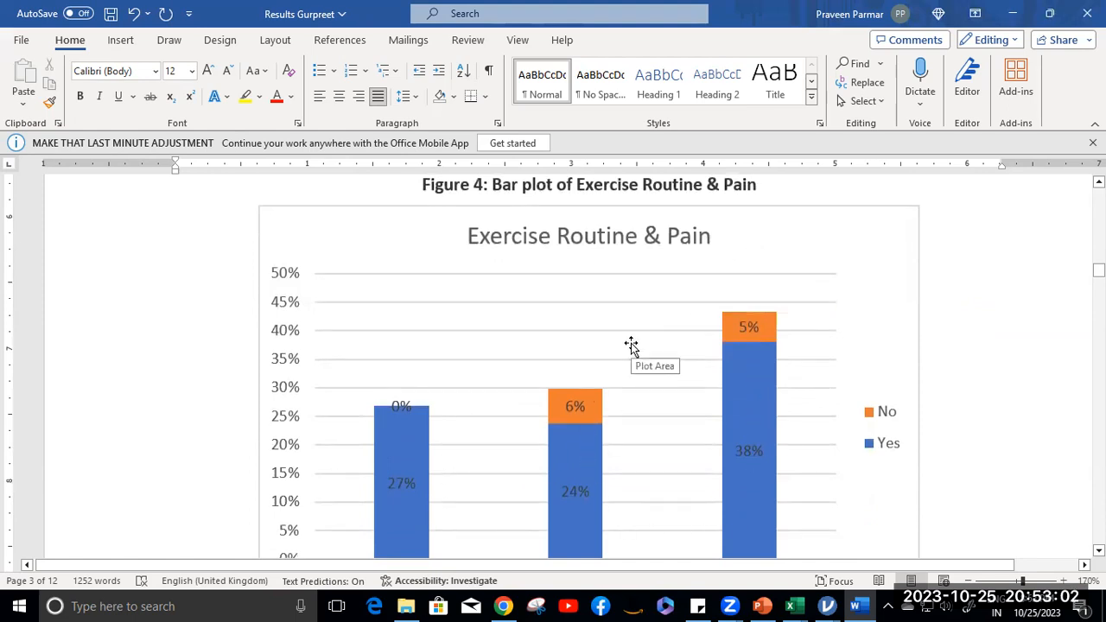
scroll(631, 342, down, 3)
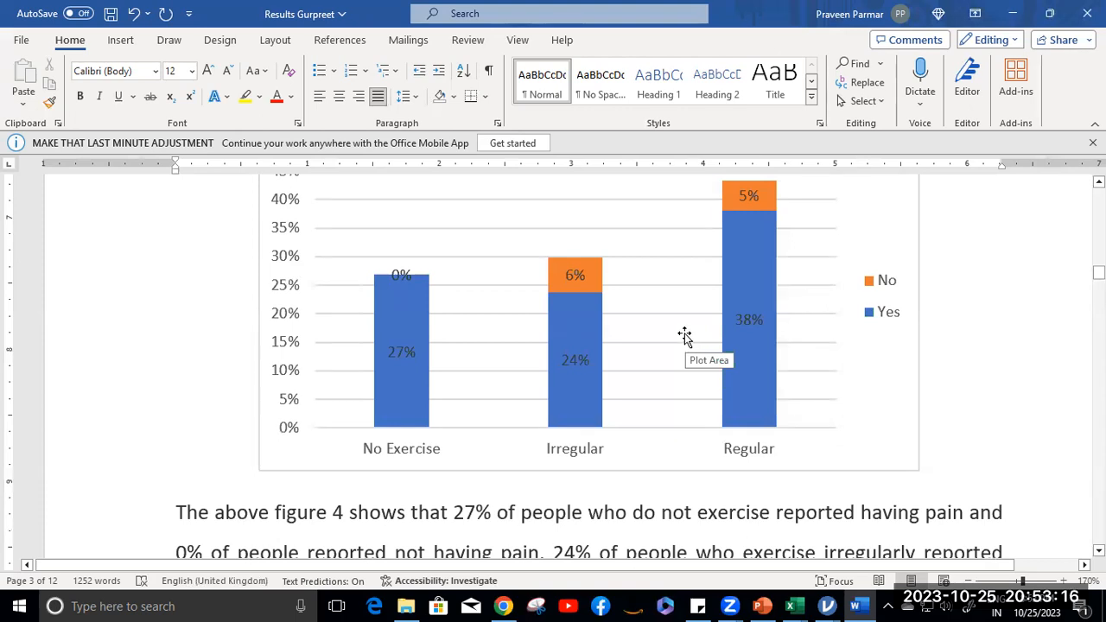
click(827, 602)
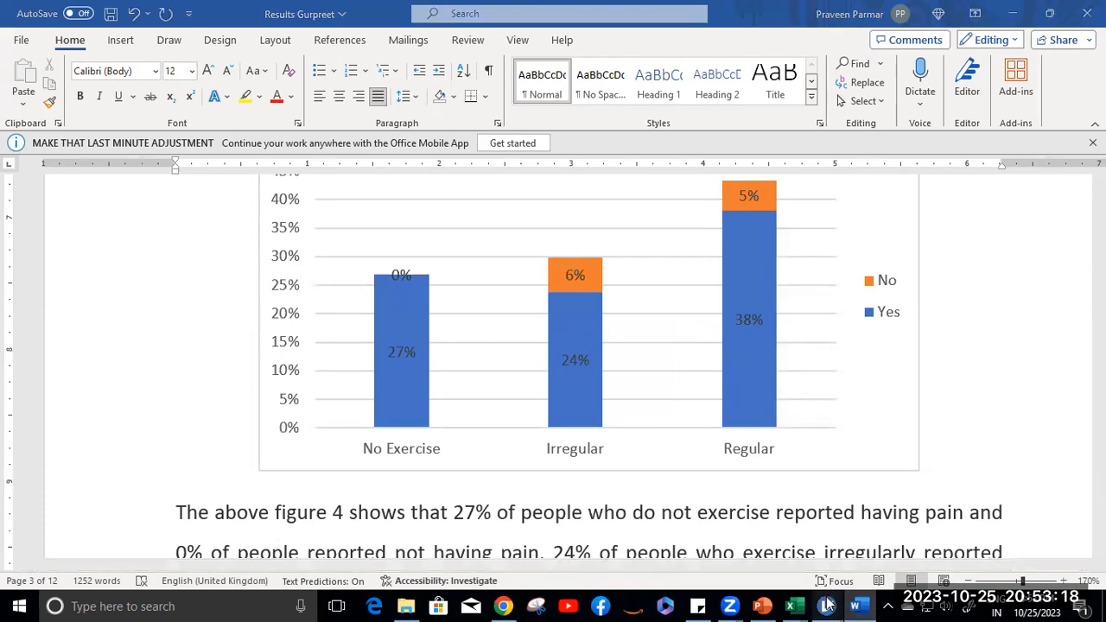
click(887, 540)
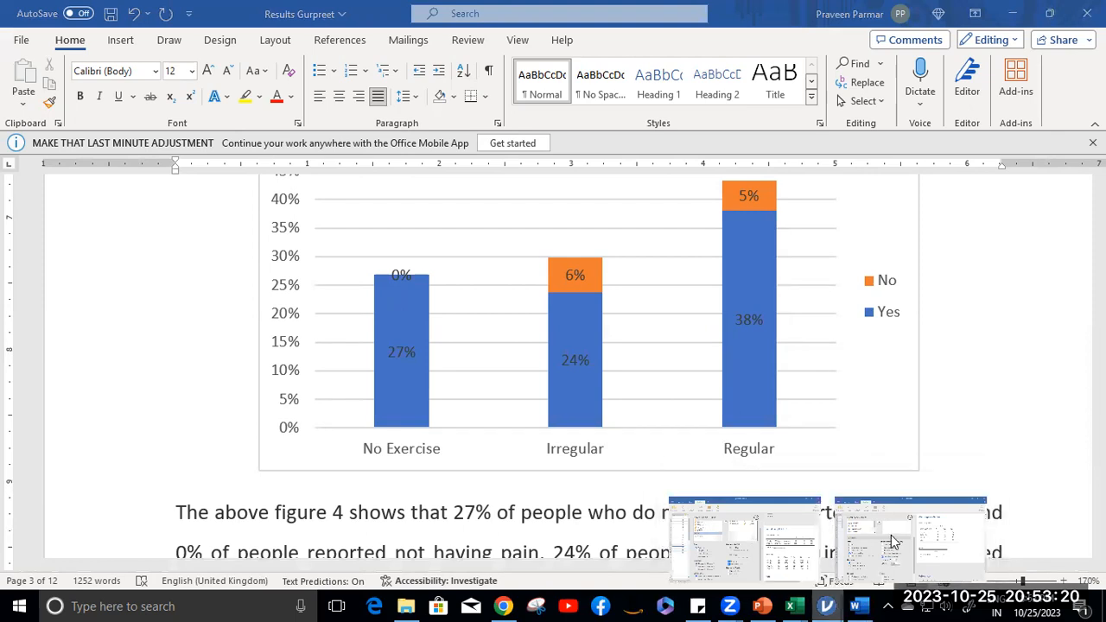
click(853, 603)
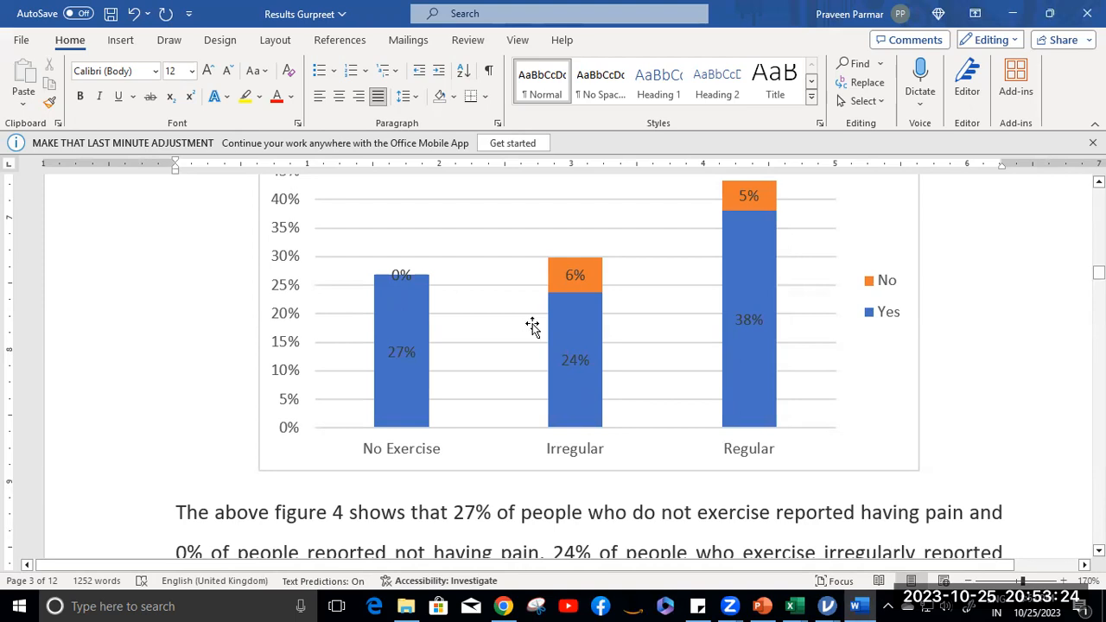
Compare the pain percentages for each exercise group in Figure 4 with the interpretation paragraph that continues onto the next page
scroll(533, 328, up, 1)
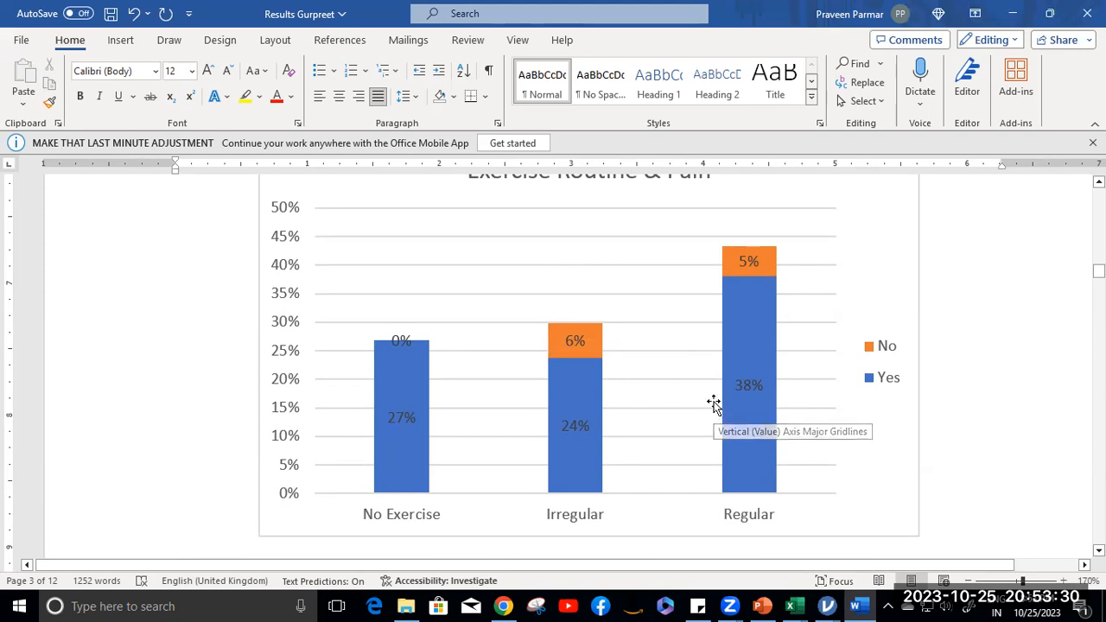
mouse_move(725, 403)
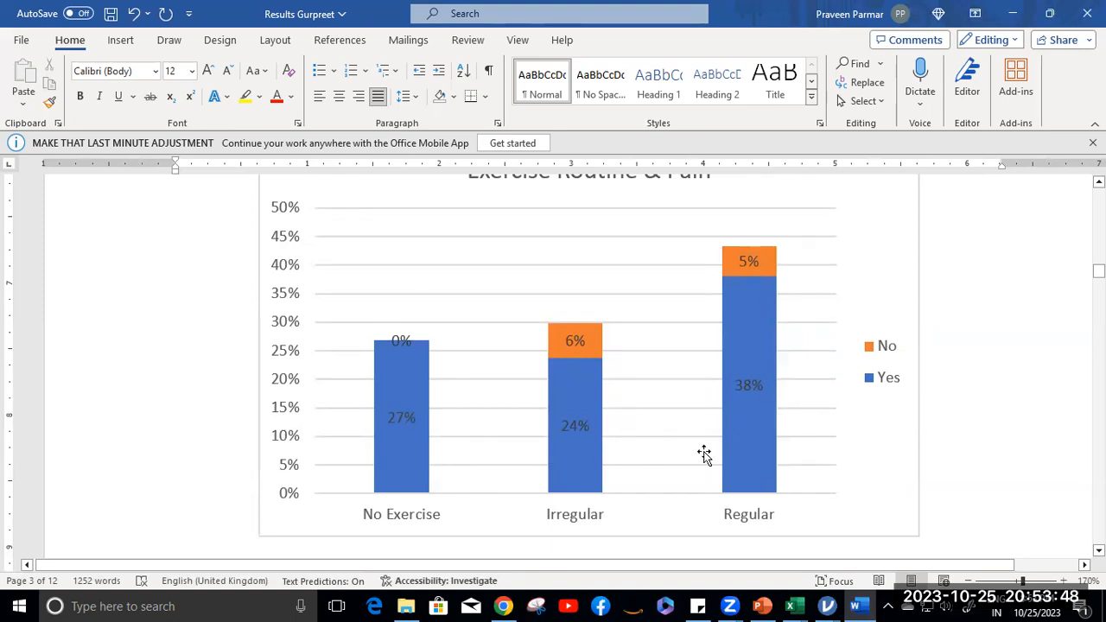
scroll(667, 387, down, 1)
scroll(671, 389, down, 1)
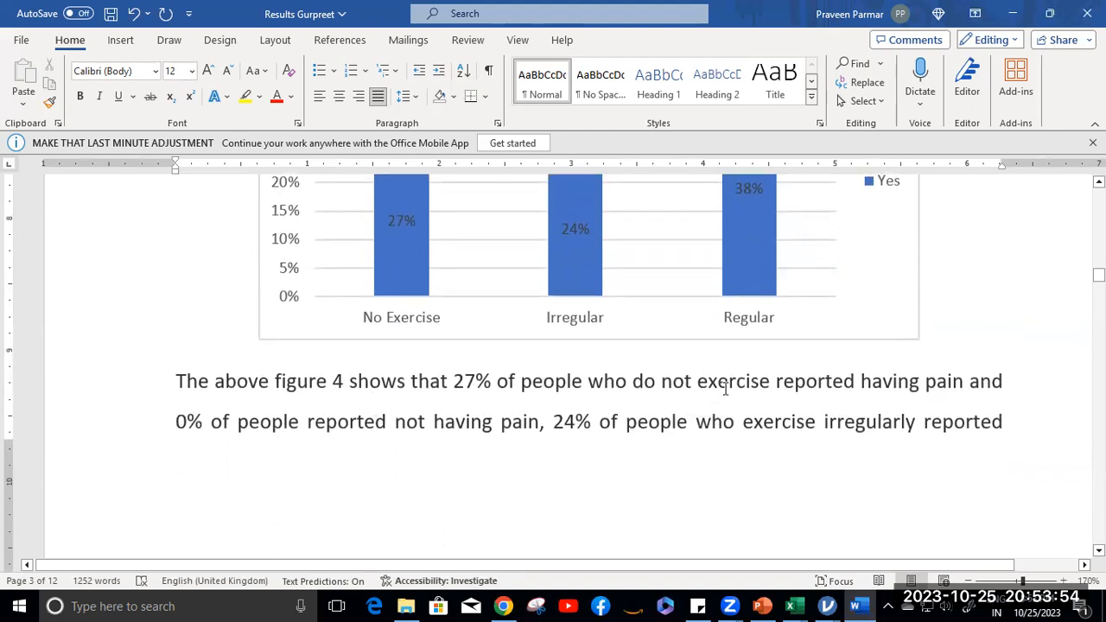
scroll(728, 395, up, 1)
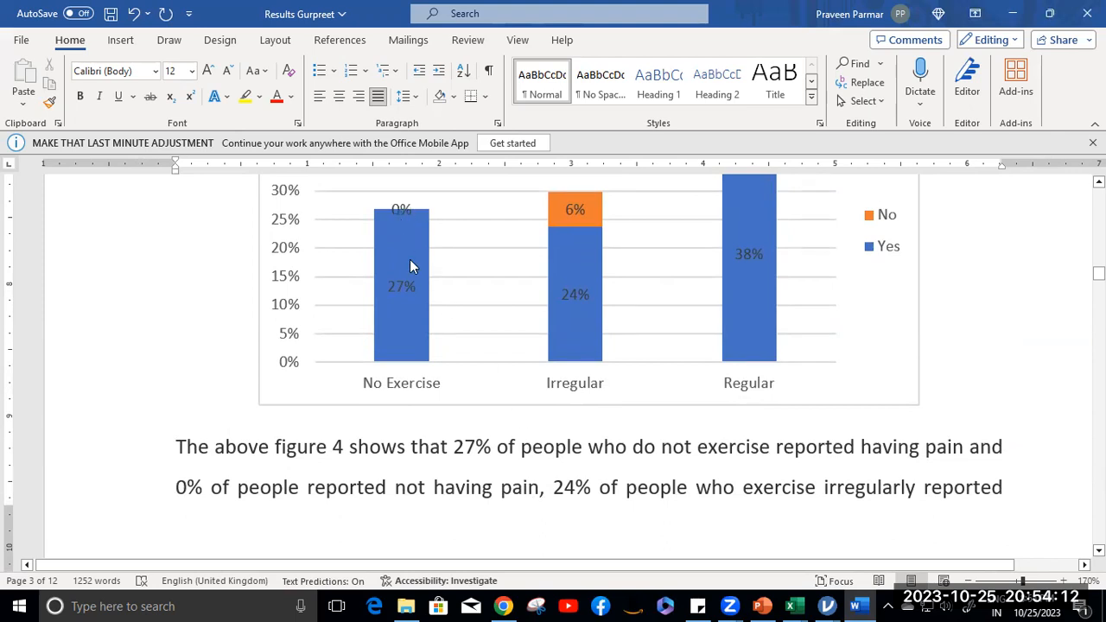
mouse_move(411, 264)
scroll(852, 454, down, 2)
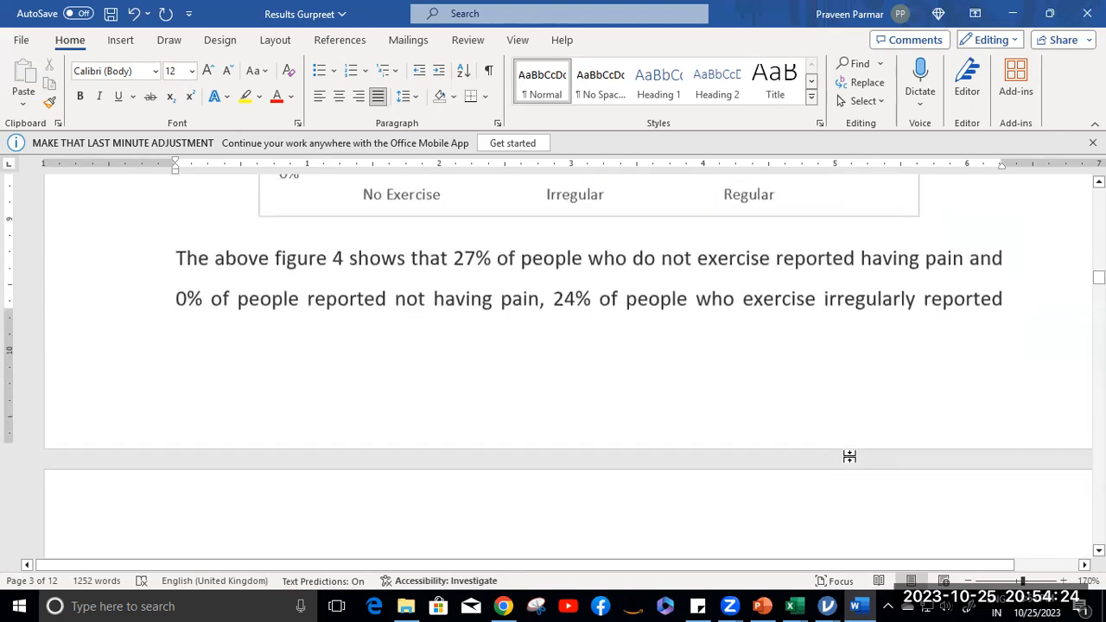
scroll(409, 388, down, 2)
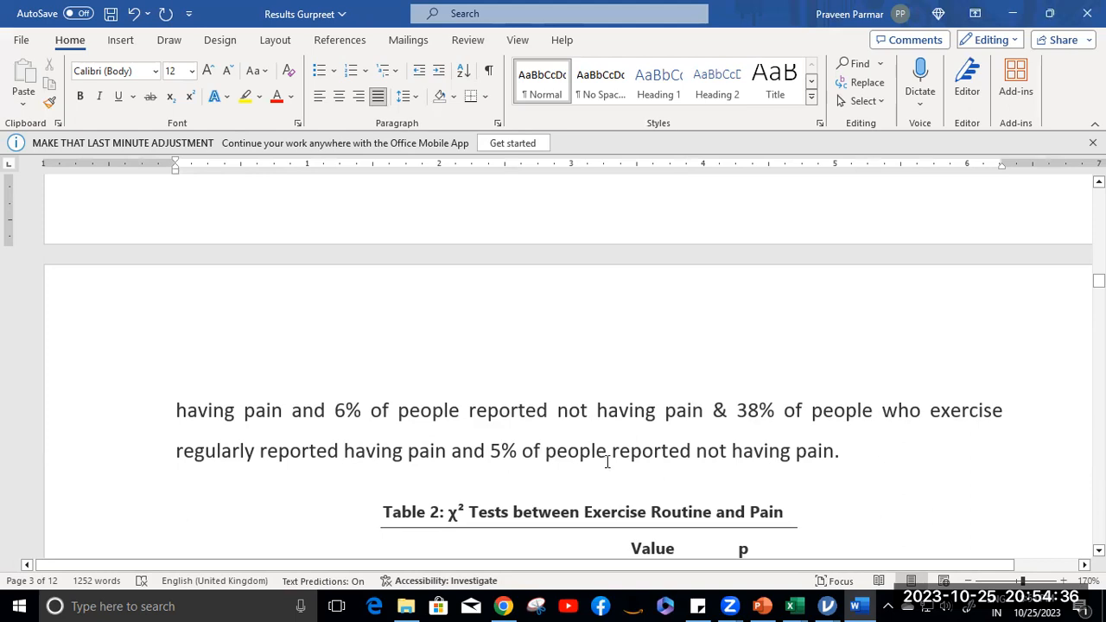
scroll(608, 462, up, 10)
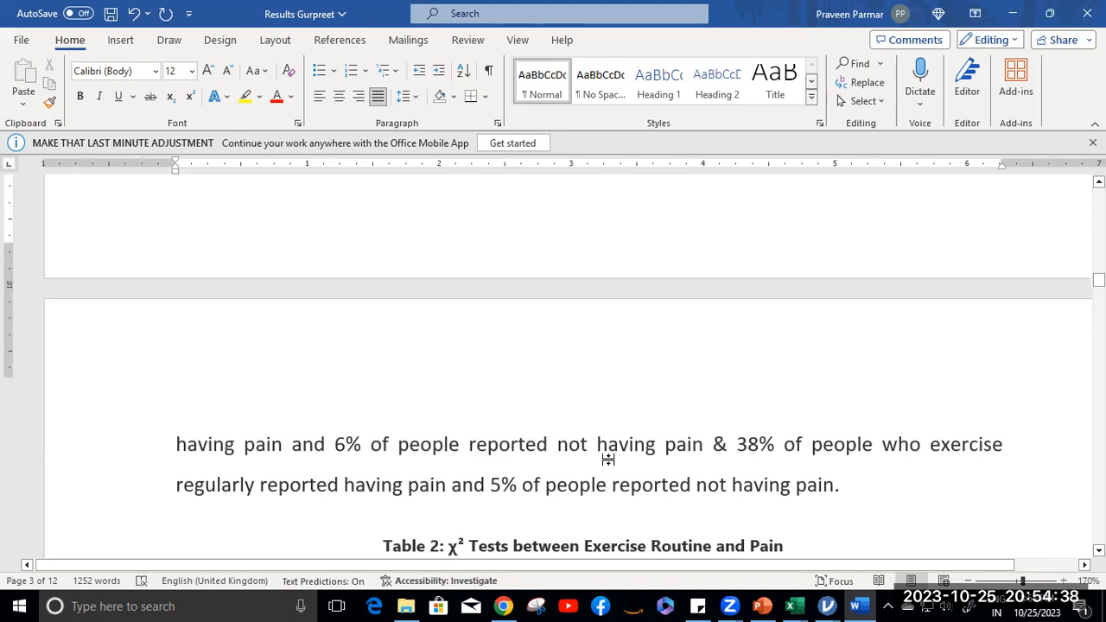
Examine Table 2 with the Fisher's exact test for Exercise Routine and Pain and read its conclusion on the association
scroll(616, 458, down, 10)
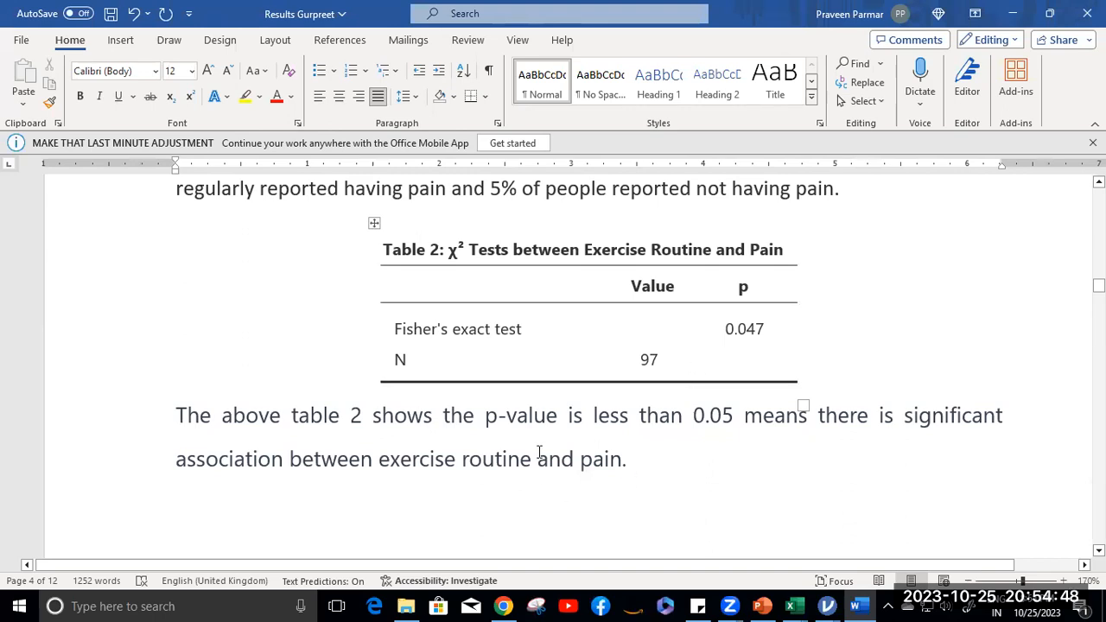
scroll(539, 452, down, 3)
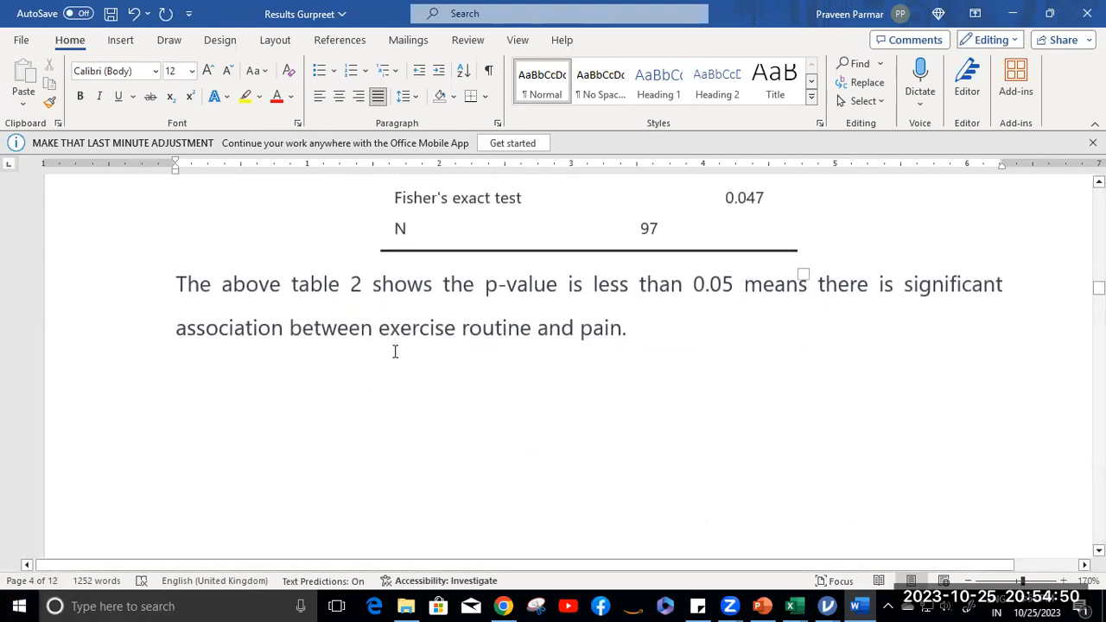
scroll(394, 352, up, 2)
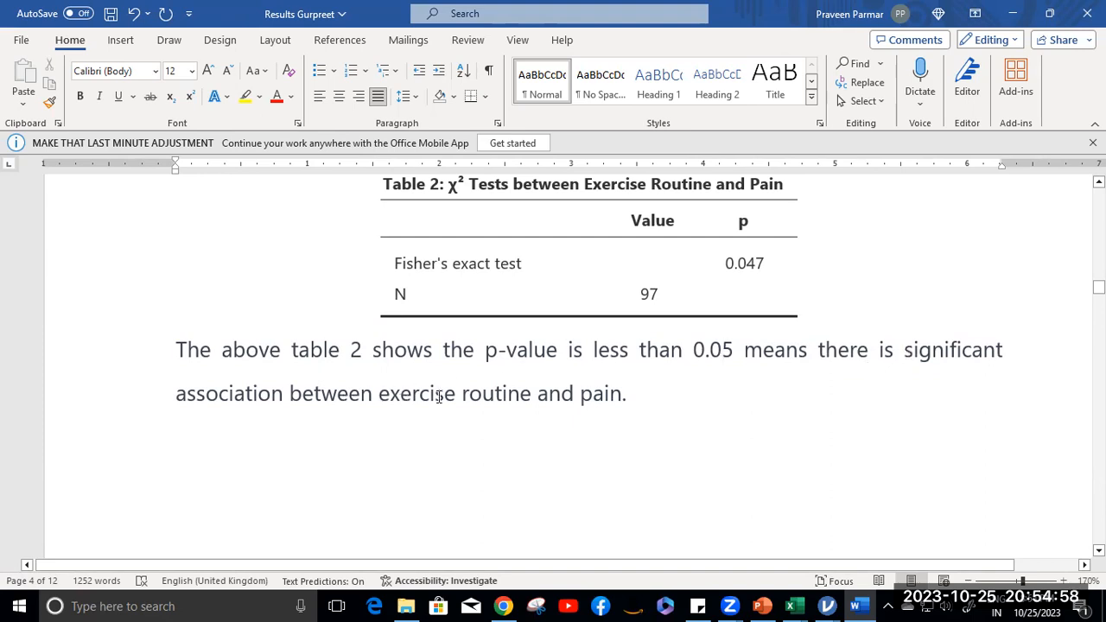
Skim the report sections for hypotheses H0_2 to H0_4 on Burning Pain, Numbness and Tingling, continuing to H0_5 with Table 6
click(647, 395)
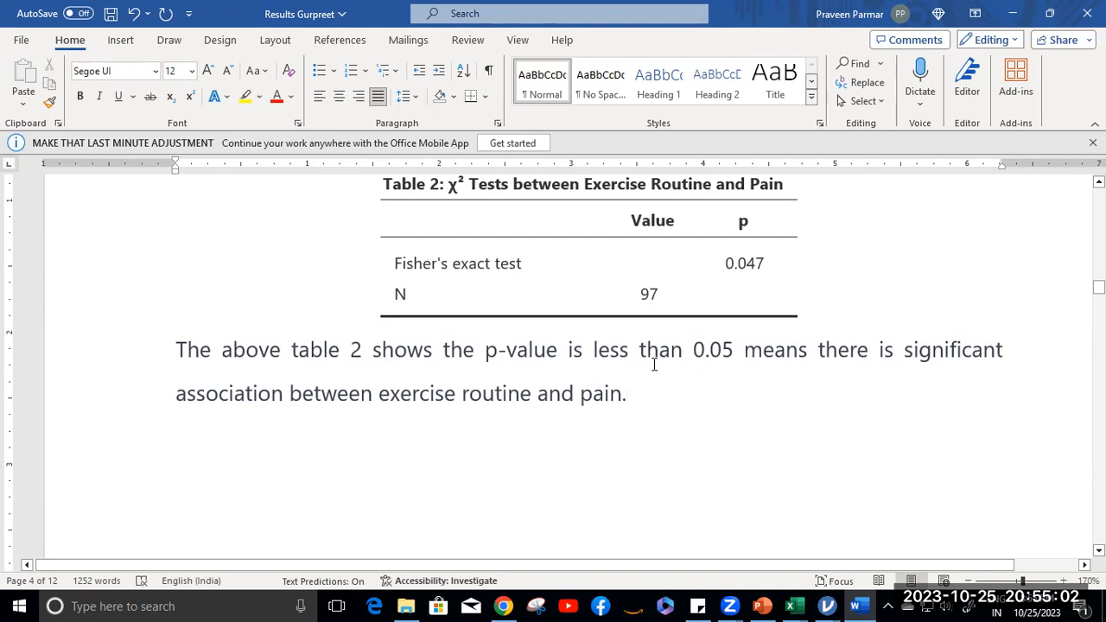
scroll(656, 363, down, 5)
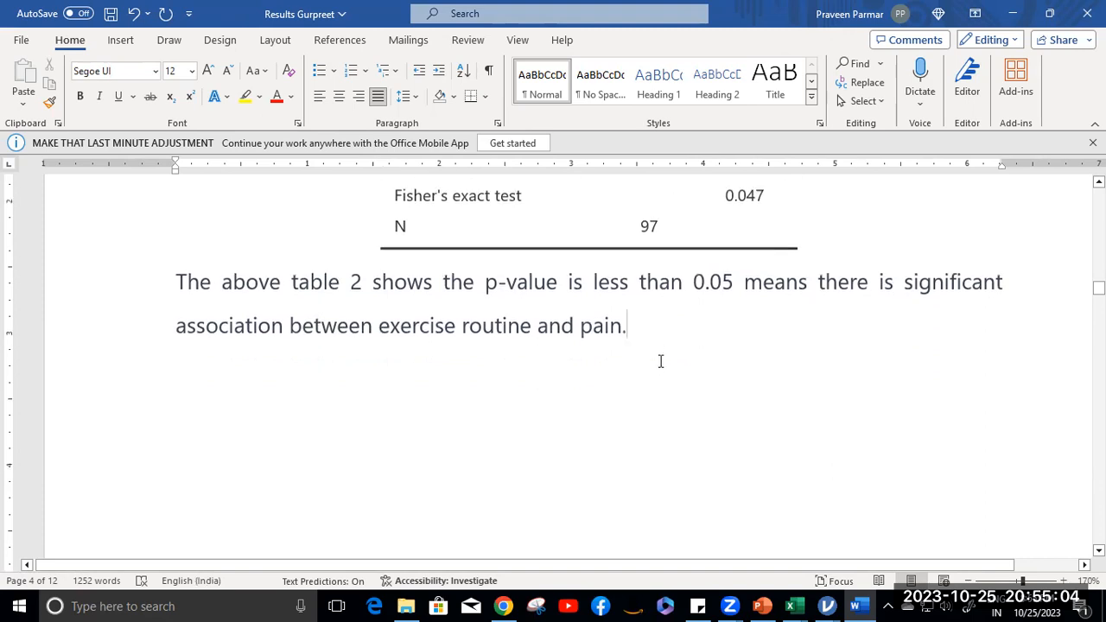
scroll(660, 361, down, 3)
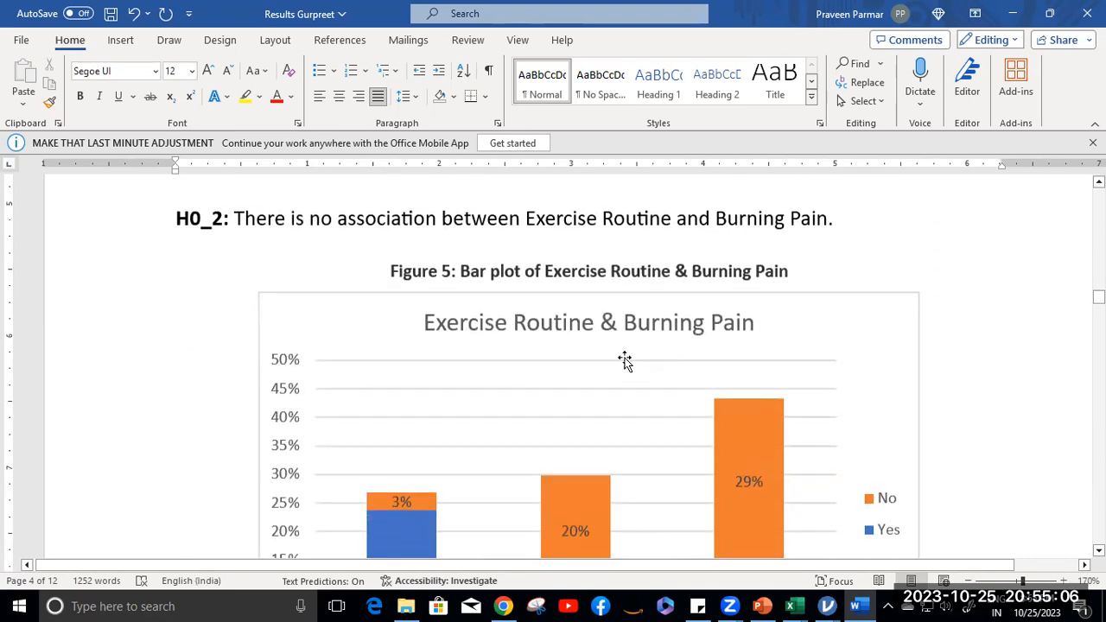
scroll(559, 388, down, 10)
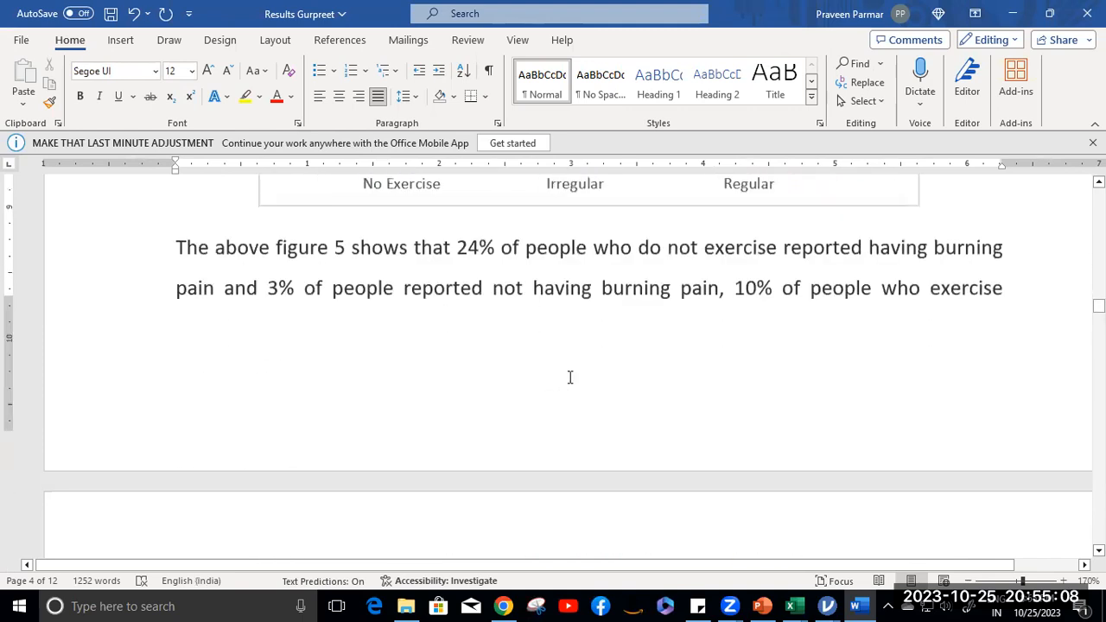
scroll(560, 387, down, 15)
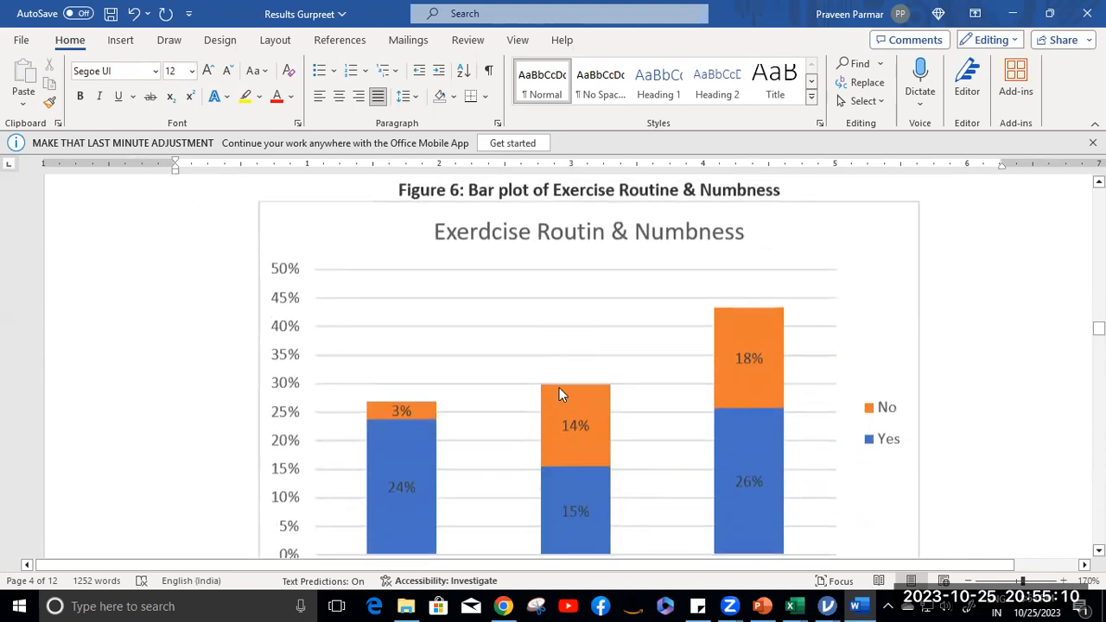
scroll(561, 383, down, 15)
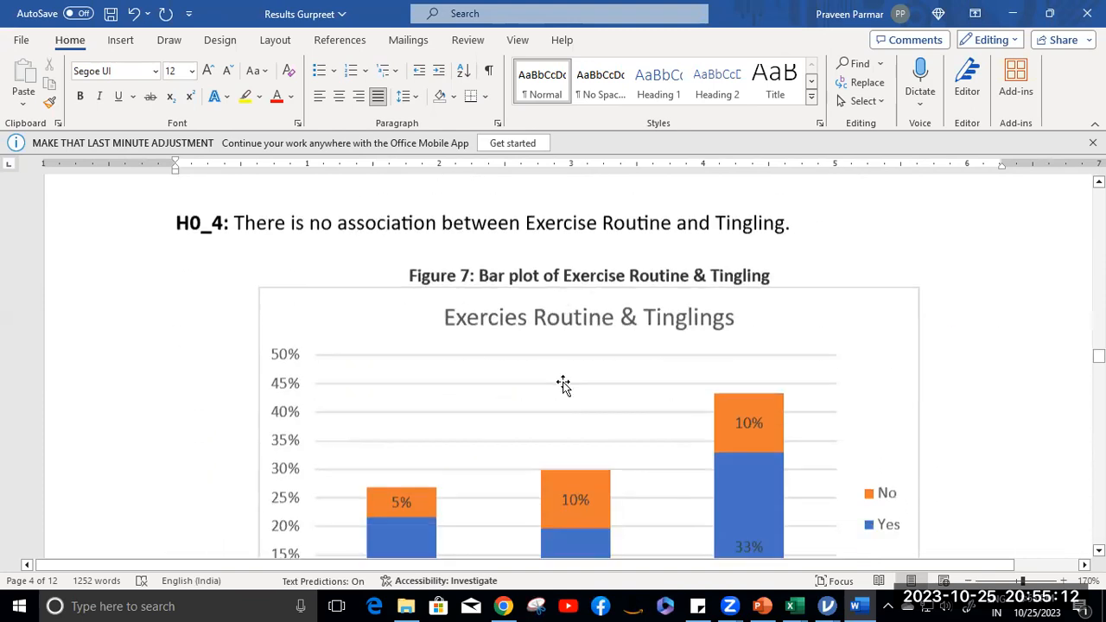
scroll(563, 382, down, 10)
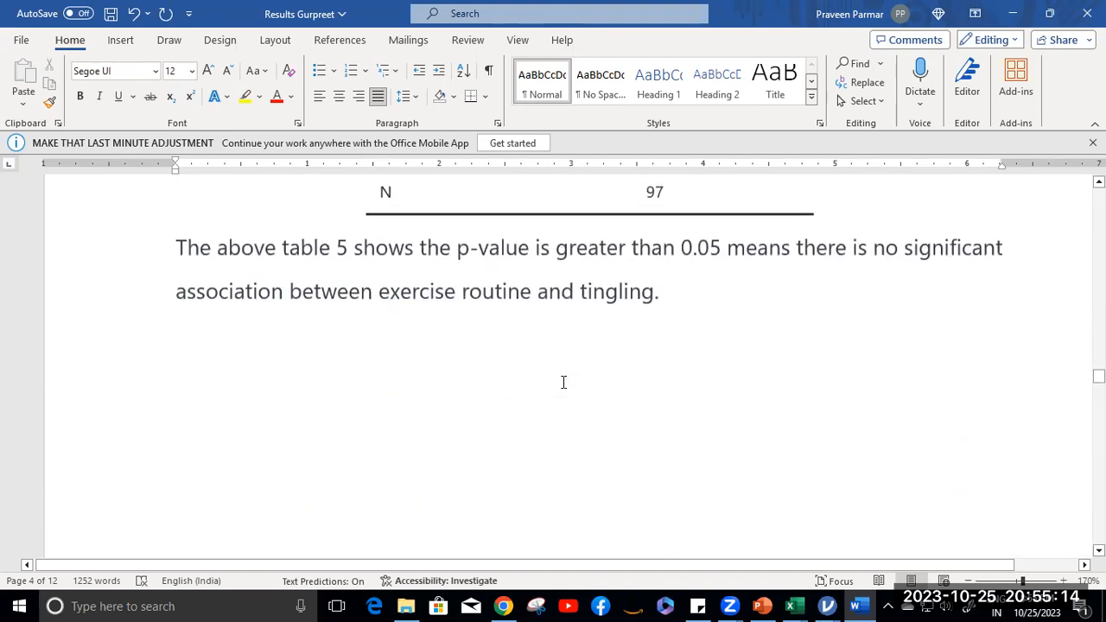
scroll(564, 382, down, 5)
scroll(564, 382, down, 5)
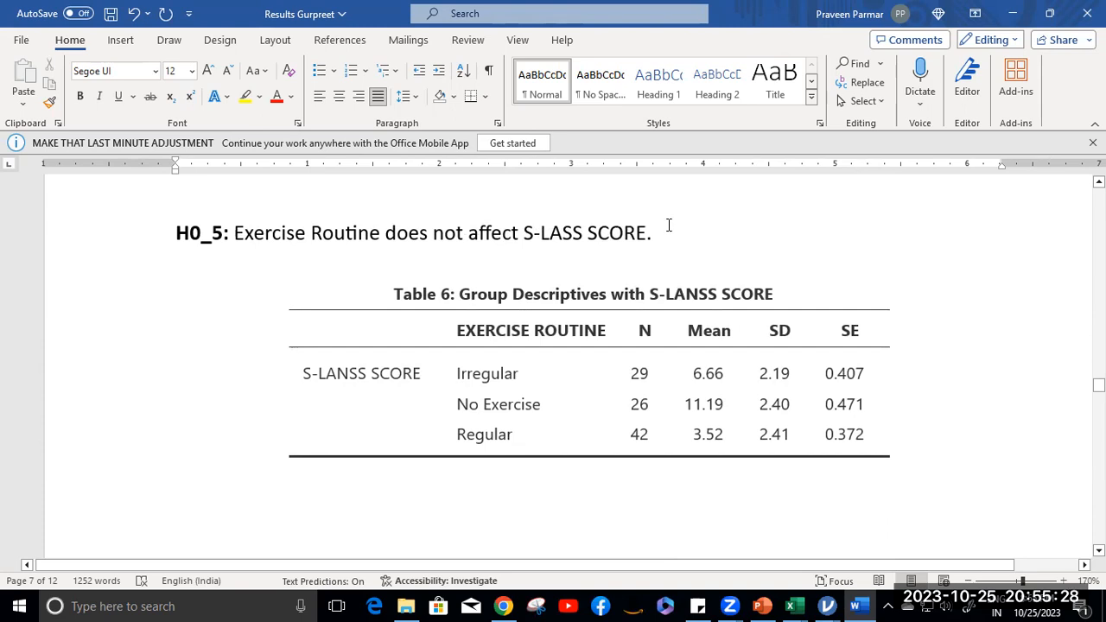
Check the S-LANSS score name from hypothesis H0_5 against the data columns in the untitled jamovi file, and return to the Word report
drag(523, 234, 617, 253)
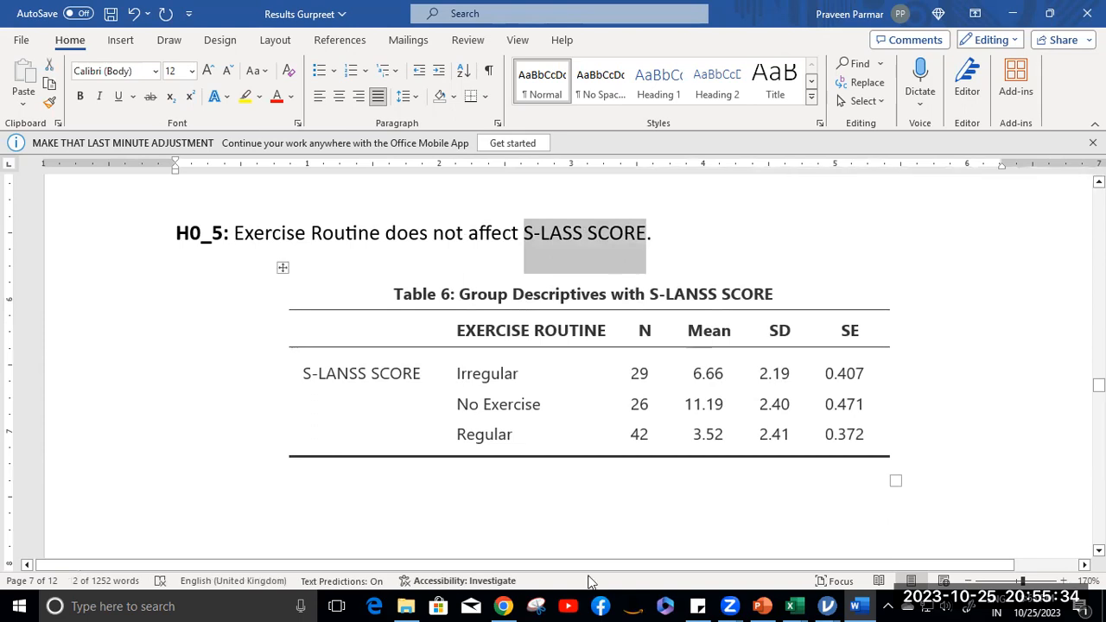
click(826, 605)
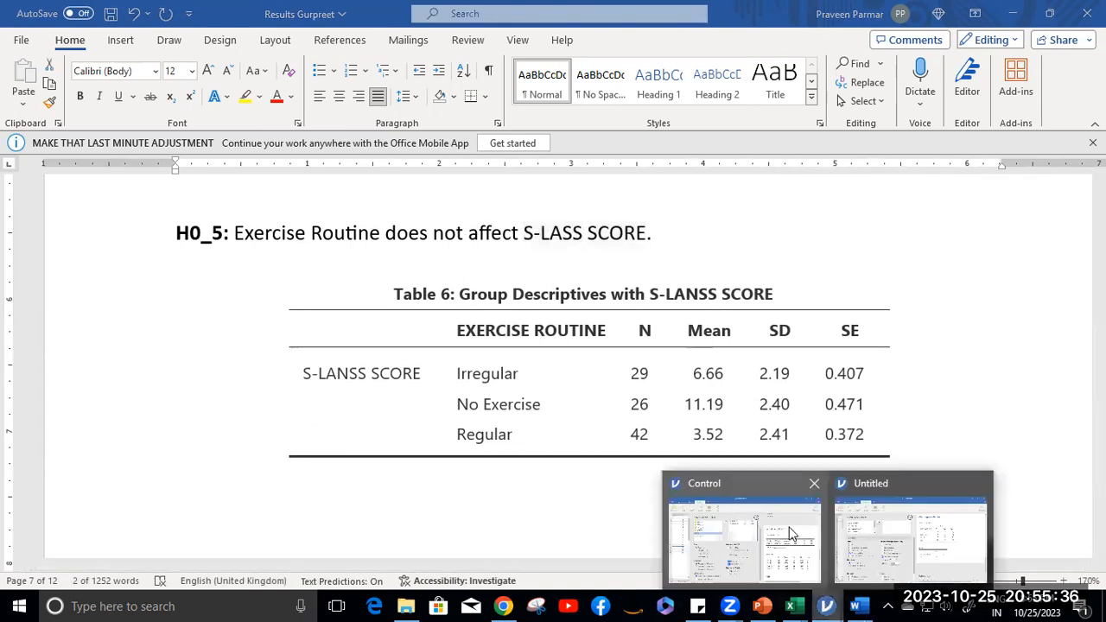
click(884, 536)
scroll(210, 222, down, 3)
scroll(210, 222, up, 5)
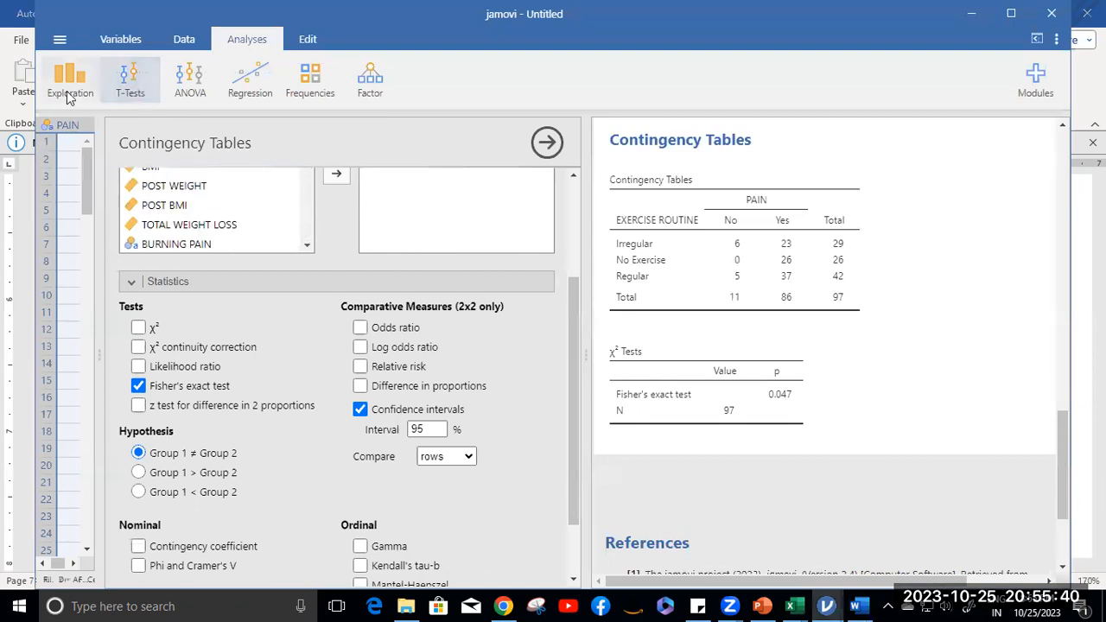
click(183, 38)
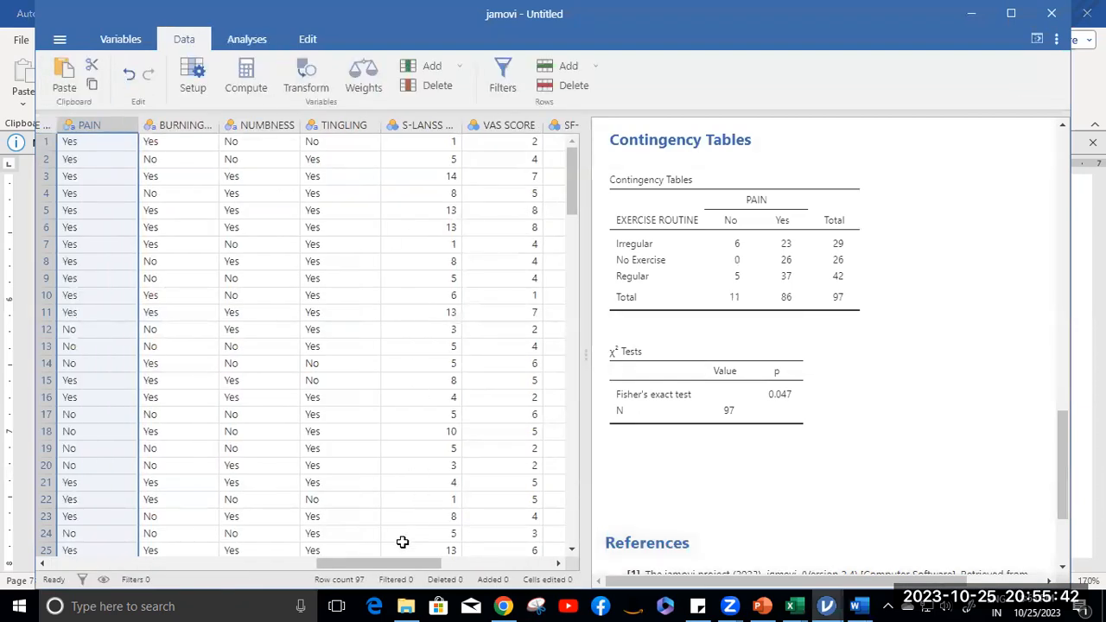
drag(384, 563, 402, 563)
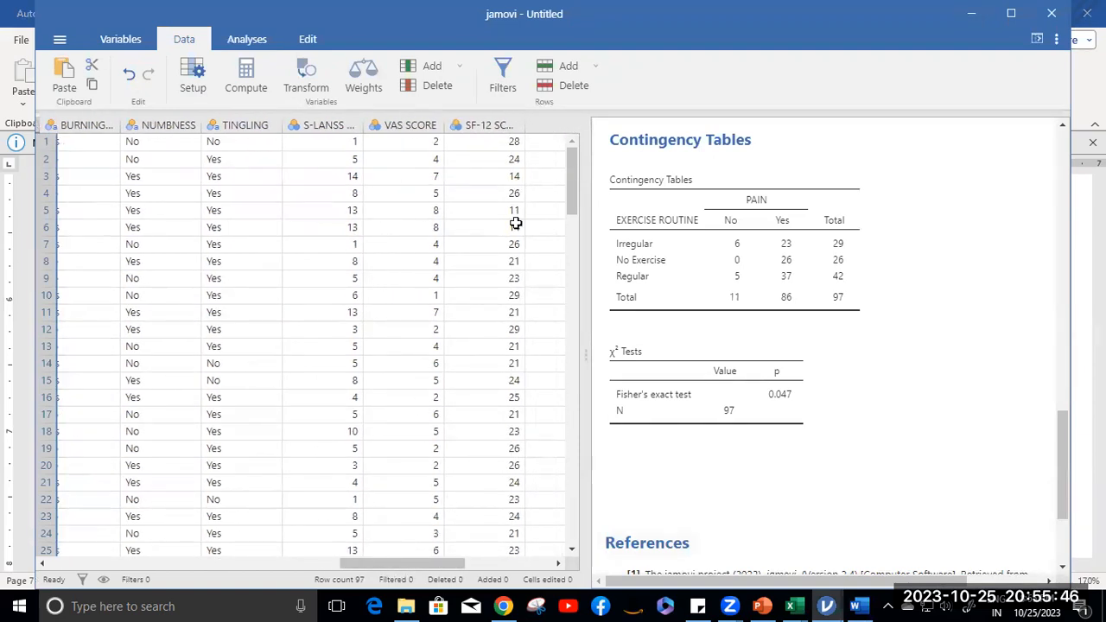
click(858, 605)
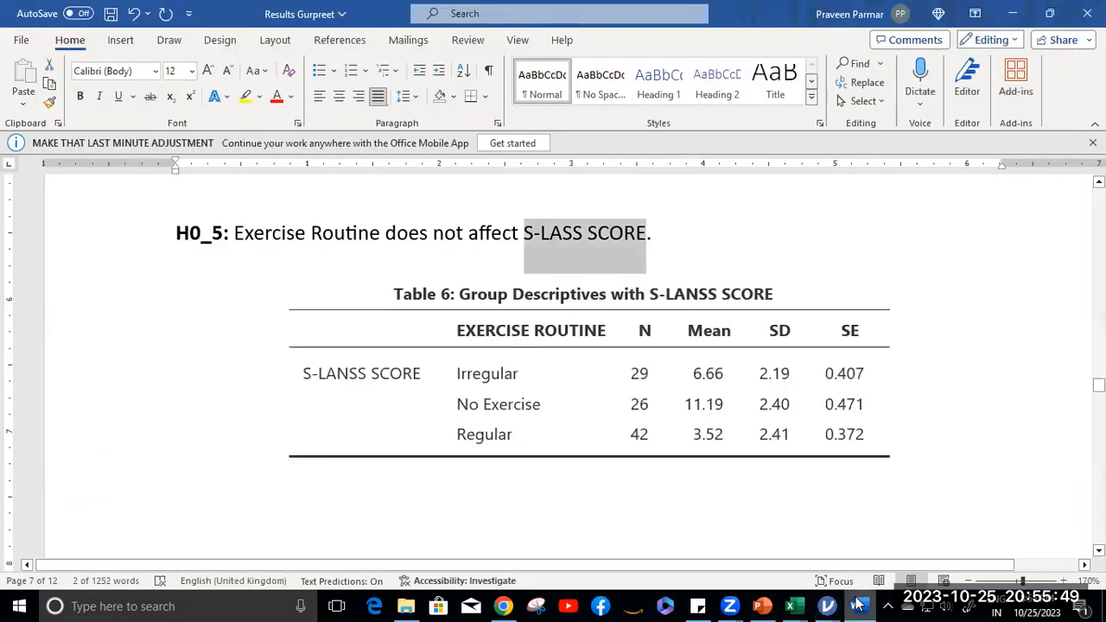
Correct the score name in hypothesis H0_5 to "S-LANSS SCORE"
click(562, 232)
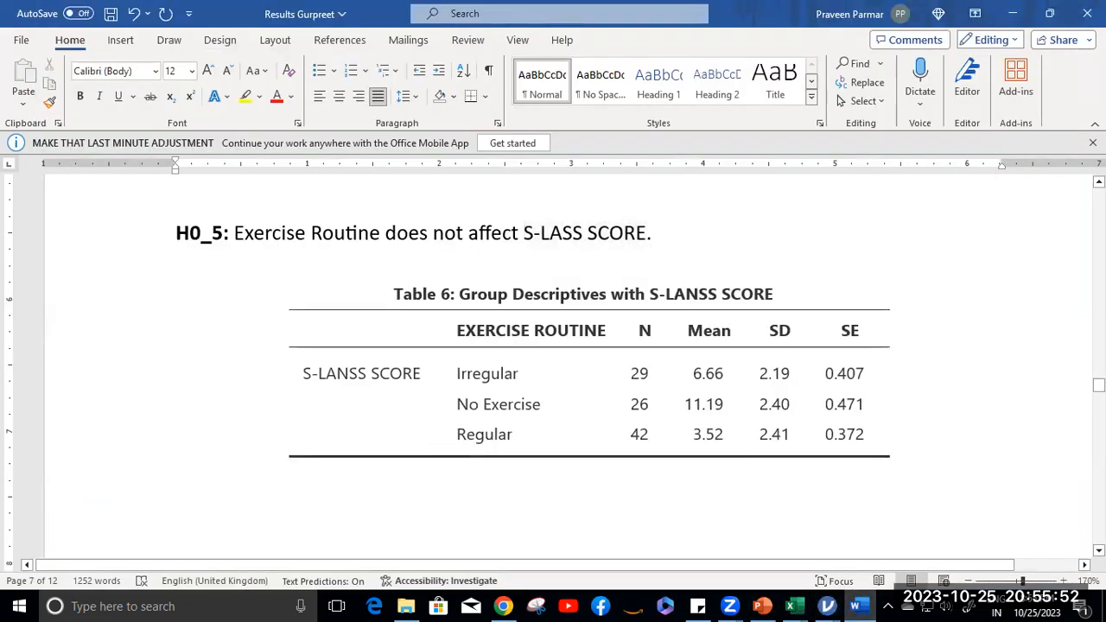
text(N)
click(725, 247)
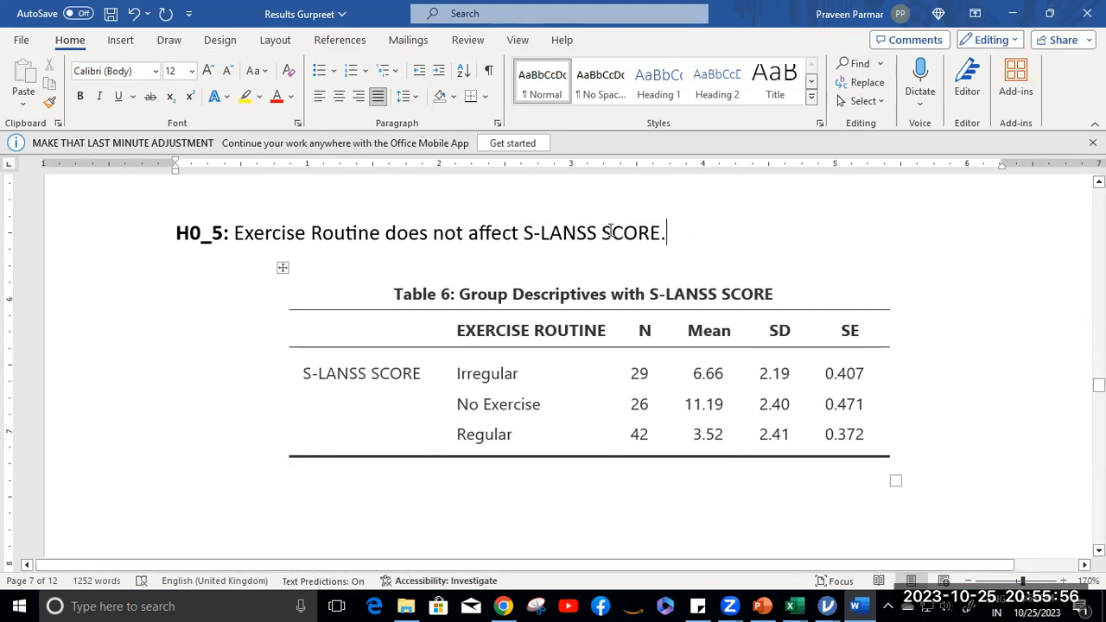
Review the Table 6 group descriptives and the Table 7 Welch's one-way ANOVA for S-LANSS SCORE, continuing to Figure 8
scroll(633, 321, down, 3)
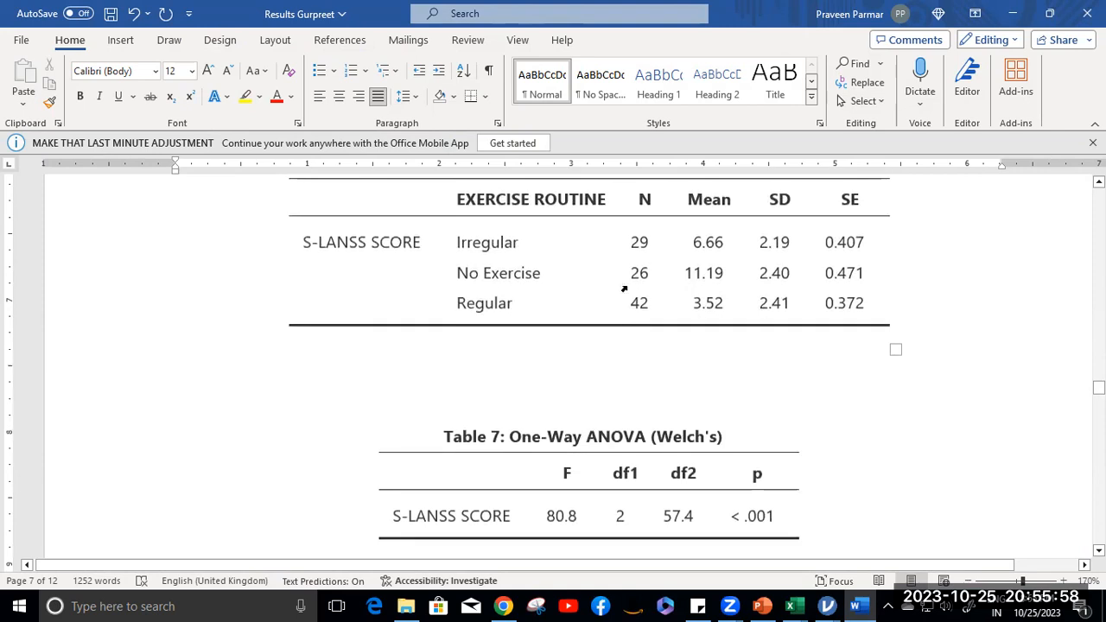
scroll(620, 285, up, 2)
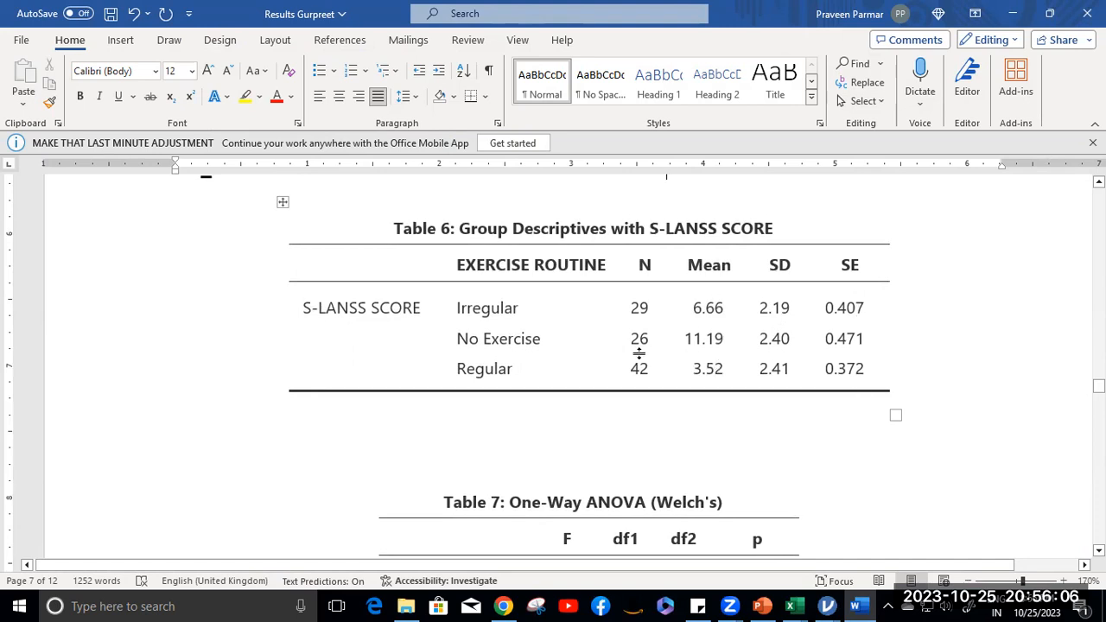
scroll(640, 353, down, 3)
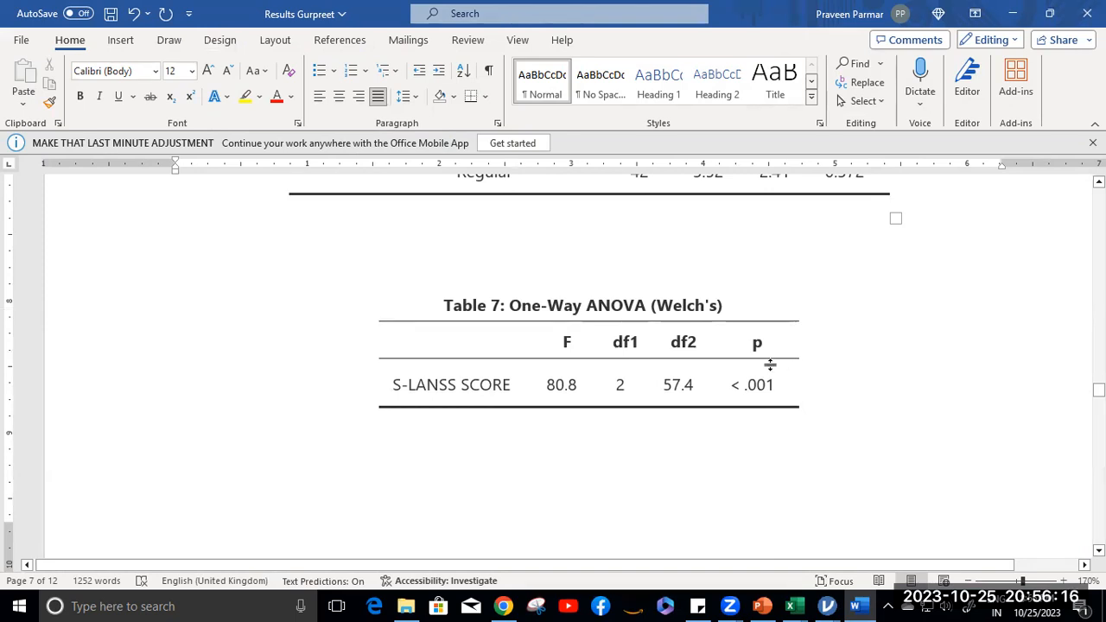
scroll(769, 365, down, 6)
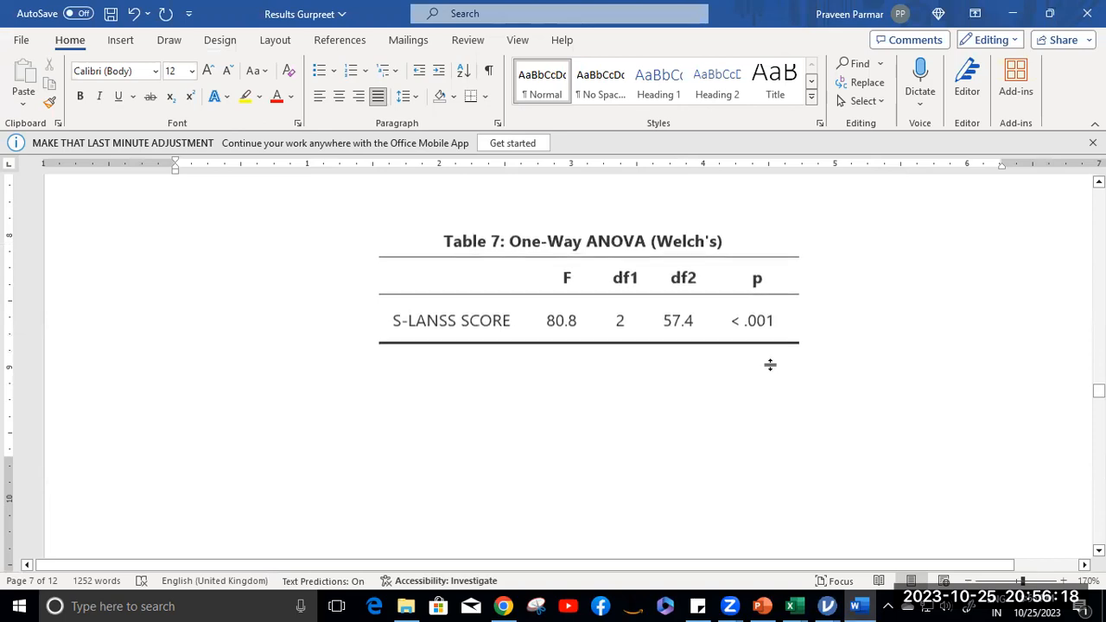
scroll(769, 364, down, 3)
scroll(768, 368, up, 2)
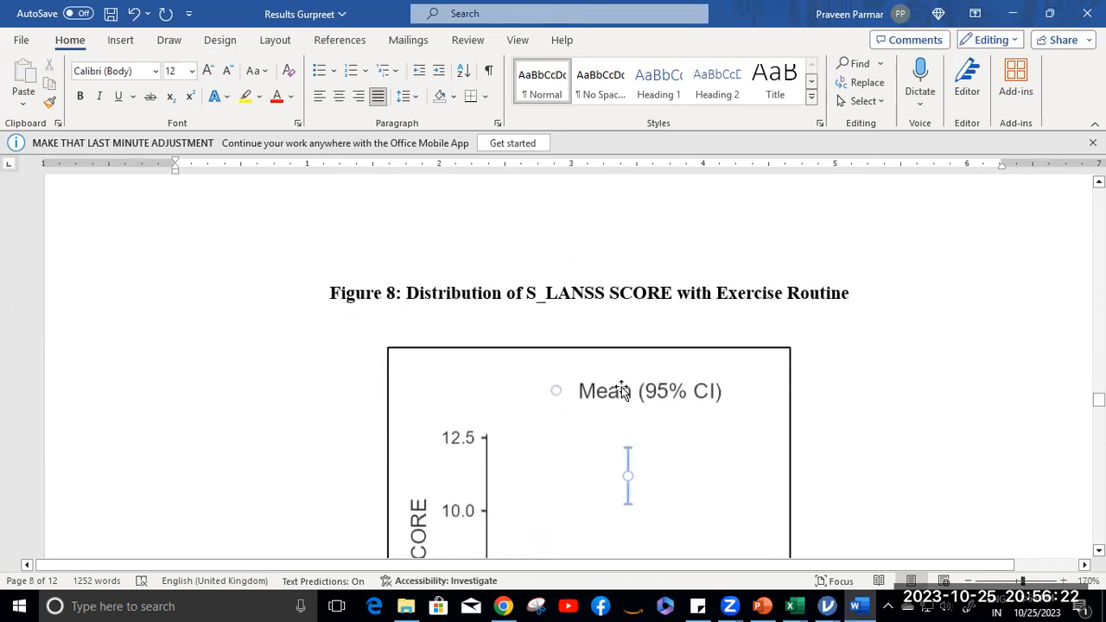
Examine the Table 8 Tukey post-hoc comparisons of S-LANSS SCORE between the three exercise groups
scroll(615, 385, down, 5)
scroll(613, 380, down, 4)
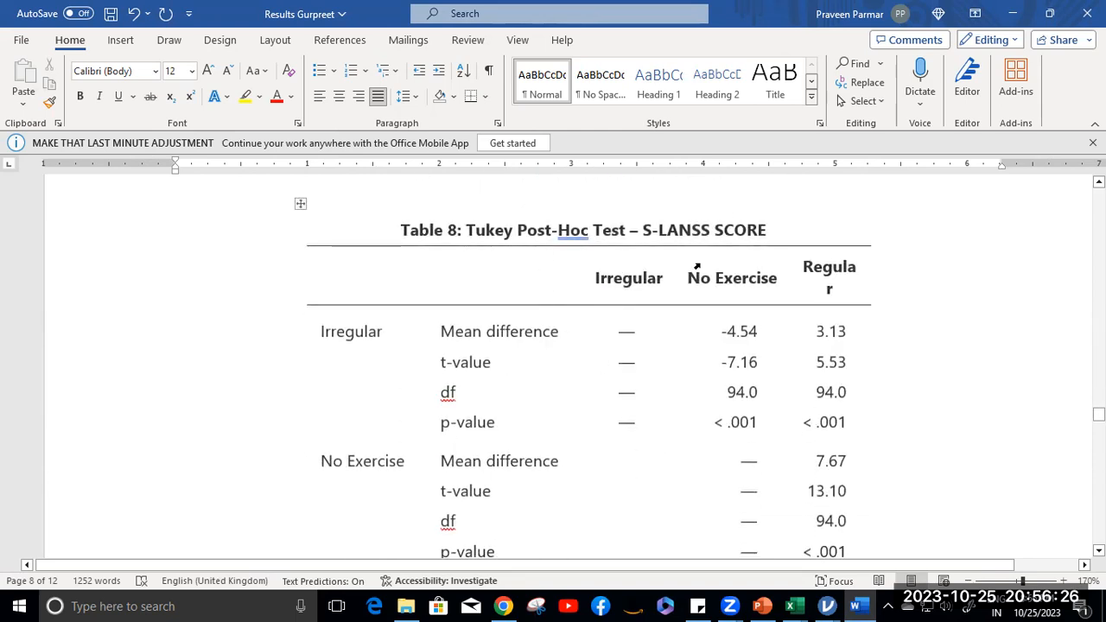
scroll(767, 403, down, 2)
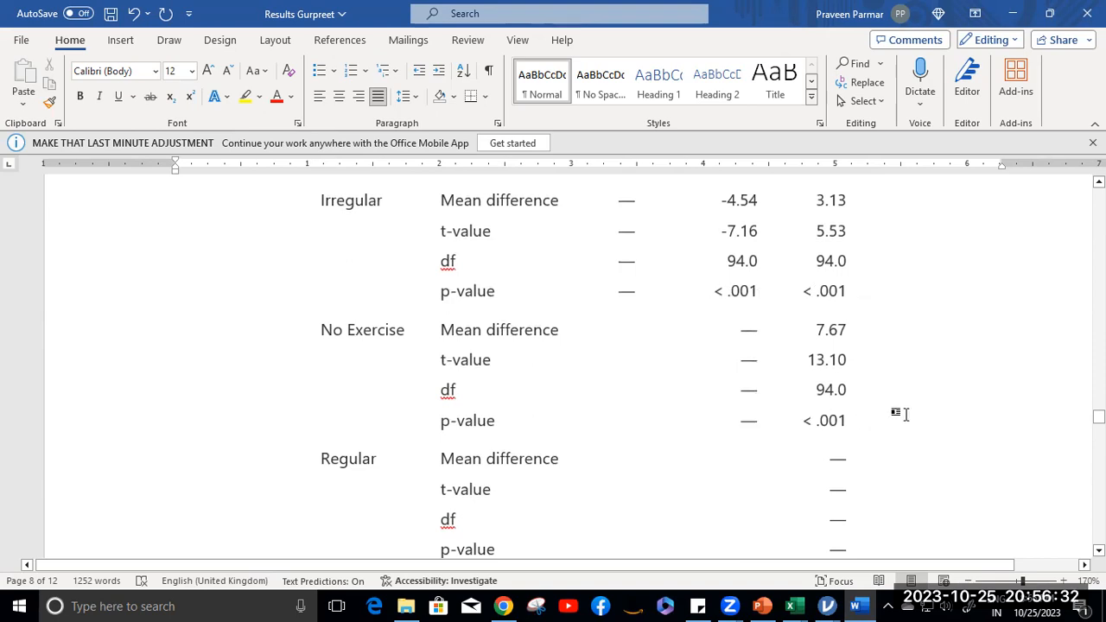
scroll(907, 410, down, 1)
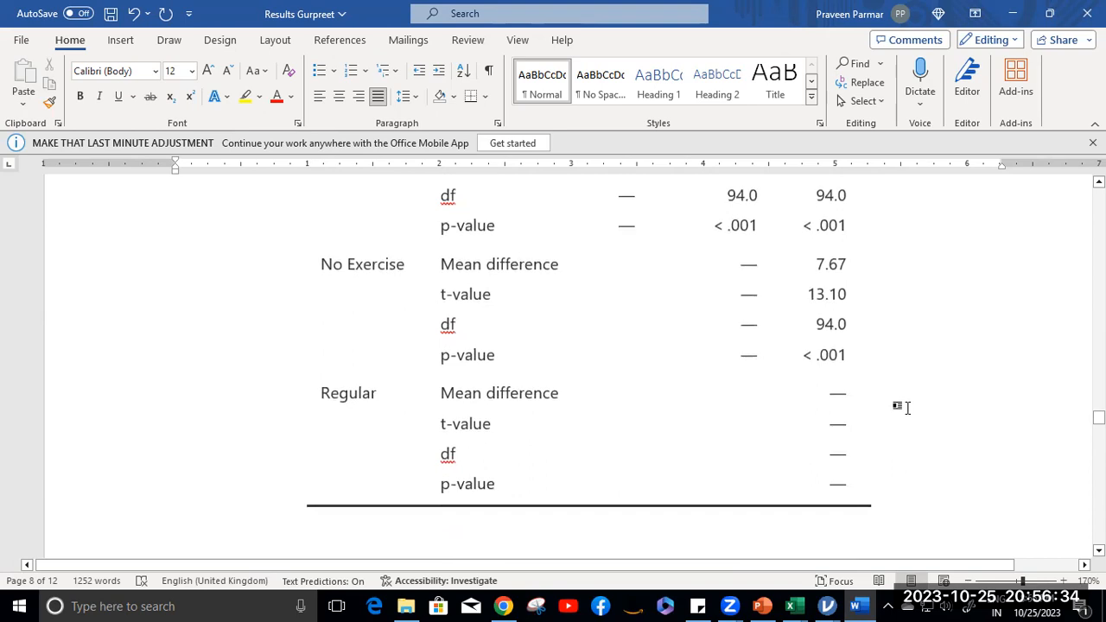
Compare the interpretation paragraph below Table 8 with the ANOVA result in Table 7
scroll(714, 453, down, 4)
scroll(714, 441, down, 6)
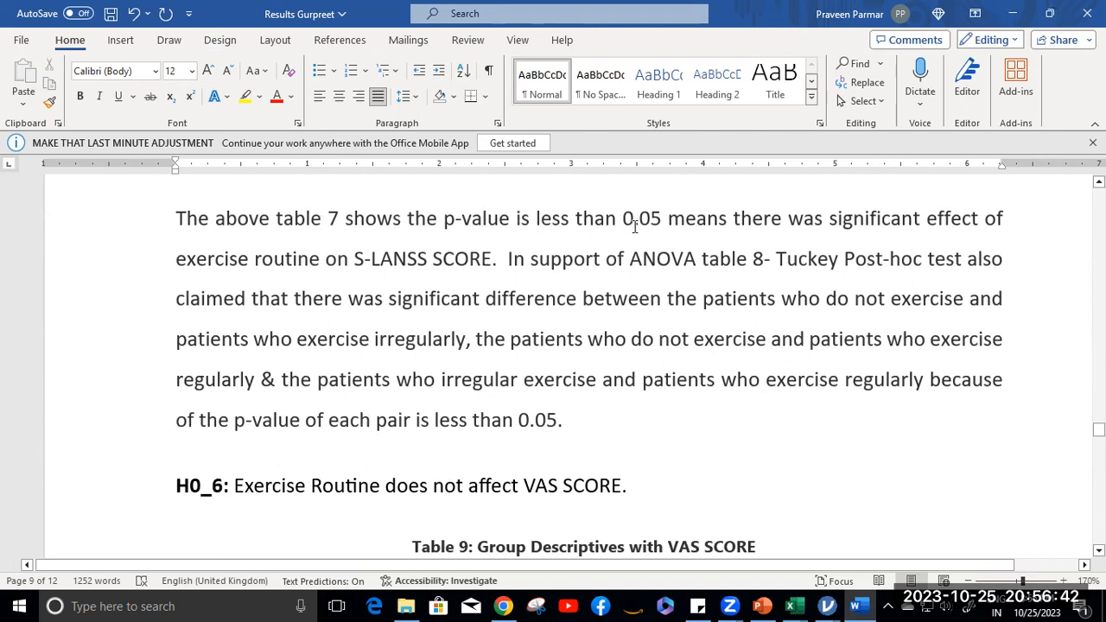
scroll(685, 283, up, 10)
scroll(686, 280, up, 12)
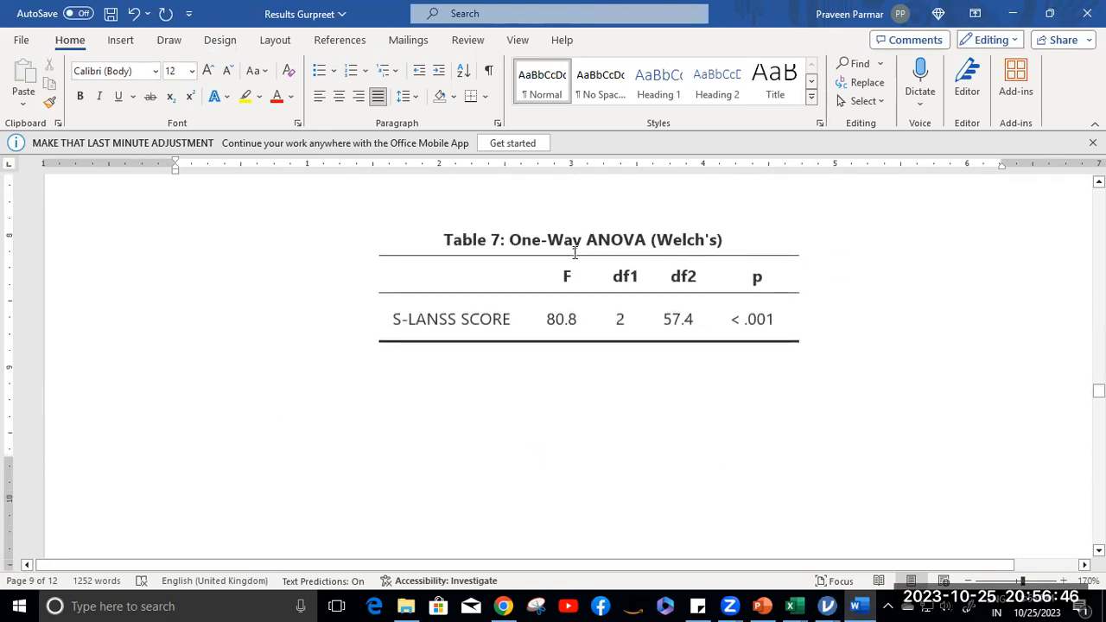
scroll(656, 451, down, 15)
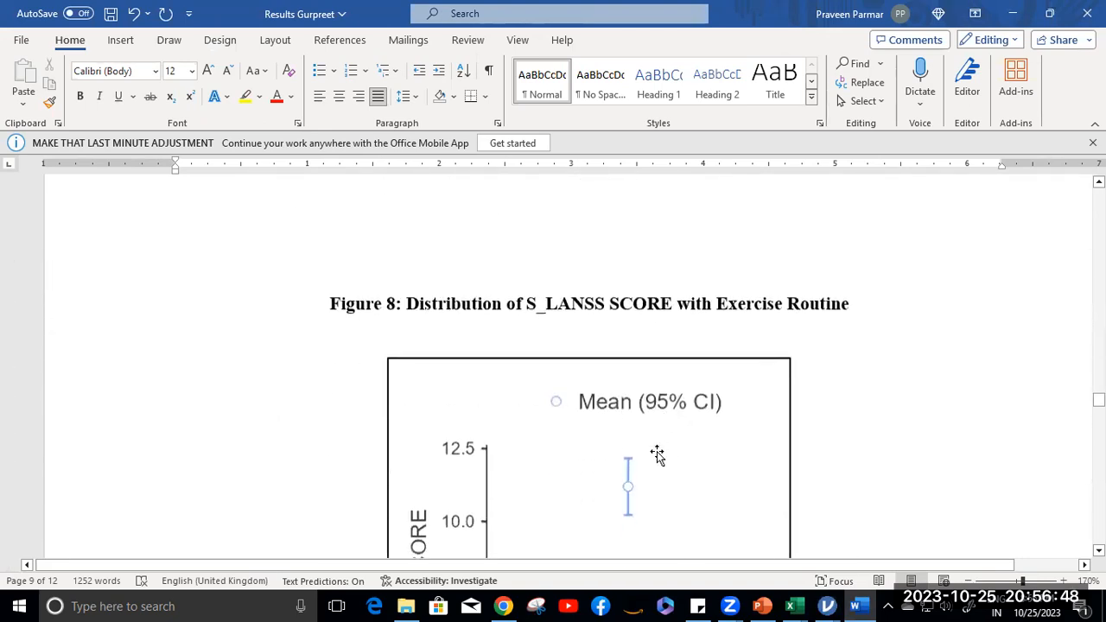
scroll(657, 453, down, 10)
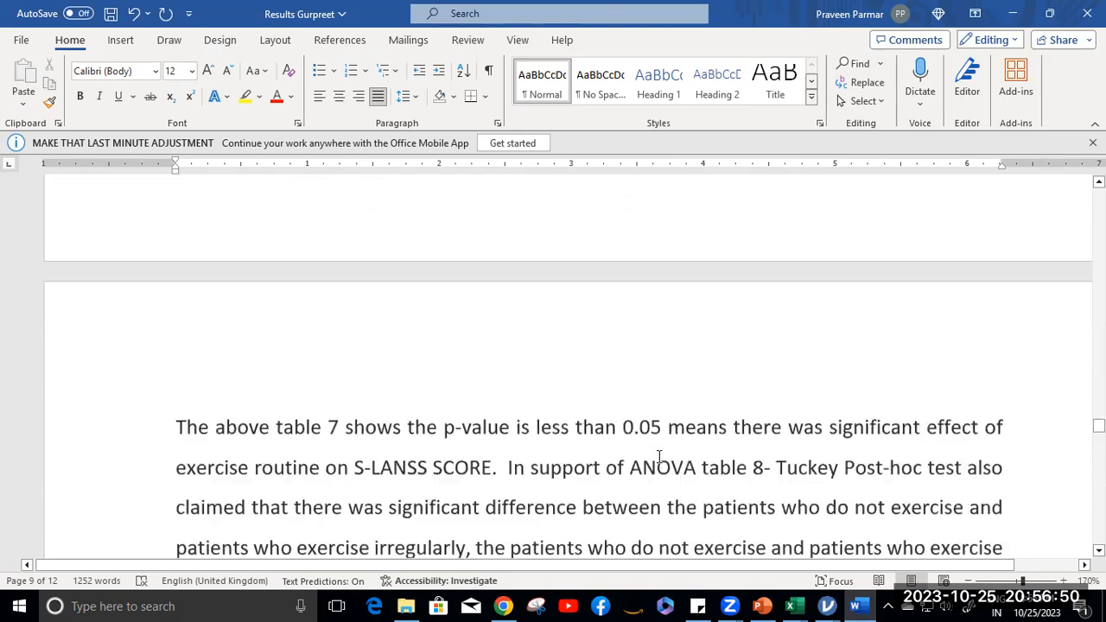
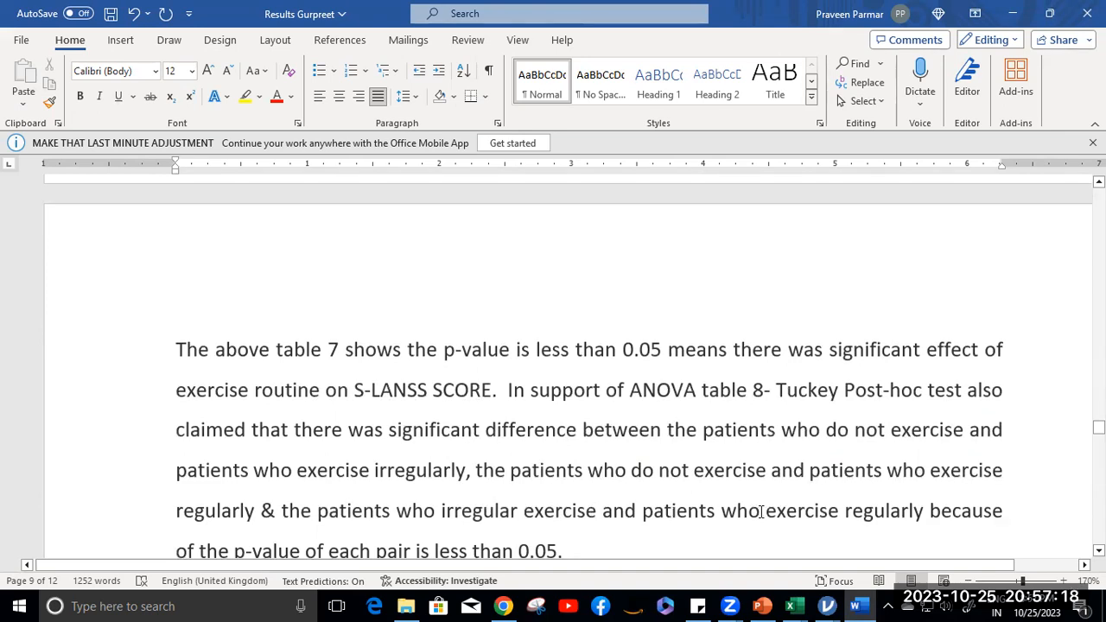
Read the S-LANSS SCORE interpretation paragraph through its final sentence, and recheck its wording on the effect of exercise routine
scroll(758, 511, down, 2)
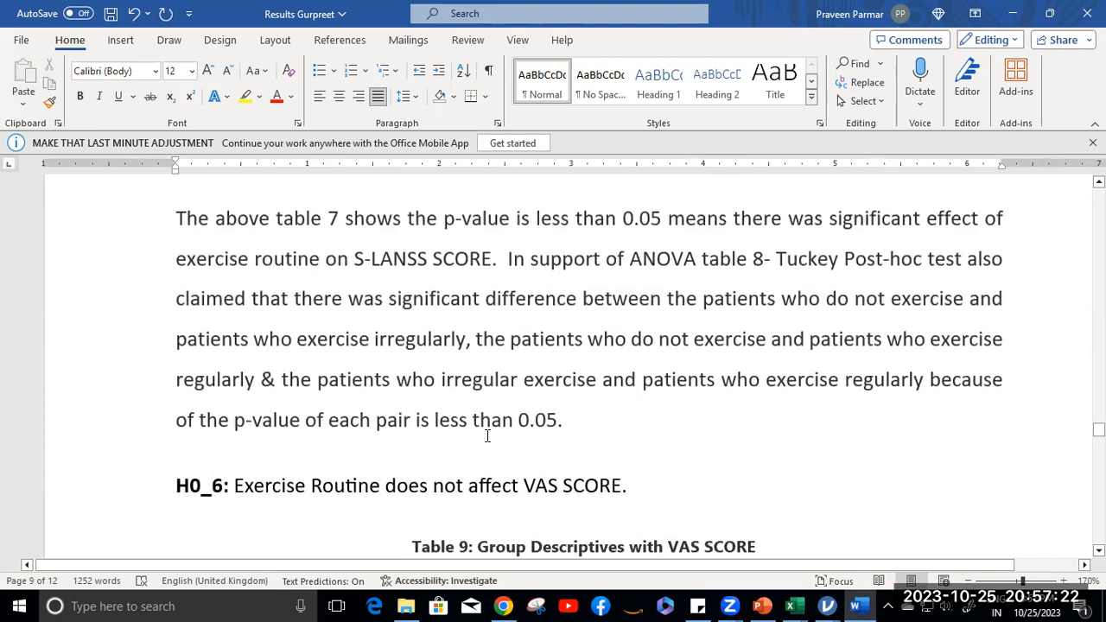
click(581, 425)
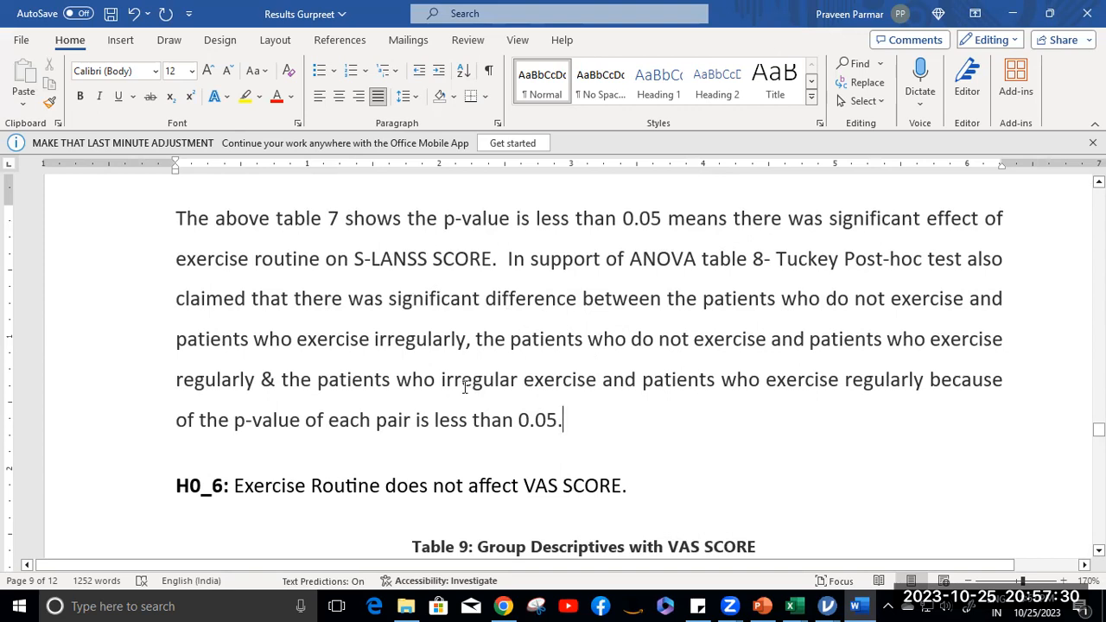
scroll(683, 367, up, 1)
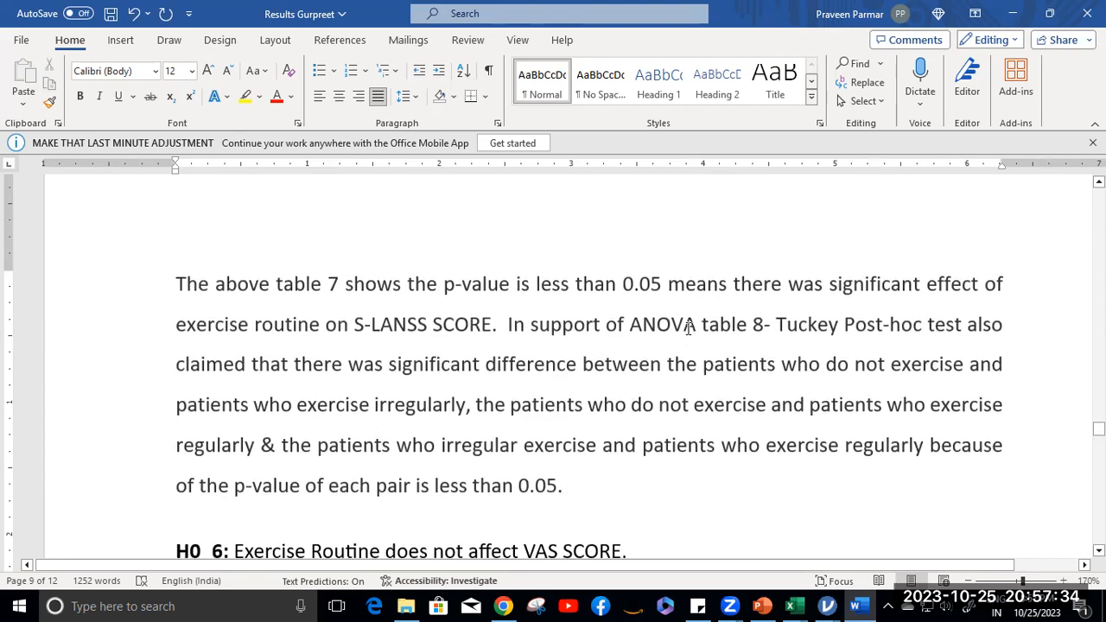
drag(926, 285, 978, 285)
click(844, 330)
Skim the H0_6 tables and mean plot for VAS SCORE, continuing to hypothesis H0_7 on SF-12 SCORE
scroll(791, 362, down, 2)
scroll(791, 363, down, 10)
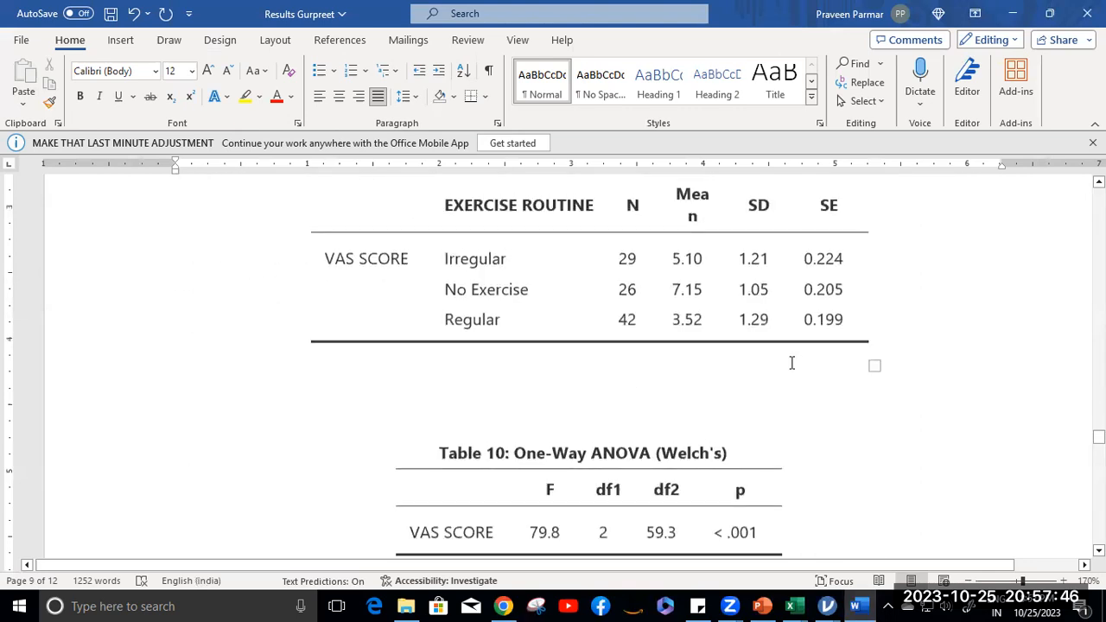
scroll(789, 359, down, 12)
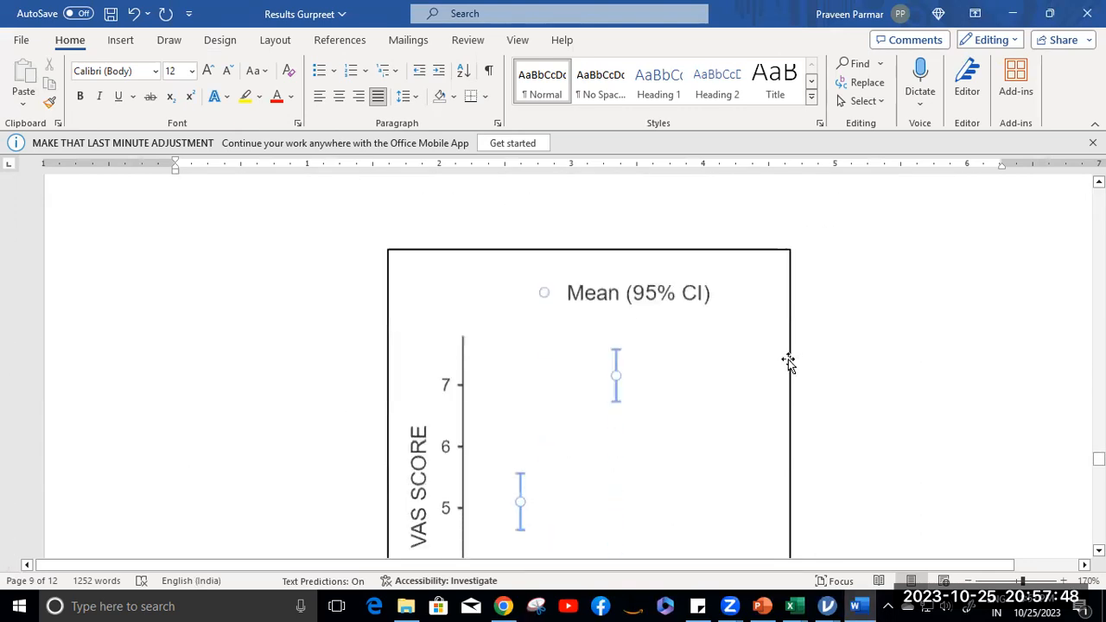
scroll(788, 361, down, 15)
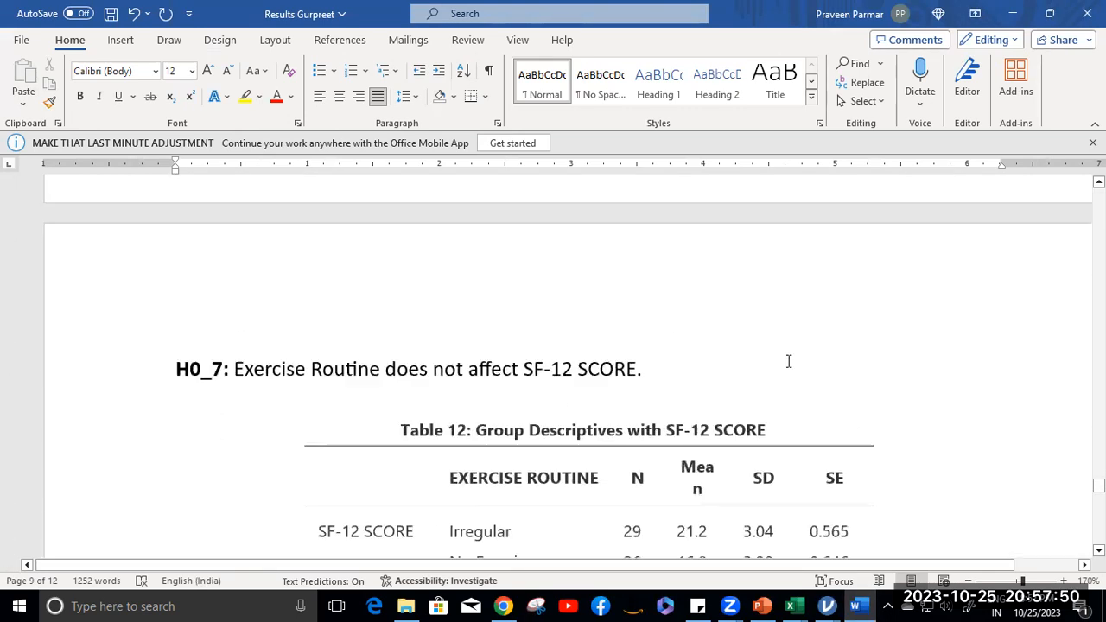
Review the H0_7 mean plot and Table 14 post-hoc test, and read the SF-12 SCORE interpretation paragraph, highlighting the score name
scroll(786, 362, down, 1)
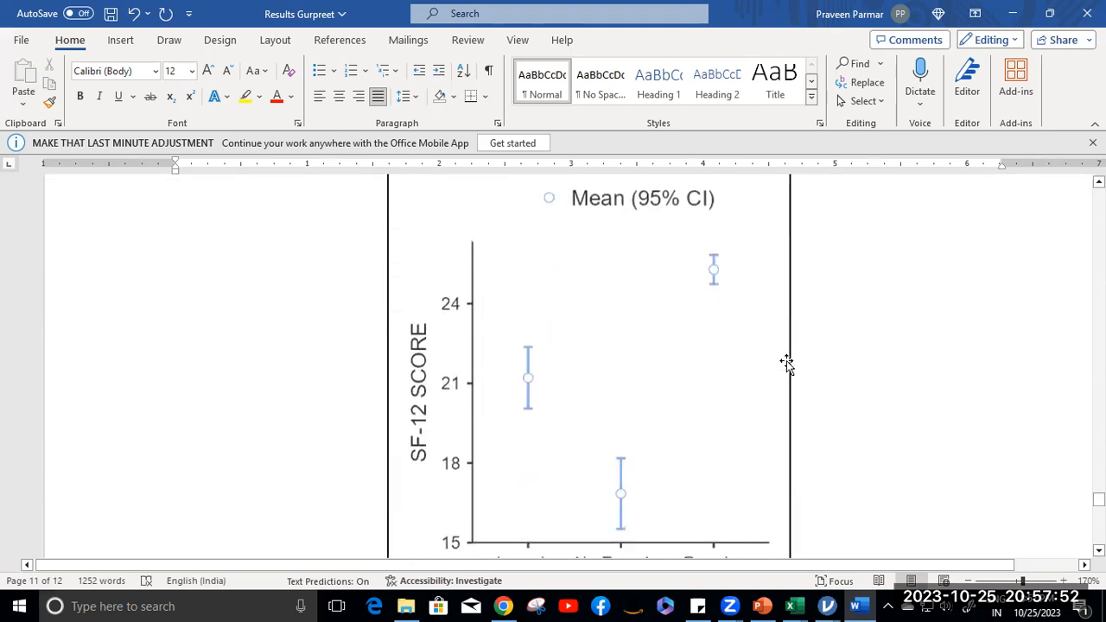
scroll(786, 362, down, 15)
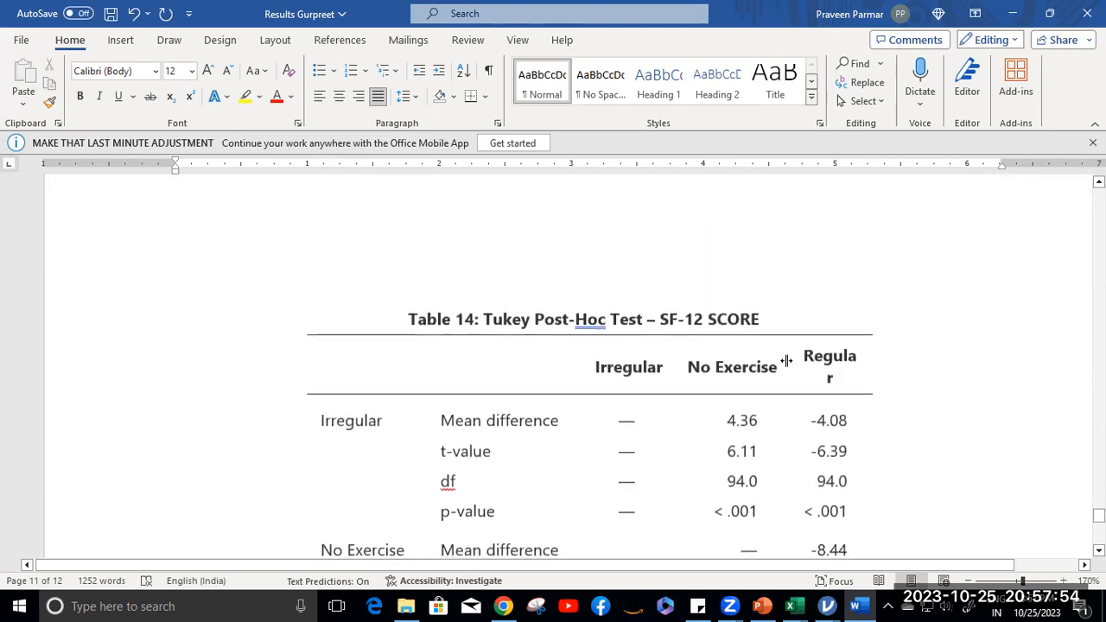
scroll(786, 361, down, 10)
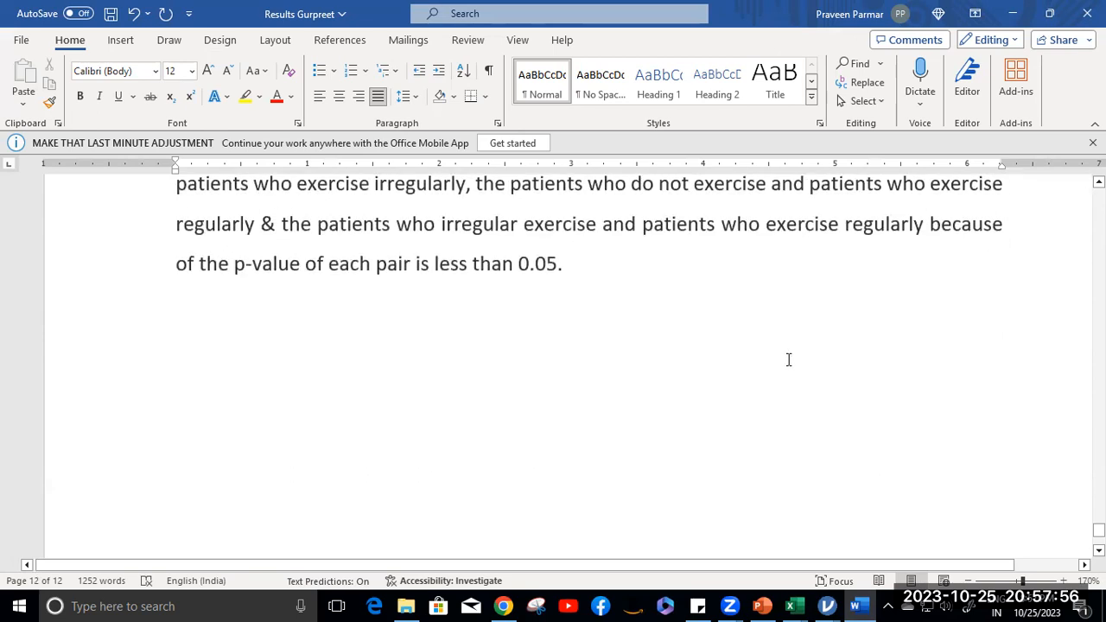
scroll(790, 358, up, 3)
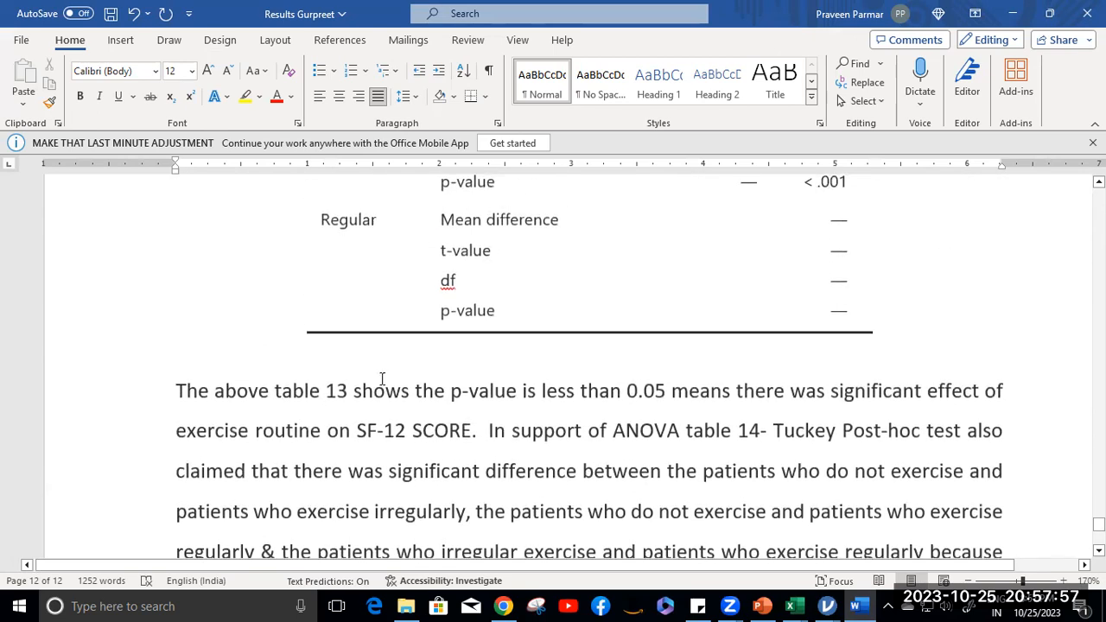
click(178, 390)
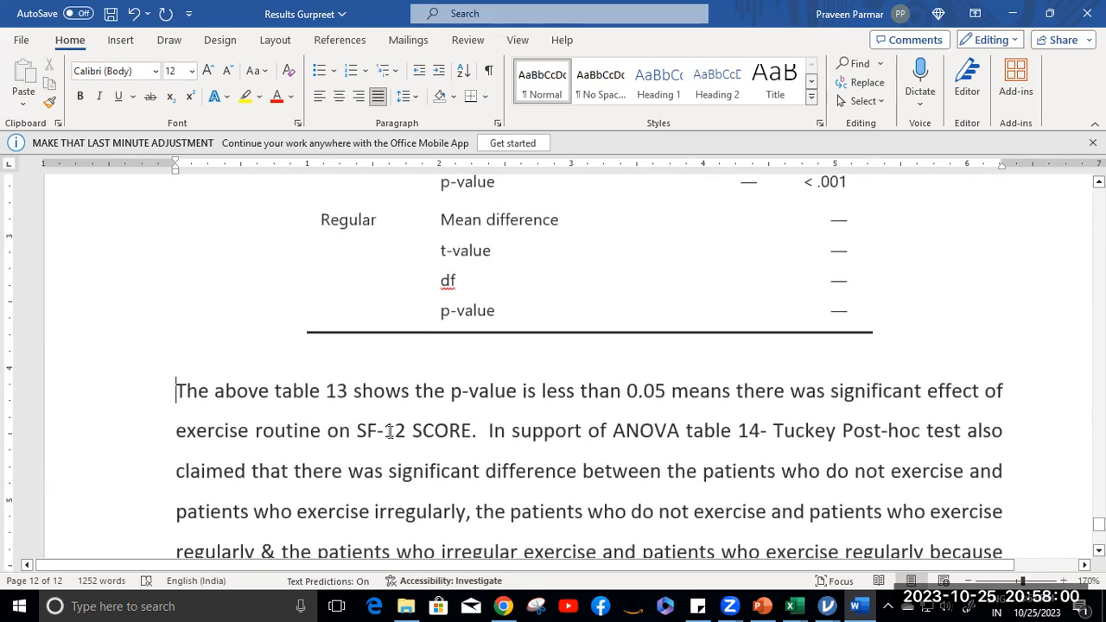
drag(357, 431, 492, 429)
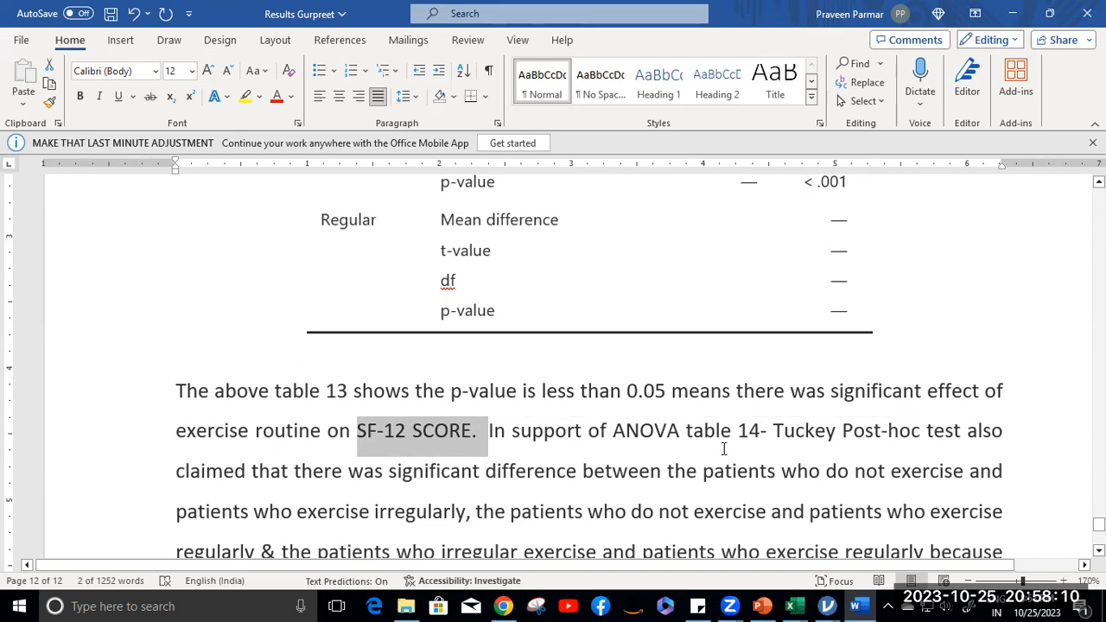
Look back through the SF-12, VAS and S-LANSS SCORE tables and mean plots, returning to the Table 6 group descriptives
scroll(724, 448, up, 10)
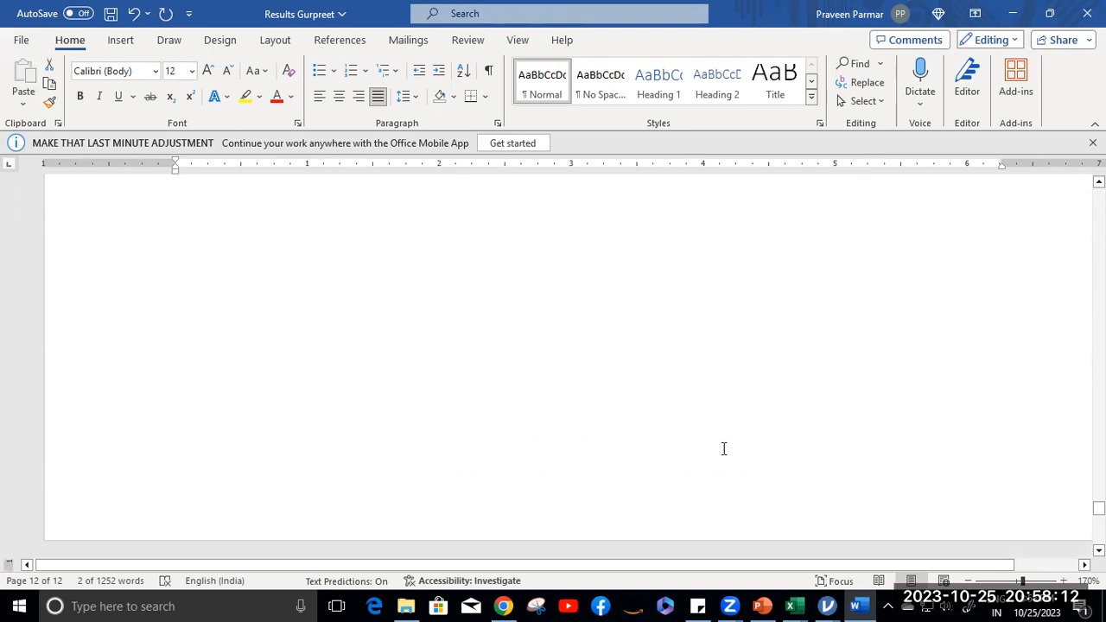
scroll(724, 448, up, 3)
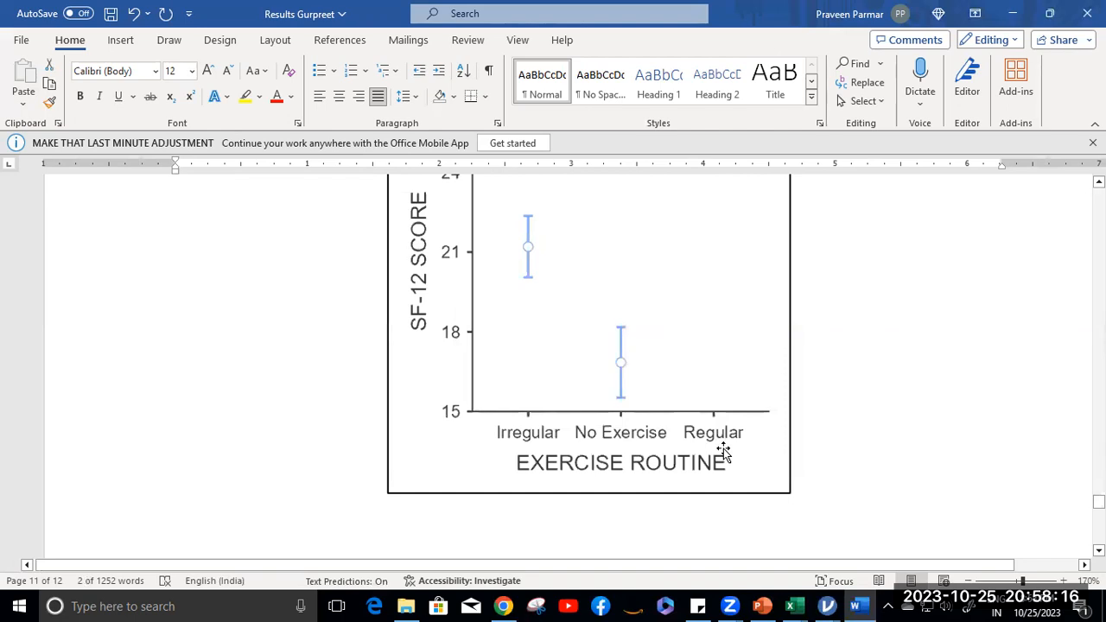
scroll(604, 414, up, 10)
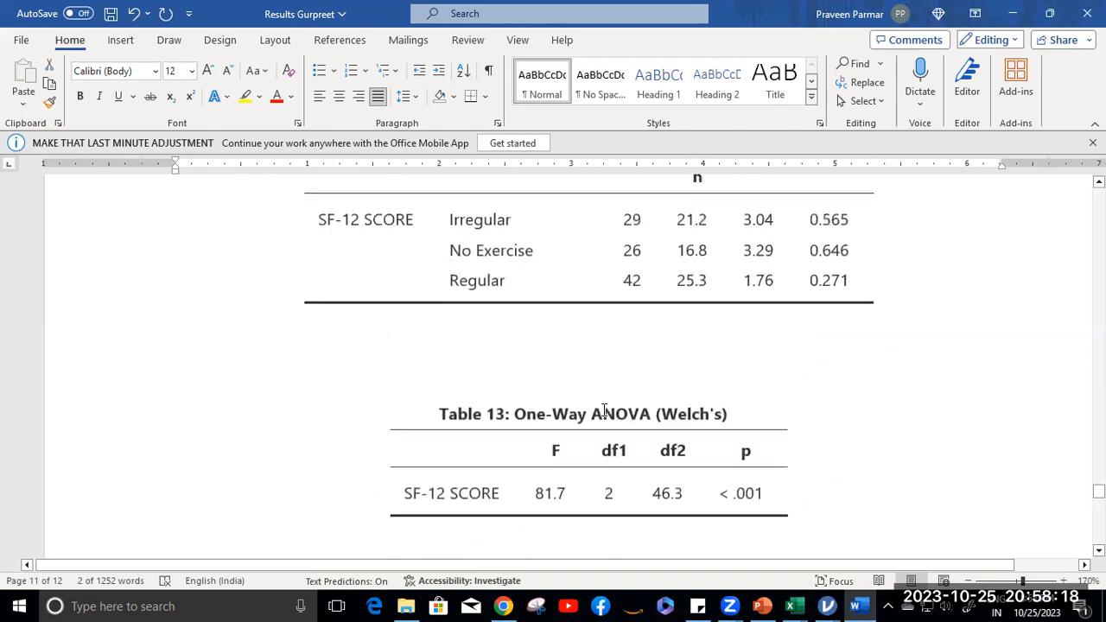
scroll(604, 408, up, 12)
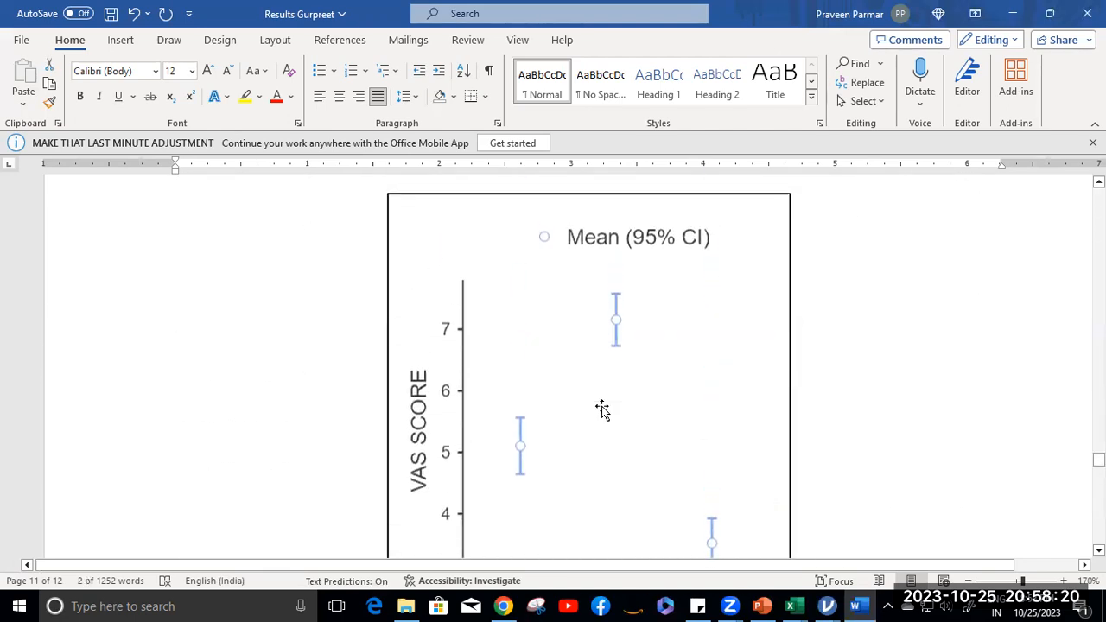
scroll(601, 407, up, 12)
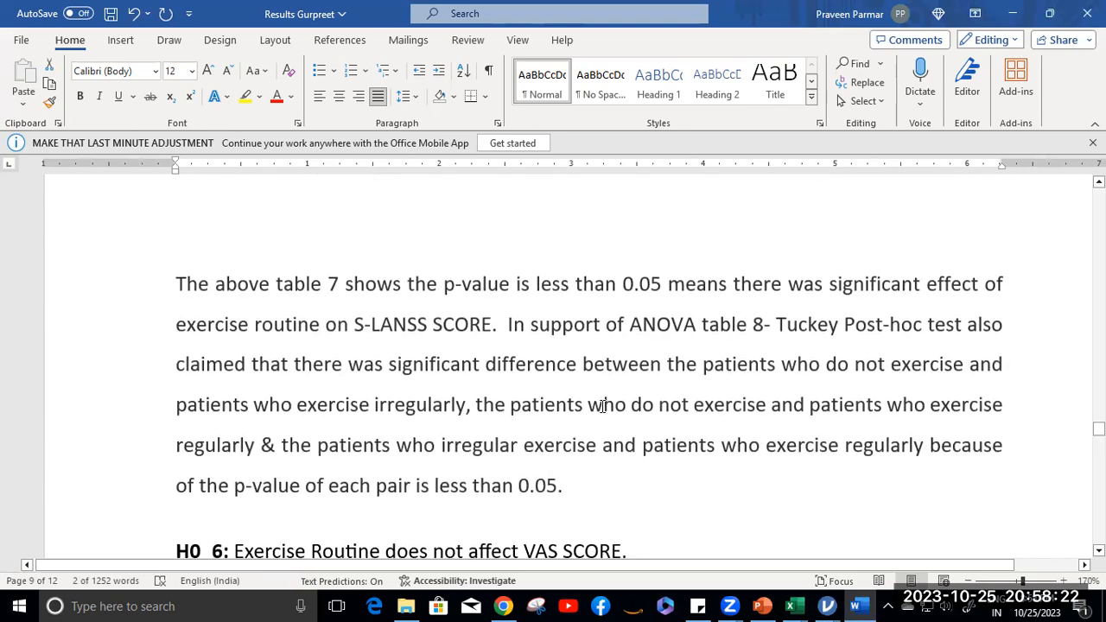
scroll(602, 406, up, 8)
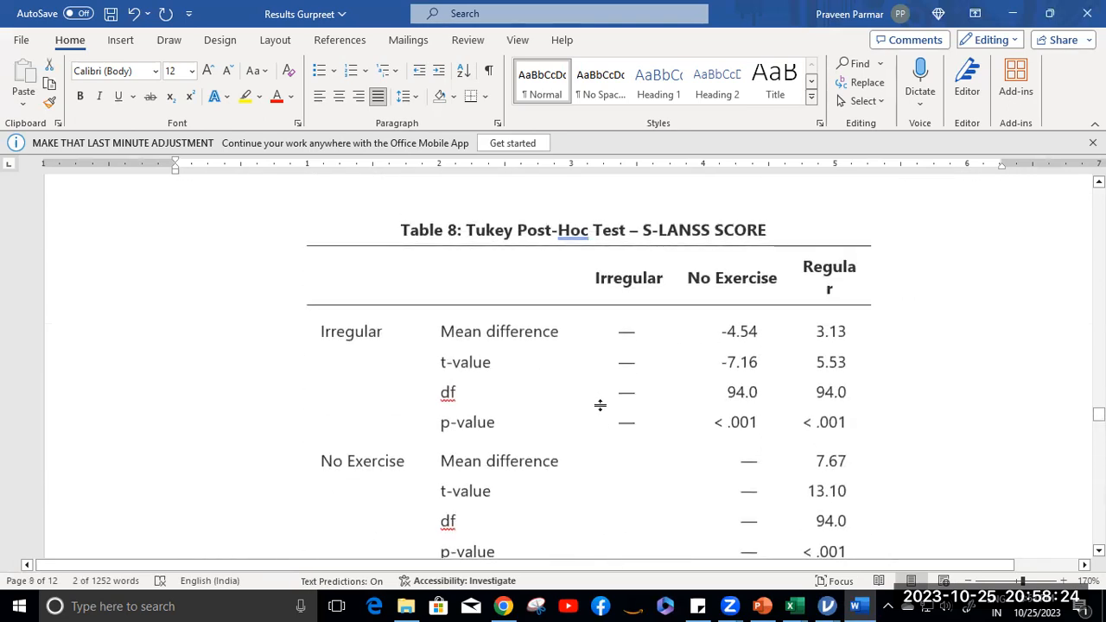
scroll(602, 406, up, 15)
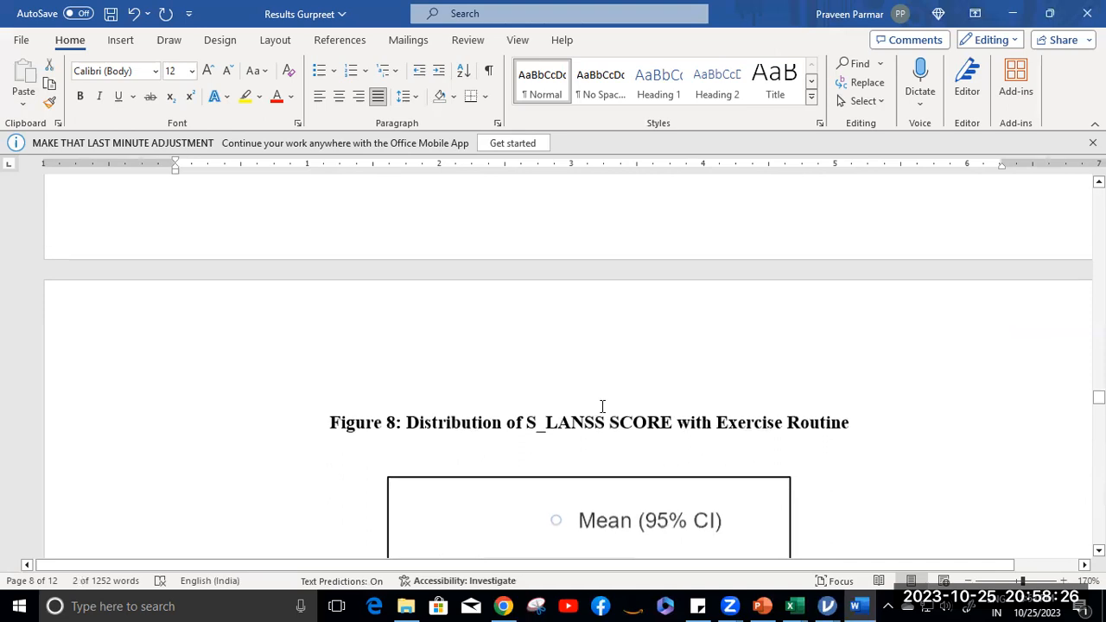
scroll(602, 406, up, 6)
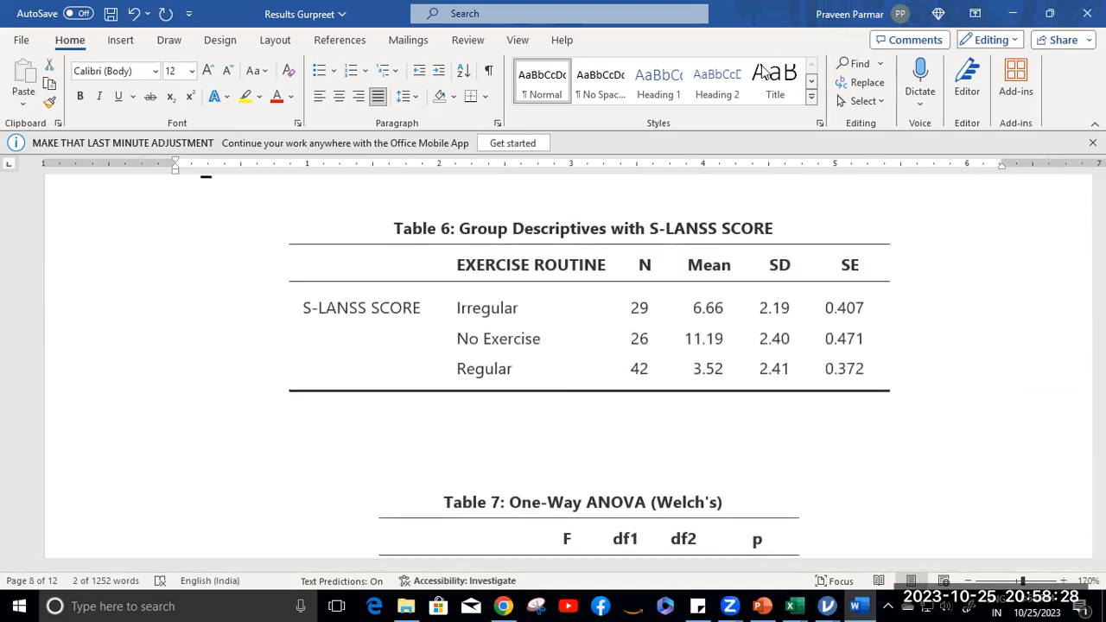